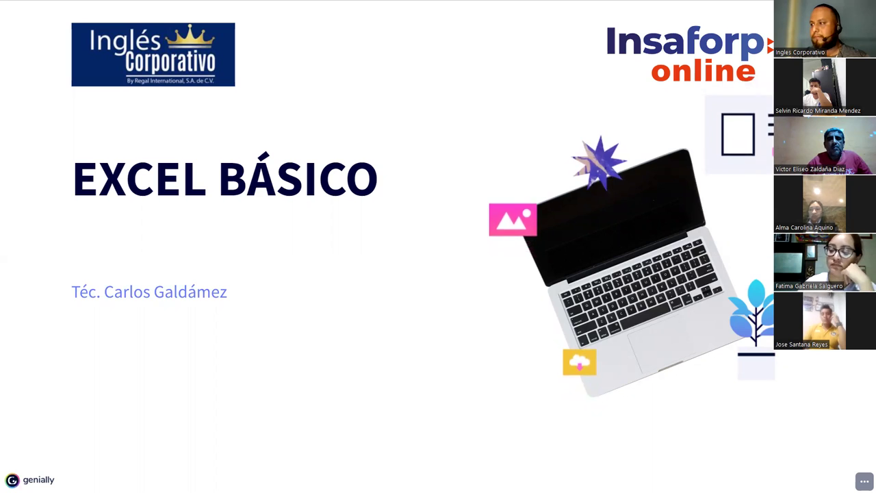
Advance the Genially deck from the EXCEL BÁSICO title slide to the REFERENCIAS slide.
key(Right)
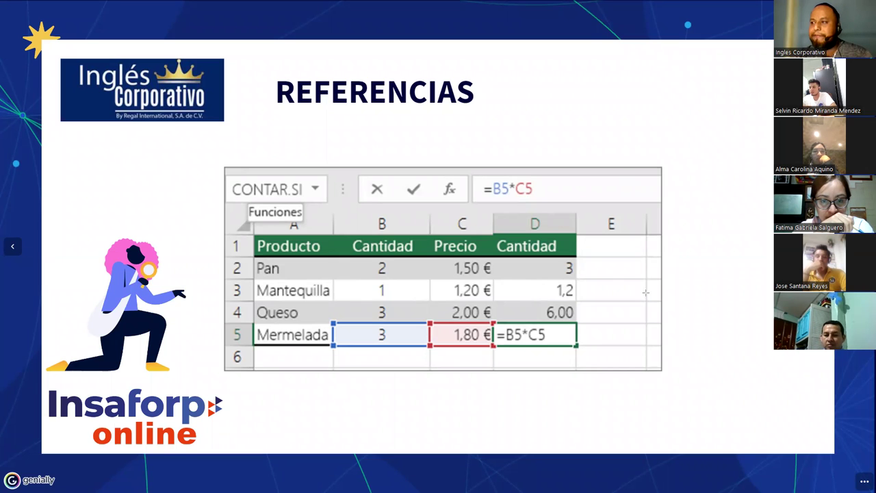
Draw two arrows pointing at cell D5, then advance to the REFERENCIAS RELATIVAS slide.
drag(731, 243, 518, 320)
drag(656, 407, 537, 347)
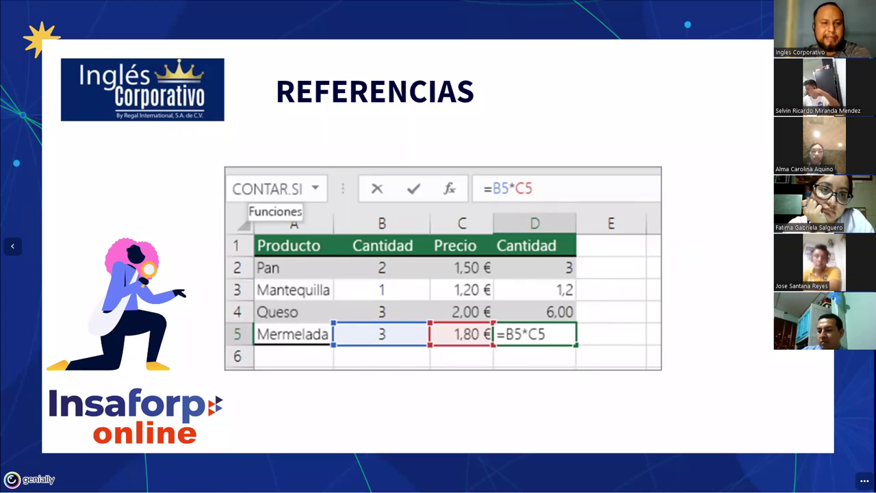
key(Right)
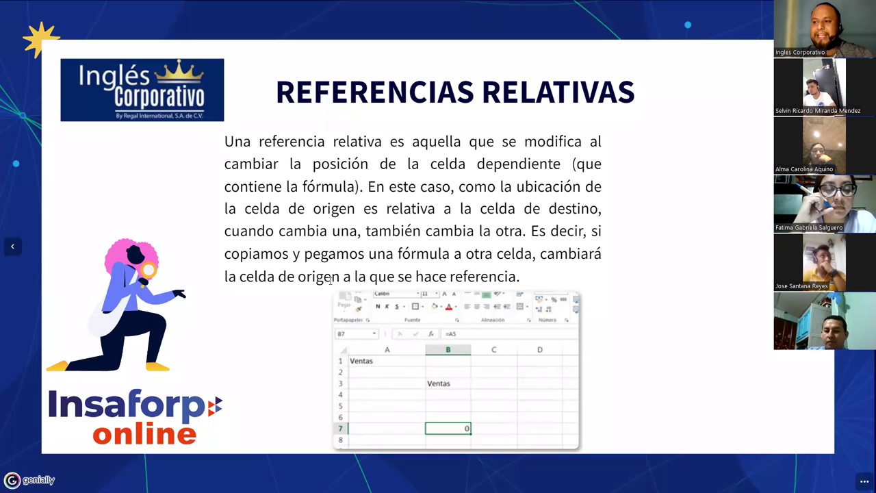
Highlight the phrase about the source cell, clear it, and advance to REFERENCIAS ABSOLUTAS.
drag(237, 279, 419, 281)
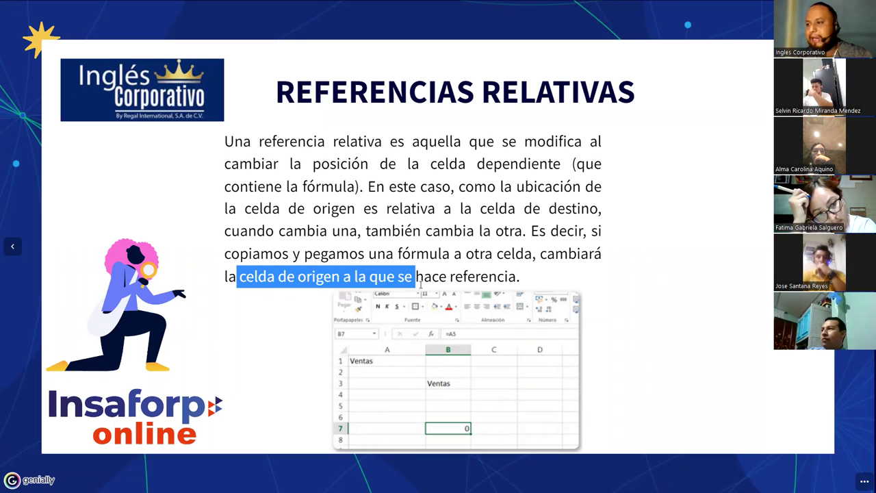
click(604, 262)
key(Right)
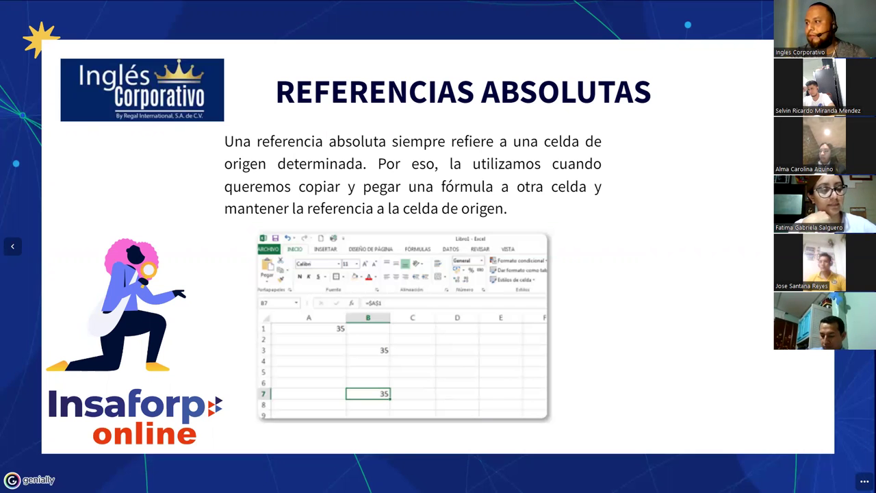
Advance the Genially deck to the DEMOSTRACIÓN slide with the 40 % progress bar.
key(Right)
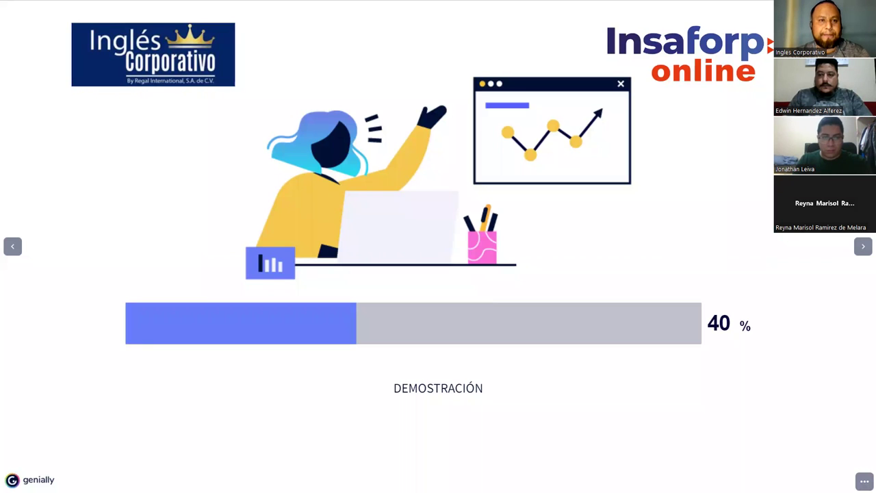
Switch to Excel and maximize the Semana2 workbook window.
key(alt+Tab)
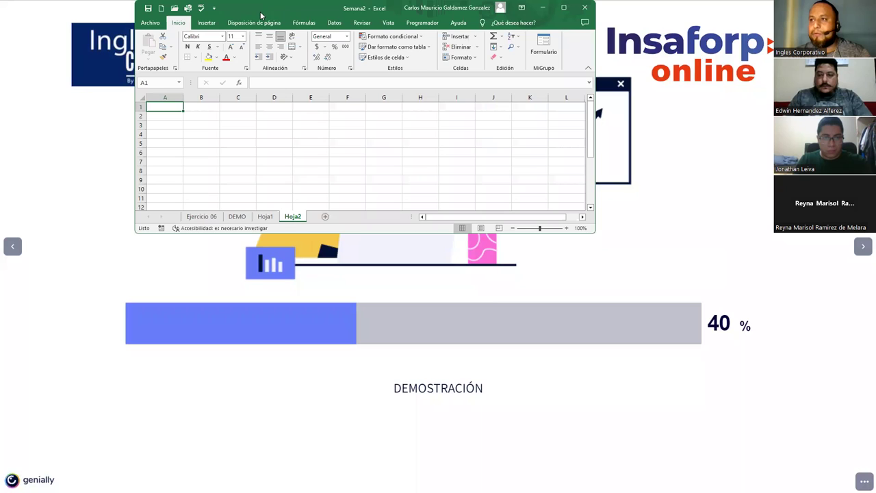
double_click(264, 10)
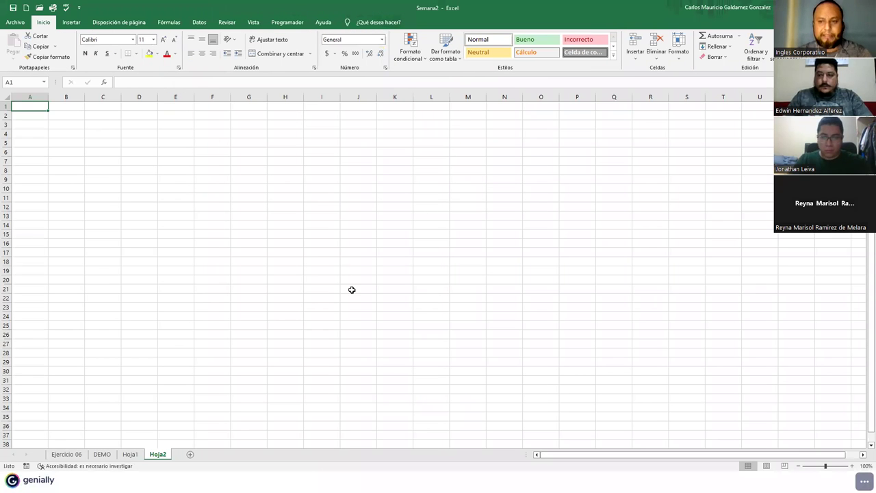
ctrl+scroll(231, 320, up, 1)
ctrl+scroll(231, 319, up, 1)
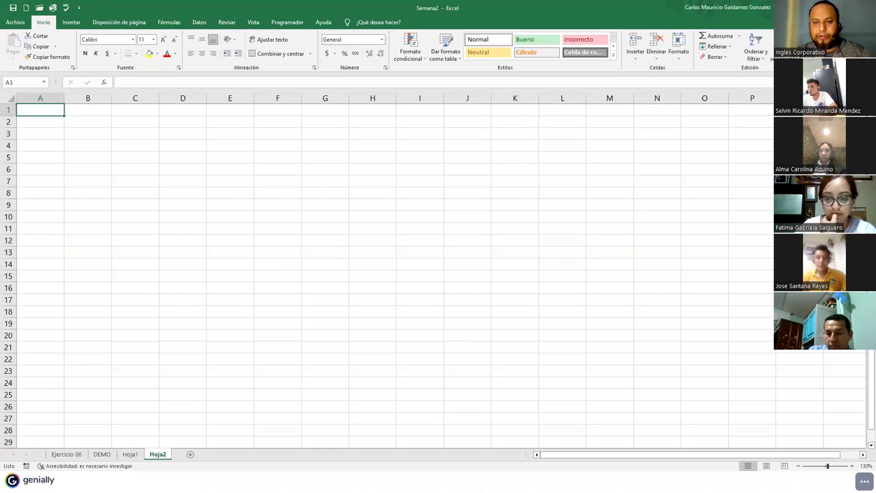
Review the Planilla de Pagos table on Hoja1, then move to the empty Hoja2 sheet.
click(128, 455)
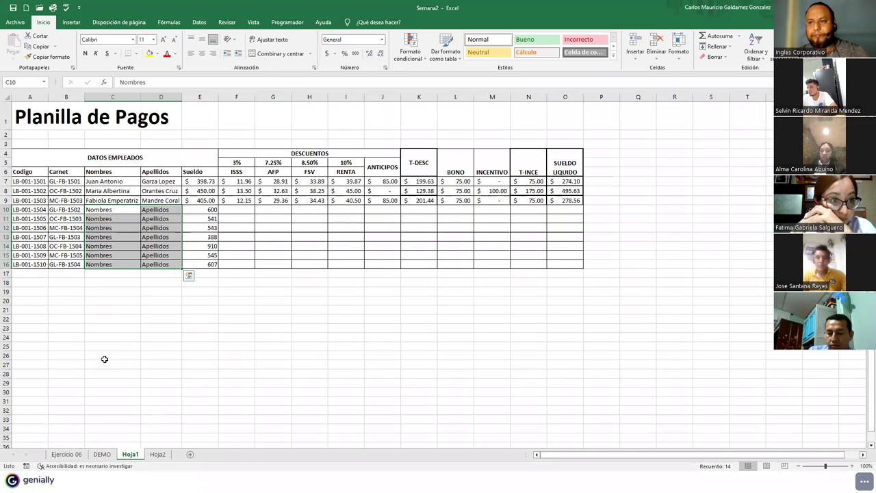
scroll(219, 383, up, 1)
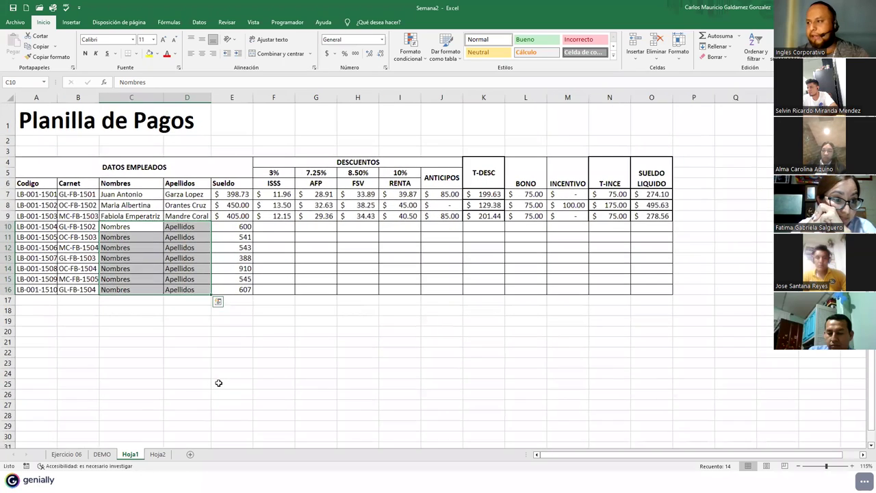
scroll(218, 383, up, 1)
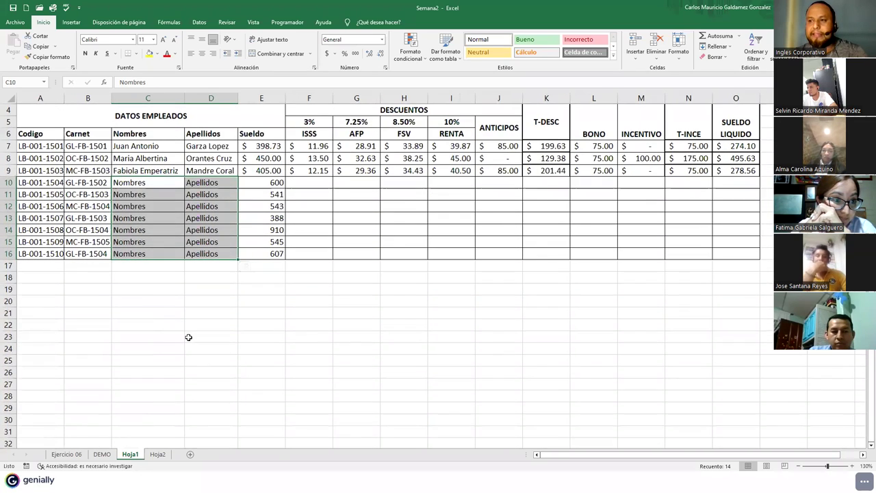
click(117, 303)
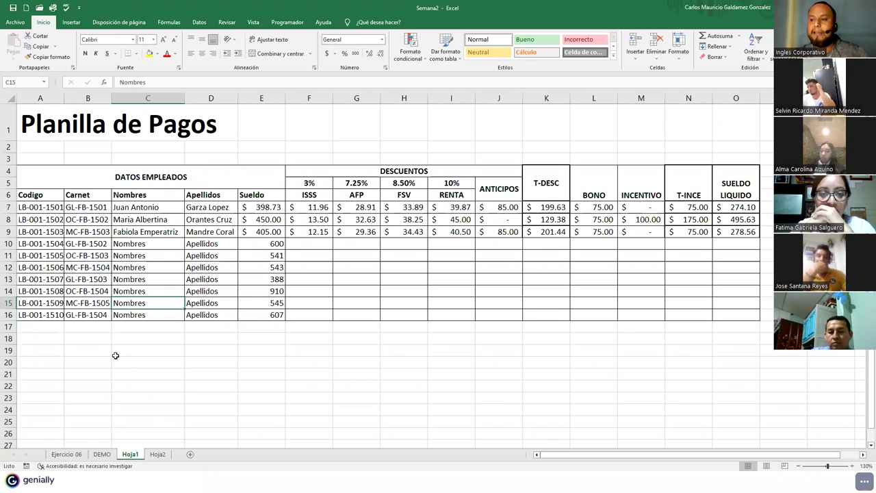
click(157, 455)
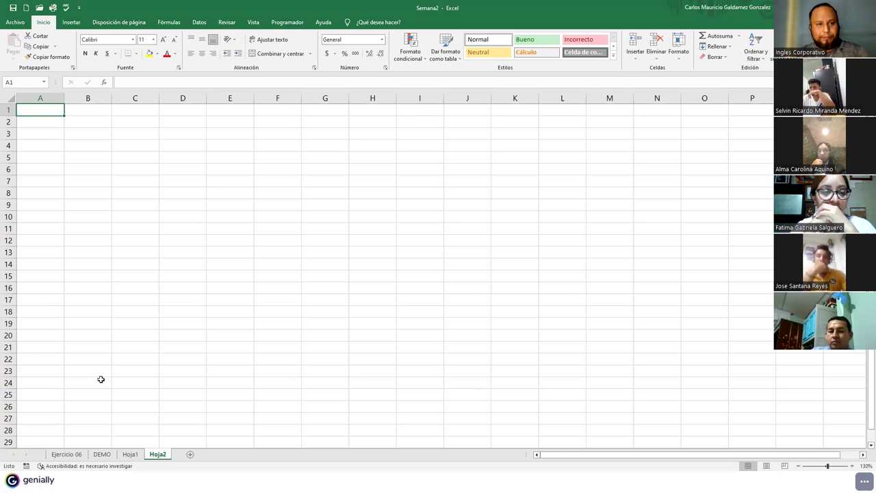
Enter 'Planilla de Pagos' in A1 and the labels Empresa, Fecha Ini, Corte, Fecha Fin in A3:A6.
text(Plani)
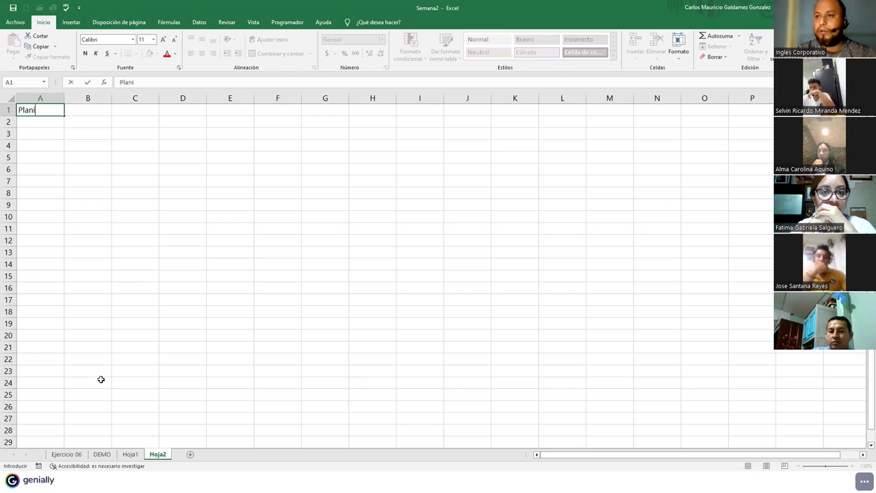
text( de Pagos)
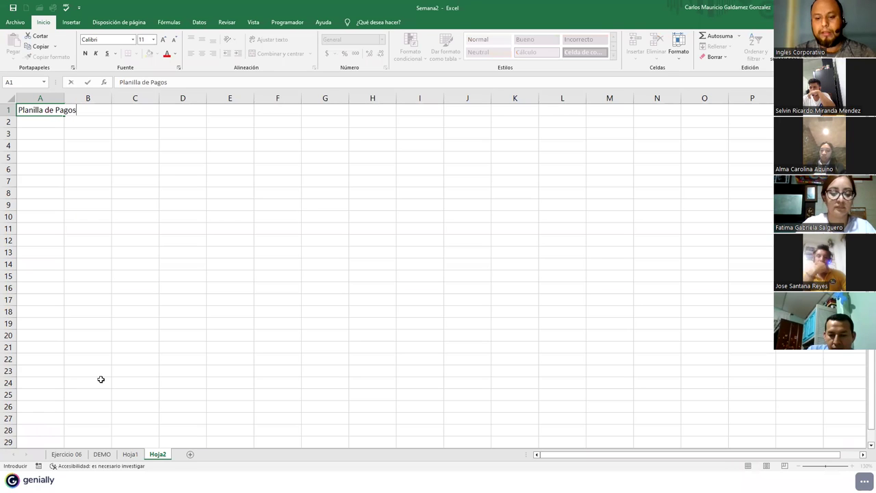
key(Return)
key(Return)
text(Empresa)
key(Return)
text(Fecha Ini)
key(Return)
text(Corte)
key(Return)
text(Fecha Fin)
key(Return)
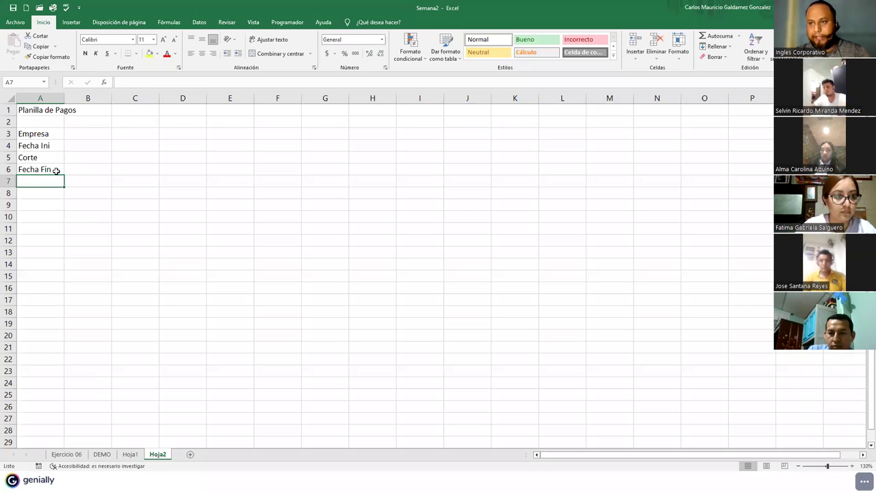
Type the headers Carnet, DUI, Nombres and Apellidos across A8:D8.
click(41, 192)
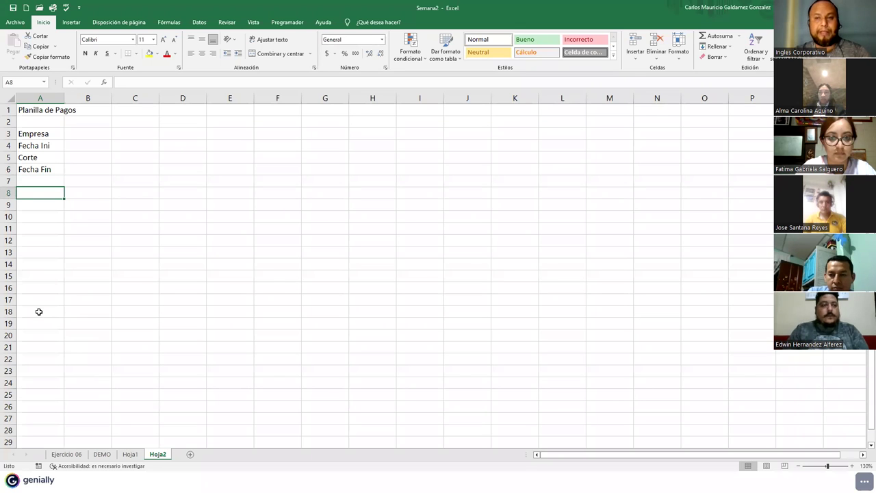
text(Carnet)
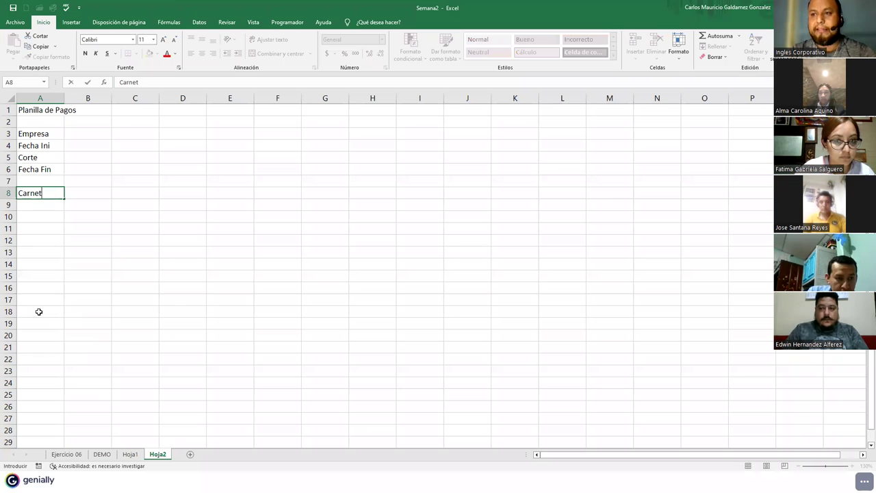
key(Tab)
text(DU)
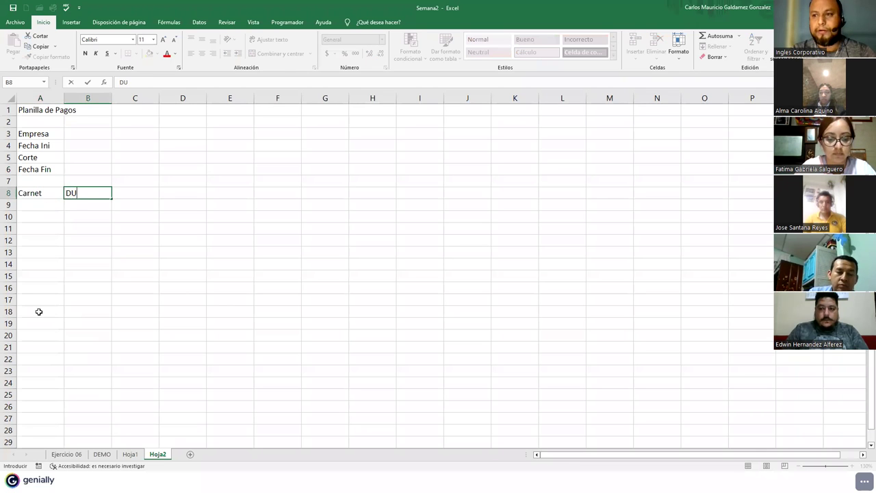
key(Tab)
text(Nombres)
key(Tab)
text(Apellidos)
key(Tab)
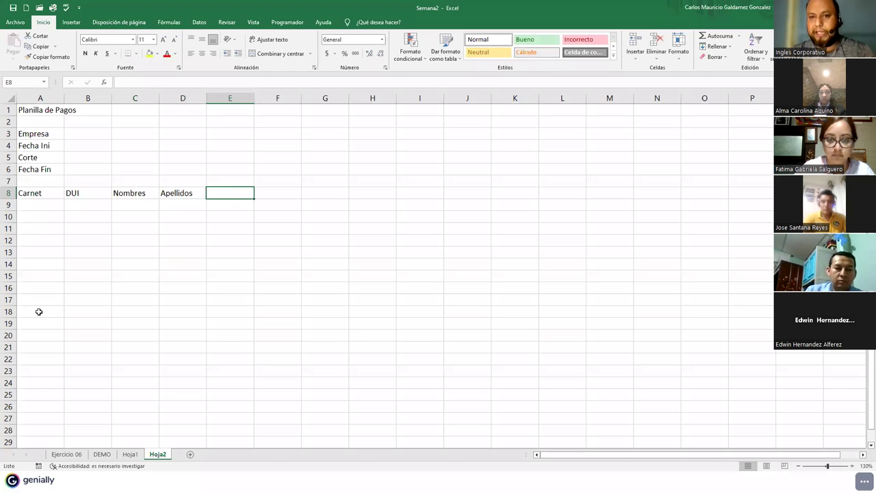
Continue the header row with Cargo, Sueldo, META and VENTA in E8:H8.
text(Cargo)
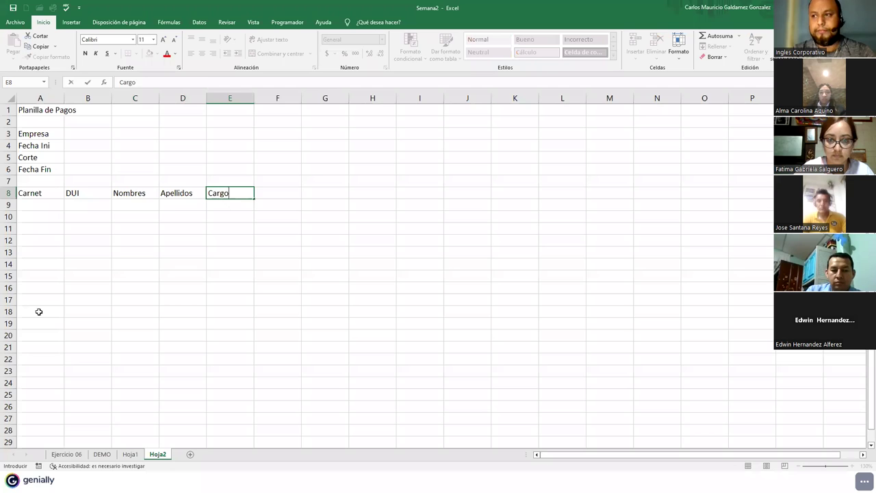
key(Tab)
text(Sueld)
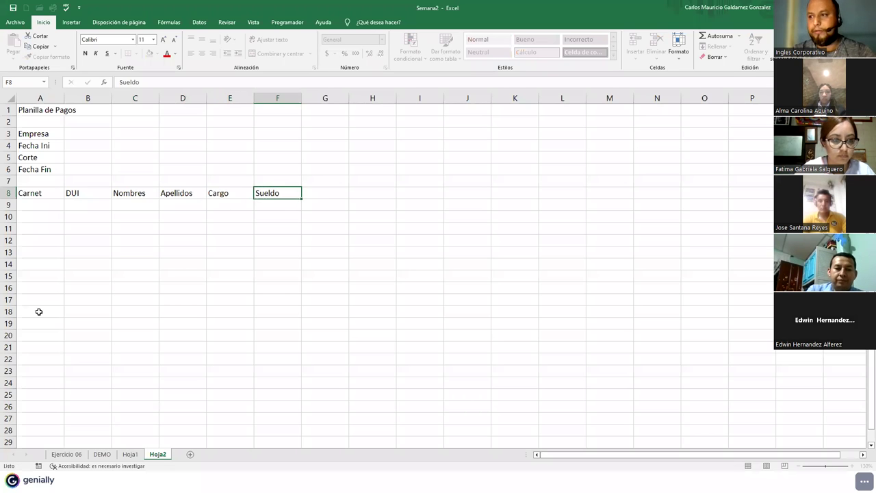
key(Tab)
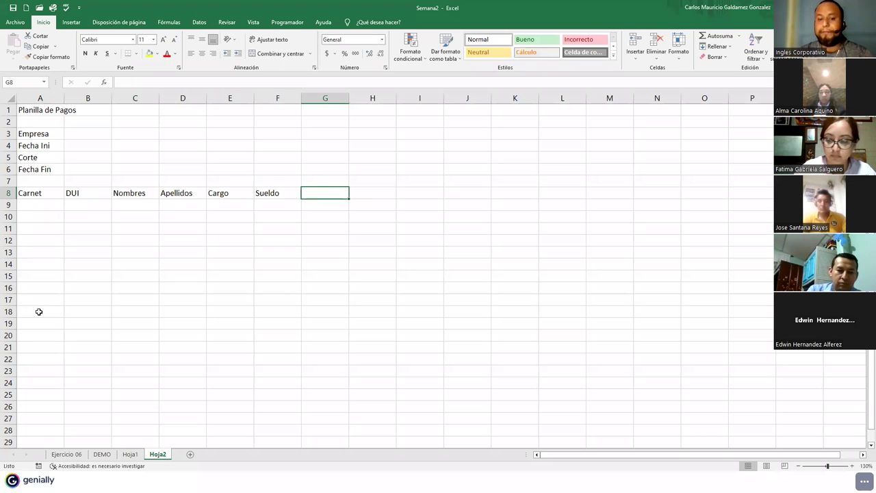
text(META)
key(Tab)
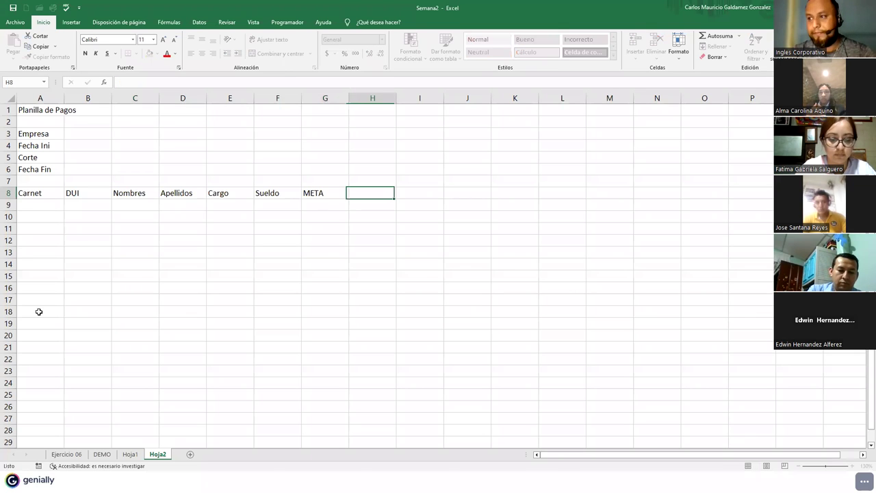
text(VENTA)
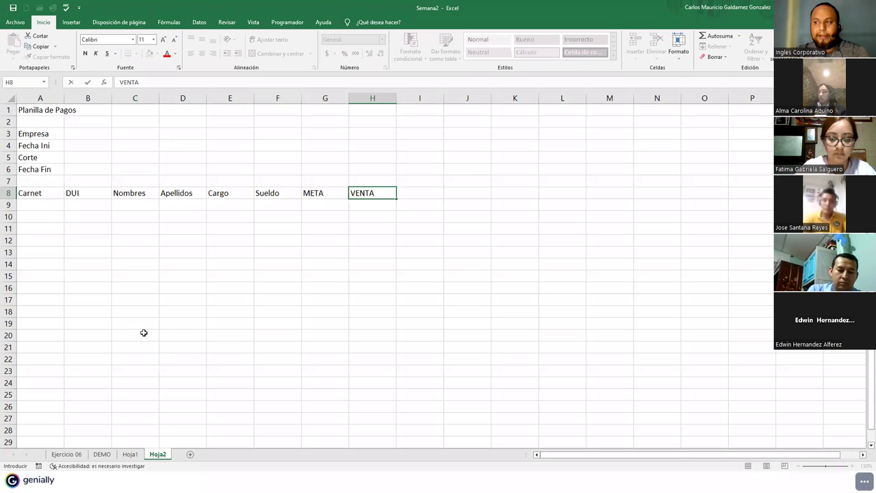
click(412, 196)
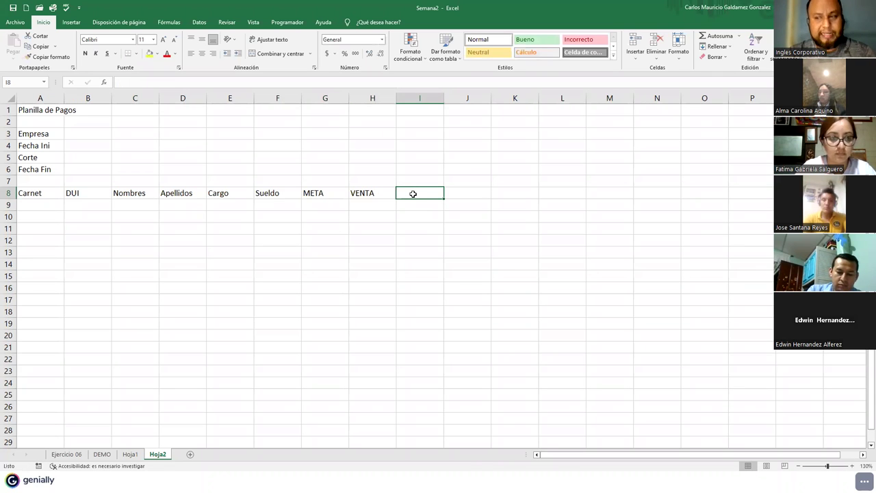
Copy the ISSS, AFP, FSV and RENTA headers from Hoja1 into Hoja2's row 8.
click(130, 454)
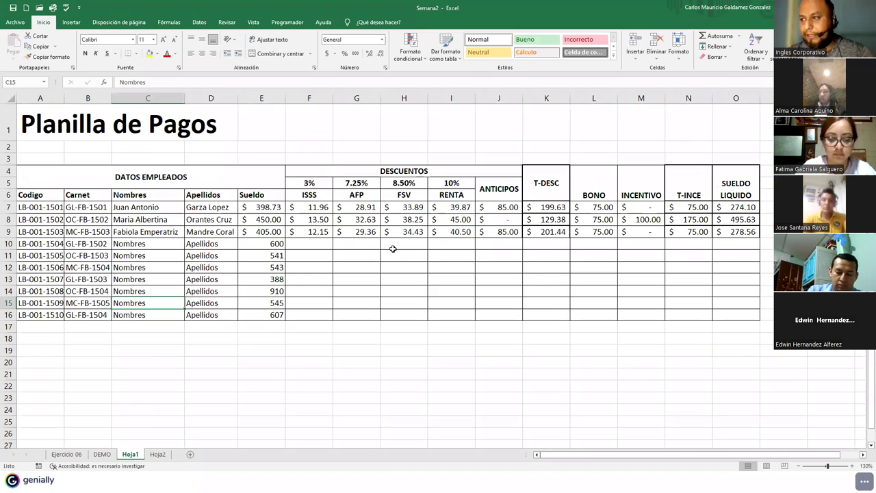
drag(311, 198, 474, 195)
key(ctrl+c)
click(156, 454)
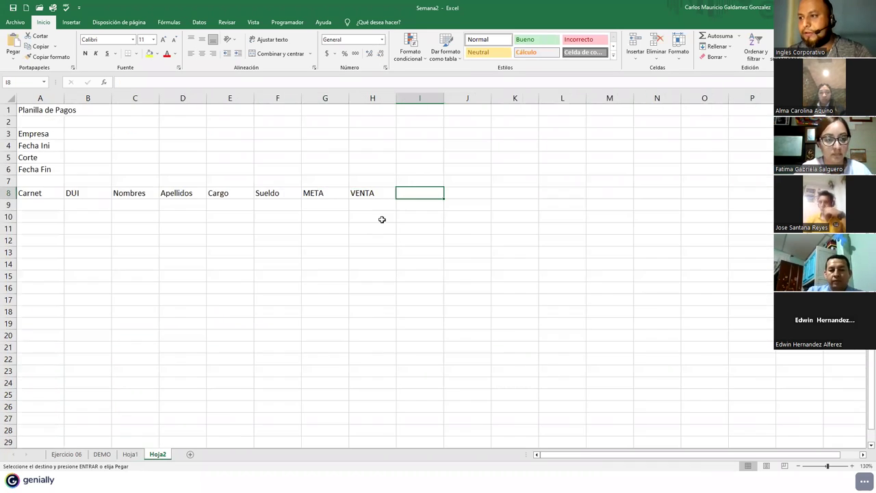
key(ctrl+v)
Apply all borders to the row 8 headers from Carnet to RENTA.
drag(29, 193, 553, 199)
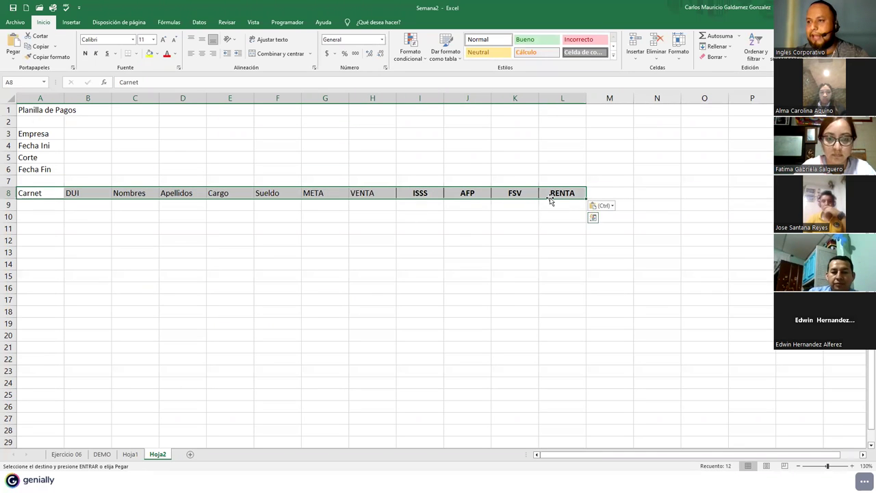
click(136, 55)
click(148, 131)
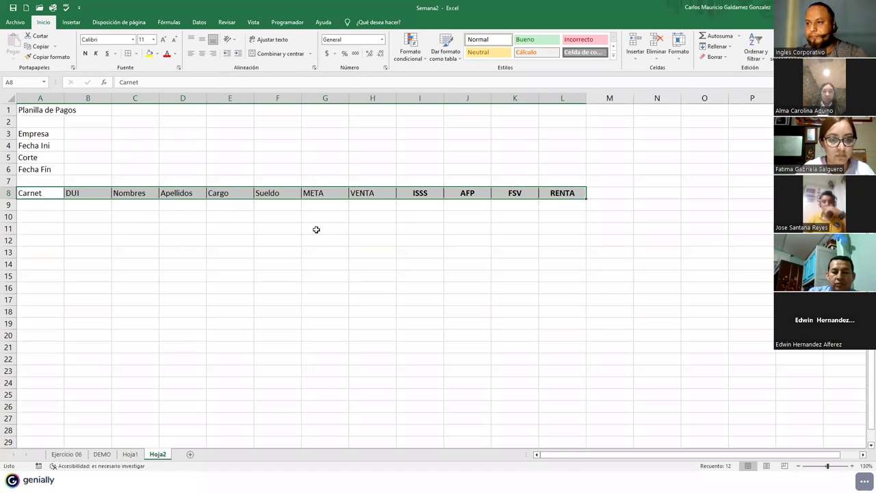
click(316, 230)
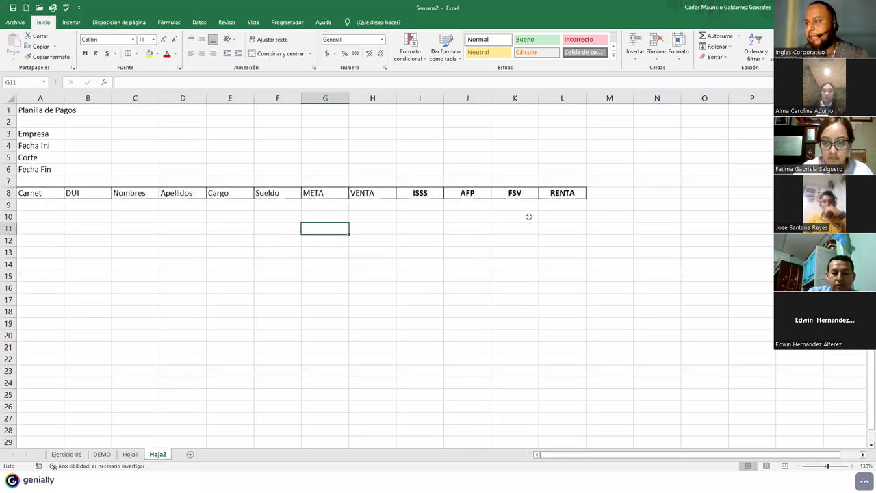
After checking Hoja1, add the header Anticipos in M8 of Hoja2.
click(128, 455)
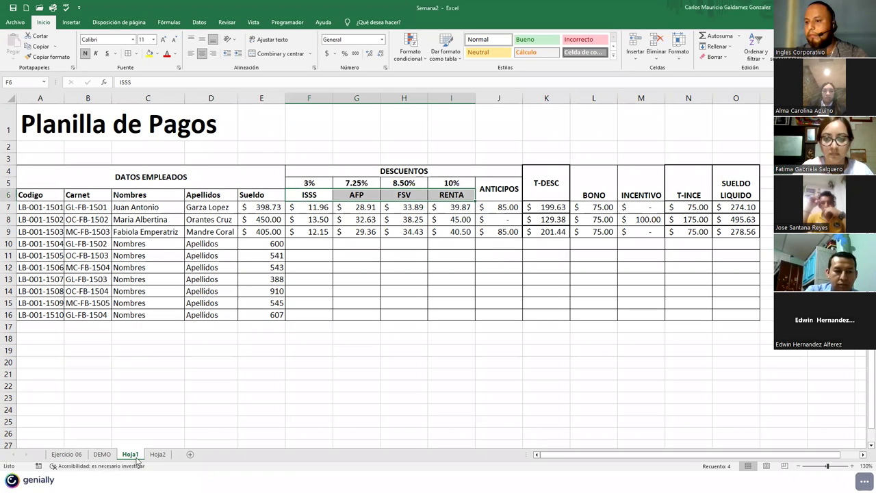
click(157, 454)
click(603, 193)
text(A)
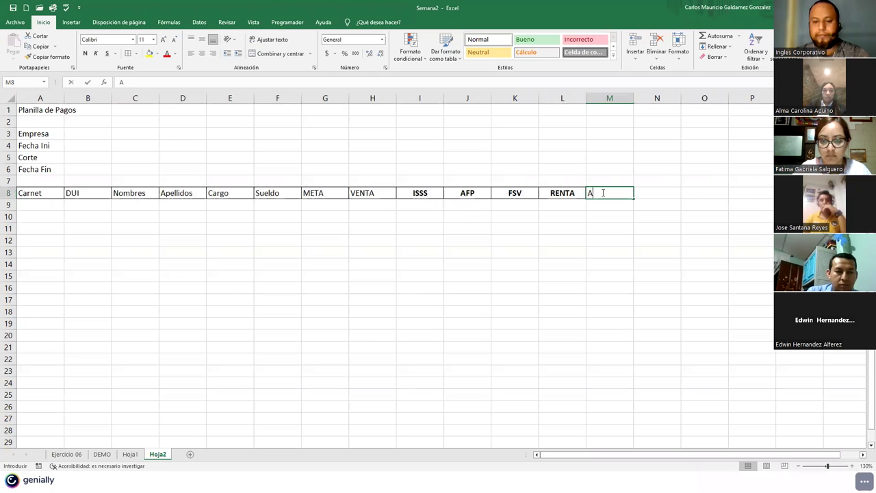
text(nticipos)
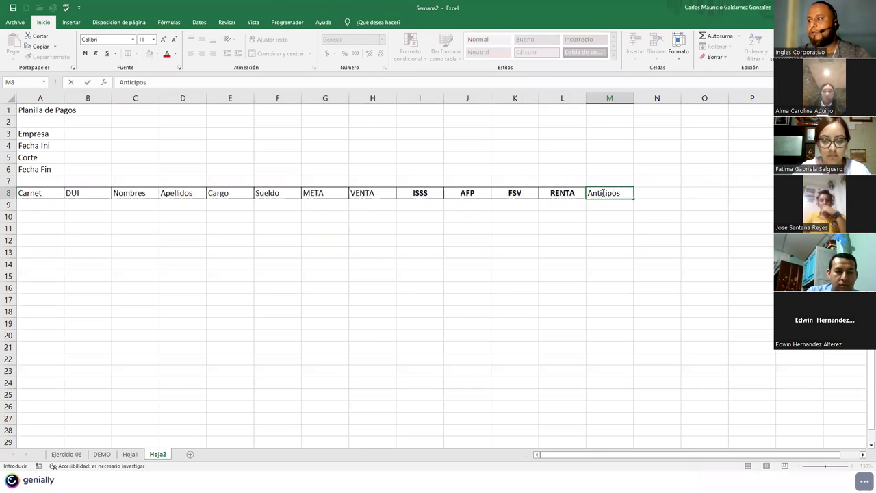
key(Return)
Narrow column B and widen columns C–F so the headers fit, then select A8:M8.
click(601, 193)
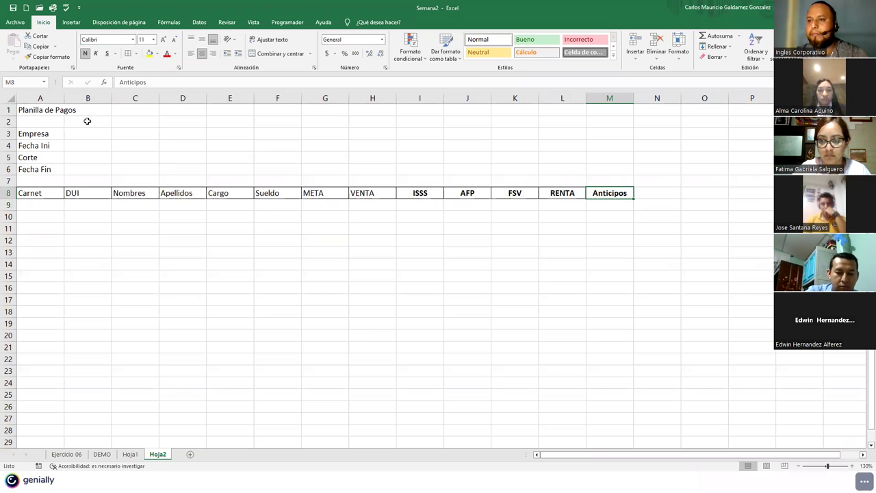
drag(111, 98, 55, 99)
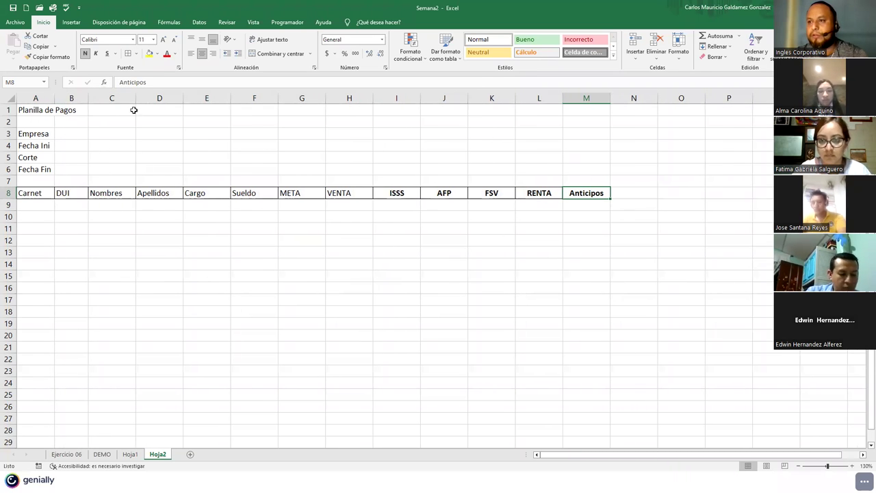
mouse_move(135, 97)
mouse_down()
mouse_move(208, 105)
mouse_move(199, 109)
mouse_move(214, 98)
mouse_up()
click(171, 98)
click(174, 158)
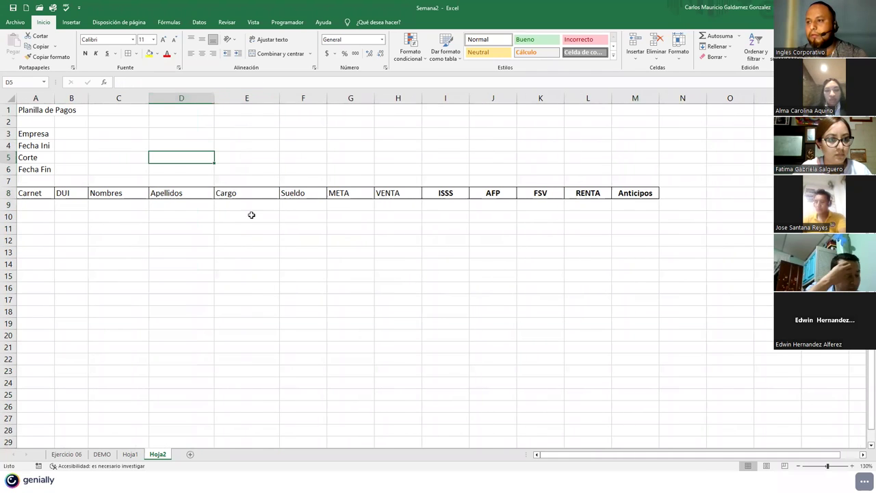
drag(278, 99, 370, 98)
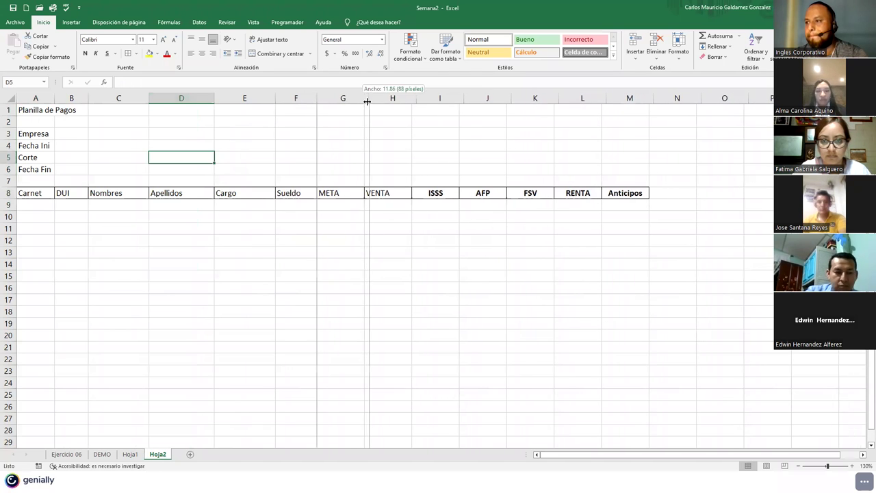
click(375, 203)
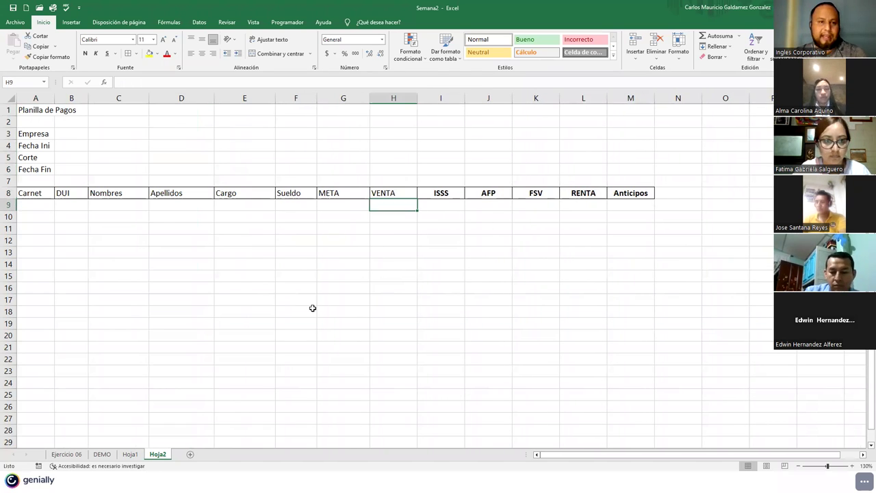
click(331, 195)
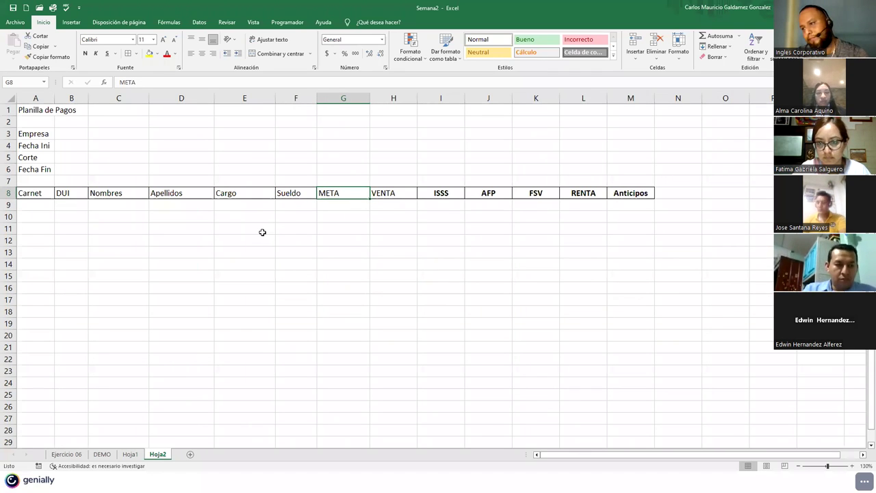
drag(28, 193, 611, 191)
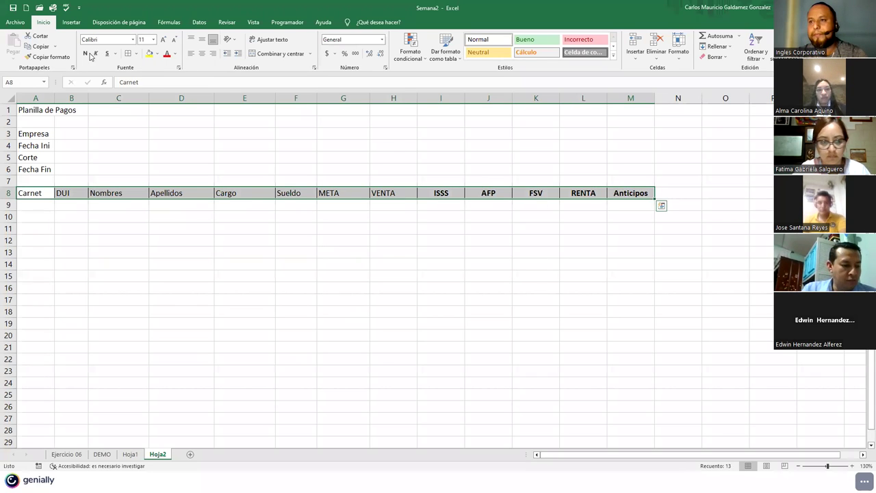
Make the A8:M8 headers bold and centred, and add a T- DESC header in N8.
click(85, 53)
click(201, 52)
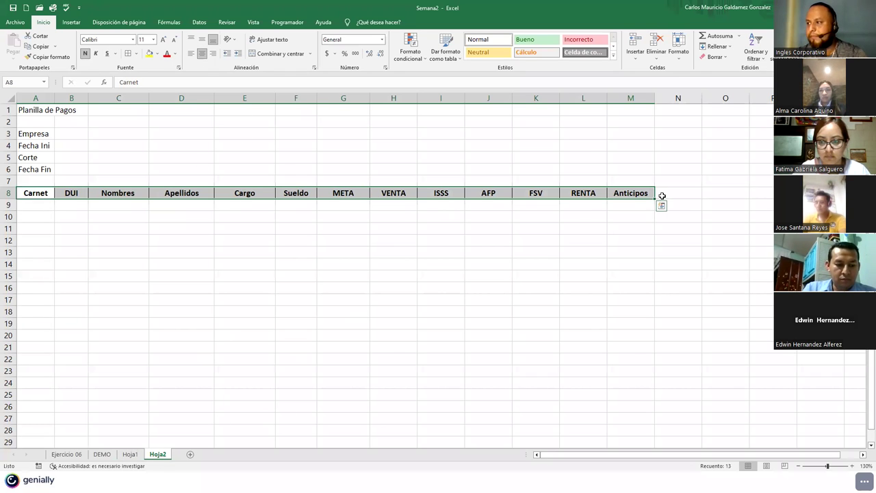
click(662, 197)
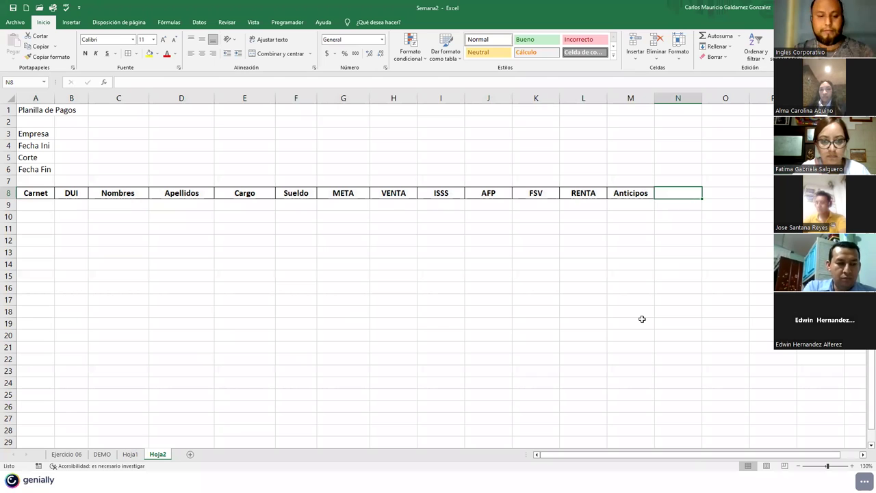
text(T- DESC)
key(Tab)
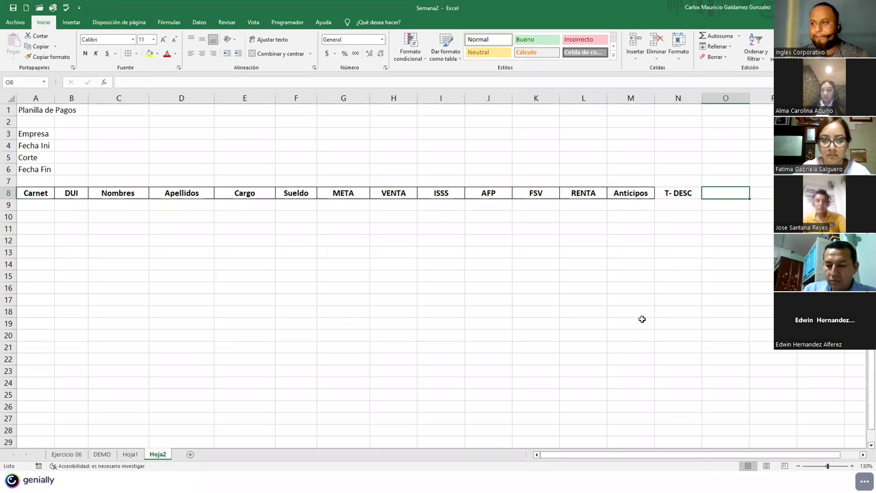
click(381, 208)
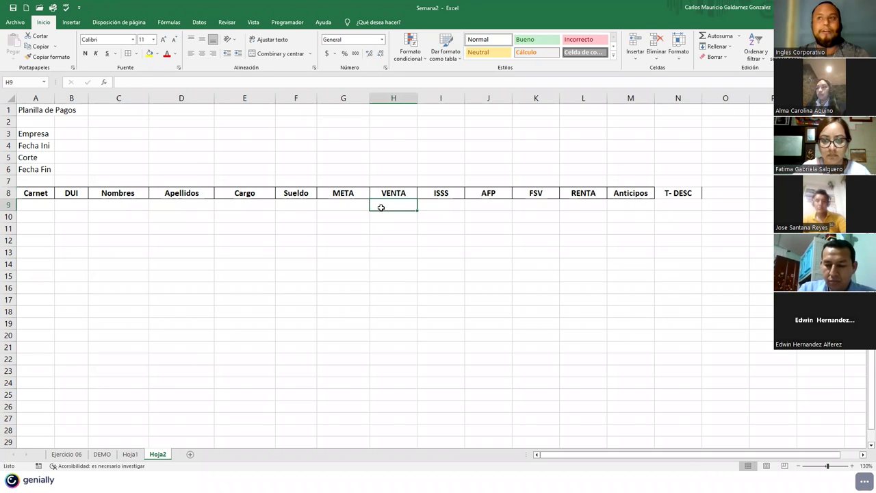
click(678, 193)
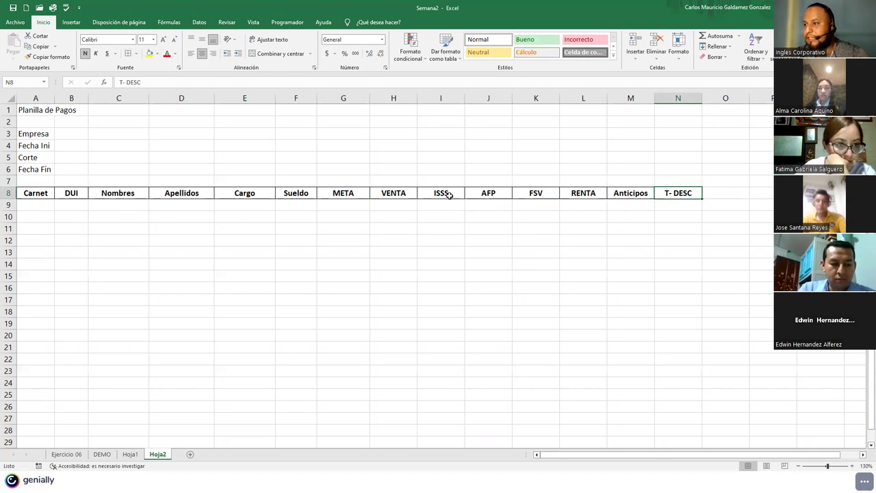
Copy the rates 3%, 7.25%, 8.50% and 10% from Hoja1 into I7:L7 on Hoja2.
drag(432, 180, 620, 180)
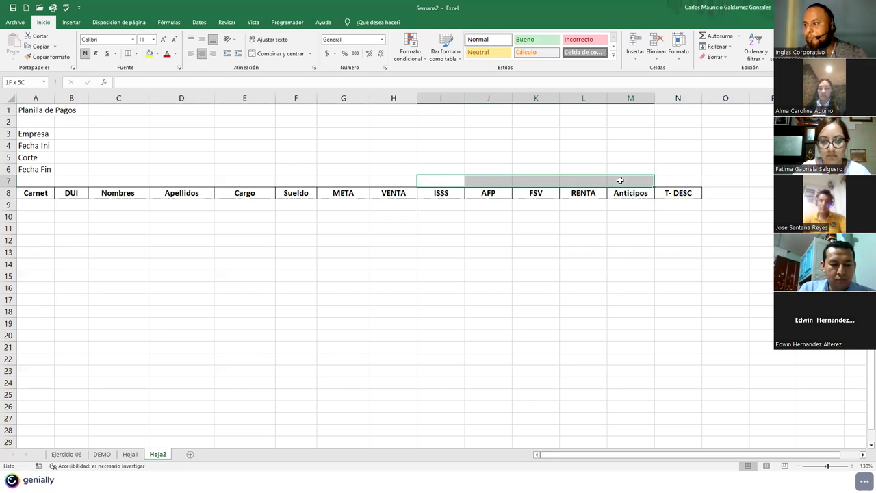
click(454, 178)
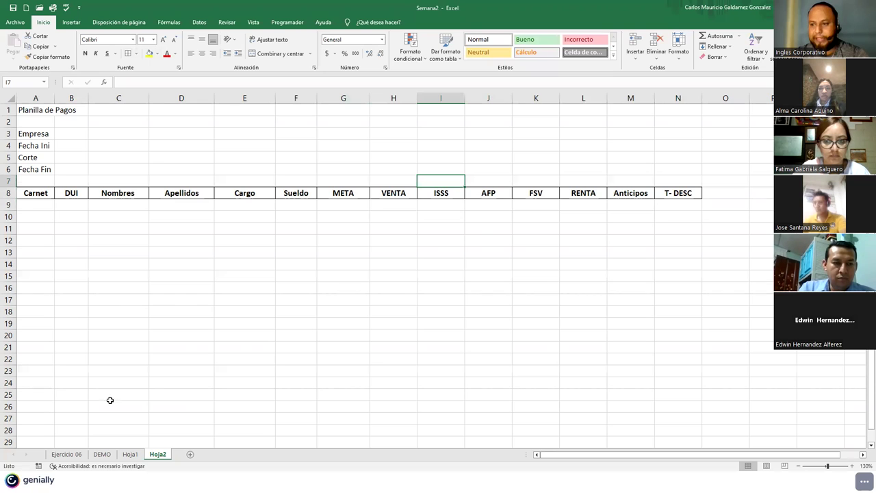
click(129, 455)
drag(309, 183, 439, 184)
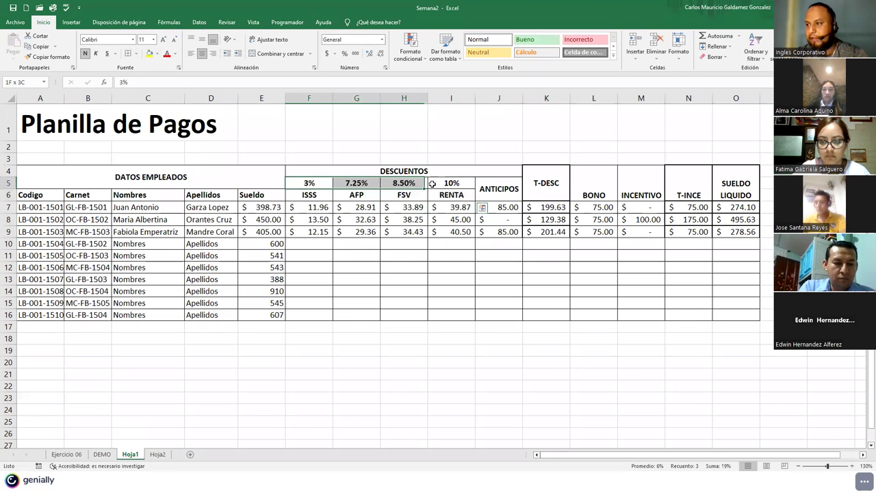
key(ctrl+c)
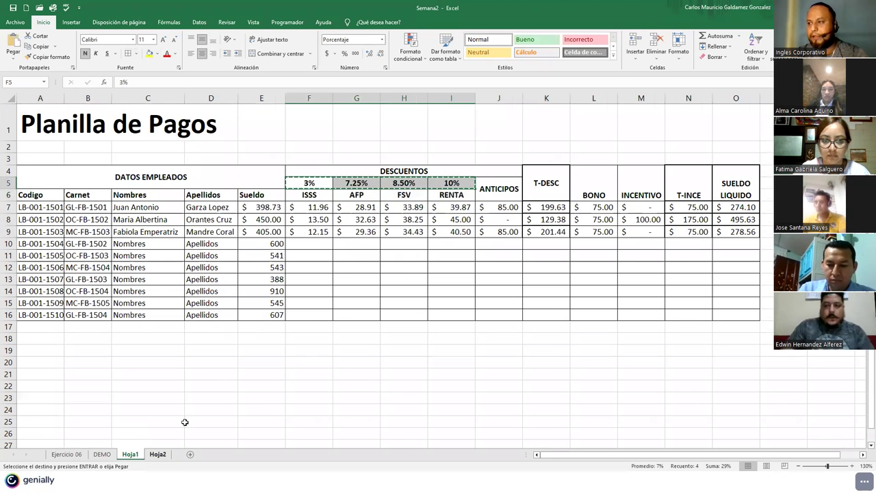
click(158, 455)
key(ctrl+v)
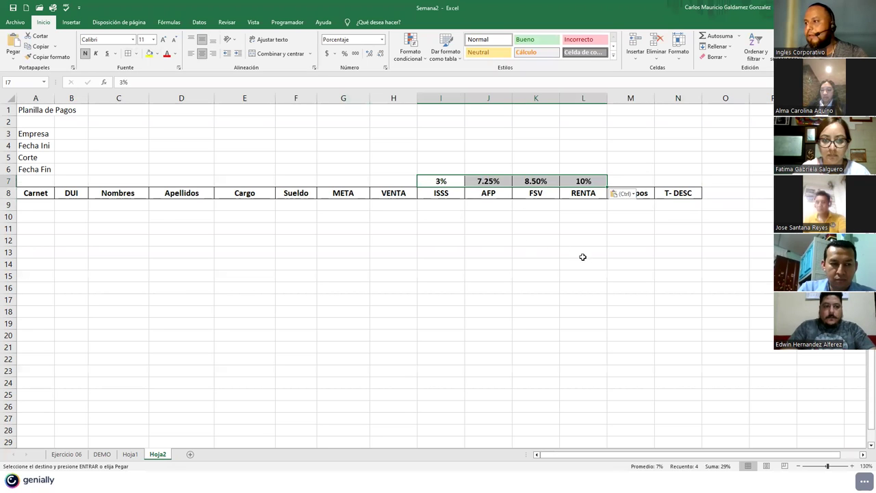
click(582, 256)
Merge and centre M7:M8 for Anticipos and N7:N8 for T- DESC.
drag(630, 181, 631, 193)
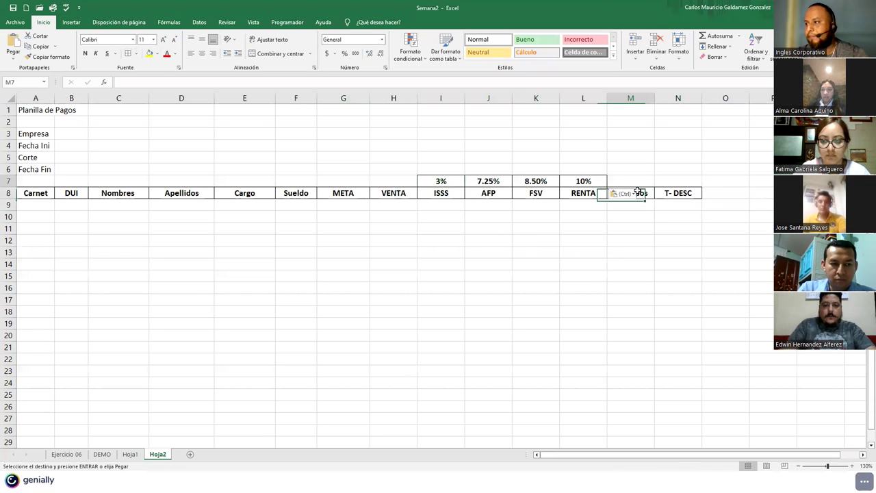
click(274, 54)
mouse_move(666, 182)
mouse_down()
mouse_move(667, 194)
mouse_move(627, 191)
mouse_up()
click(274, 53)
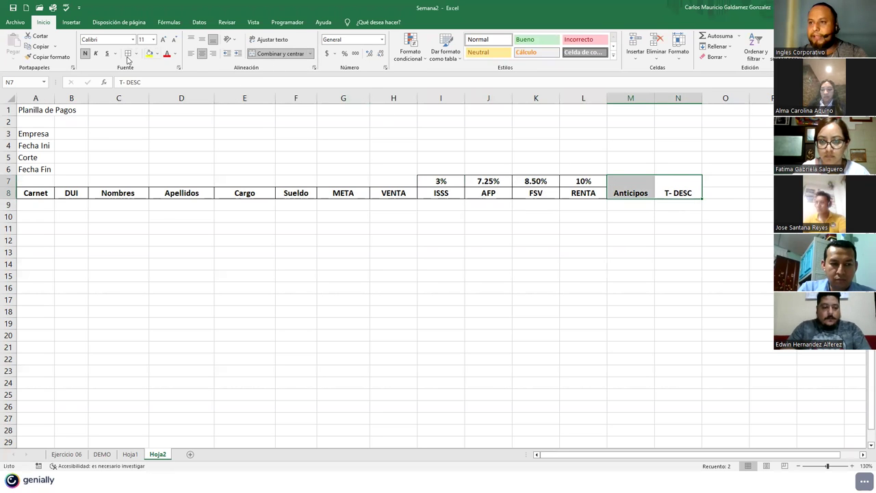
Autofit columns I through N to their headers, widening column N slightly.
double_click(653, 98)
double_click(692, 98)
drag(677, 98, 681, 98)
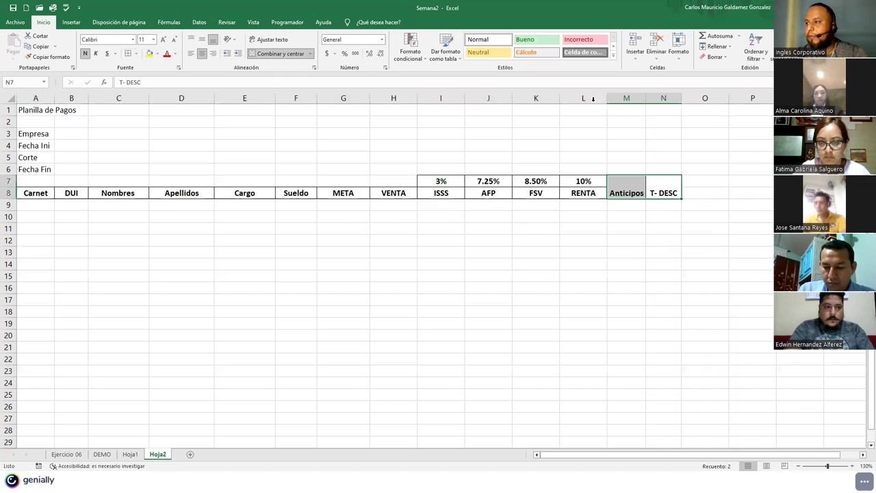
double_click(607, 97)
double_click(560, 98)
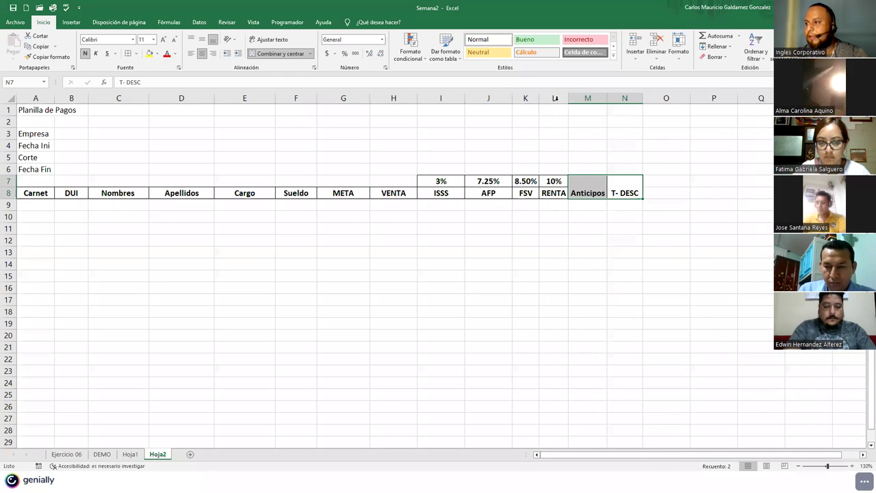
double_click(512, 98)
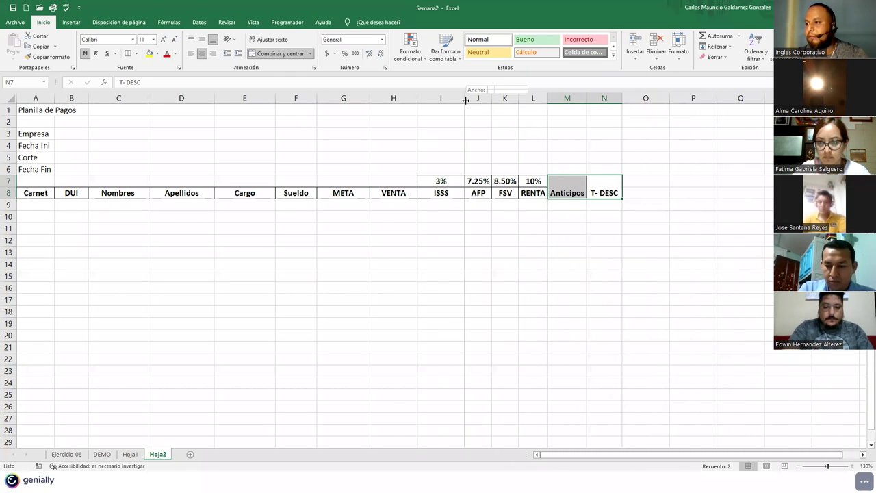
double_click(466, 100)
drag(436, 99, 449, 104)
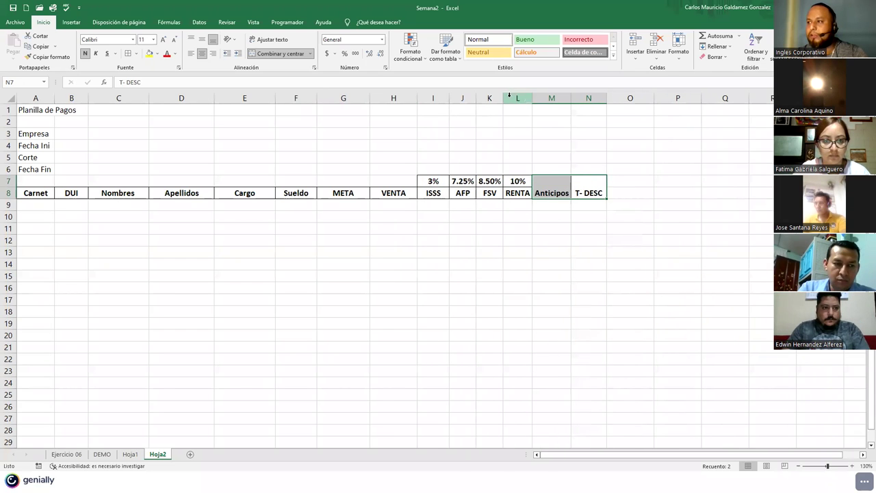
Give columns I to L (ISSS, AFP, FSV, RENTA) one uniform width via Ancho de columna.
mouse_move(510, 97)
mouse_down()
mouse_move(429, 103)
mouse_move(517, 98)
mouse_up()
click(463, 134)
right_click(518, 98)
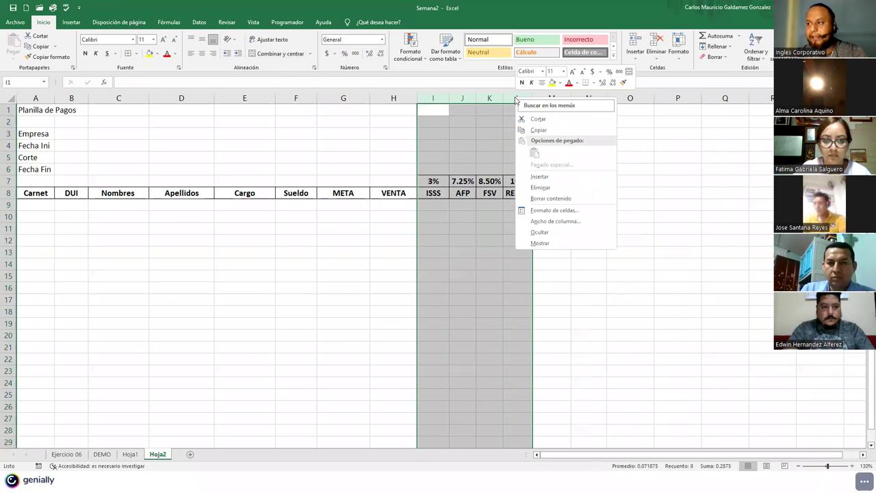
click(577, 223)
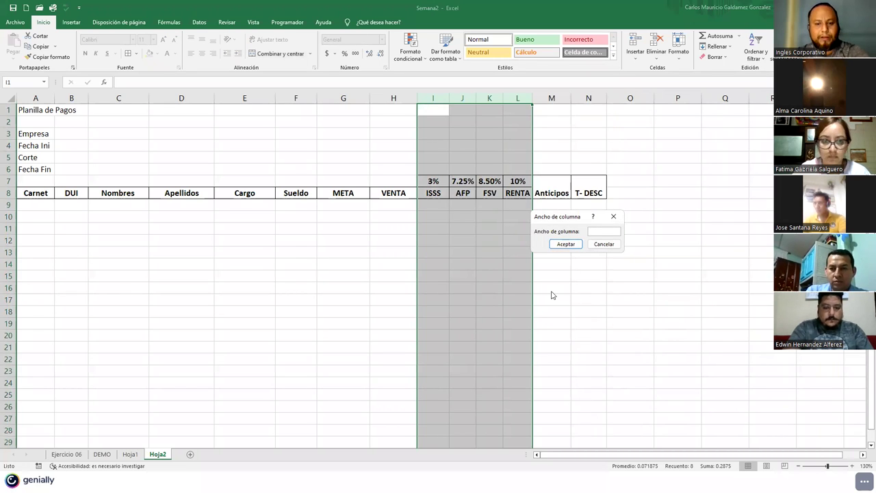
text(7)
key(Return)
click(506, 250)
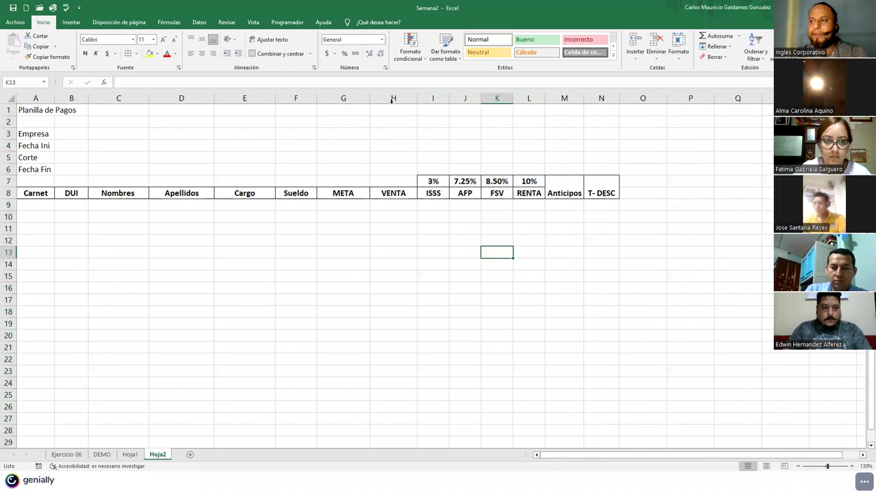
Set columns F to H (Sueldo, META, VENTA) to a width of 10.
drag(388, 98, 303, 99)
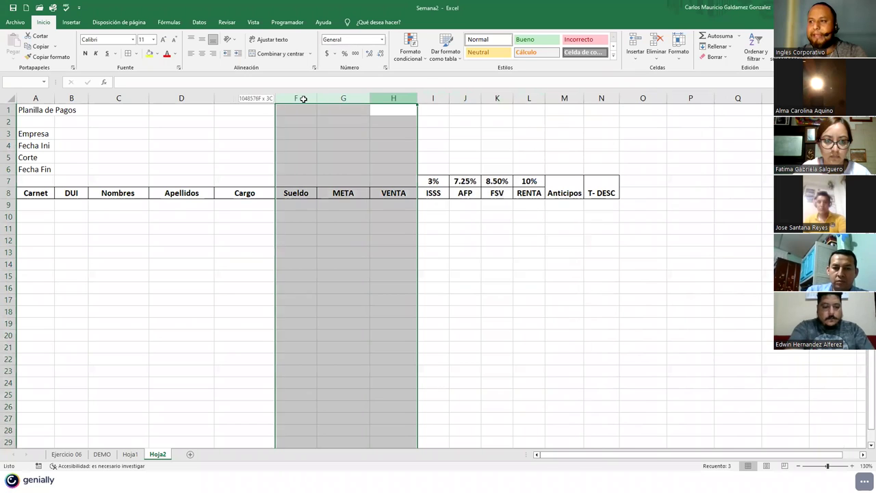
right_click(305, 101)
click(347, 229)
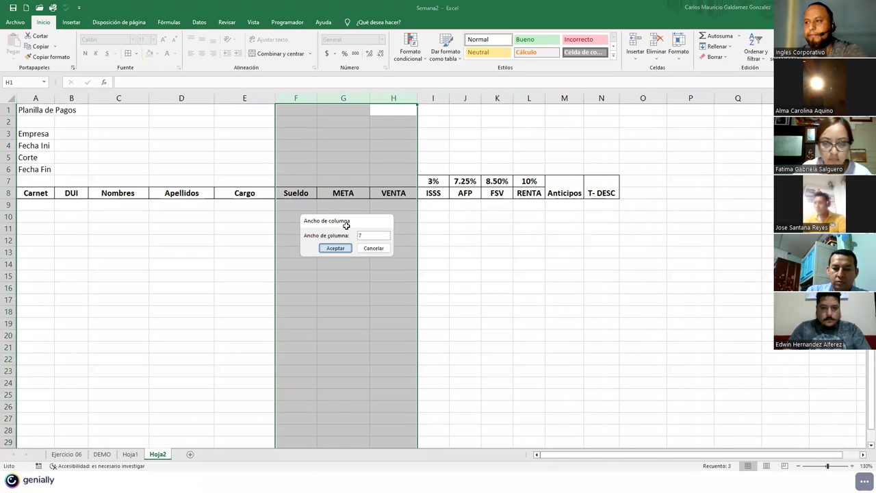
click(335, 248)
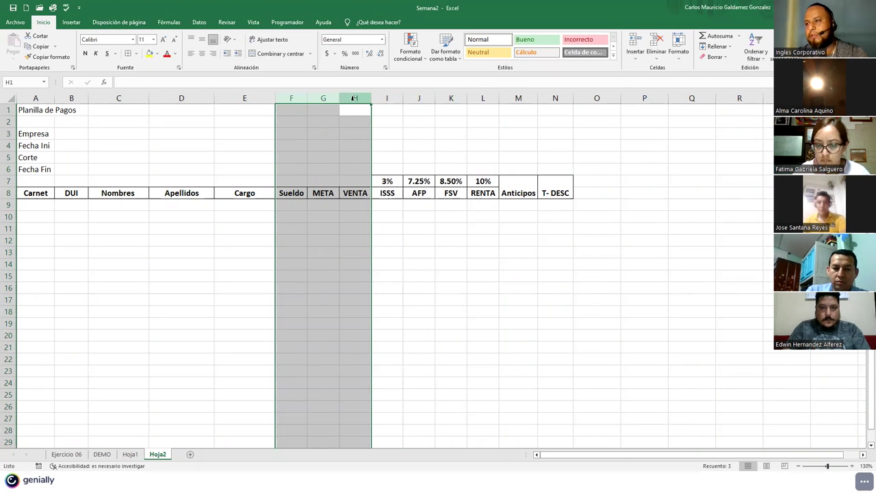
right_click(352, 101)
click(395, 226)
text(10)
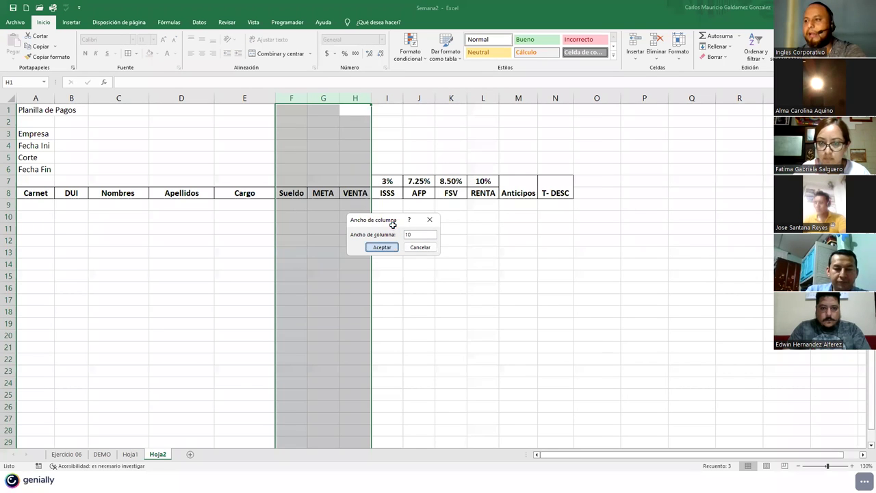
click(382, 247)
click(332, 231)
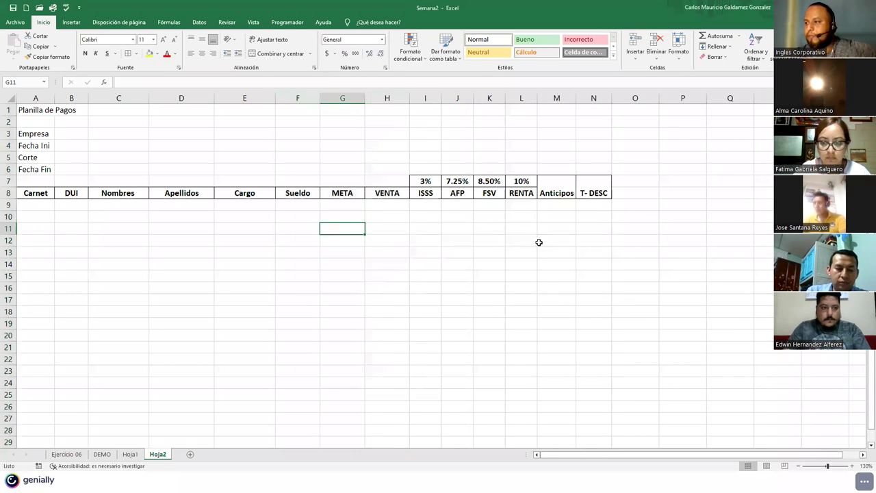
Middle-align the I7:N8 header block so Anticipos and T- DESC sit centred, then view Hoja1.
click(585, 190)
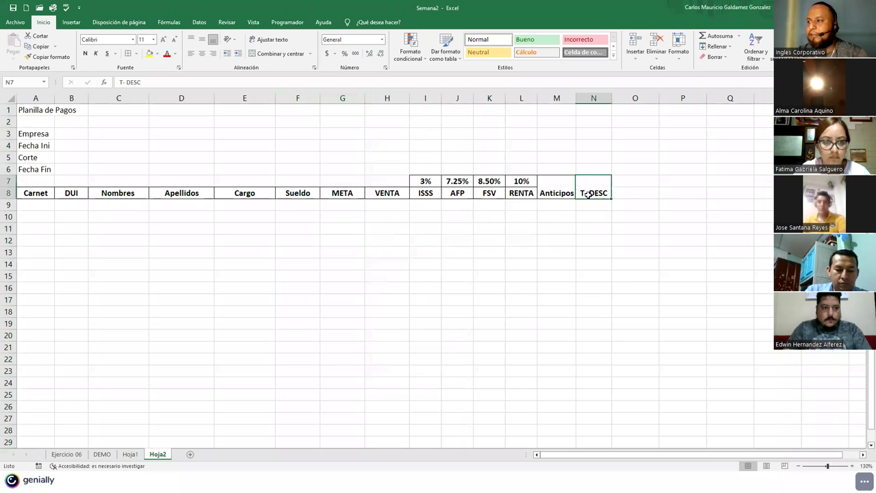
drag(425, 181, 580, 191)
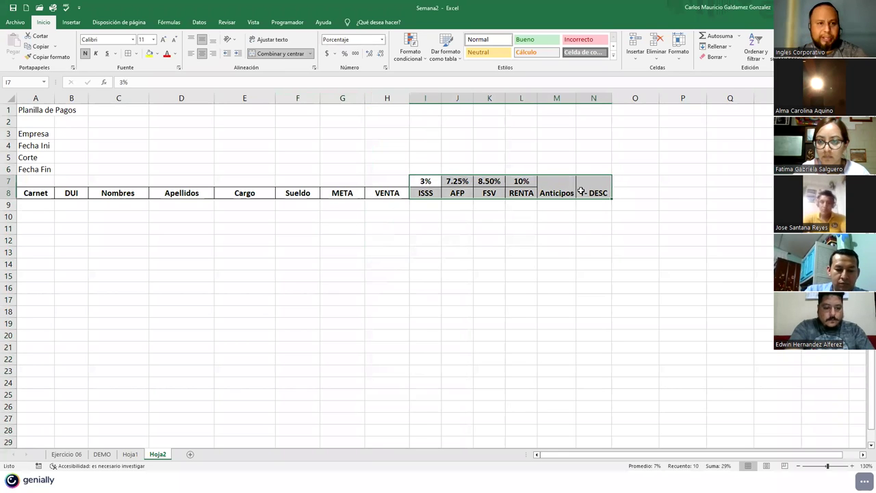
drag(458, 181, 521, 192)
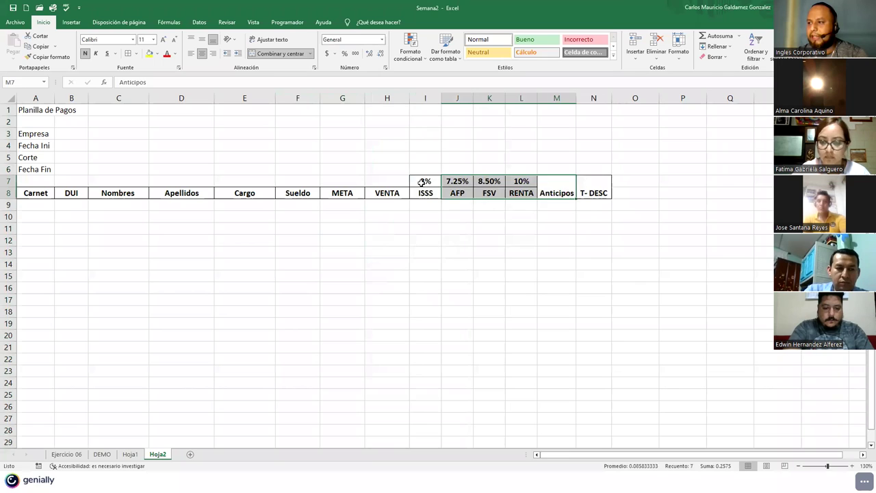
drag(425, 181, 489, 205)
drag(592, 197, 593, 195)
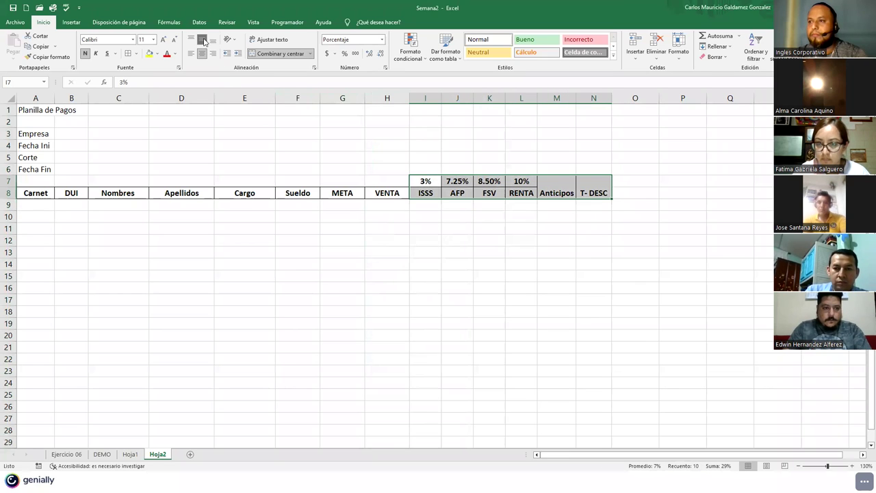
click(202, 39)
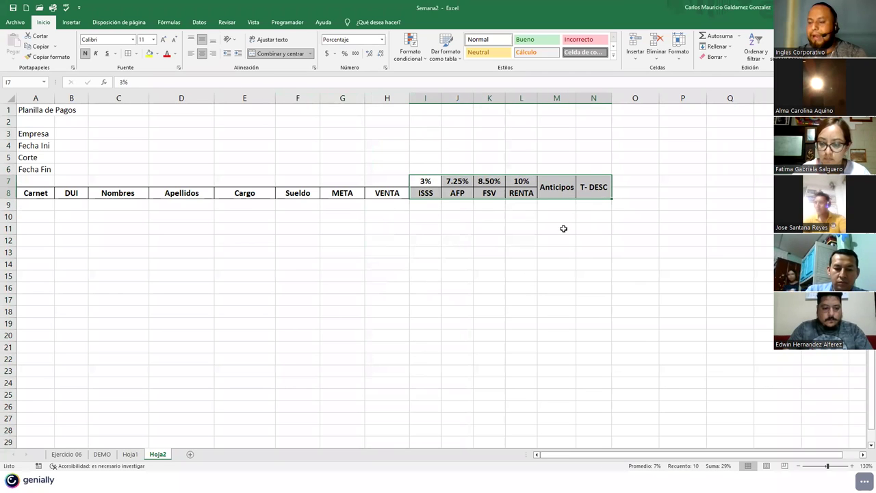
click(130, 453)
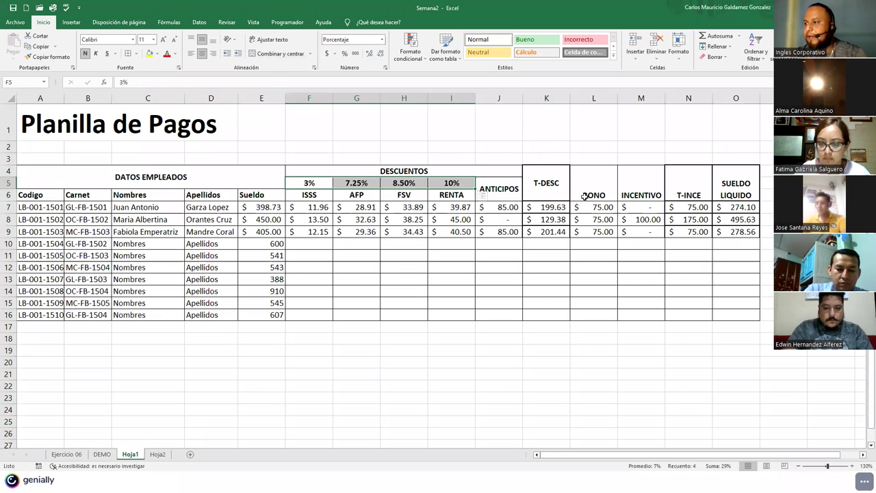
Back on Hoja2, enter H-EXT in O7, merge O7:O8 and narrow column O.
click(582, 194)
click(157, 454)
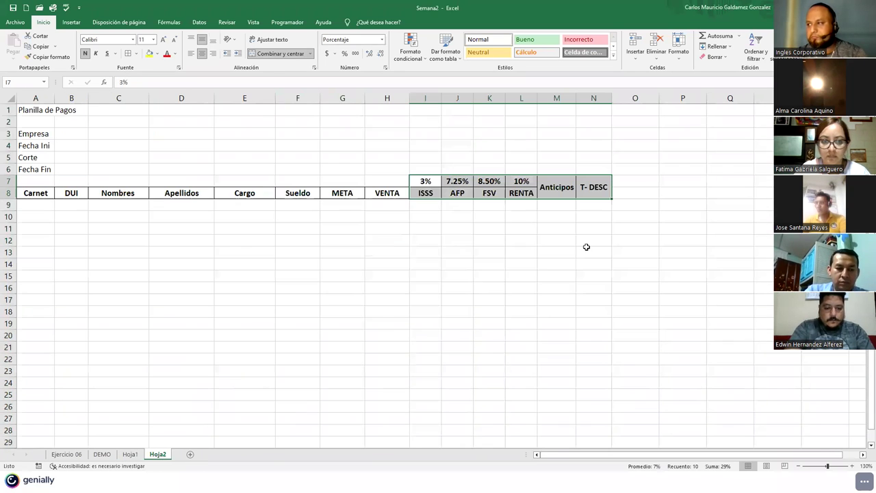
click(633, 182)
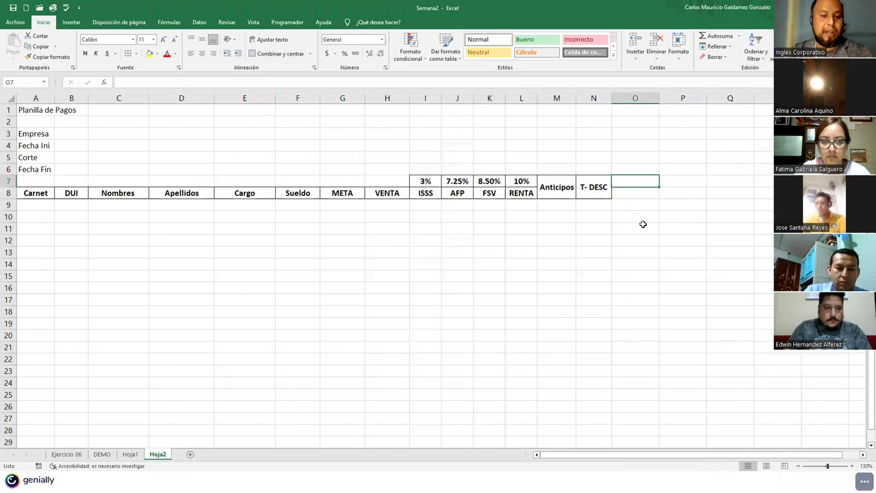
text(H-E)
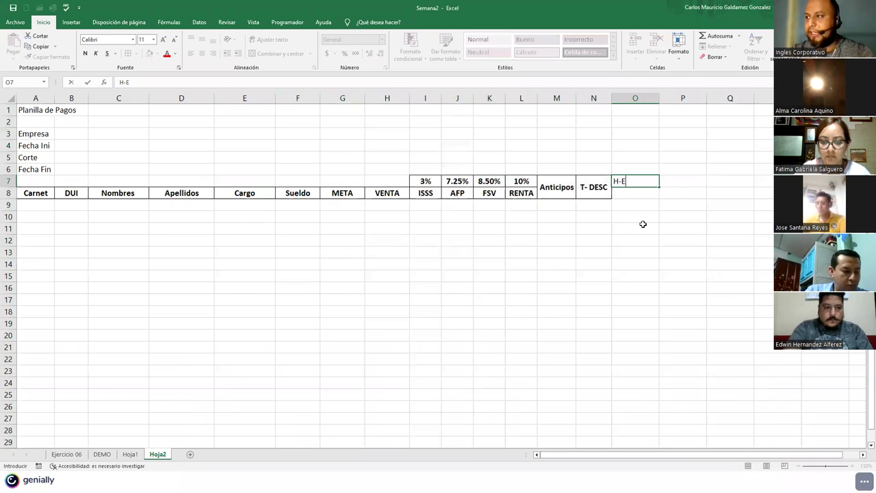
text(XTR)
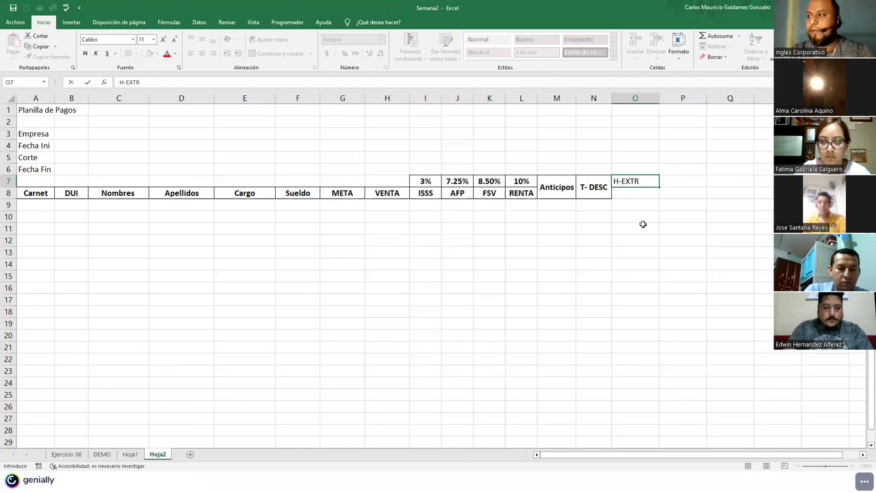
key(Return)
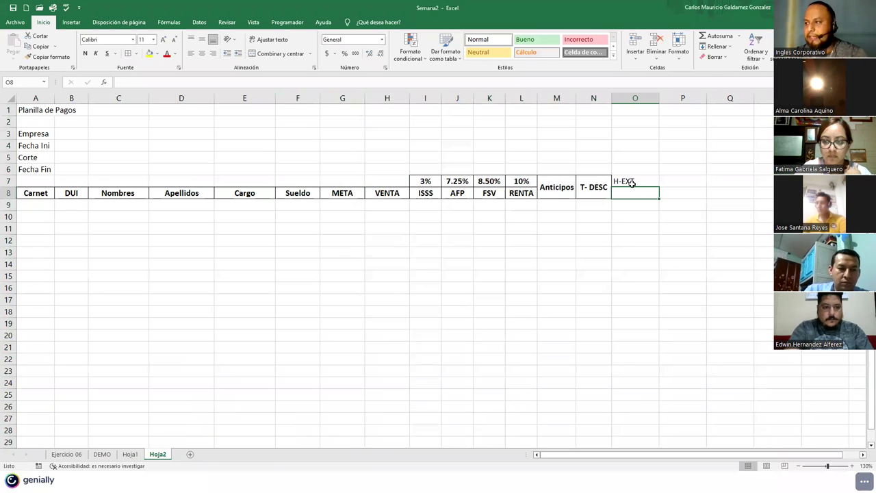
drag(632, 183, 631, 193)
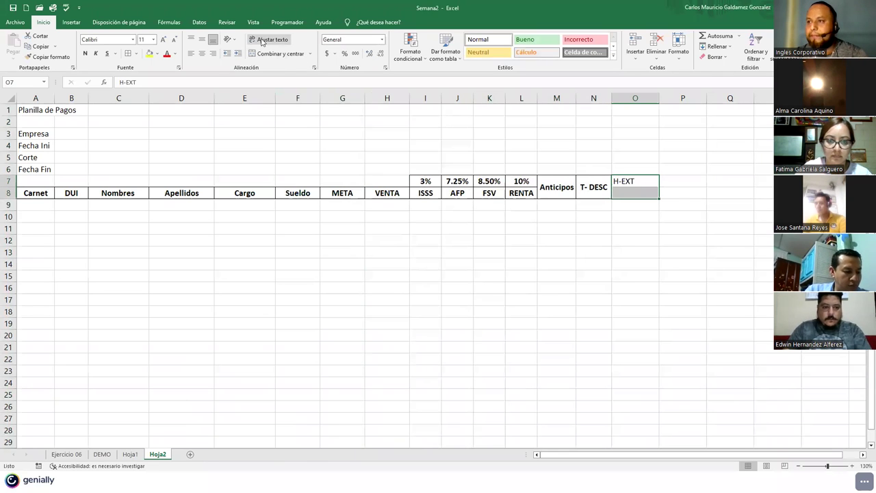
click(277, 53)
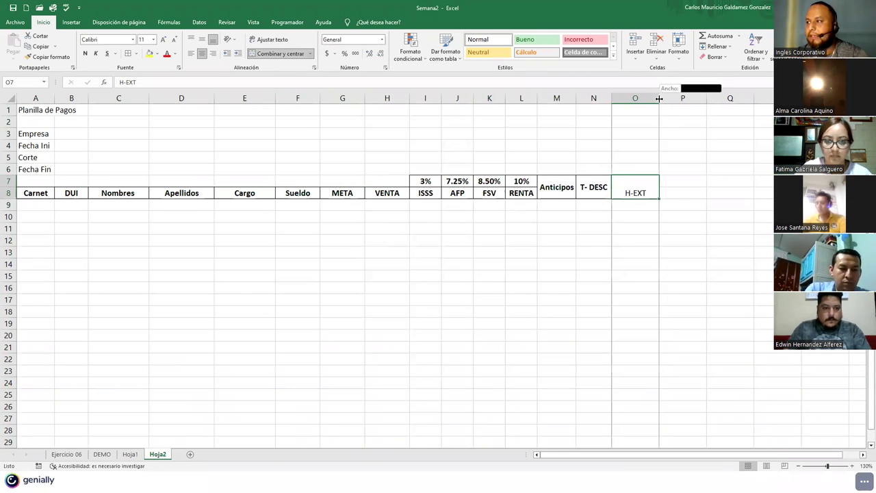
drag(659, 98, 637, 99)
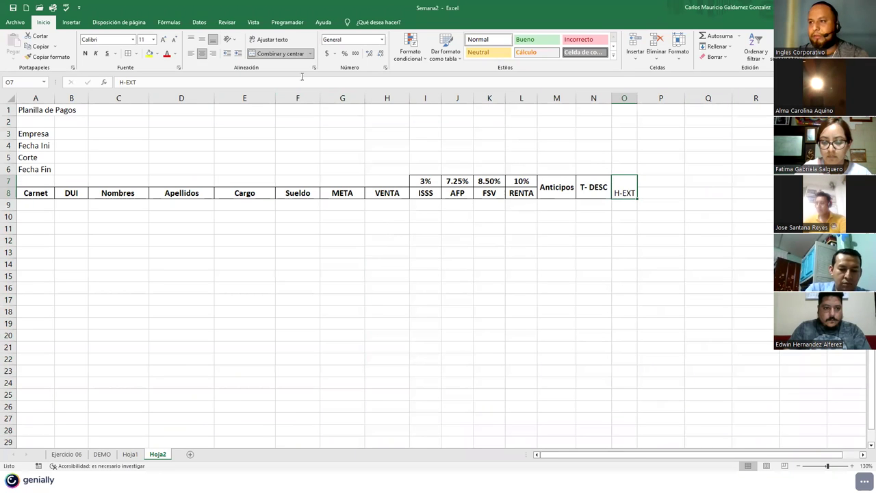
Wrap H-EXT, narrow column O, and add a merged V-HEXT header in P7:P8 with column P narrowed.
click(271, 39)
drag(636, 99, 628, 100)
drag(646, 182, 647, 196)
text(V-HEX)
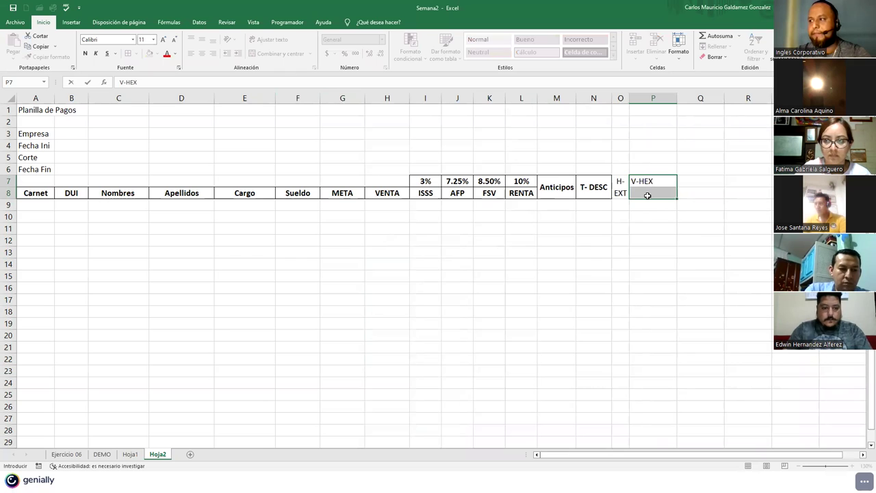
text(T)
key(Return)
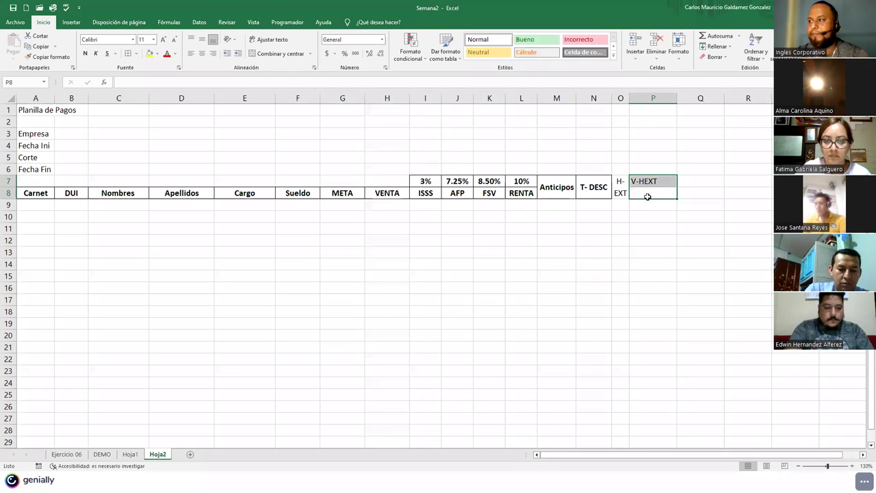
click(292, 54)
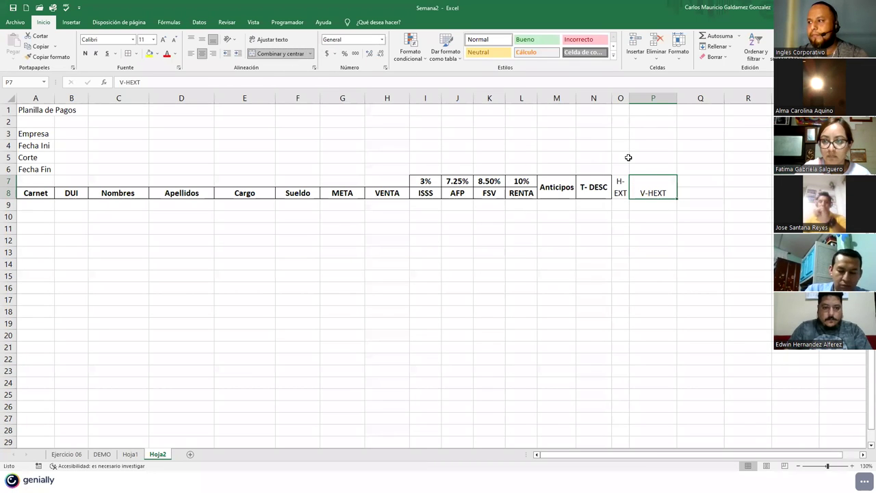
drag(676, 97, 659, 97)
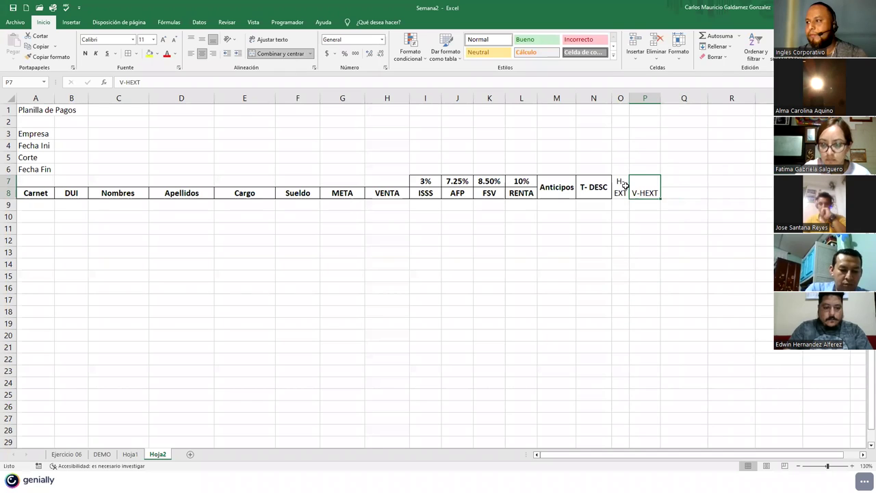
Merge Q7:Q8 and start typing D-FES into it.
drag(675, 182, 678, 194)
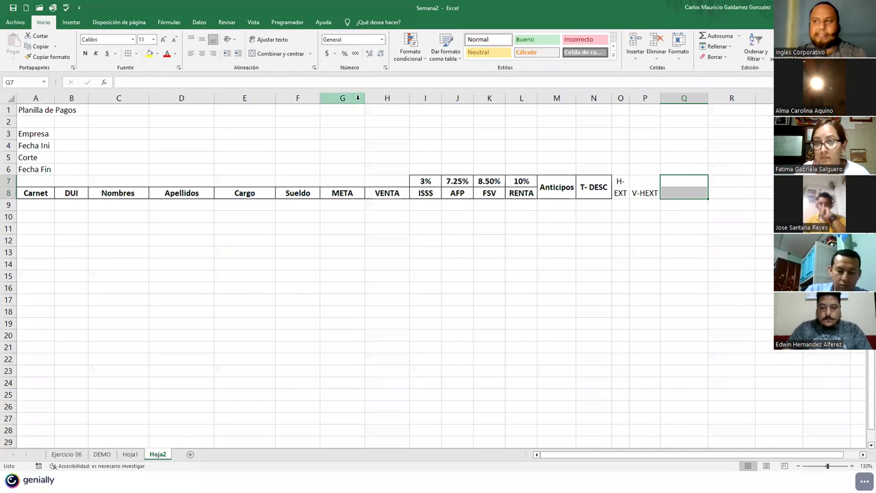
click(260, 55)
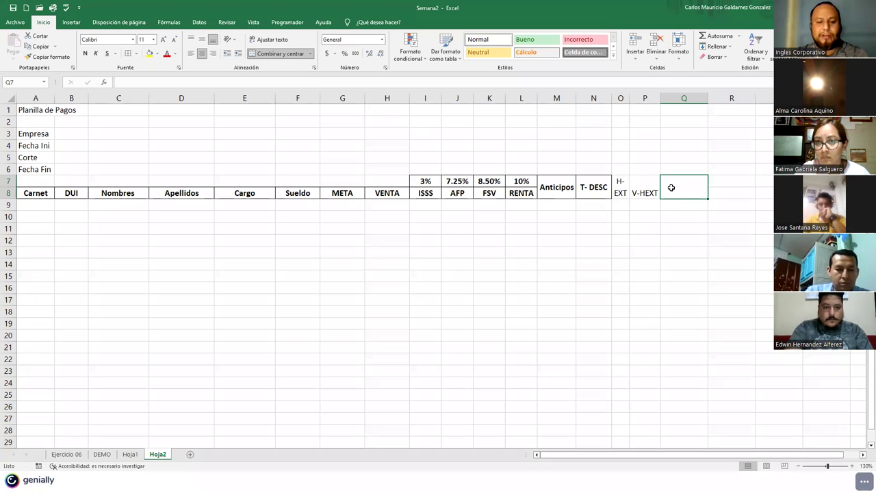
text(D-FES)
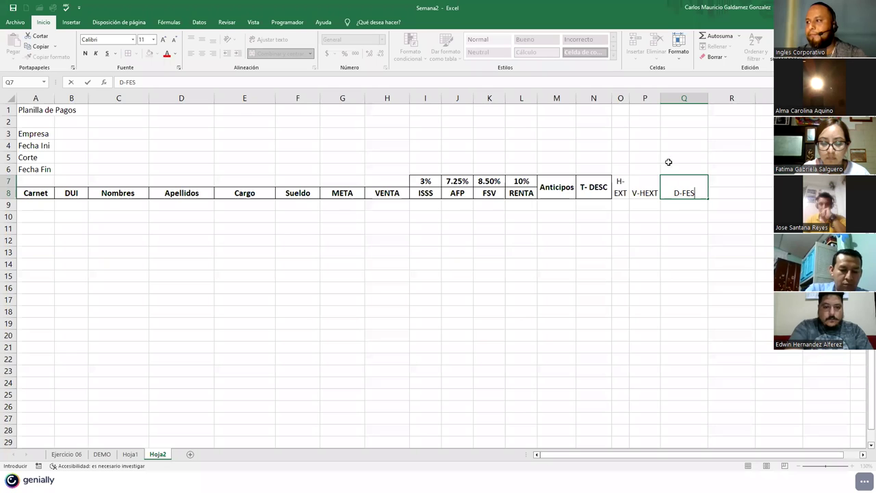
Wrap the D-FES header and narrow column Q so it breaks onto two lines.
click(707, 98)
double_click(708, 98)
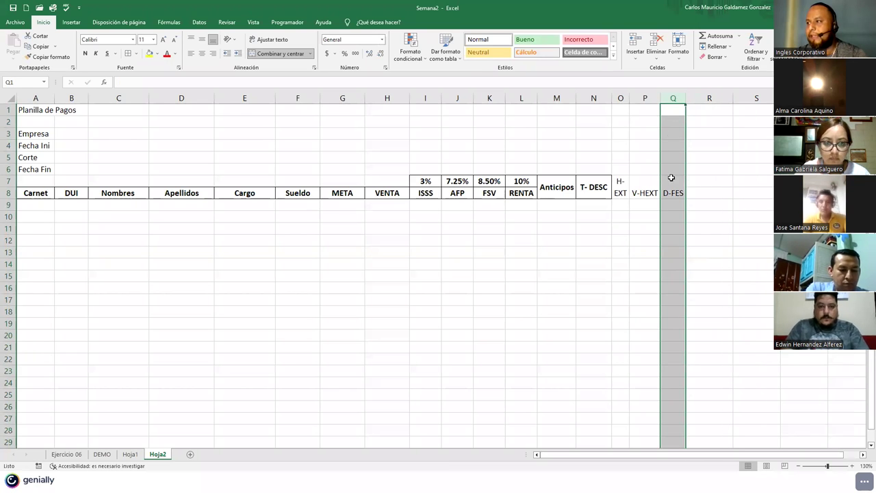
click(671, 178)
click(258, 39)
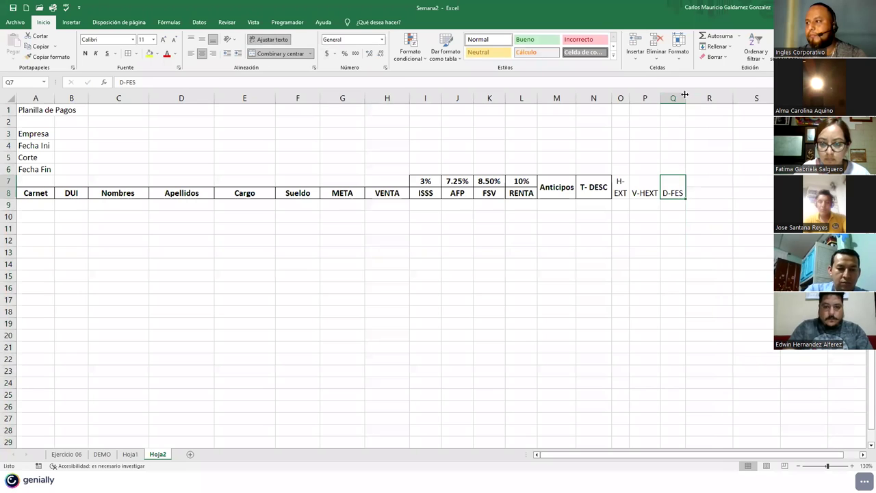
drag(685, 98, 677, 98)
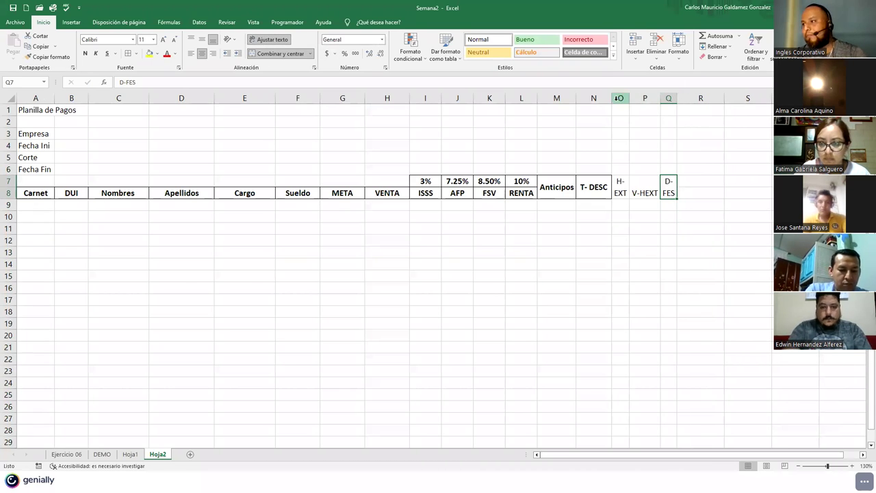
Set columns O and Q to a width of 4.
drag(624, 97, 668, 98)
ctrl+click(668, 97)
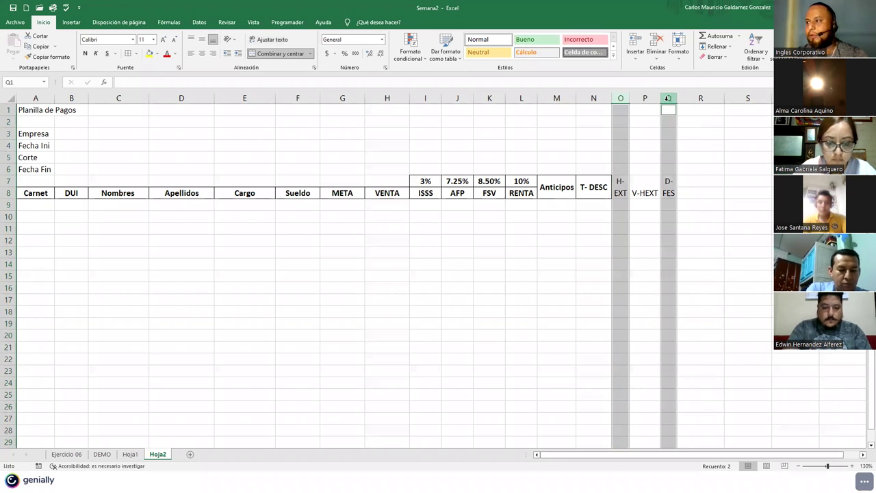
right_click(668, 97)
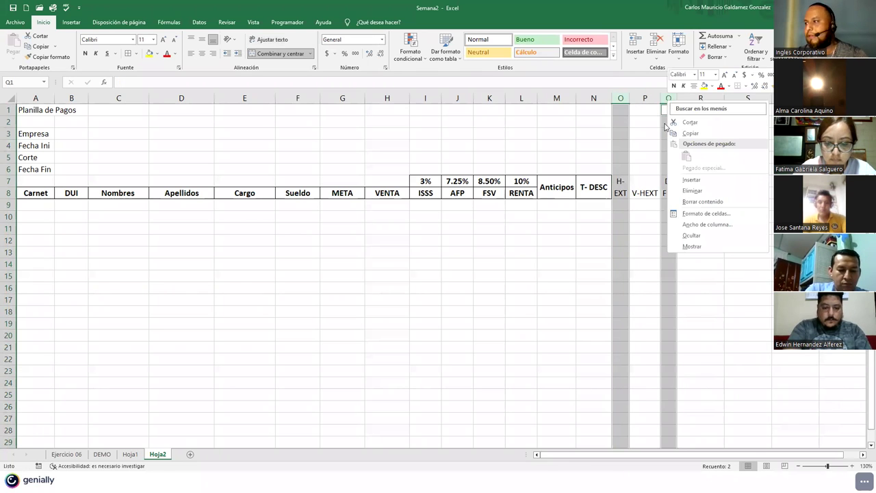
click(693, 225)
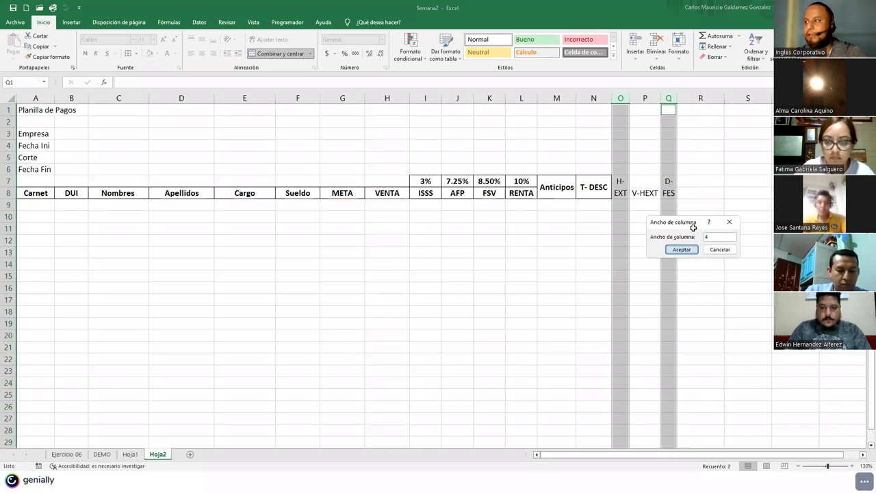
click(681, 249)
click(646, 217)
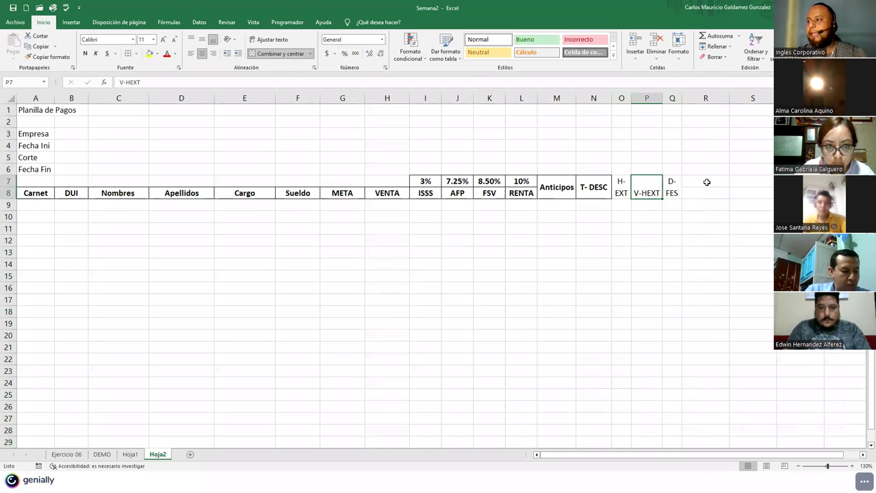
Set columns P and R to a width of 6.
drag(704, 181, 706, 193)
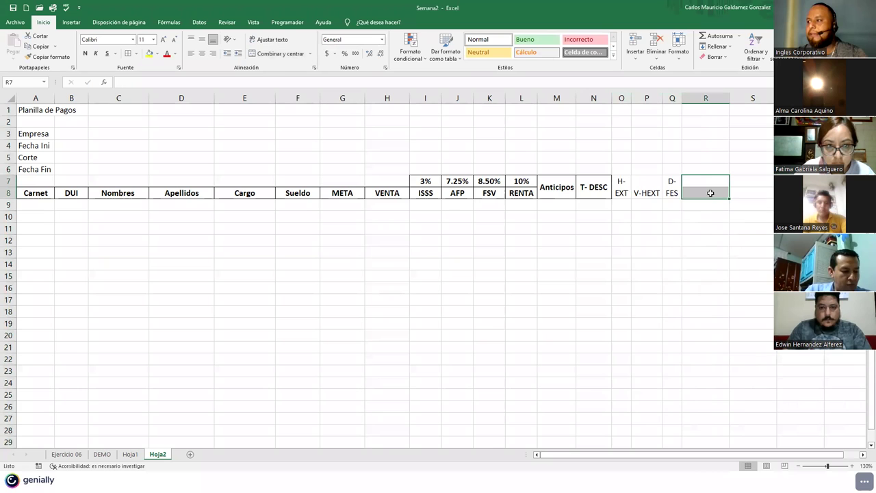
click(647, 98)
ctrl+click(695, 100)
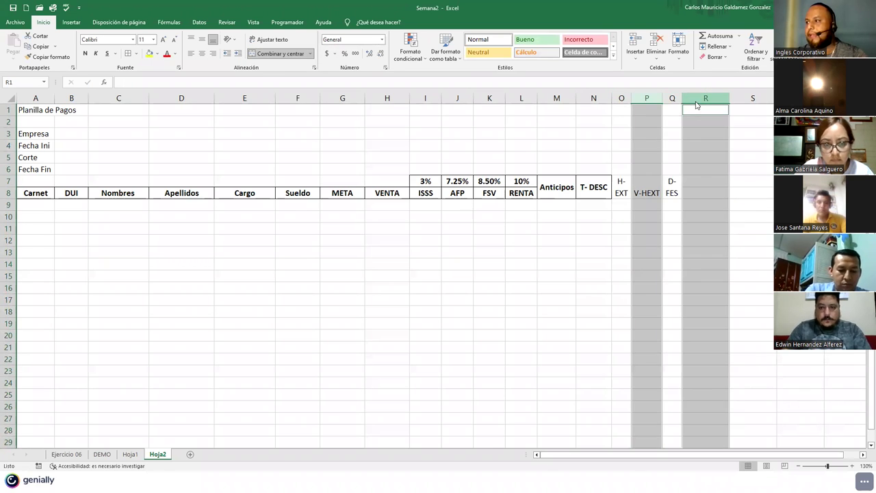
right_click(697, 103)
click(724, 279)
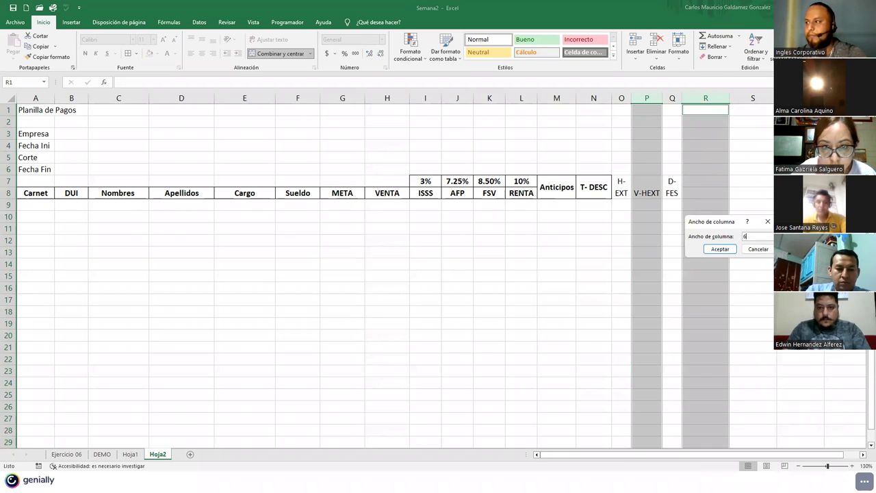
click(720, 249)
Copy the V-HEXT header into R7 and edit it to read V-DFES.
click(649, 194)
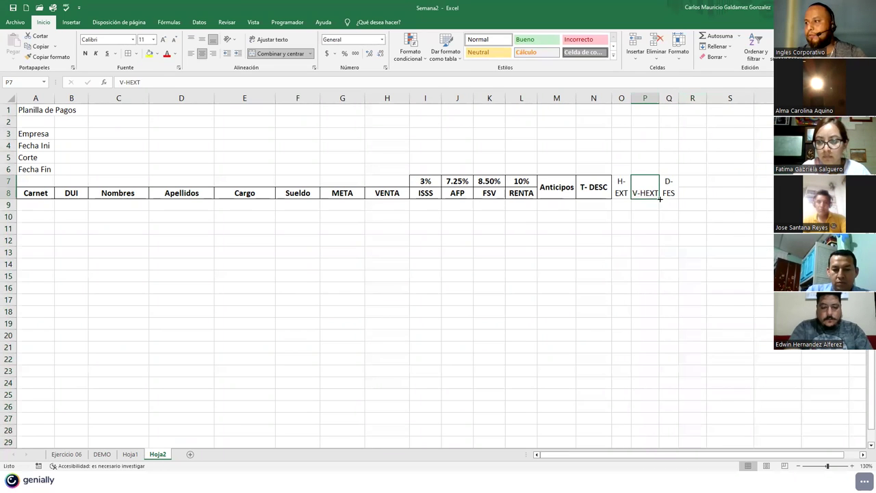
key(ctrl+c)
click(686, 180)
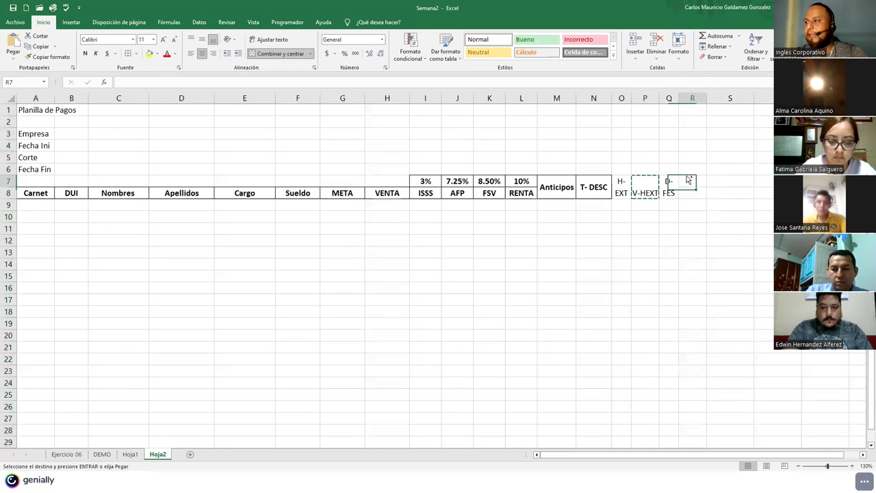
key(ctrl+v)
double_click(688, 192)
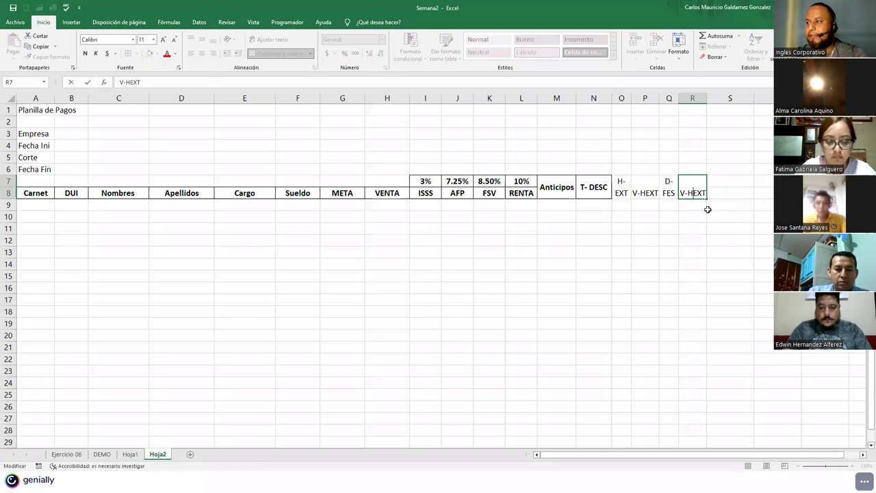
key(BackSpace)
text(D)
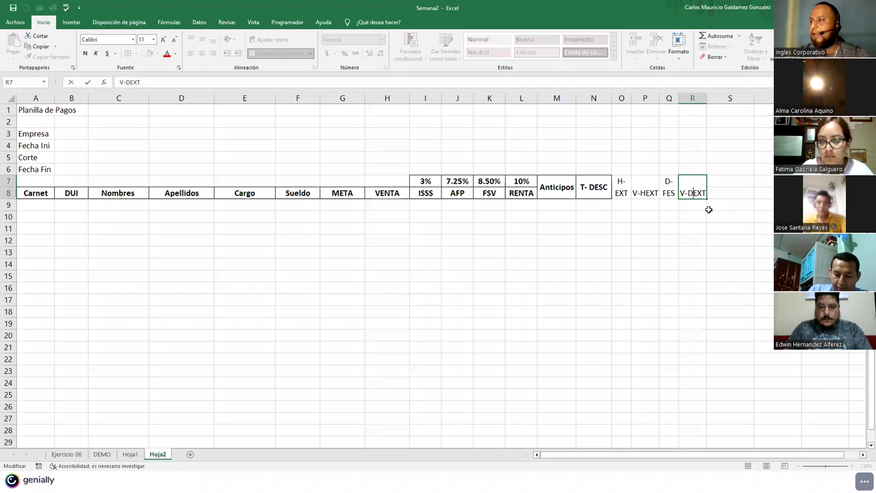
key(Delete)
key(Delete)
key(Delete)
text(ES)
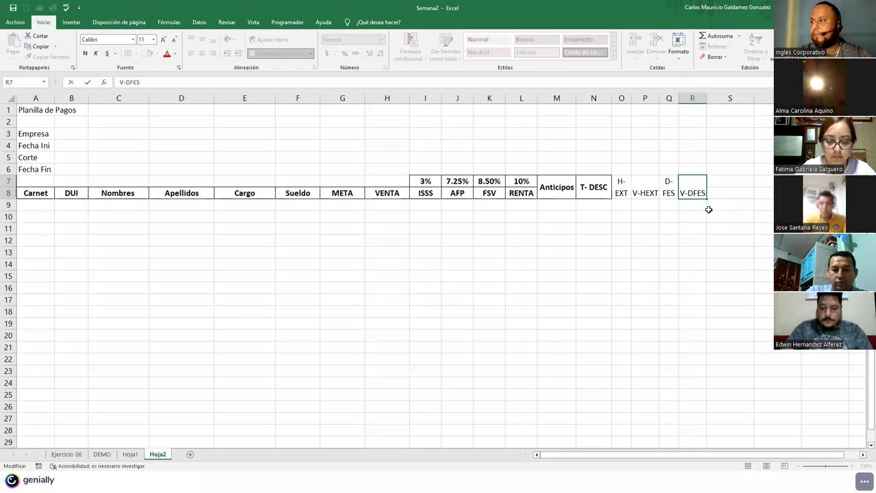
key(Return)
Wrap V-HEXT and V-DFES onto two lines, then compare with the BONO and INCENTIVO headers on Hoja1.
click(701, 193)
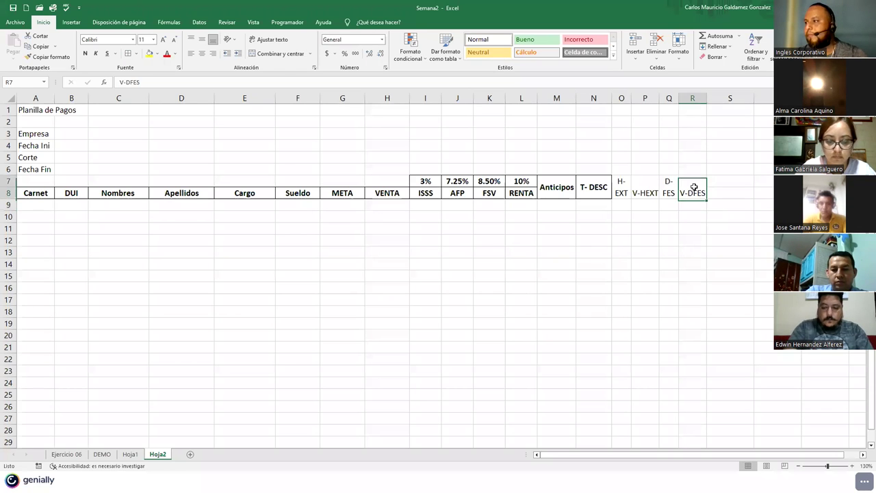
ctrl+click(646, 192)
click(269, 39)
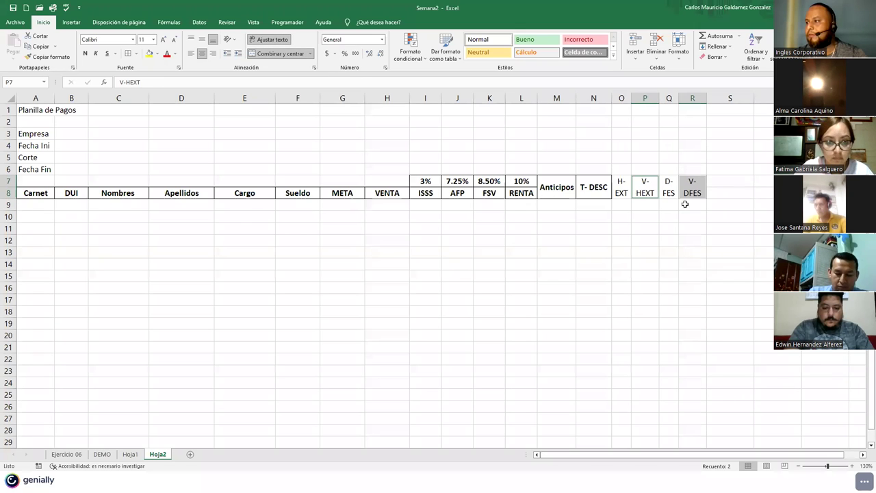
drag(618, 197, 688, 193)
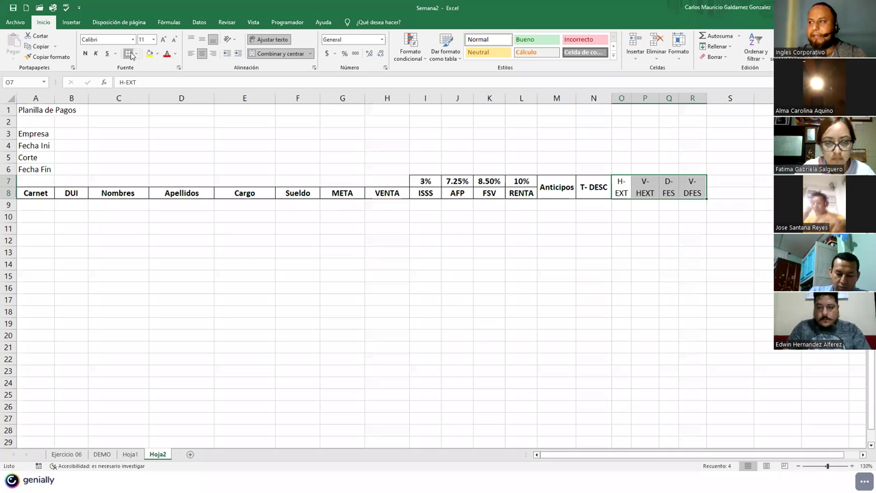
click(130, 453)
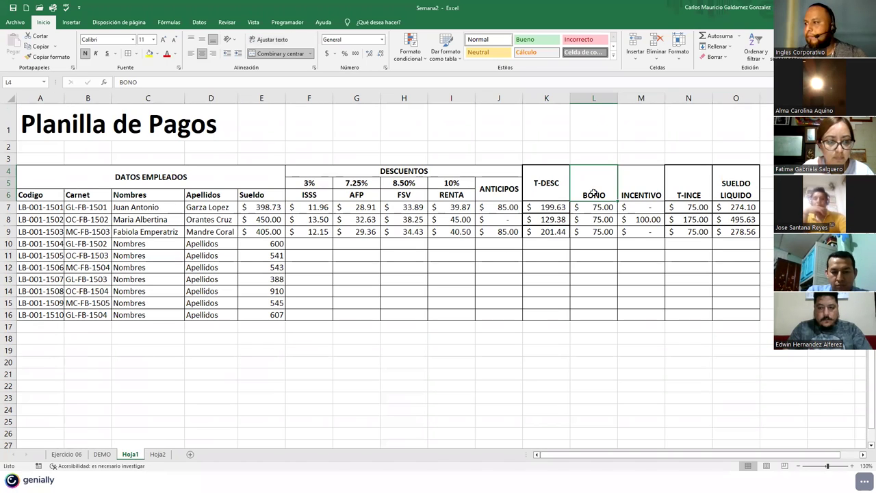
drag(594, 193, 635, 196)
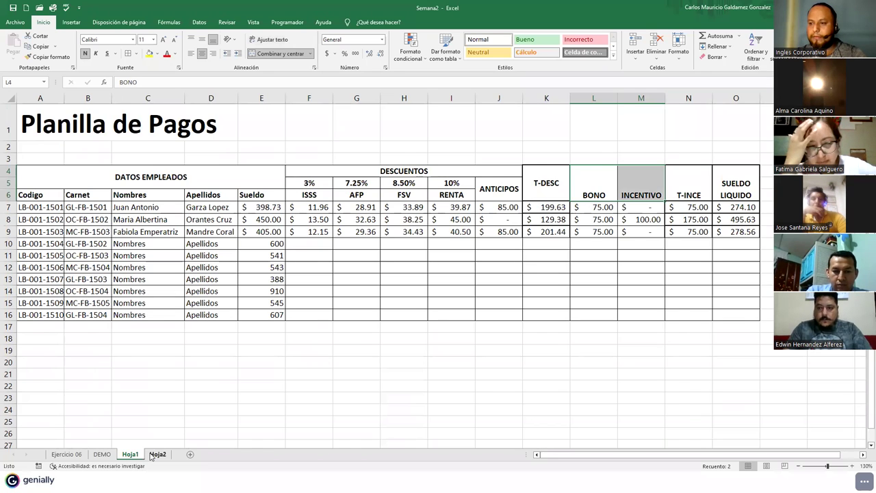
Back on Hoja2, make the headers from H-EXT through V-DFES bold.
click(157, 454)
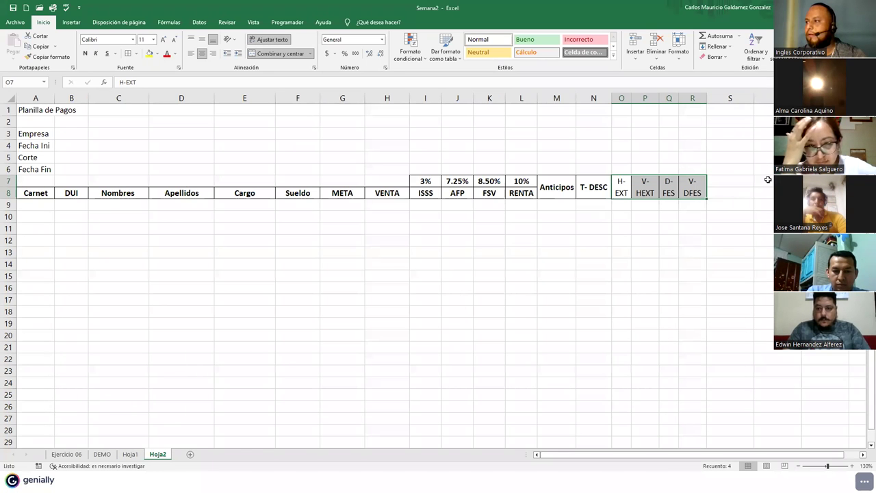
click(712, 195)
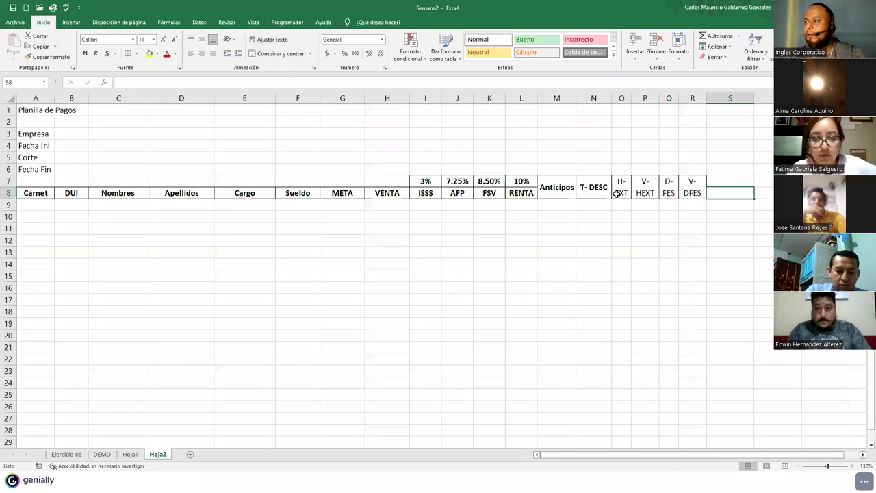
drag(618, 193, 693, 194)
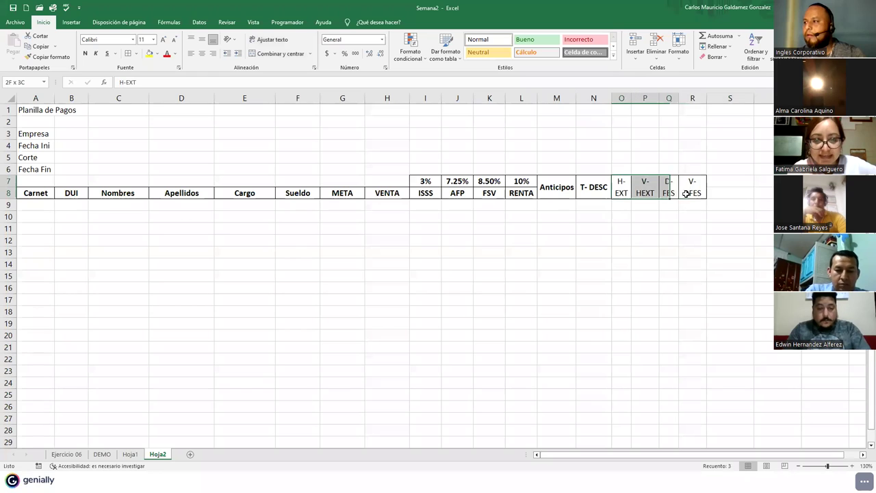
click(85, 53)
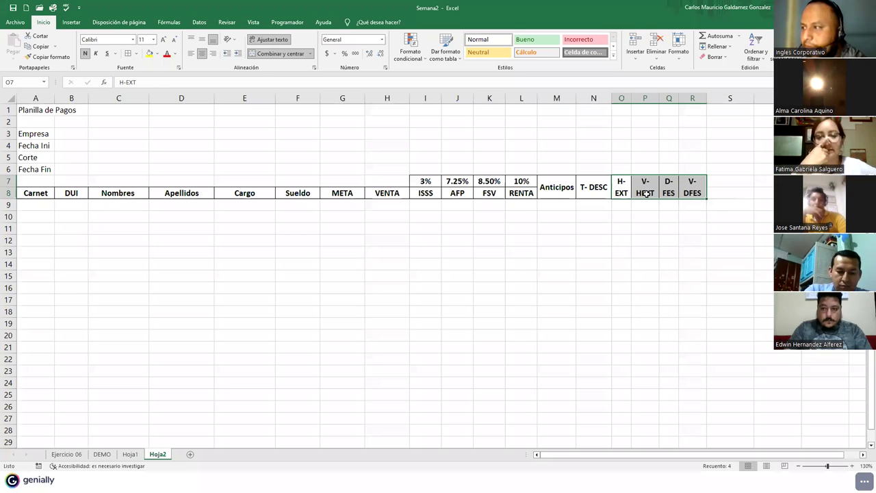
click(645, 194)
click(669, 194)
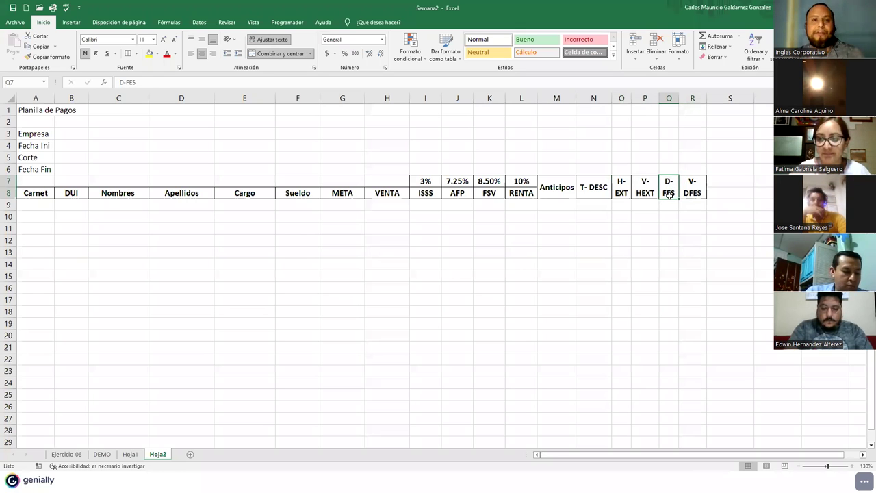
click(687, 194)
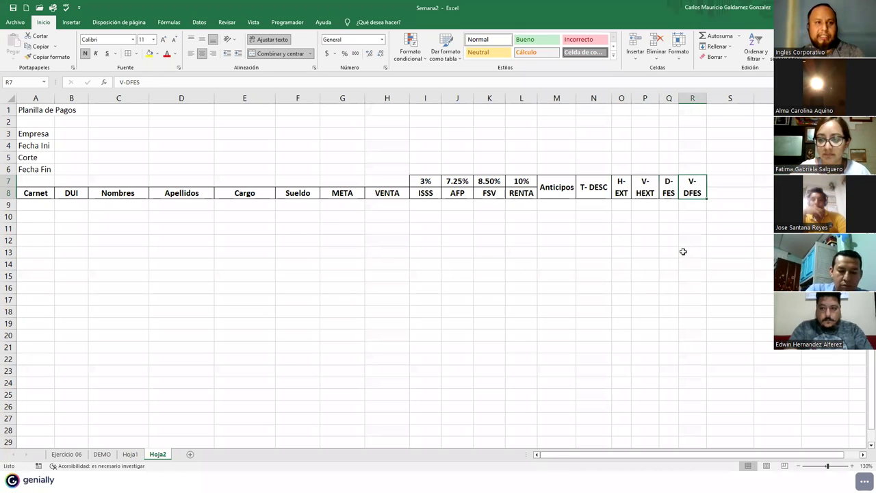
Rename the V-HEXT and V-DFES headers to $-HEXT and $-DFES.
double_click(653, 188)
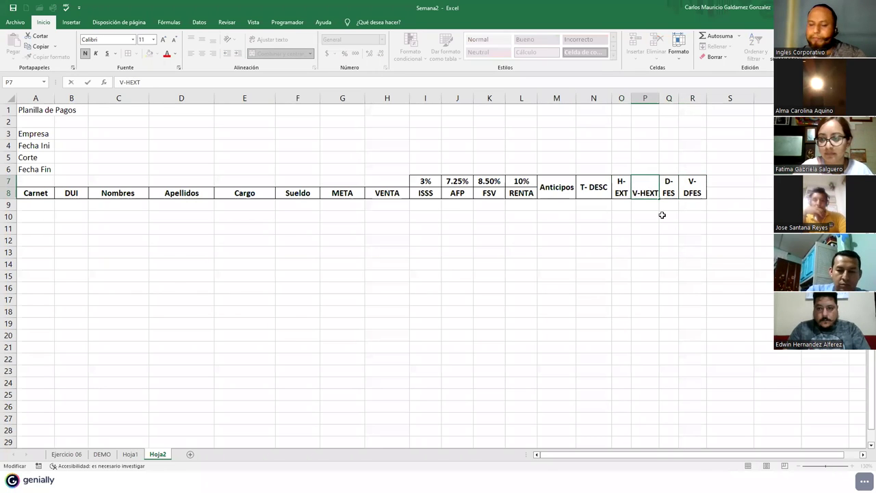
key(BackSpace)
text($)
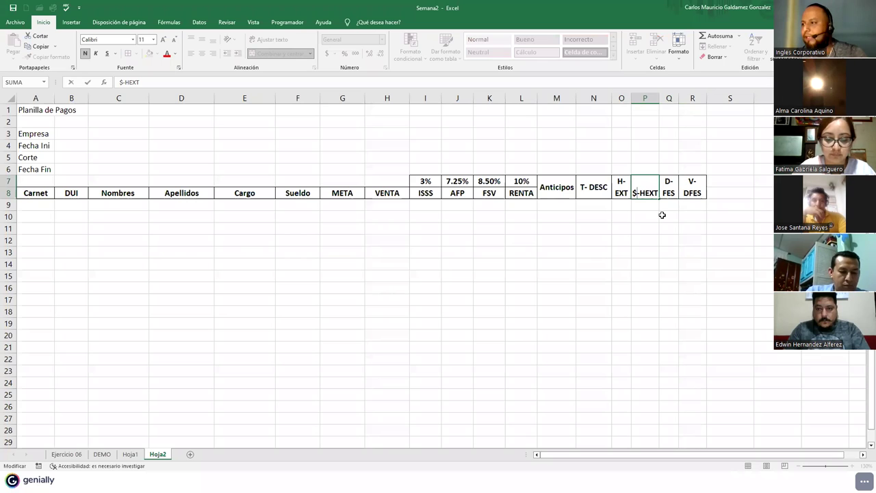
key(Tab)
double_click(687, 185)
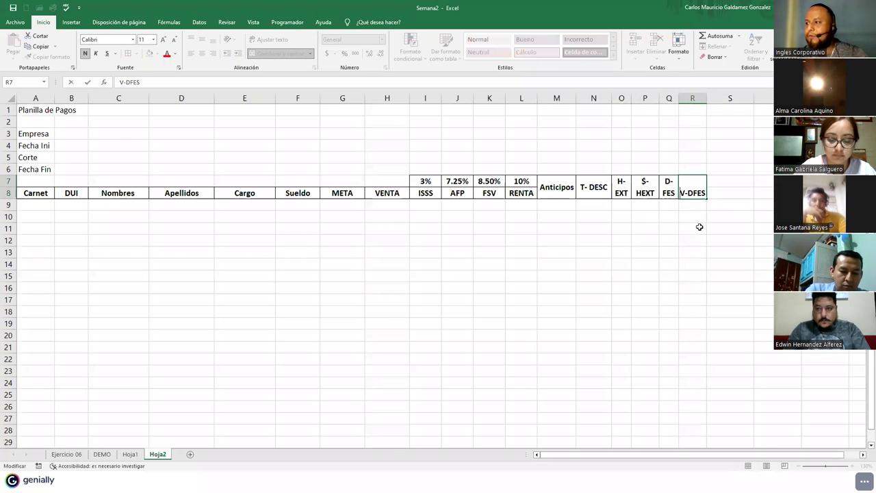
key(BackSpace)
text($)
key(Return)
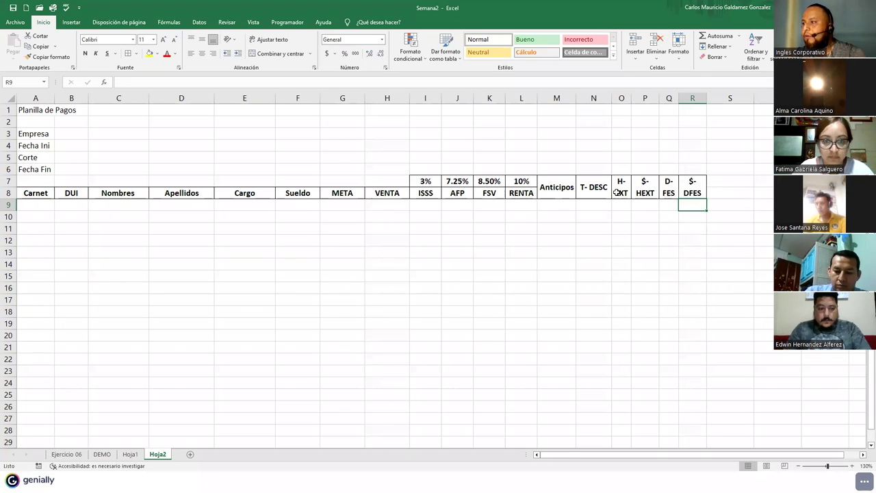
Check the D-FES header formatting, then view Hoja1 for reference.
click(623, 192)
click(669, 194)
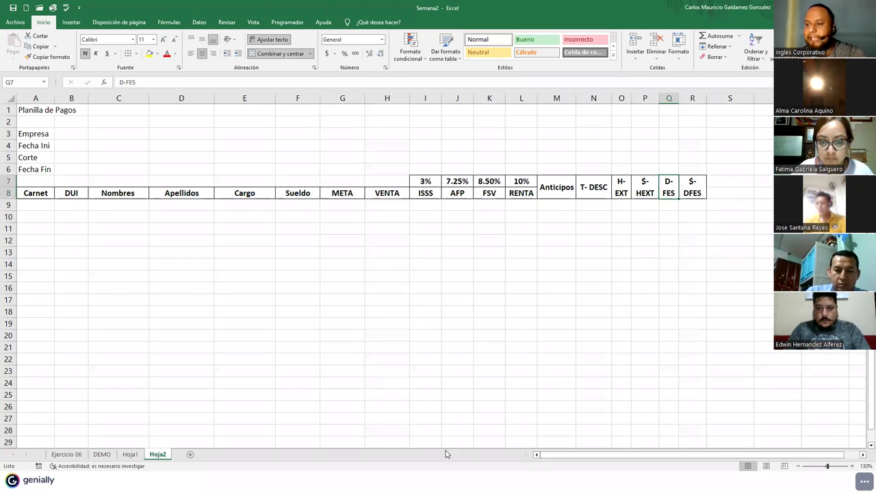
click(137, 455)
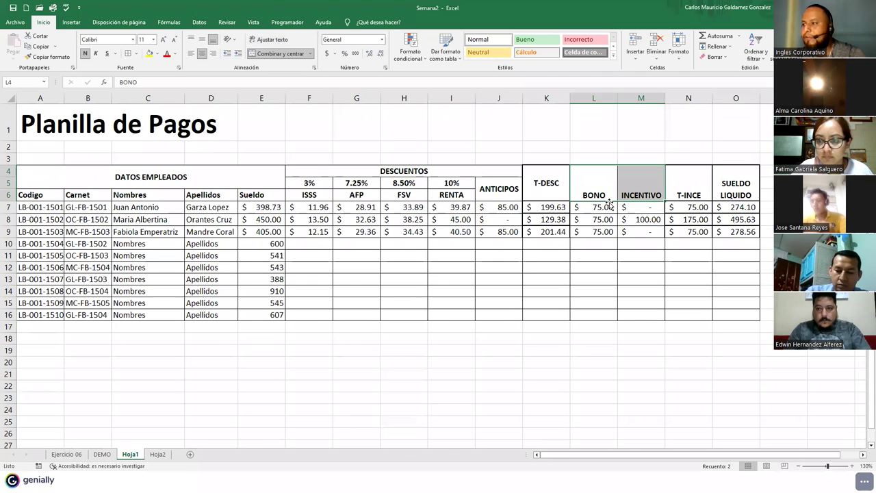
On Hoja2, merge S7:S8 and enter BONO, then merge T7:T8.
click(157, 454)
drag(731, 182, 731, 193)
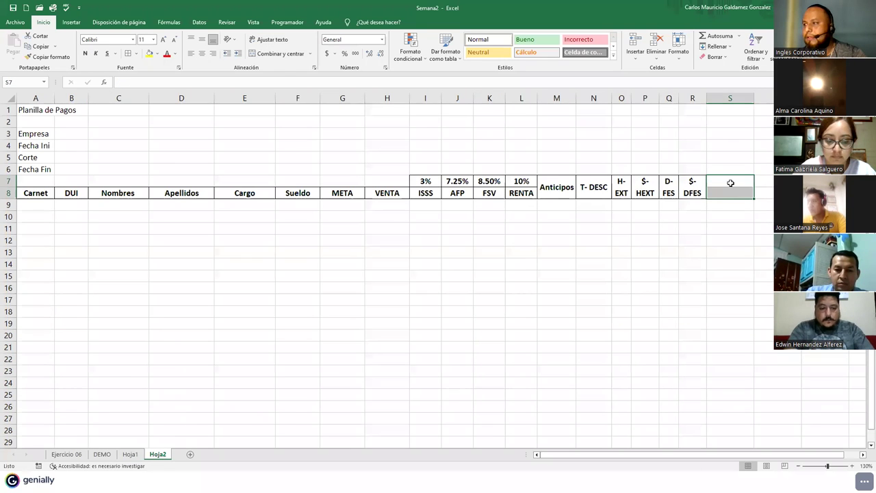
click(261, 55)
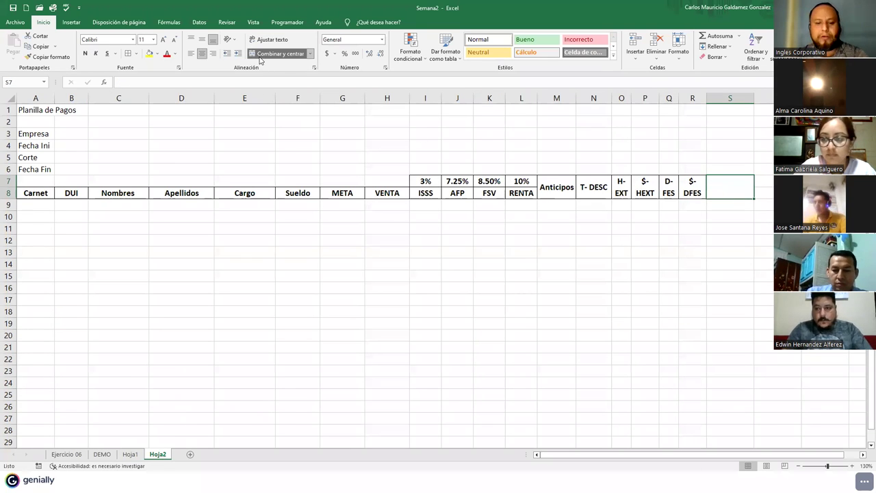
text(BO)
key(Tab)
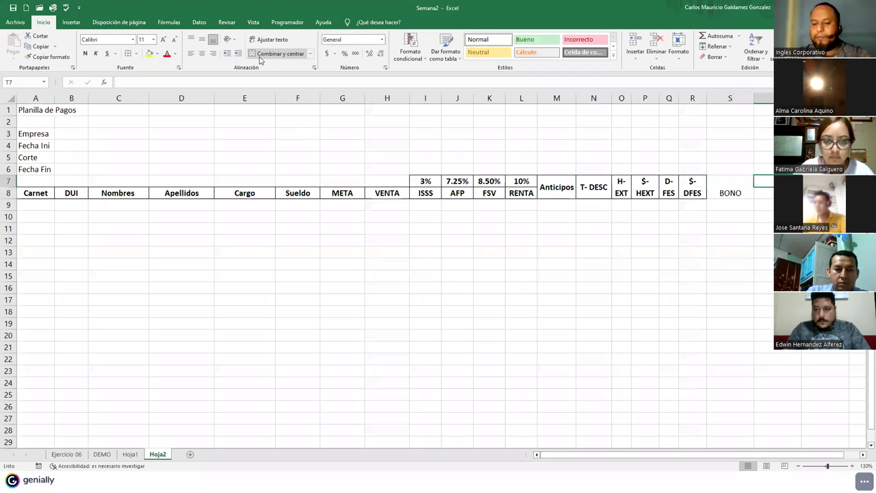
key(shift+Down)
click(264, 55)
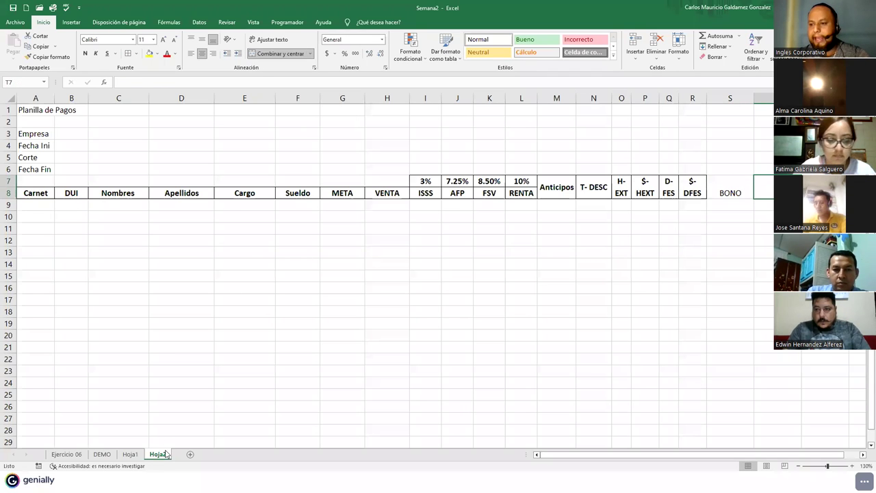
Narrow column S and make the BONO header wrapped, vertically centred and bold.
click(130, 454)
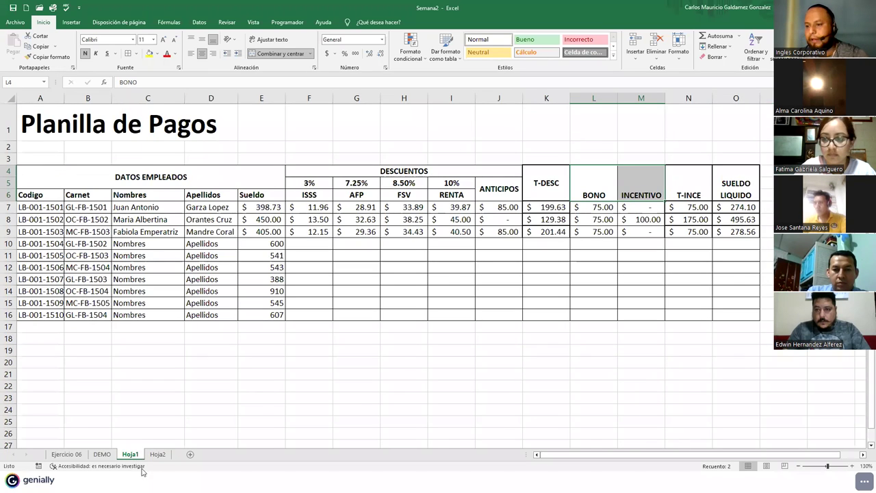
click(156, 455)
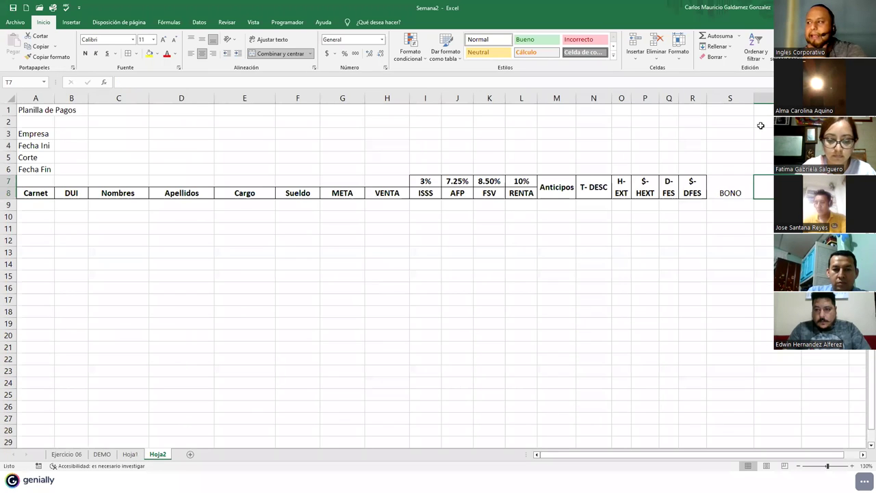
drag(753, 98, 733, 98)
click(721, 181)
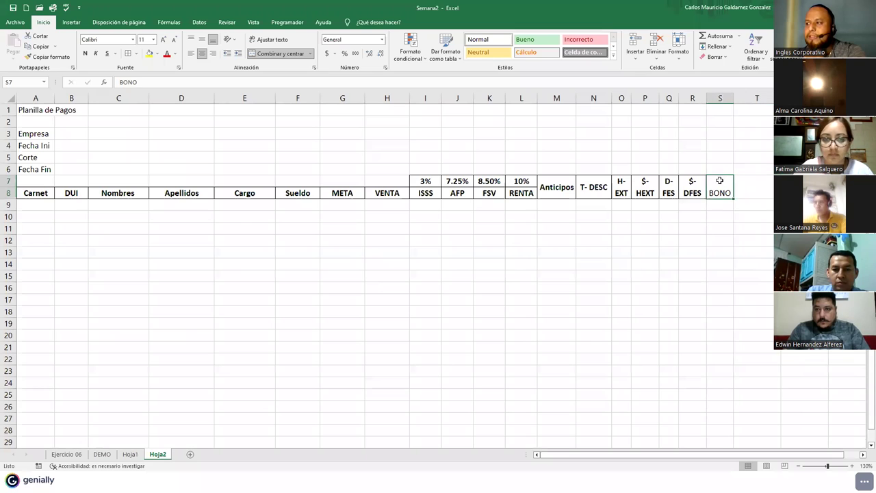
click(271, 41)
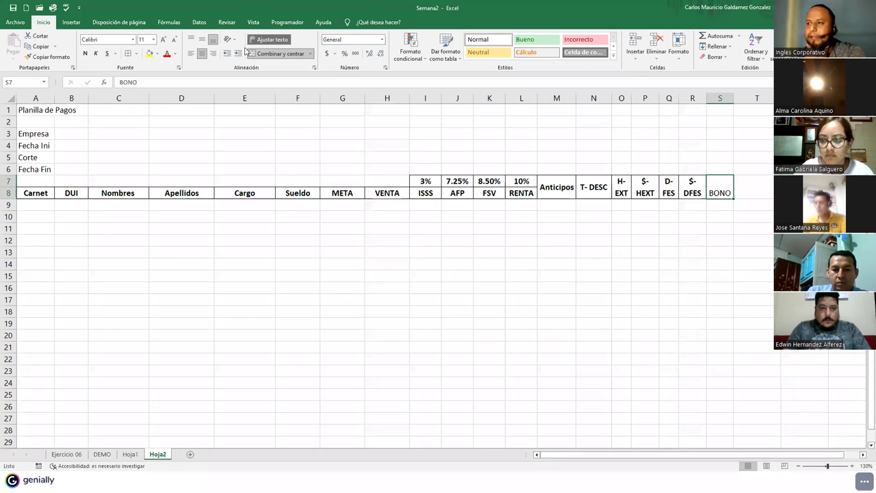
click(202, 41)
click(85, 53)
click(750, 189)
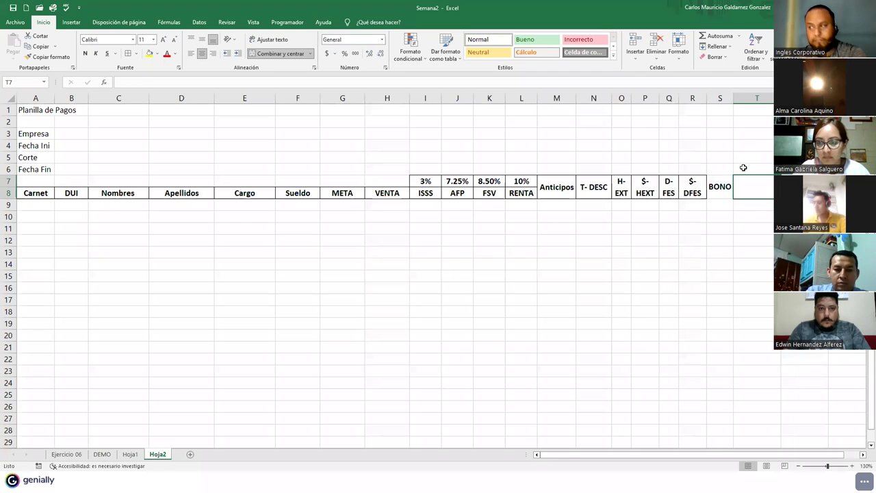
click(722, 191)
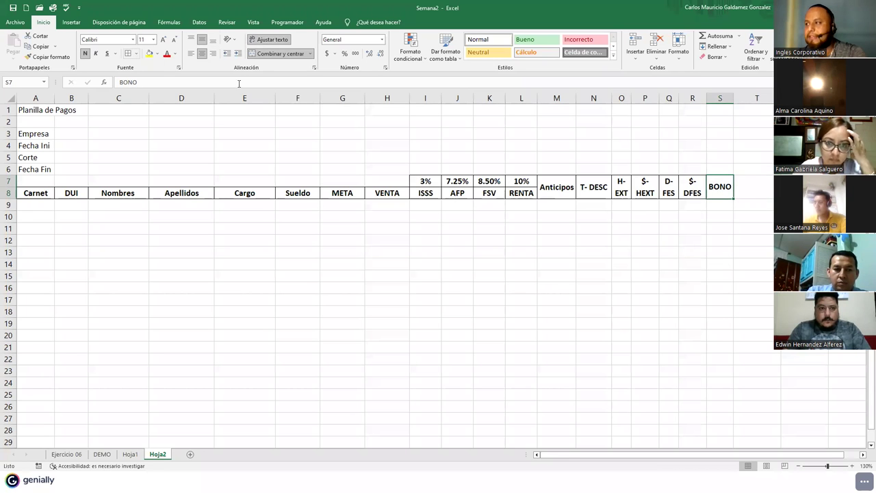
click(758, 191)
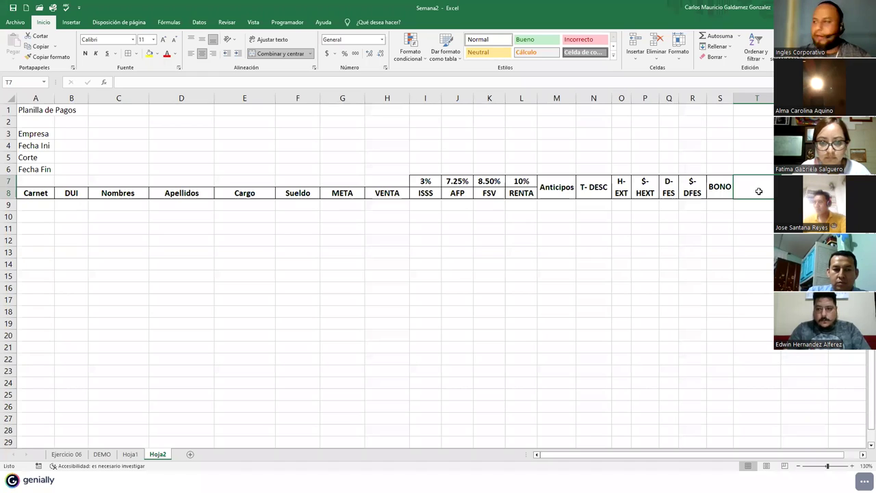
Enter COMISION in merged T7:T8, wrapped, middle-aligned and bold, with column T autofitted.
drag(780, 98, 771, 98)
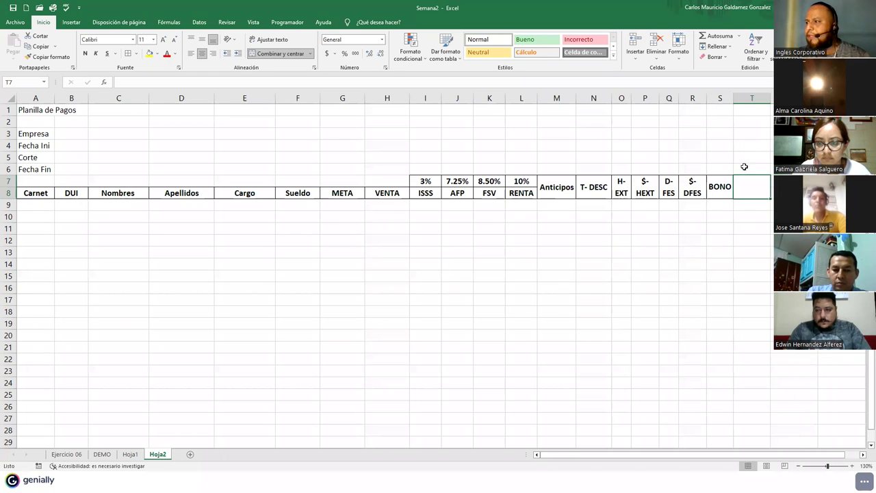
text(INC)
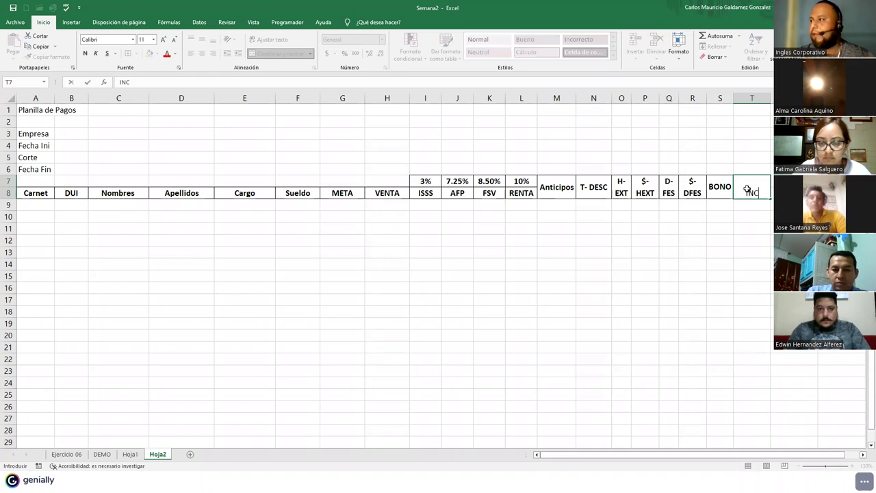
key(ctrl+Return)
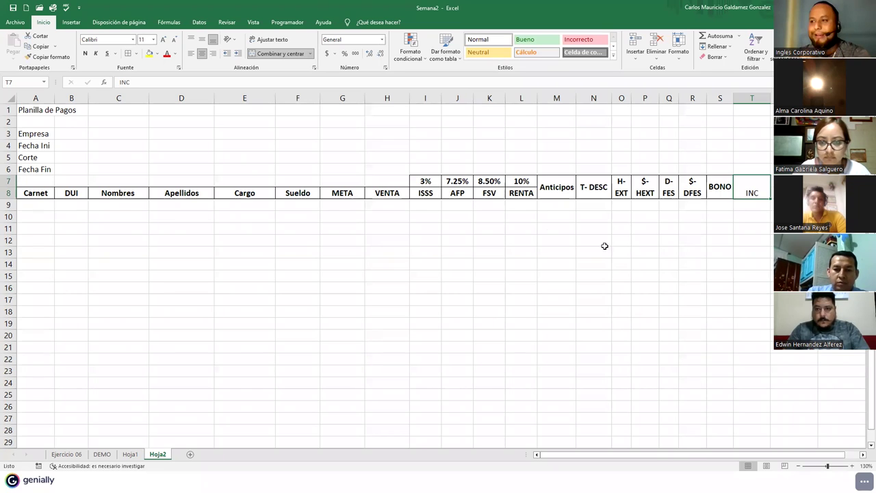
drag(348, 194, 389, 197)
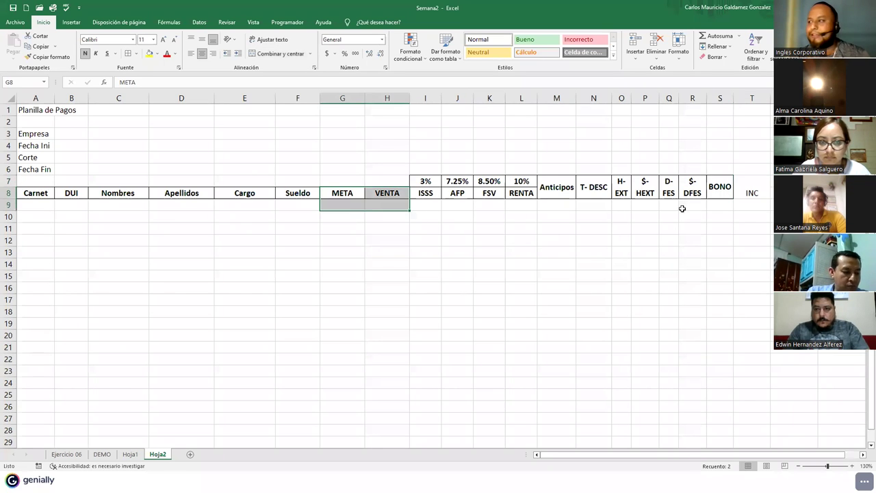
click(740, 185)
text(COMISION)
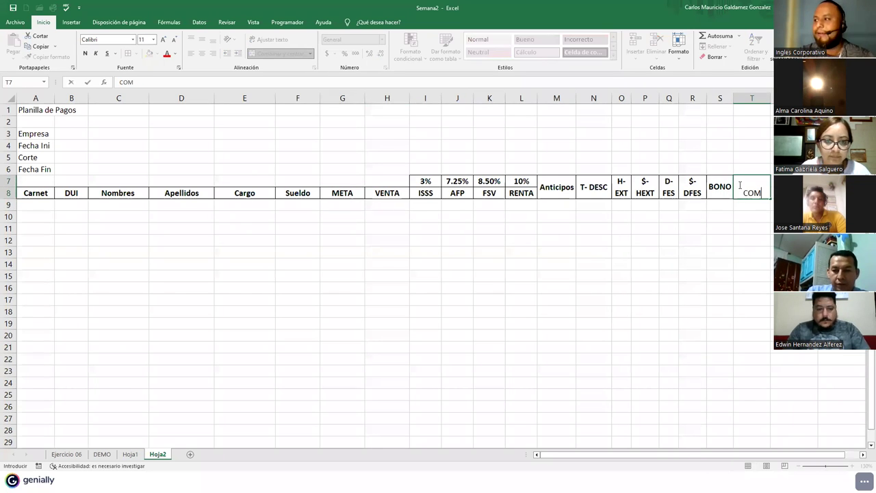
key(ctrl+Return)
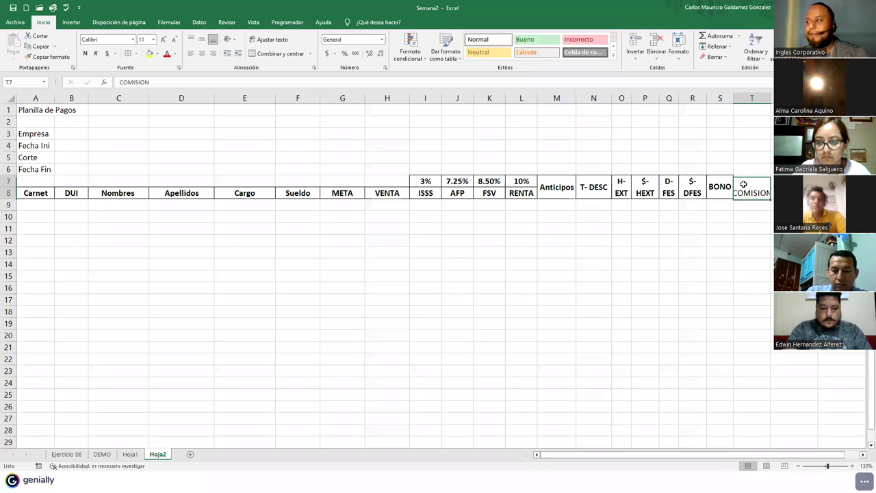
click(270, 39)
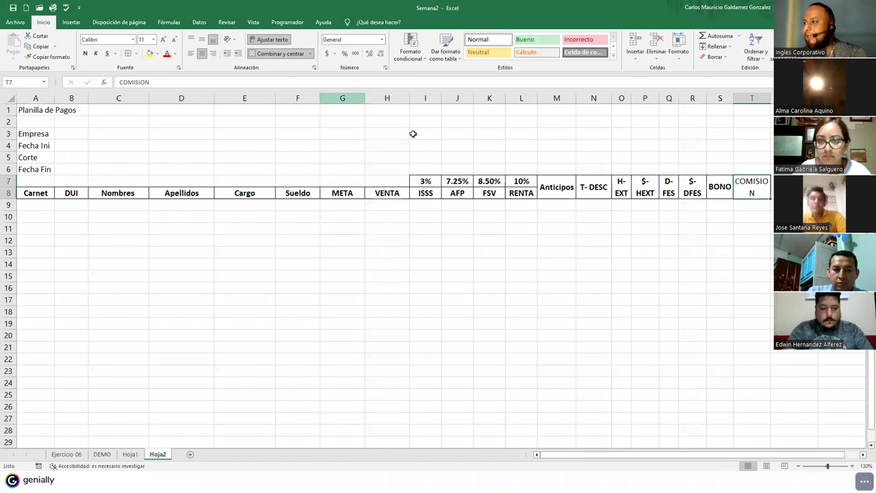
double_click(770, 100)
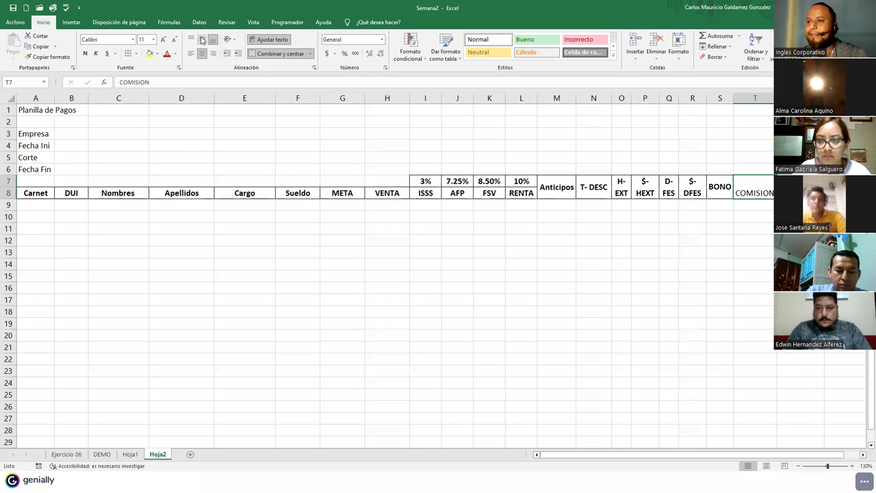
click(203, 40)
key(ctrl+n)
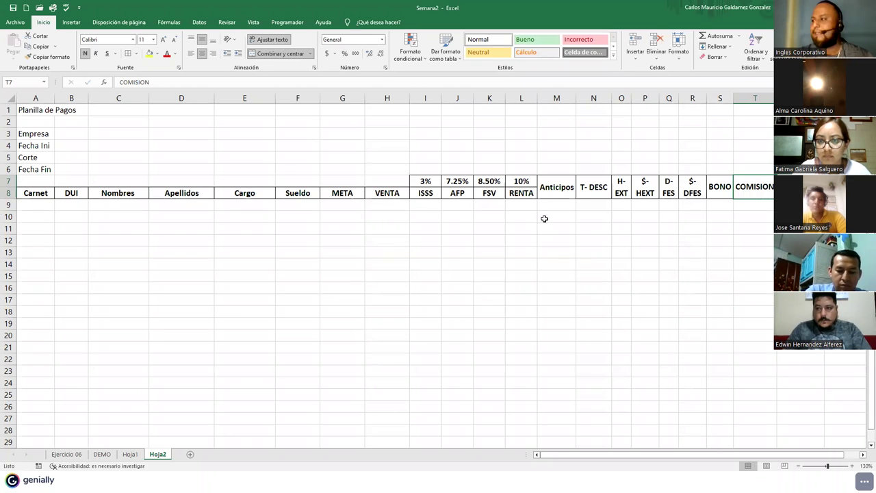
drag(742, 186, 616, 185)
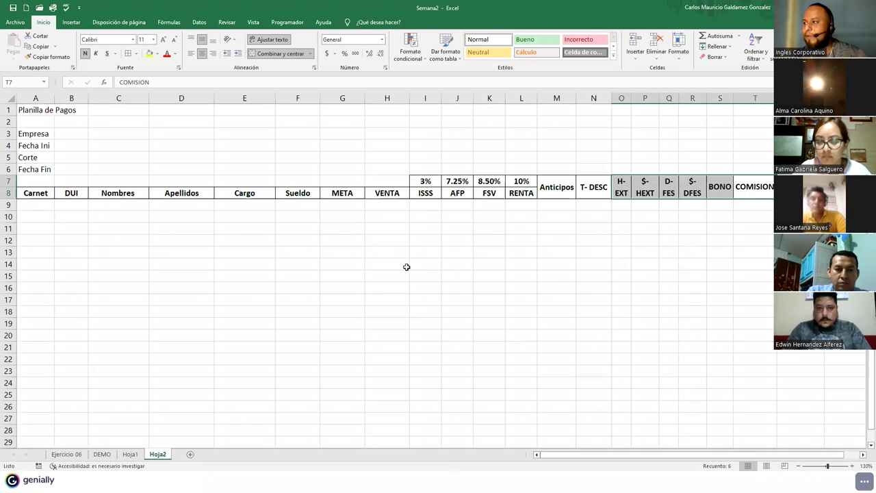
Enter the merged and centred header T-INC in cell U7 on Hoja2.
click(130, 454)
key(ctrl+Page_Down)
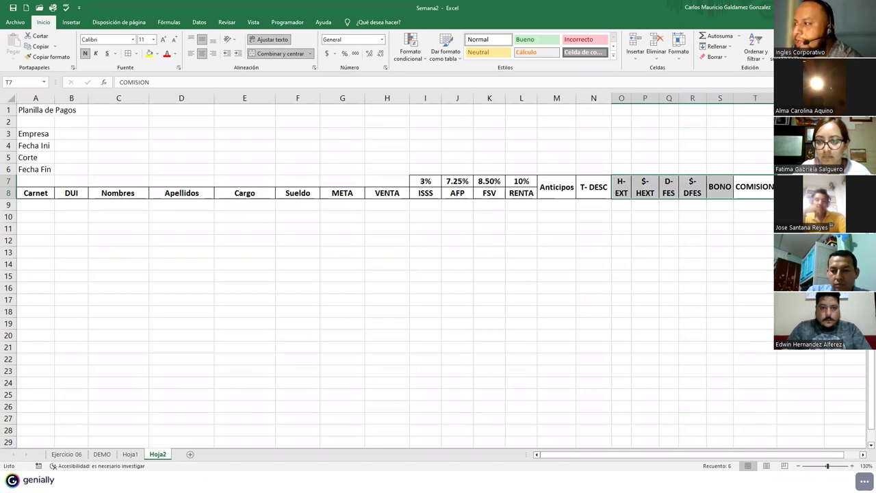
key(Right)
click(274, 54)
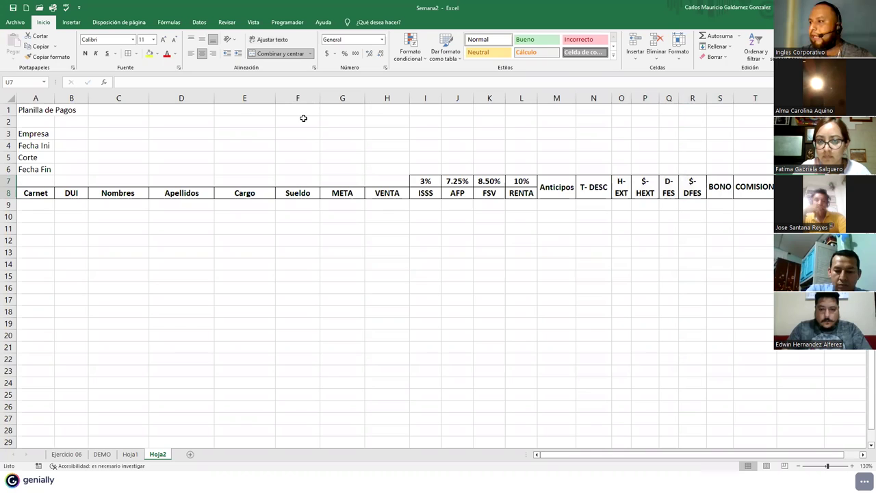
text(T-IN)
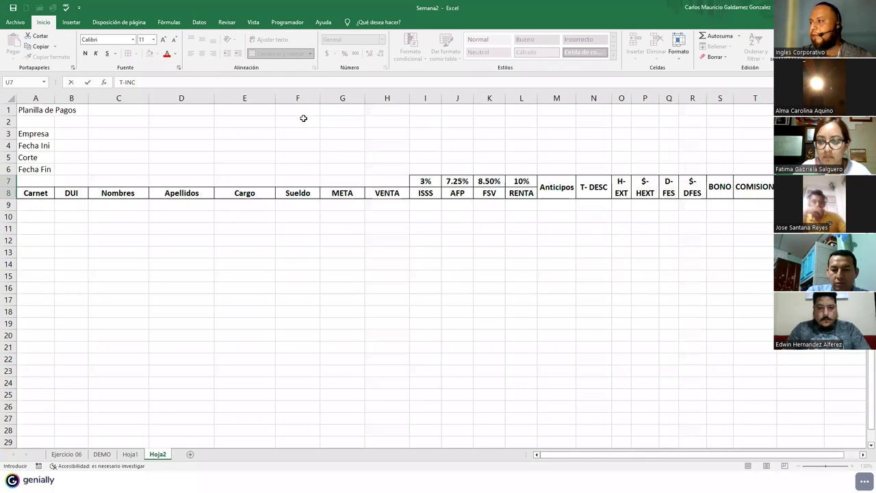
text(C)
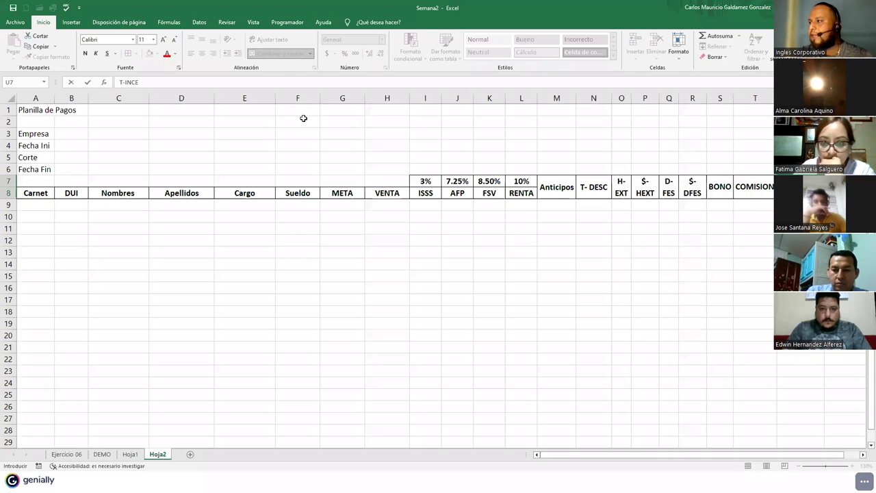
key(Return)
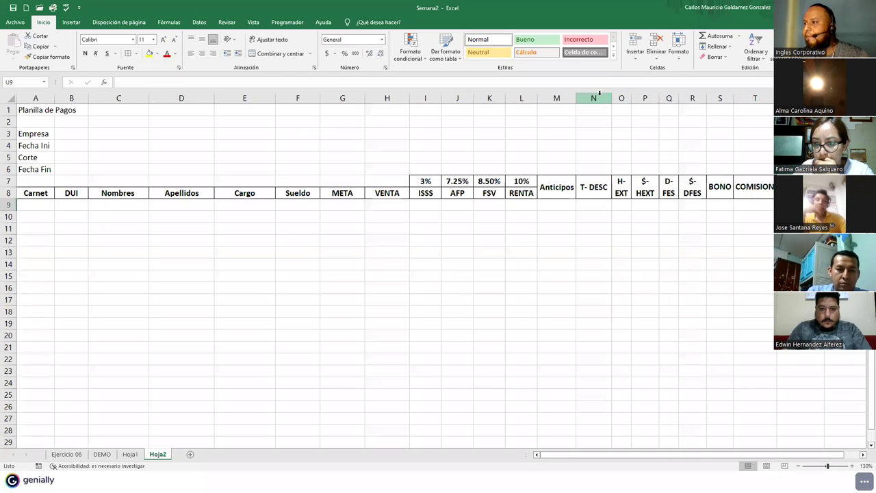
Set columns N and U to a column width of 8.
click(612, 98)
click(603, 97)
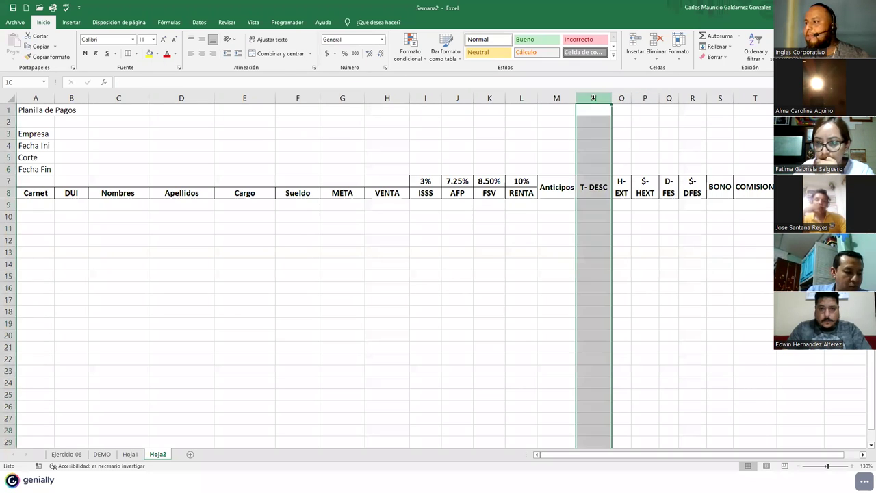
ctrl+click(798, 98)
right_click(797, 98)
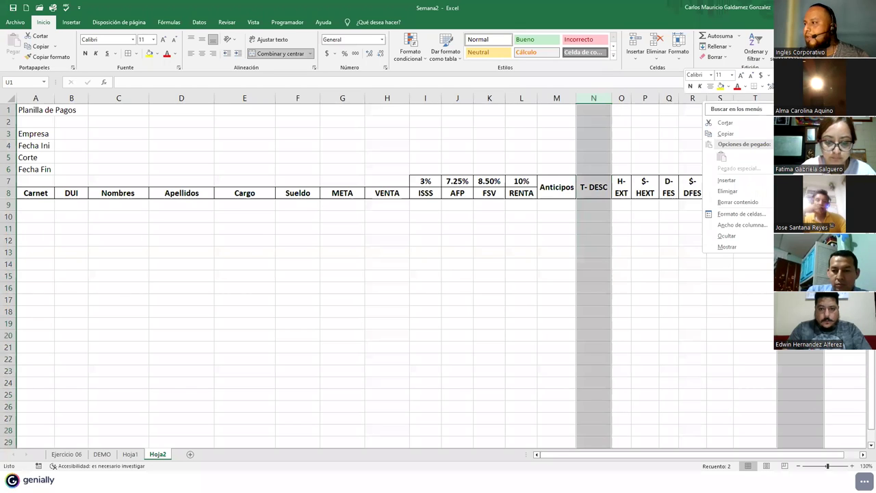
click(742, 227)
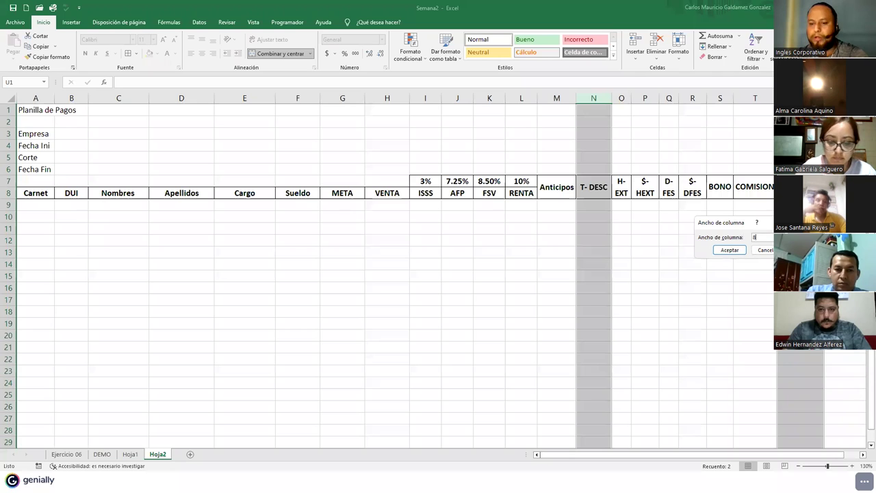
click(729, 250)
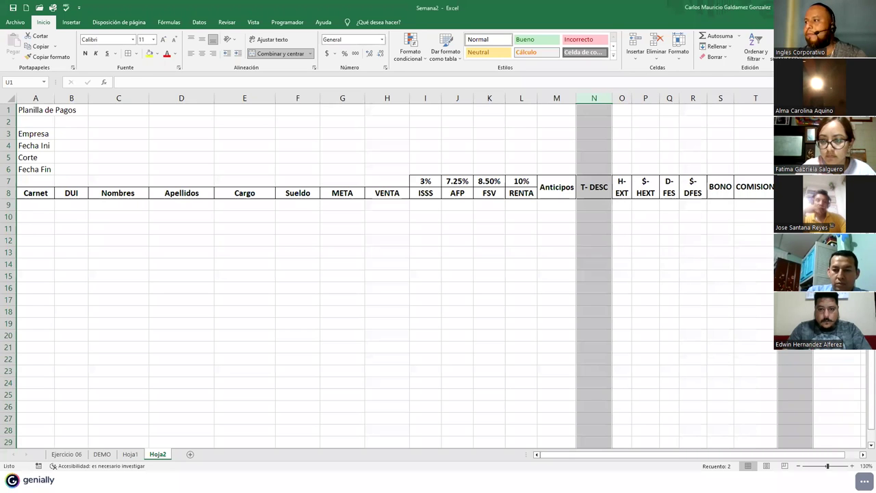
Wrap the text of the T-INCE header in U7 and make it bold.
click(772, 180)
click(271, 40)
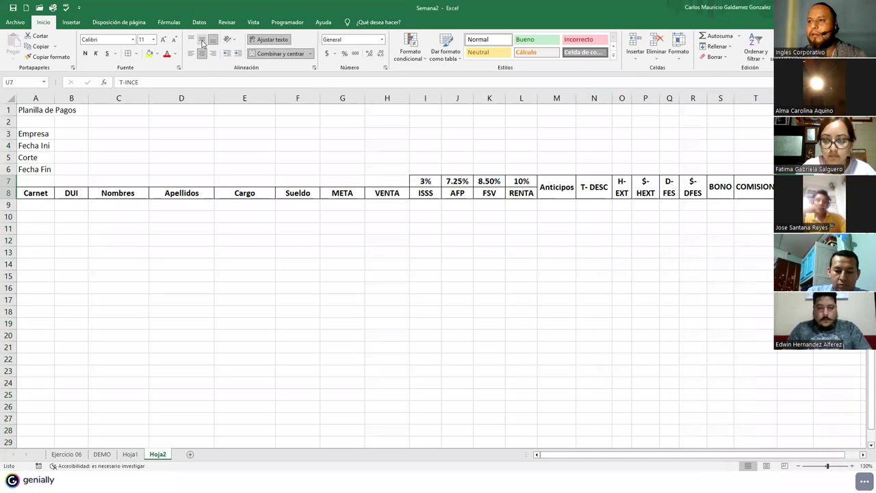
click(133, 54)
click(132, 54)
click(85, 53)
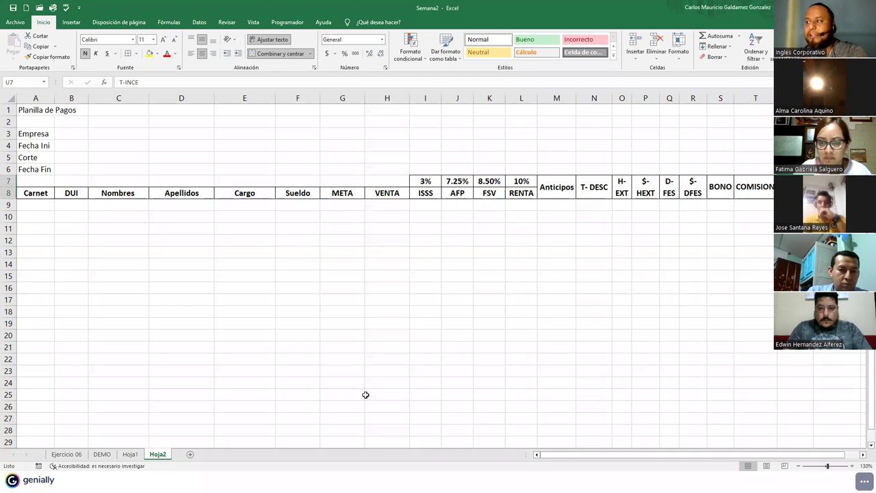
Copy the SUELDO LIQUIDO header from Hoja1 into V7 on Hoja2.
click(128, 455)
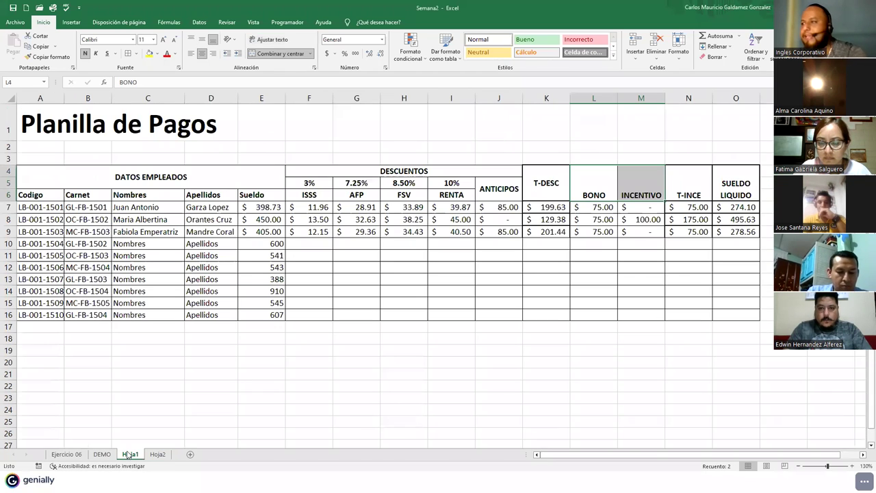
click(749, 193)
key(ctrl+c)
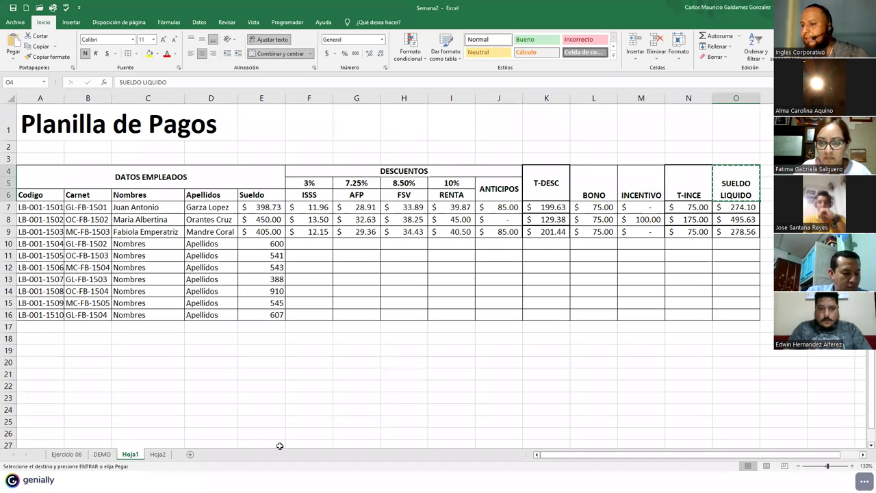
key(ctrl+Page_Down)
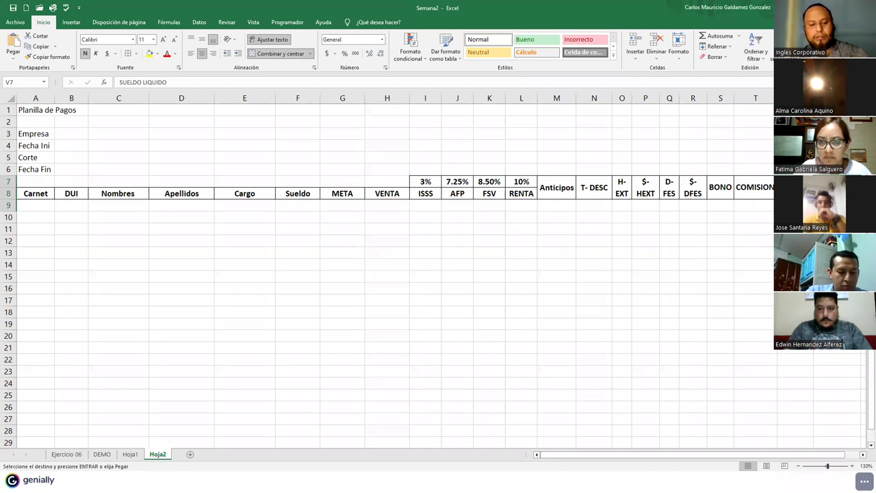
key(ctrl+z)
key(ctrl+v)
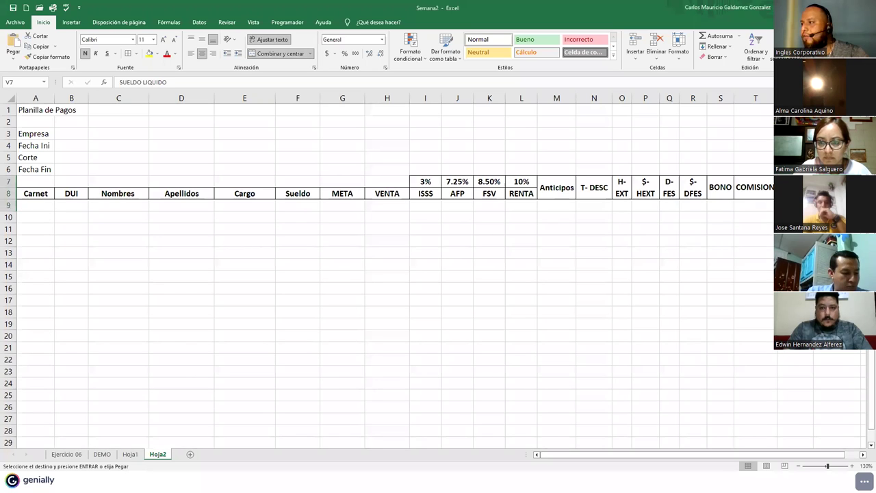
click(282, 54)
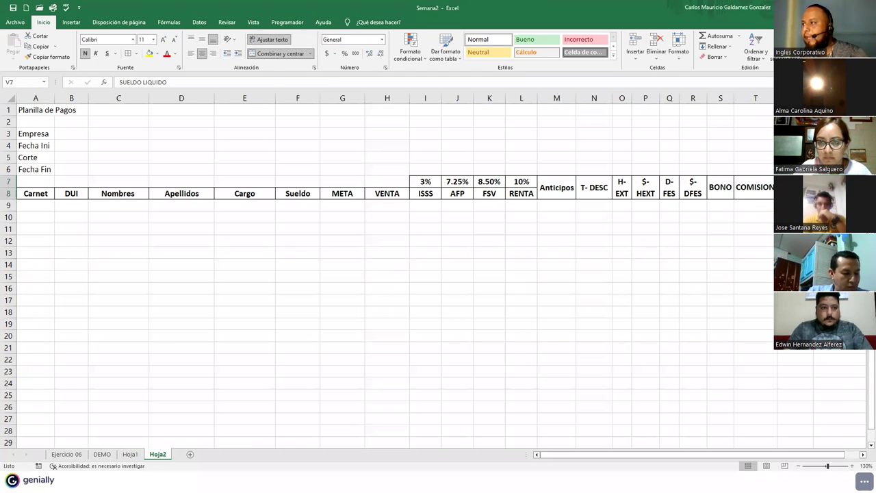
Narrow column V to fit the header and clear the stray borders in V9.
scroll(683, 118, right, 5)
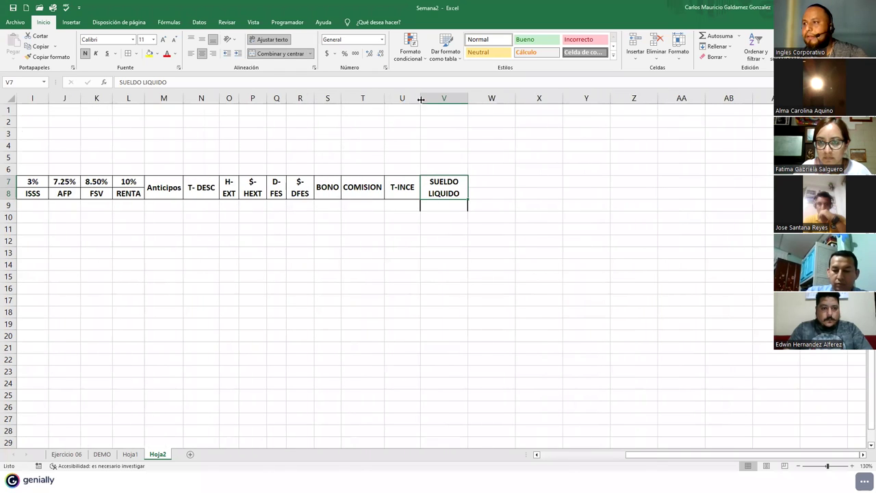
drag(467, 97, 459, 98)
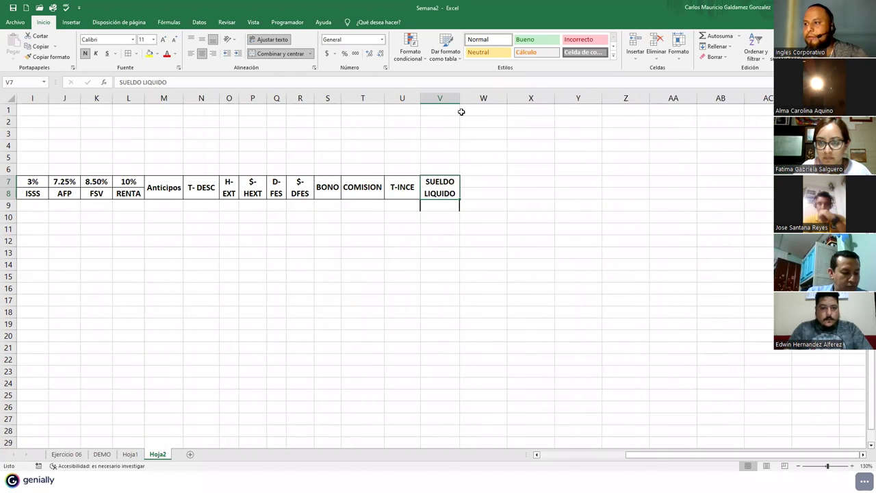
click(451, 232)
drag(459, 228, 460, 205)
click(416, 217)
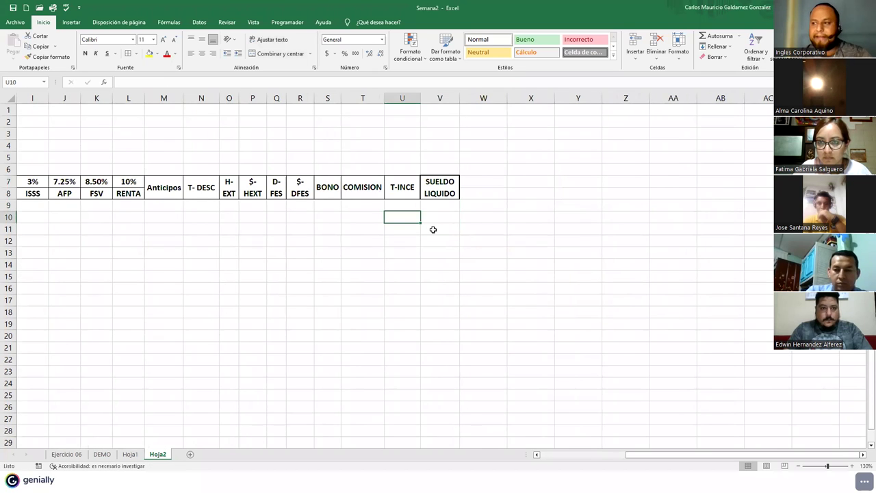
key(Home)
key(Up)
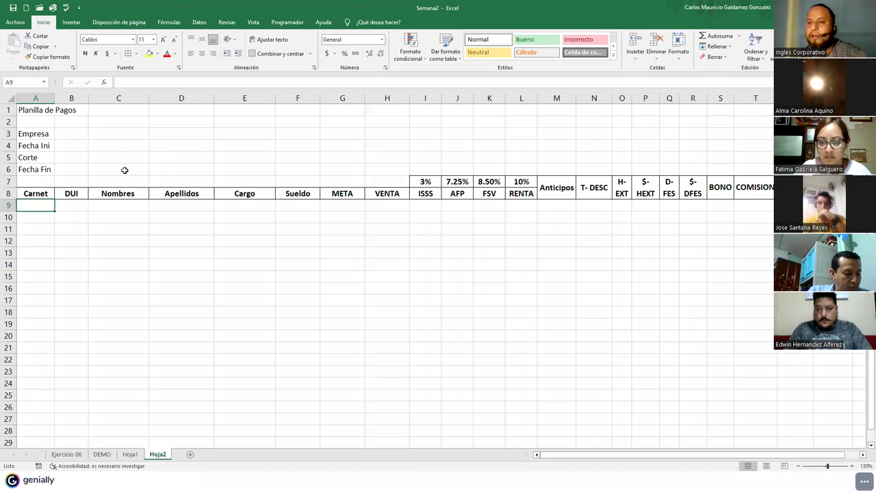
Add bottom-border fill-in lines across B3:D3 and copy them down through row 6.
drag(70, 136, 177, 136)
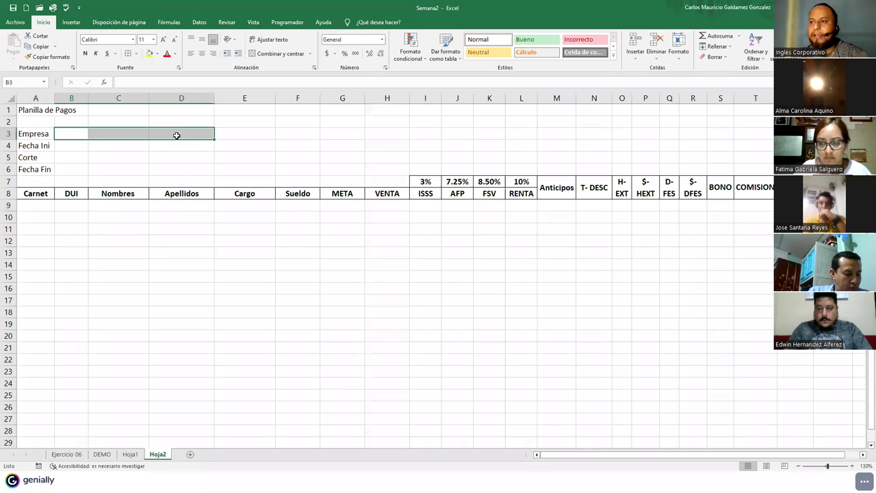
click(135, 53)
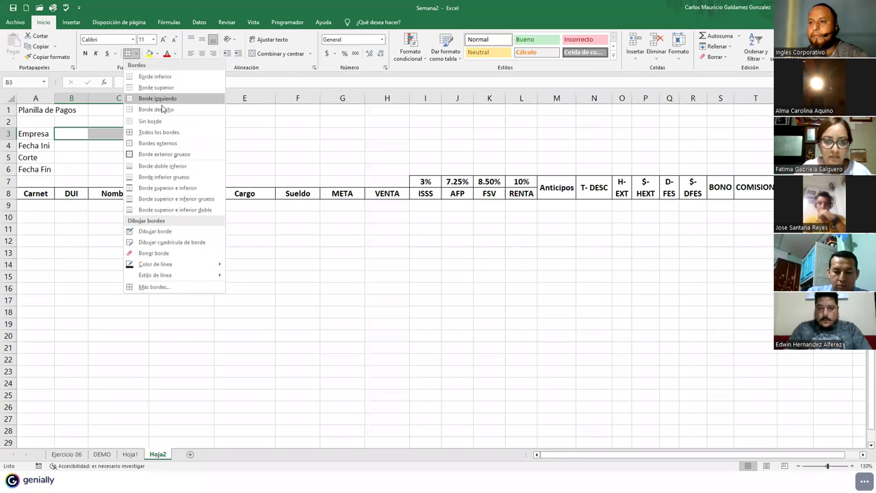
click(158, 77)
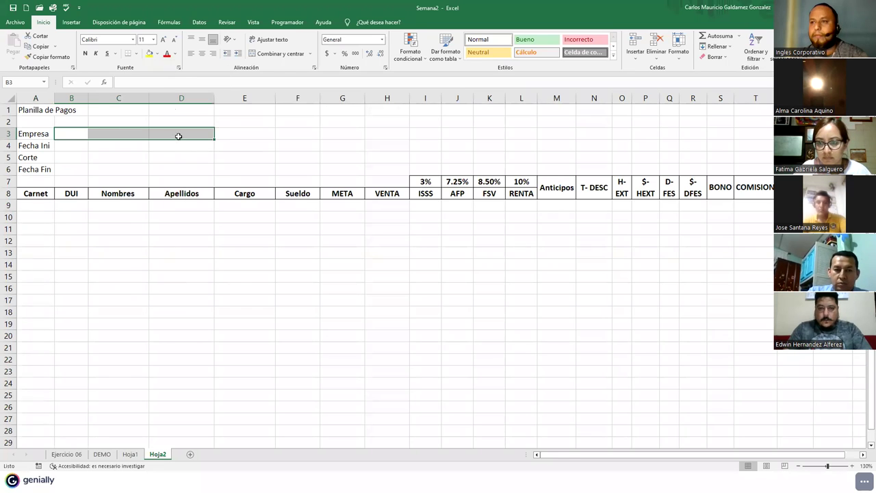
drag(215, 140, 214, 169)
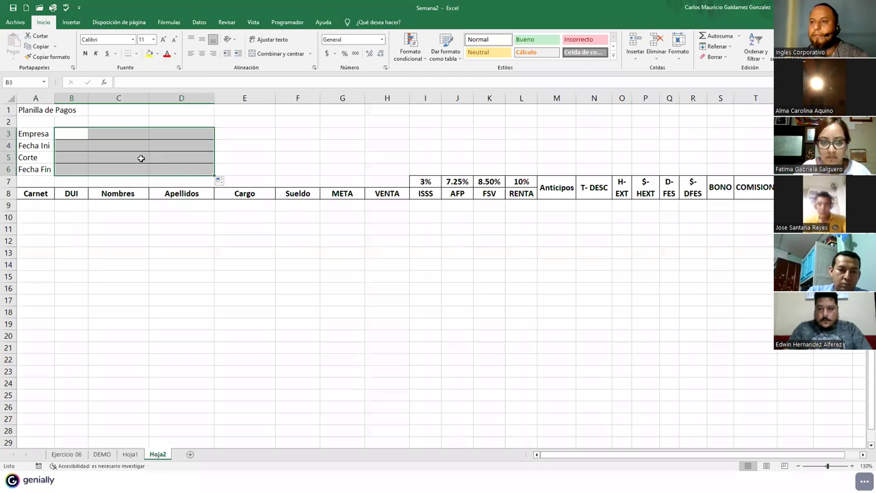
click(238, 137)
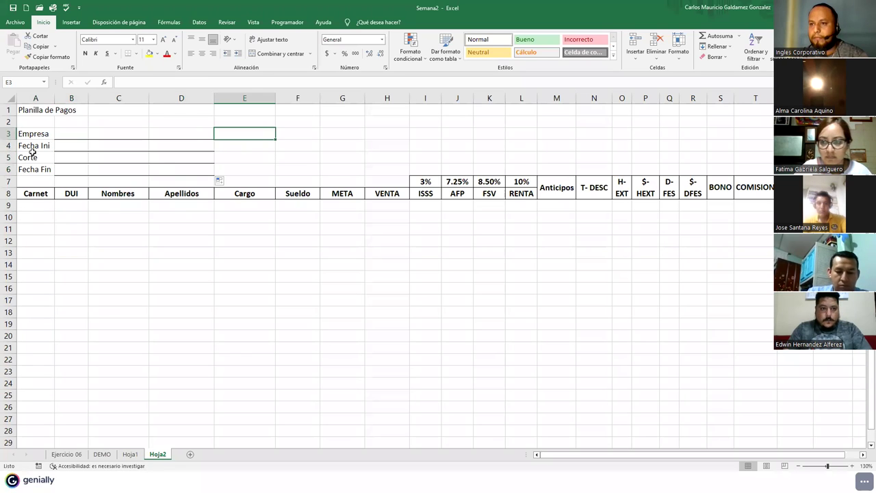
Make the labels Empresa, Fecha Ini, Corte and Fecha Fin in A3:A6 bold.
drag(37, 135, 36, 168)
key(ctrl+n)
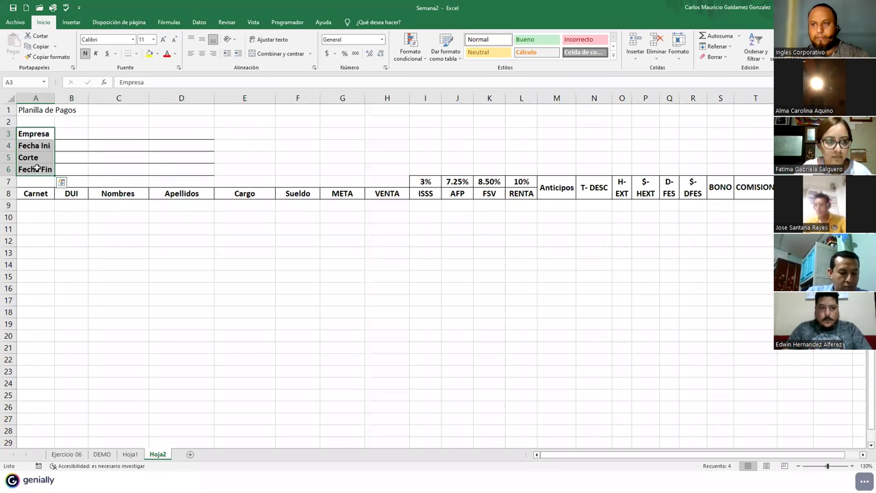
click(25, 110)
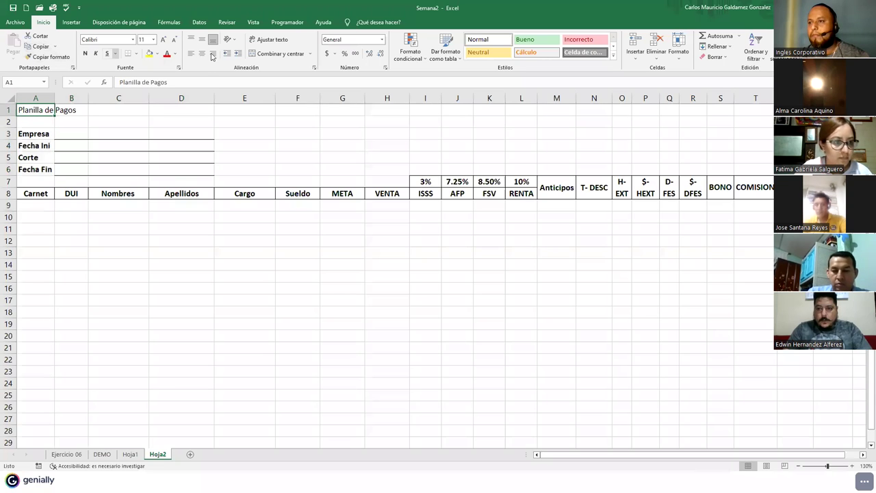
drag(27, 110, 821, 111)
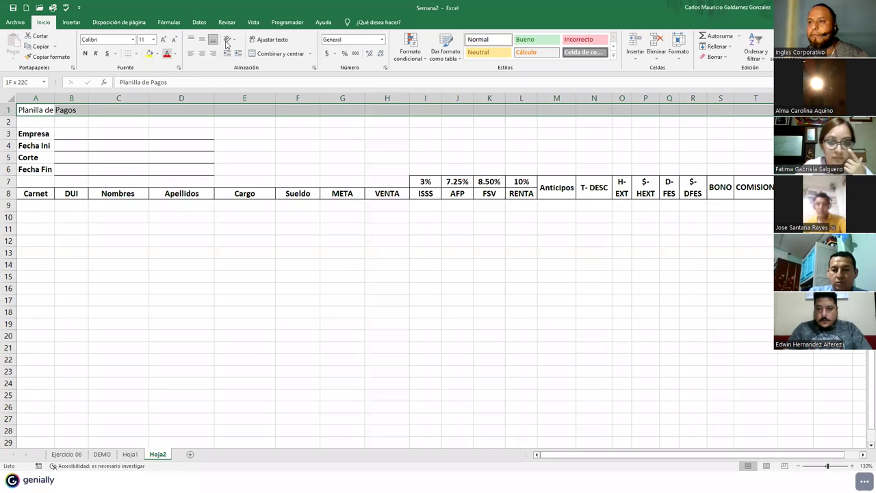
Merge and centre row 1, bold it at 26 points, and retype the title as 'PLANILLA DE PAGOS:'.
click(273, 54)
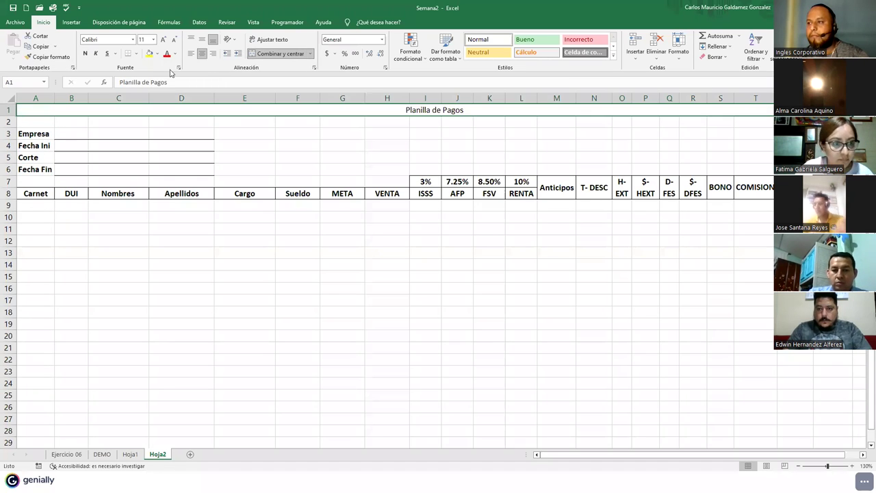
click(85, 53)
click(163, 40)
click(162, 40)
click(163, 39)
click(163, 39)
click(163, 40)
click(163, 40)
click(163, 40)
click(163, 40)
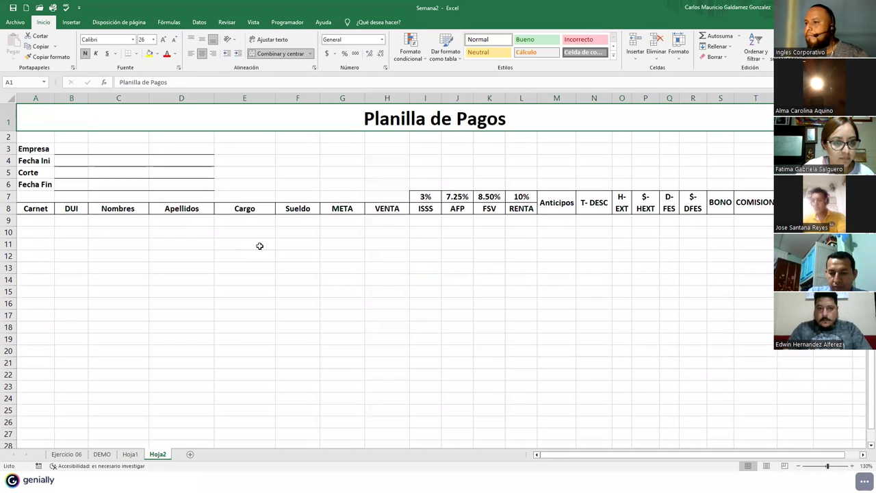
text(PLANILLA DE PAGOS)
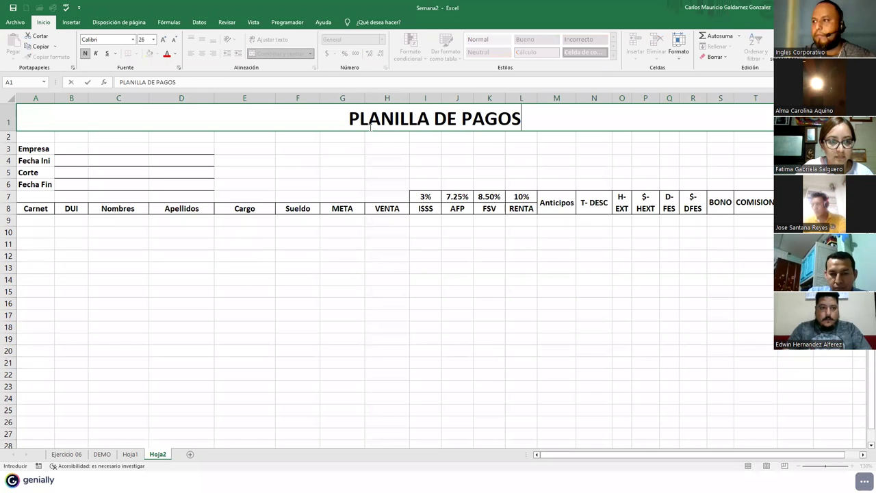
text(:)
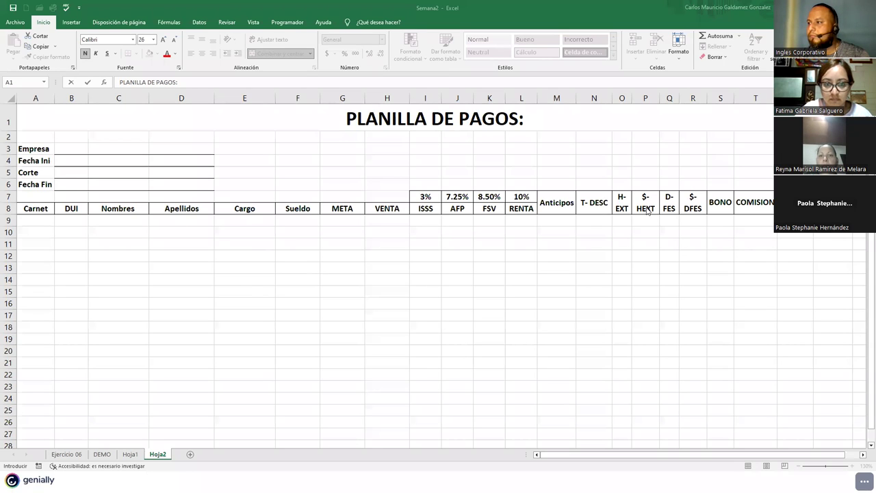
click(646, 213)
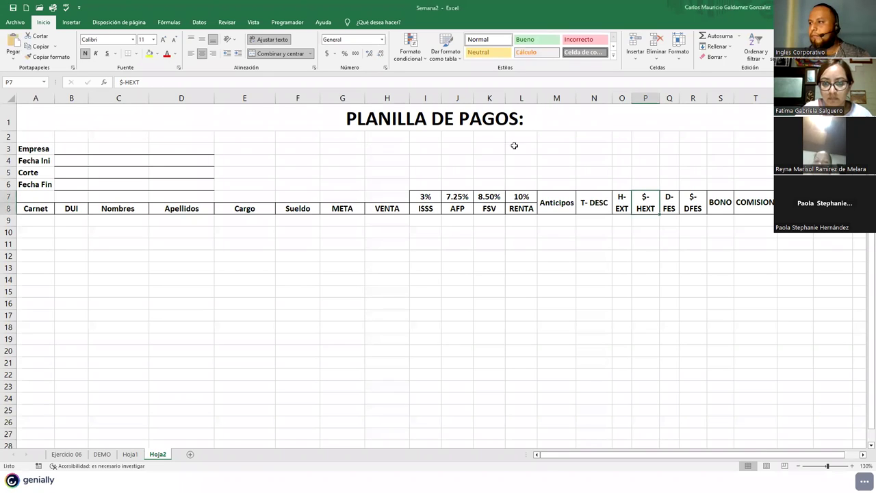
Paste the copied logo image onto Hoja2 and shrink it to a small square.
click(523, 148)
key(ctrl+v)
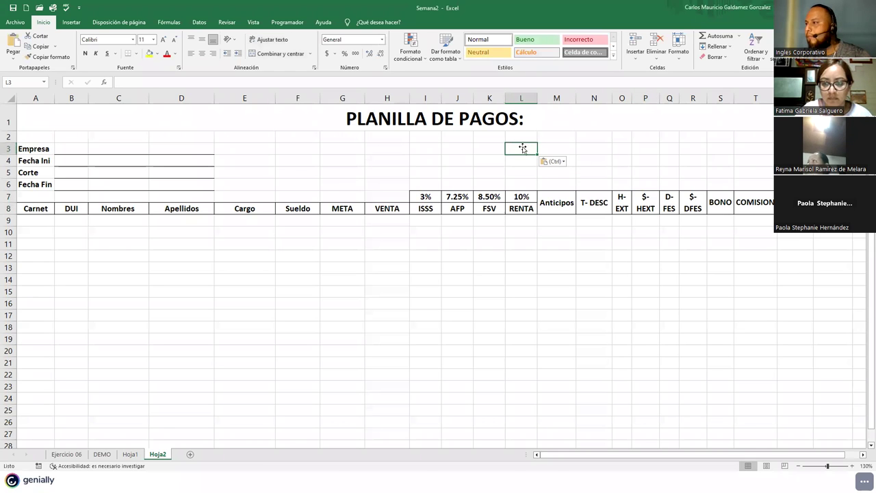
drag(504, 142, 647, 283)
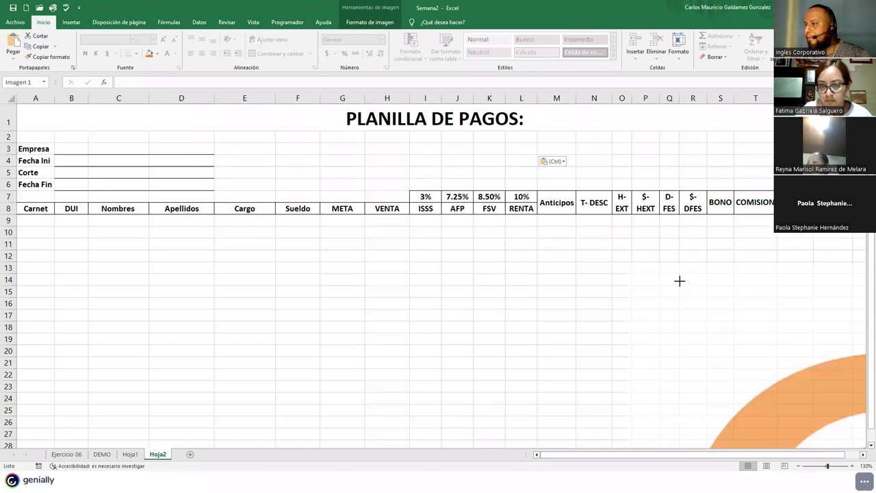
drag(780, 354, 401, 198)
double_click(403, 208)
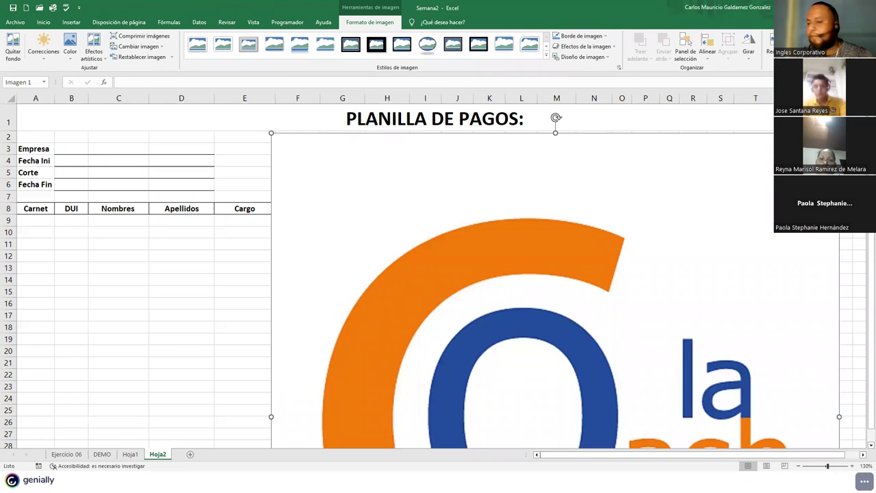
key(Return)
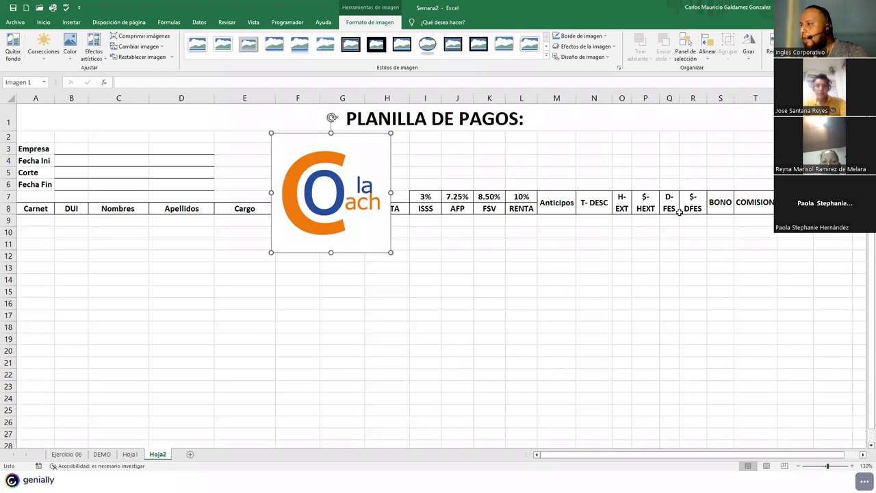
click(622, 208)
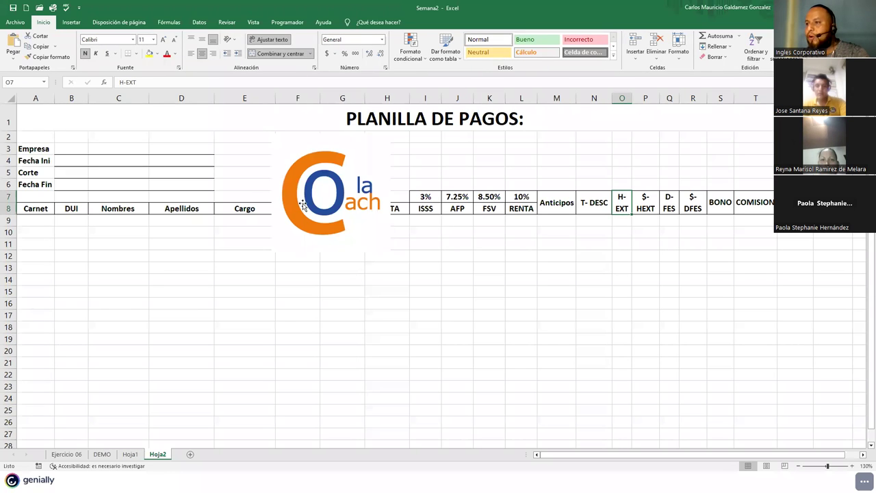
Crop the logo's margins, then resize it and place it beside the title.
click(381, 248)
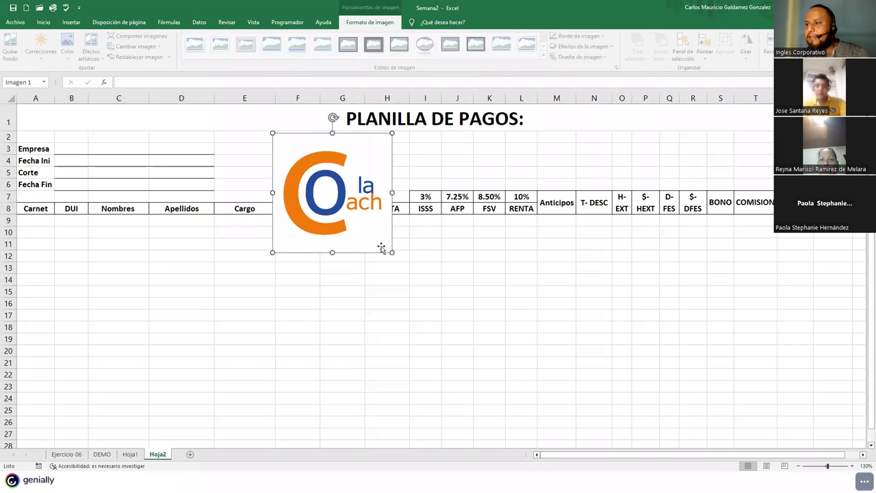
click(769, 44)
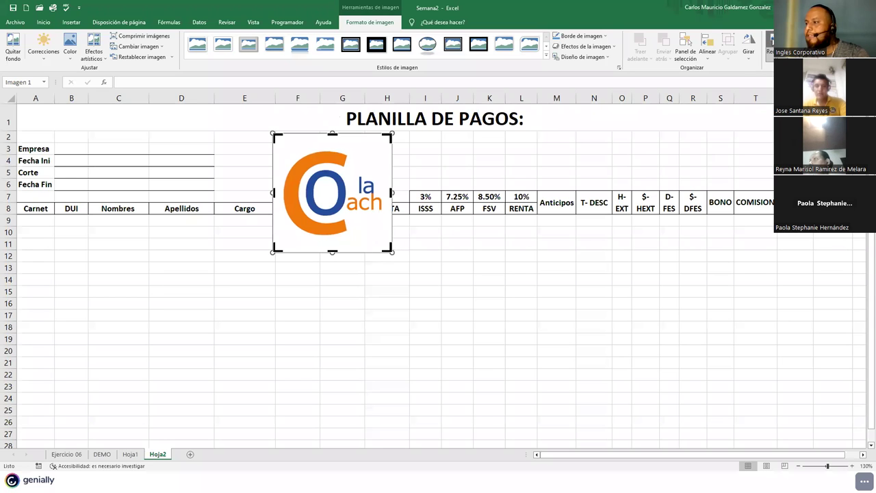
drag(389, 250, 383, 236)
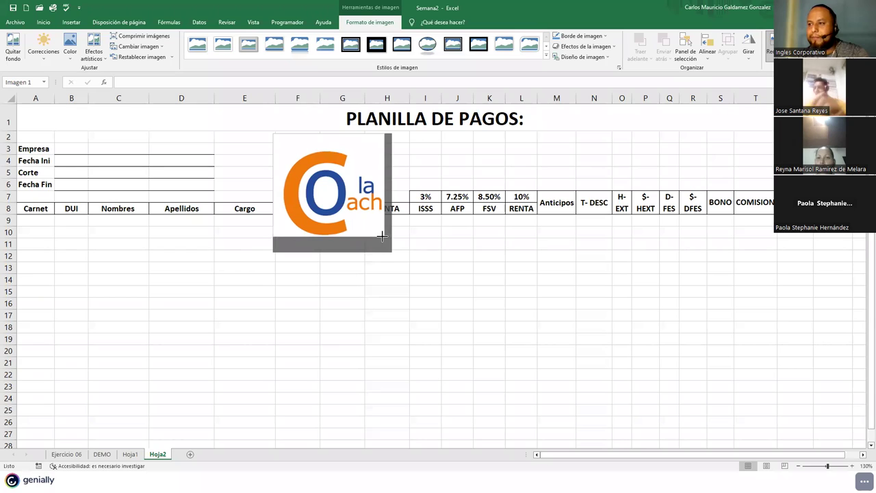
drag(274, 135, 281, 148)
click(322, 291)
click(387, 241)
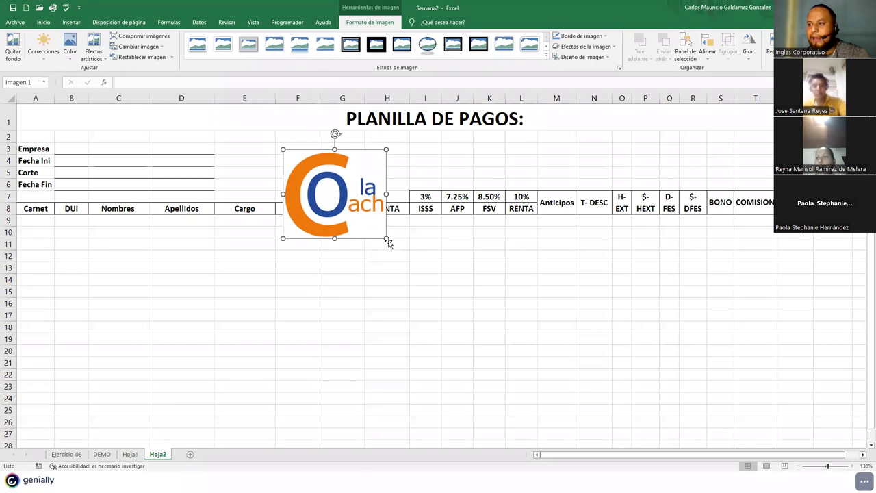
mouse_move(386, 239)
mouse_down()
mouse_move(316, 181)
mouse_move(565, 136)
mouse_up()
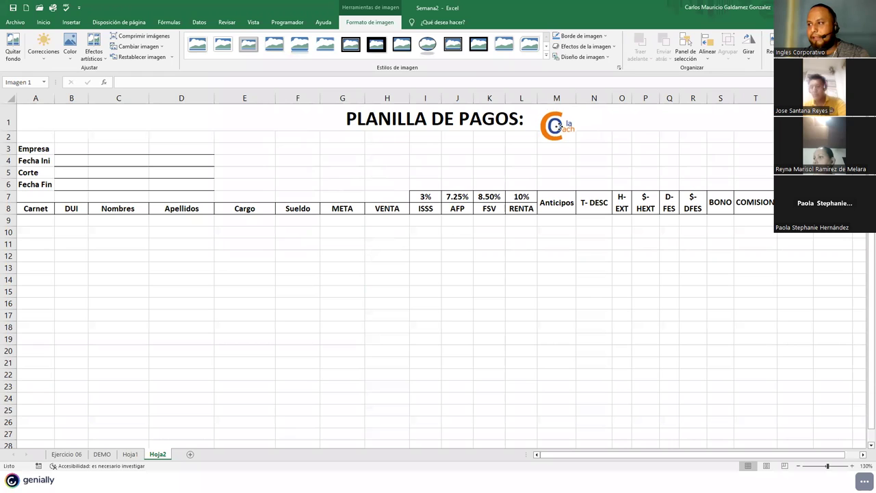
mouse_move(581, 143)
mouse_down()
mouse_move(592, 155)
mouse_move(811, 139)
mouse_up()
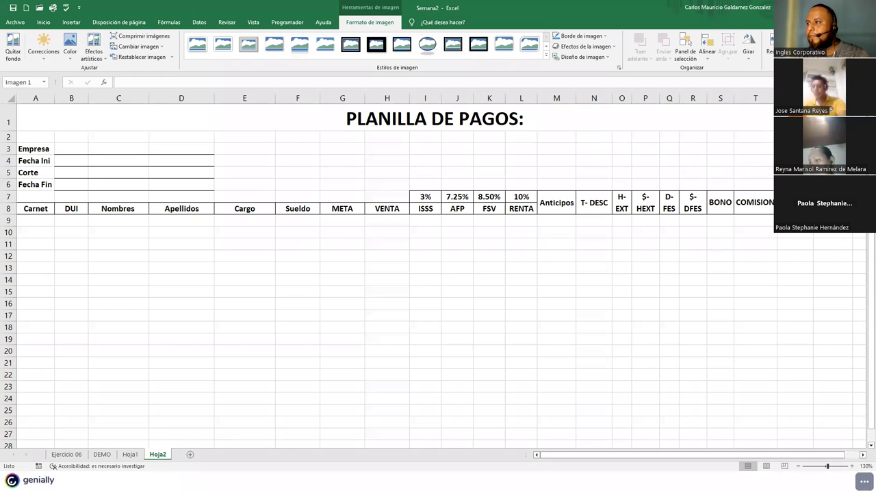
click(345, 160)
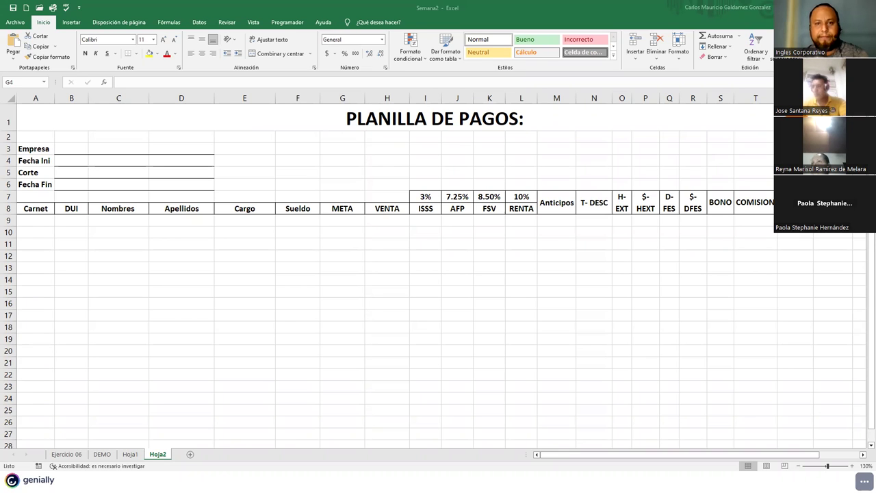
Type the labels 'Redacción:' in G4 and 'Departamento:' in G5.
click(349, 162)
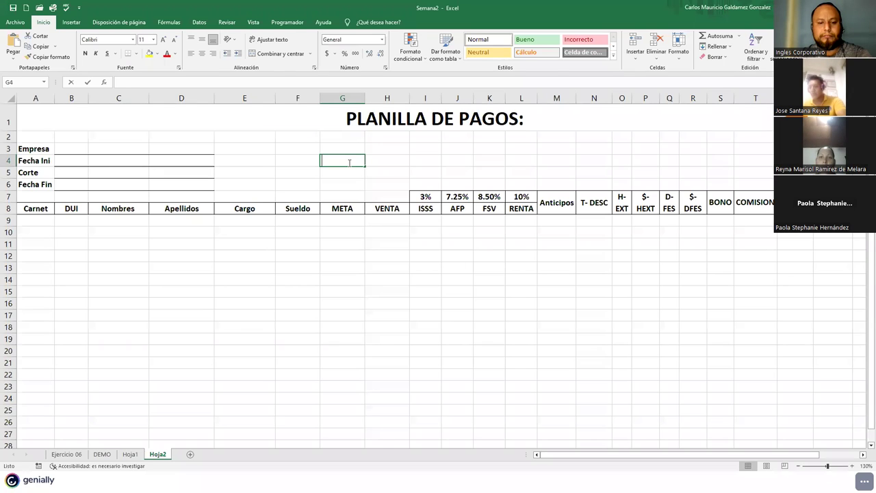
text(Redacción)
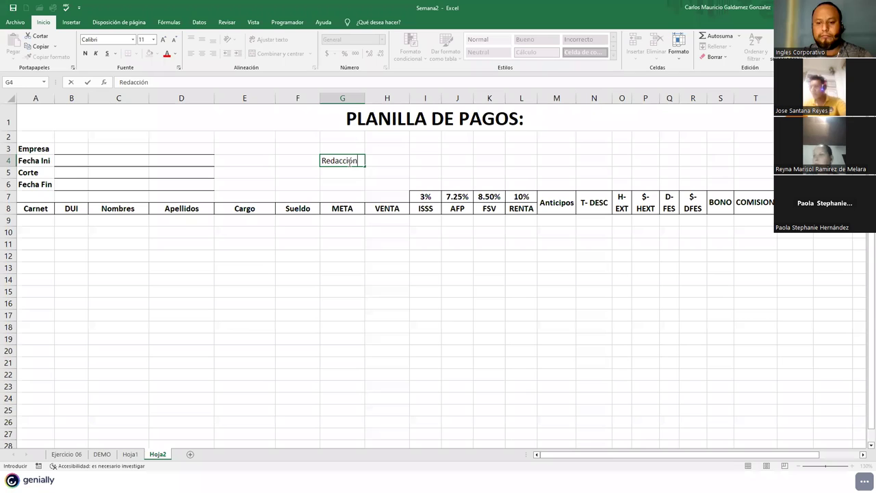
text(:)
key(Return)
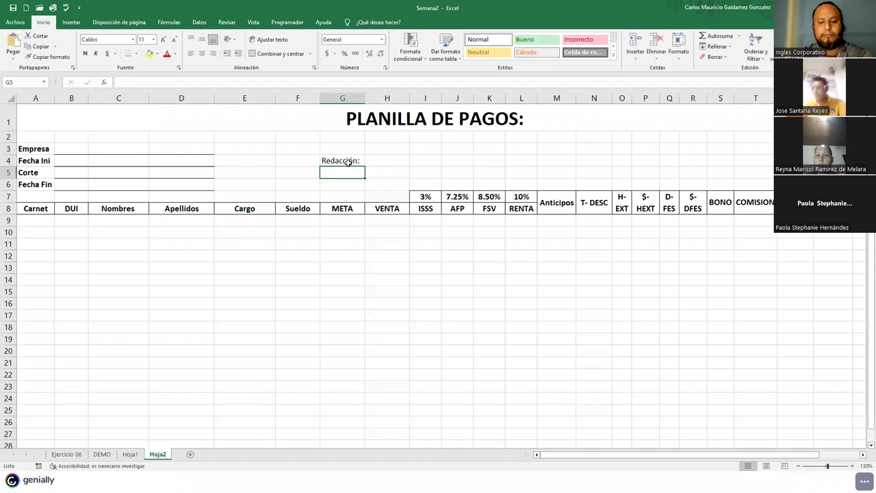
text(D)
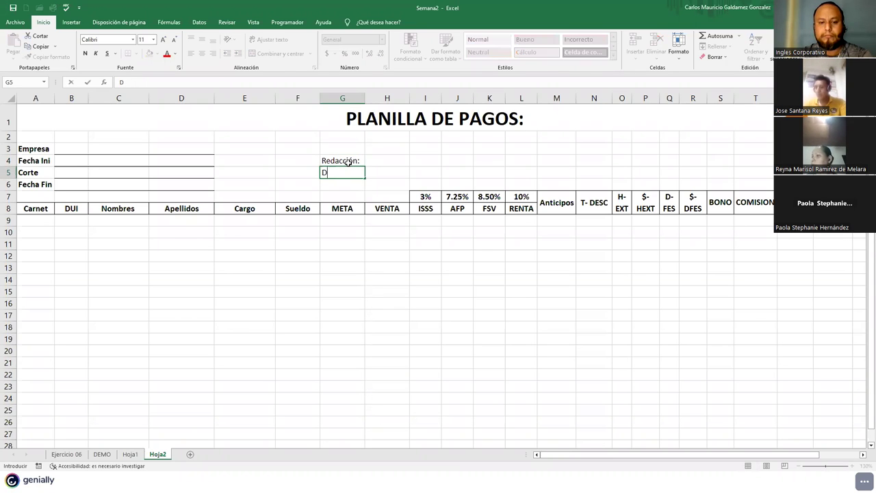
text(epartamento:)
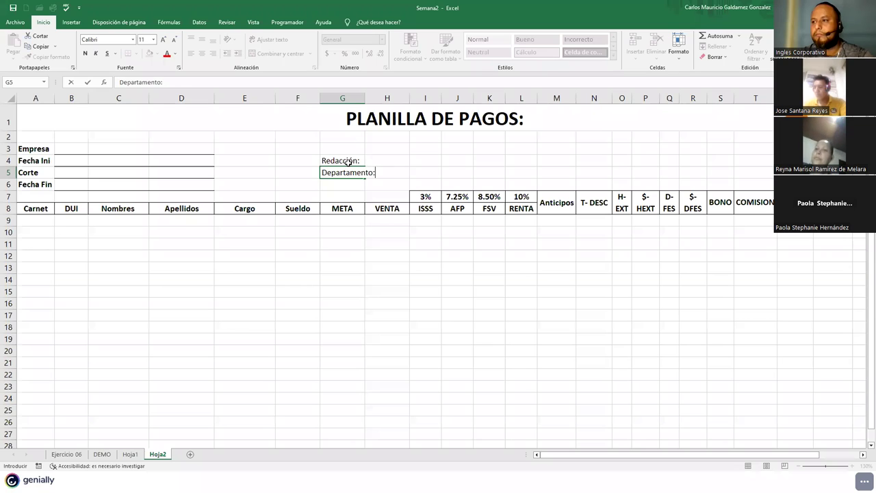
key(Return)
key(Up)
key(Right)
key(Up)
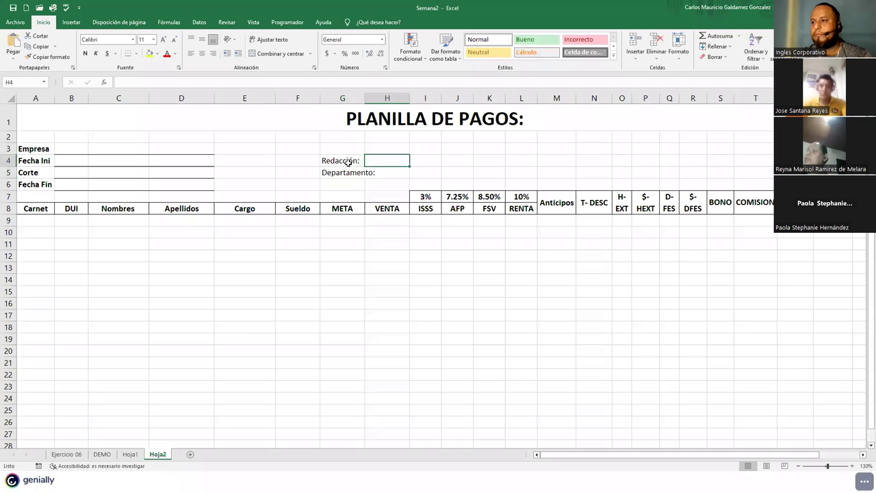
Copy the underlined B3:D3 range into H4:J4 and H5:J5 as fill-in lines.
click(69, 151)
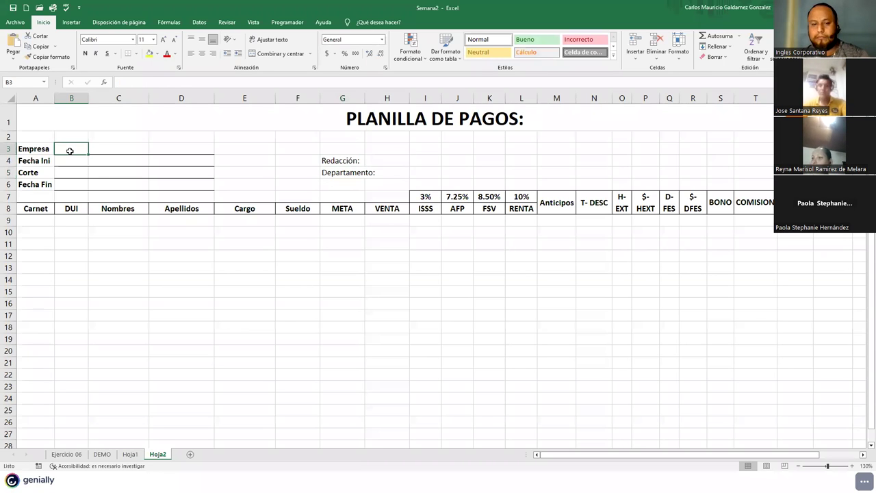
shift+click(177, 150)
key(ctrl+c)
click(387, 160)
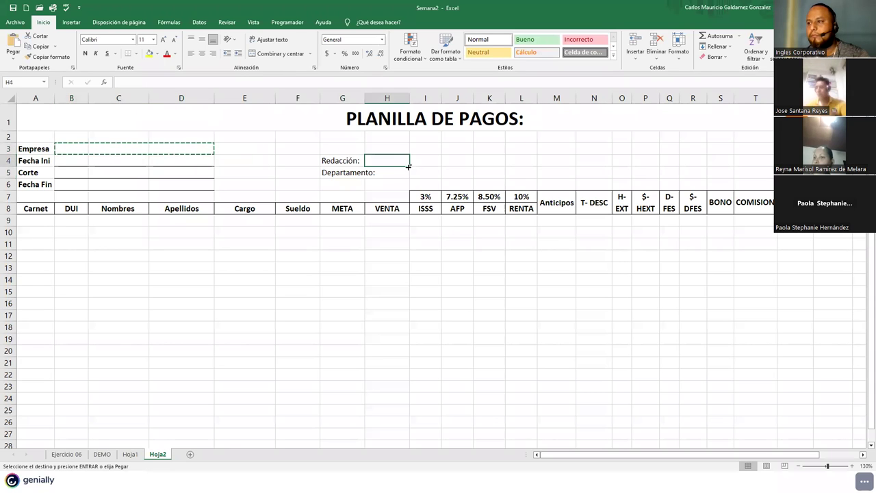
key(ctrl+v)
click(398, 173)
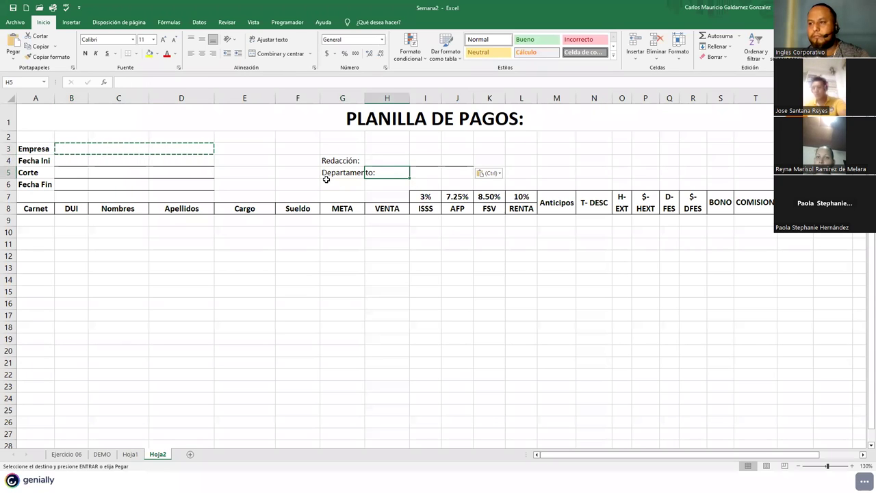
key(ctrl+v)
click(417, 160)
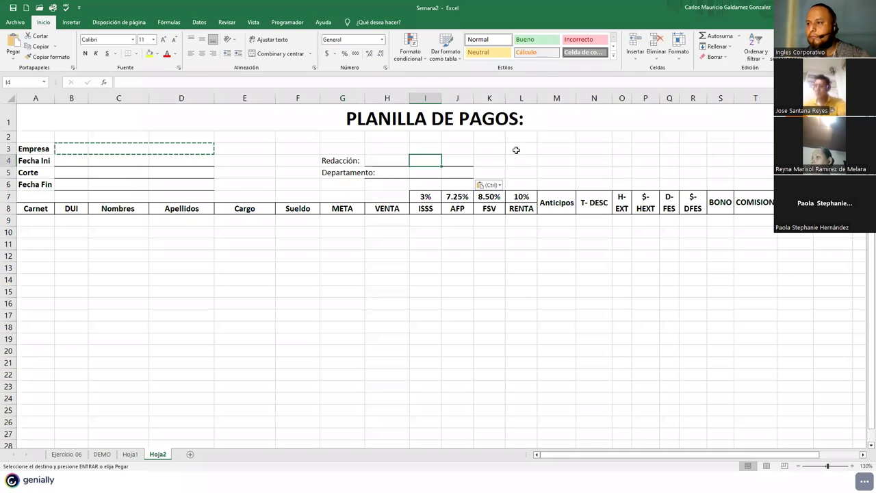
click(514, 148)
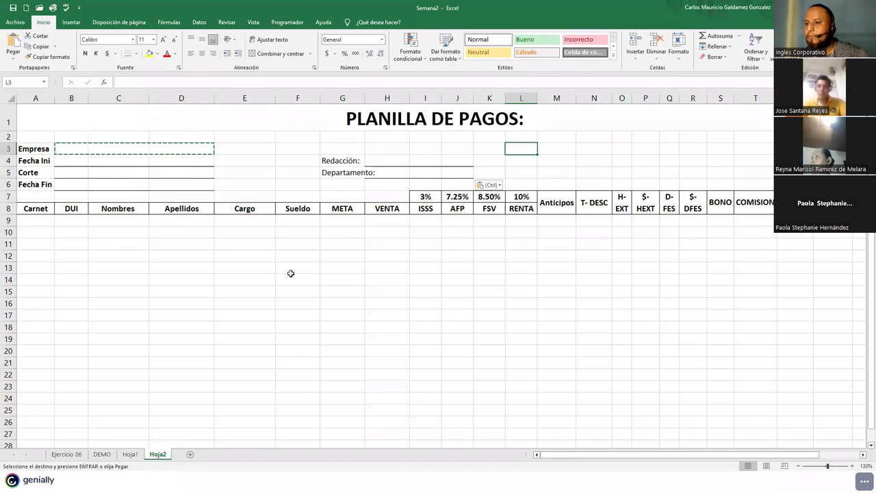
Make the G4:G5 labels bold.
drag(334, 162, 337, 175)
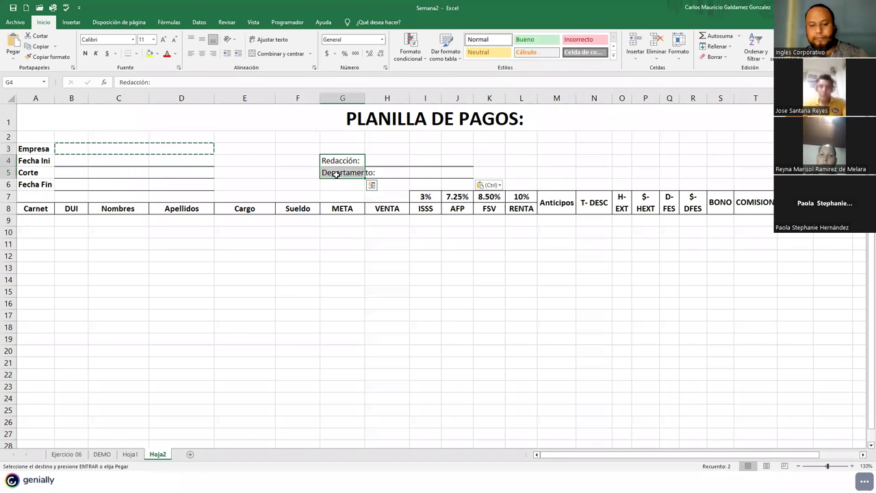
key(ctrl+n)
click(359, 265)
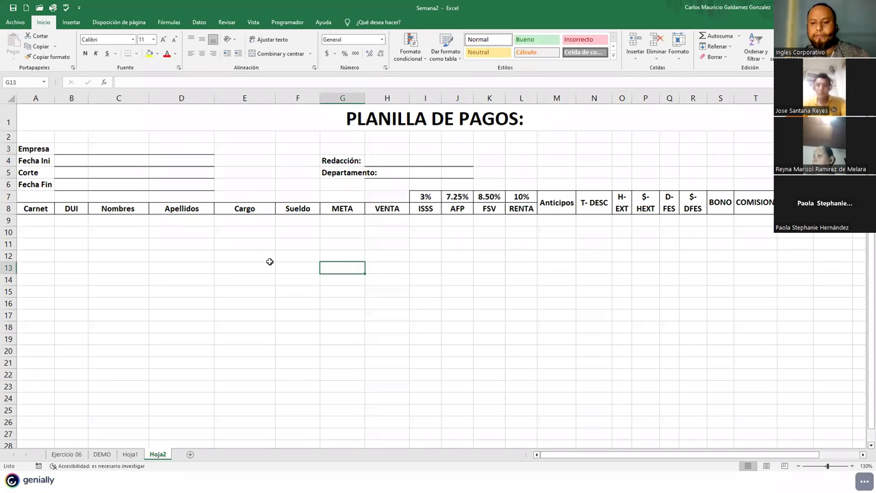
Set the page to Tabloide paper in landscape orientation in print preview.
key(ctrl+p)
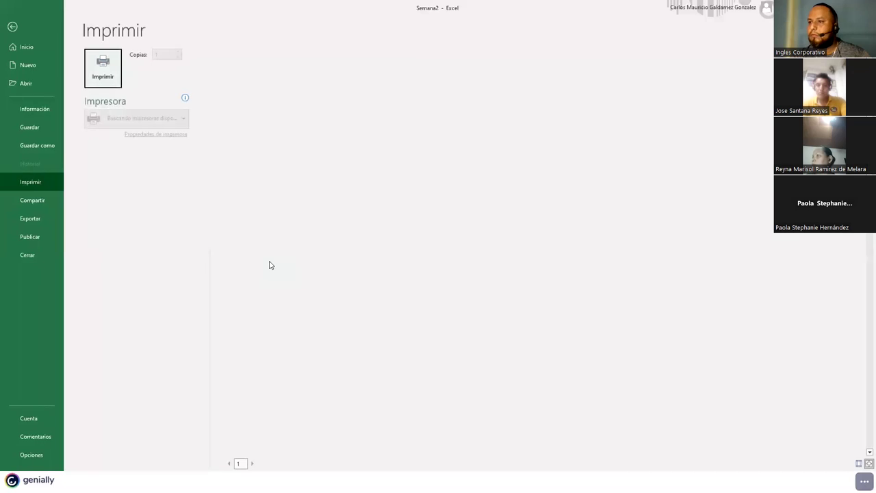
click(125, 243)
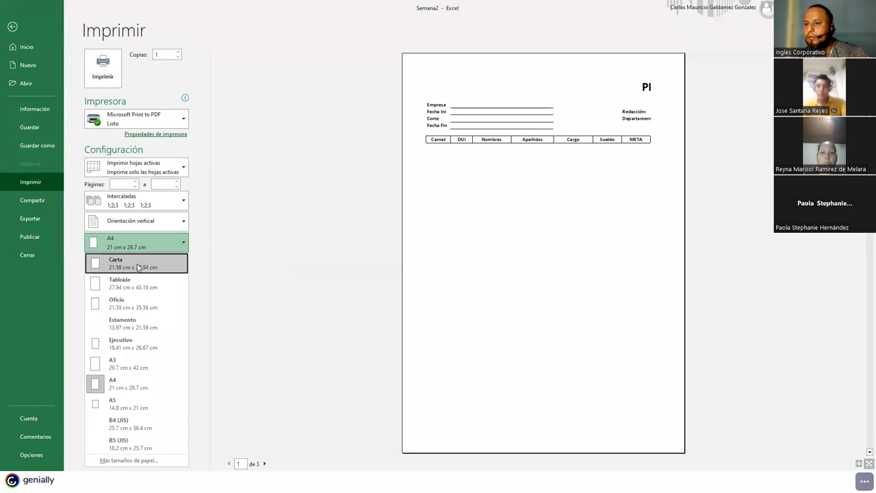
click(127, 283)
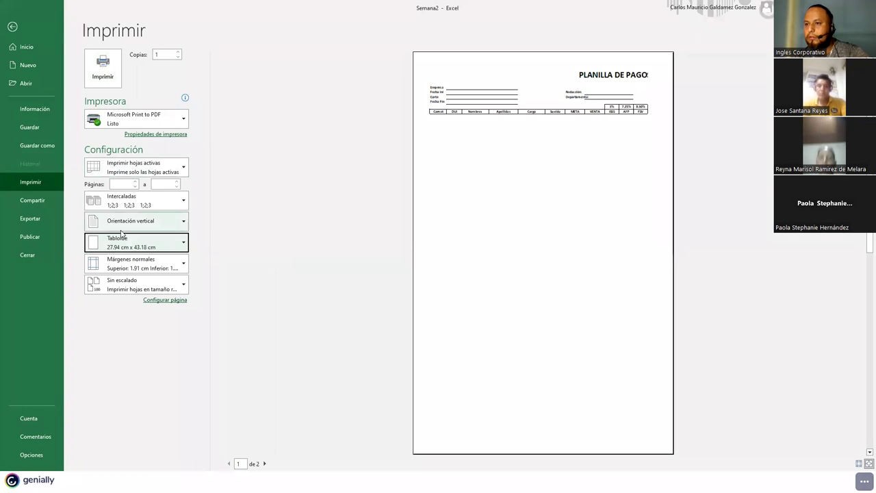
click(130, 220)
click(134, 263)
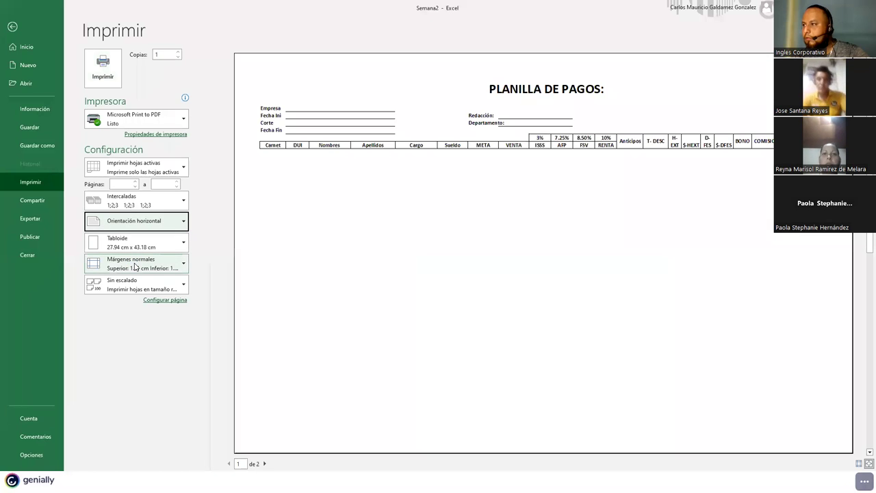
key(Escape)
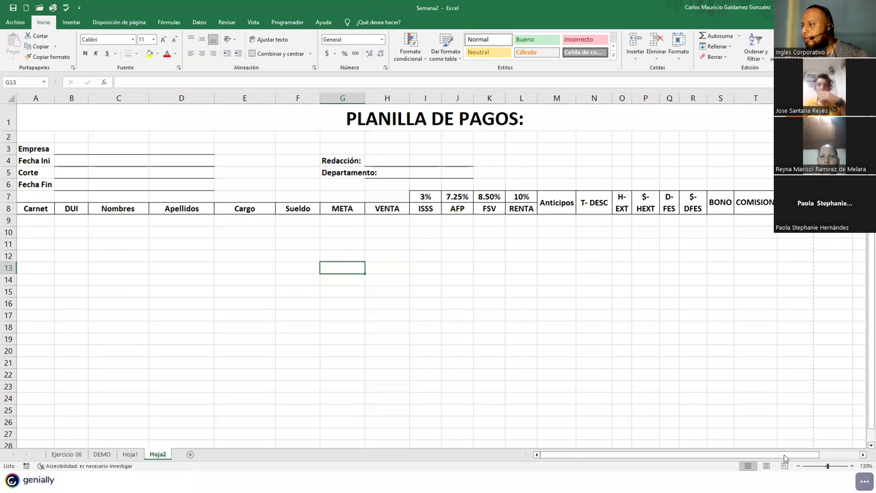
In Page Break Preview, extend page 1 to column V, then return to Normal view.
click(785, 465)
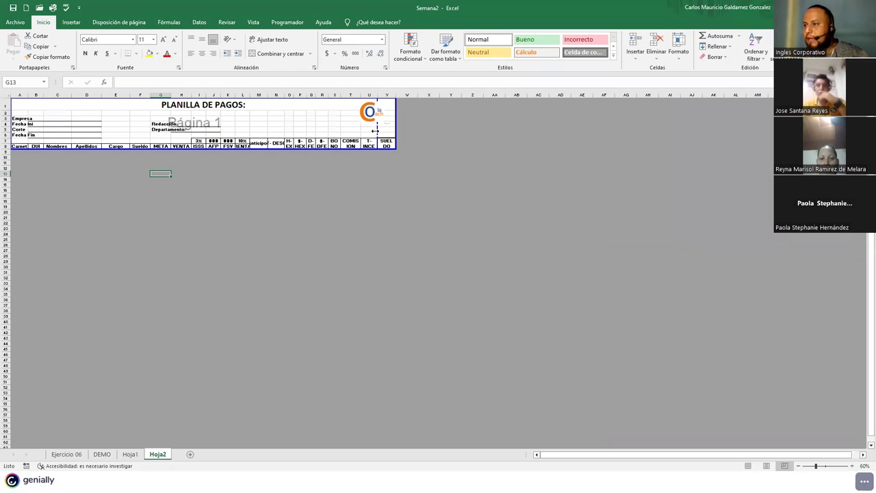
drag(378, 130, 395, 130)
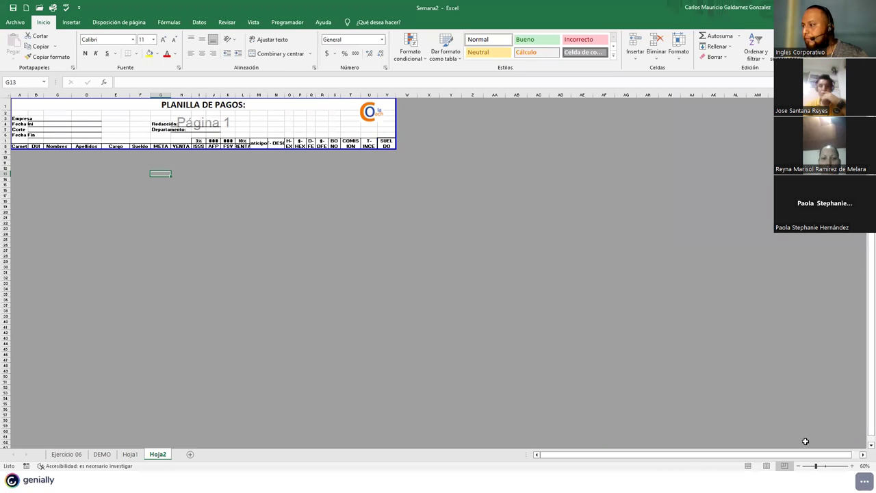
click(748, 466)
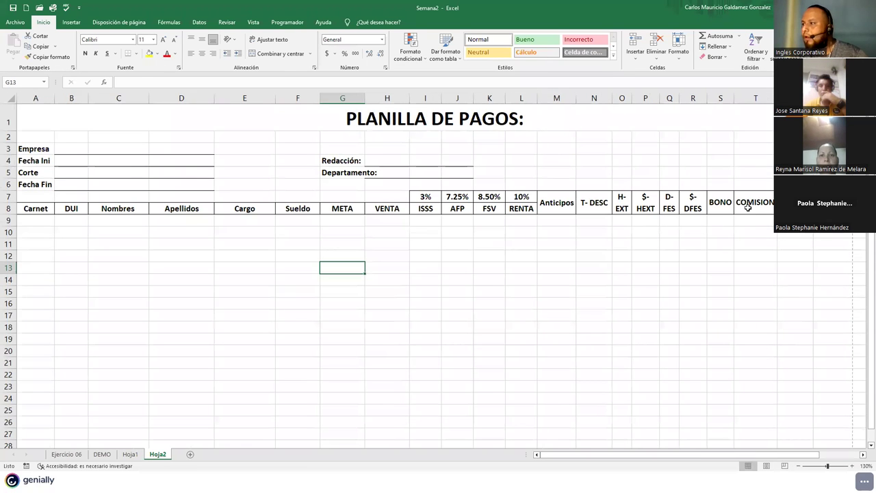
click(748, 208)
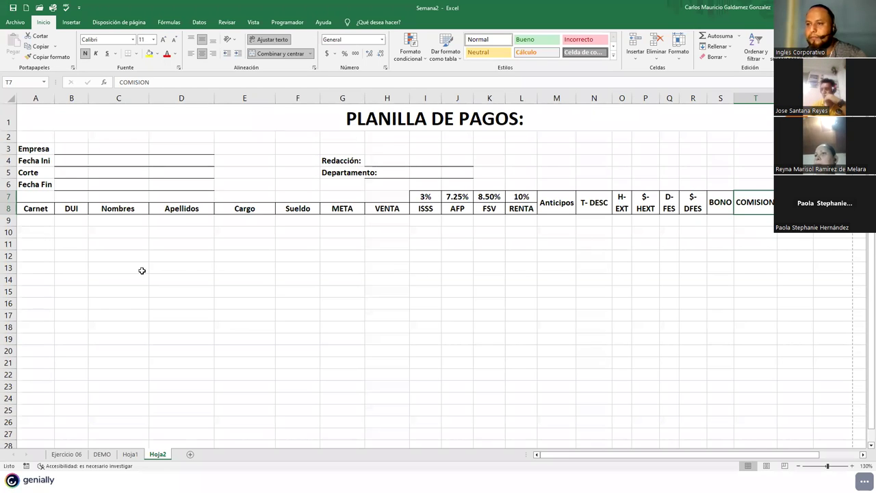
Review the Carnet cells and header block, then capture an image of the sheet's top rows.
click(142, 270)
drag(34, 219, 48, 384)
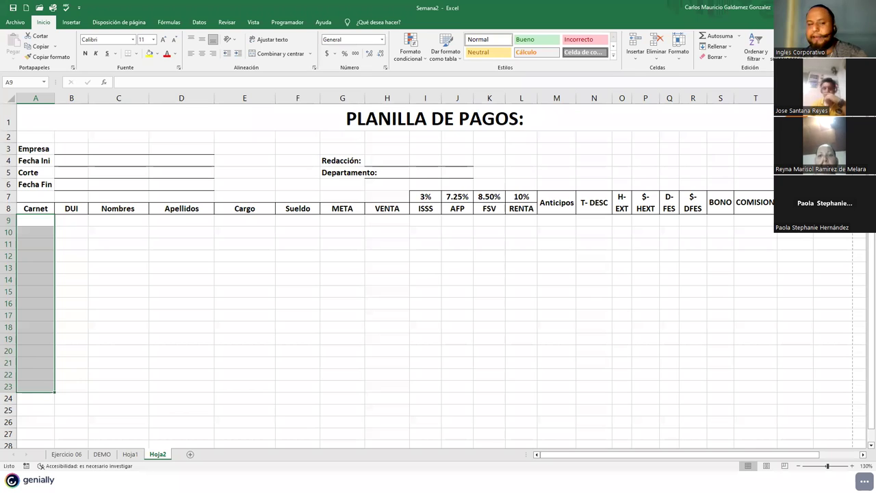
mouse_move(787, 196)
mouse_down()
mouse_move(593, 207)
mouse_move(787, 197)
mouse_up()
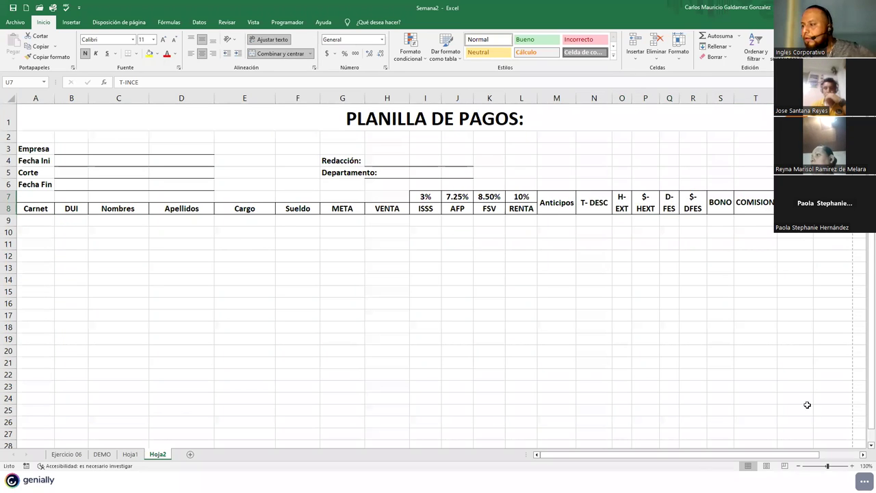
click(863, 454)
click(863, 455)
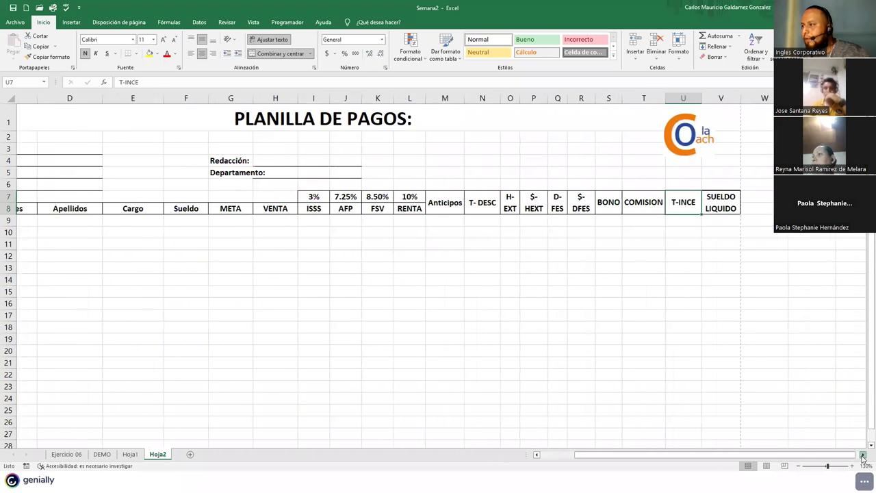
click(704, 202)
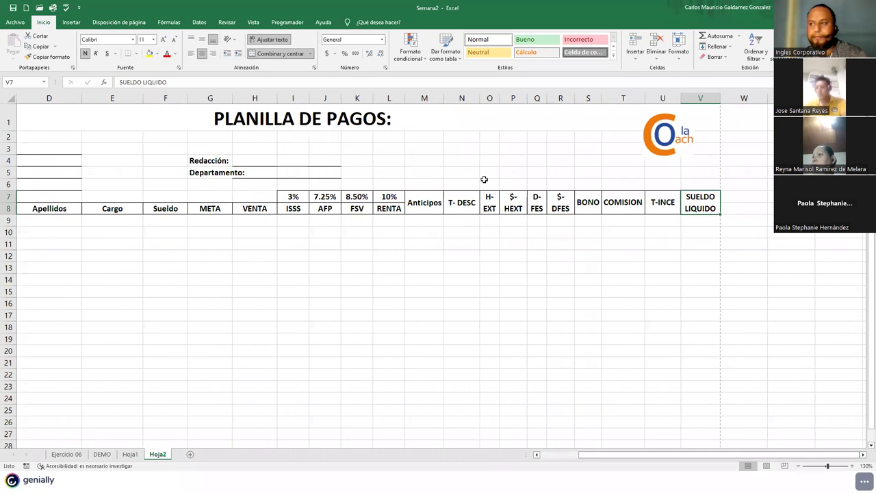
drag(665, 456, 626, 457)
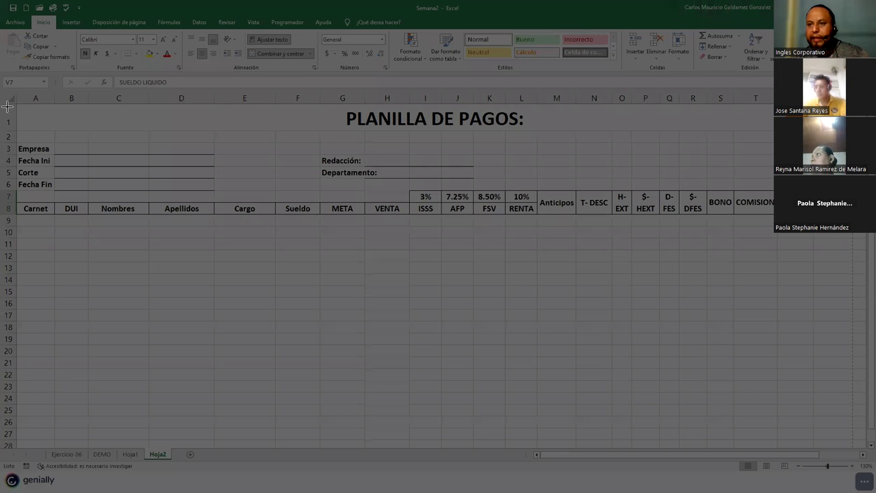
mouse_move(1, 104)
mouse_down()
mouse_move(855, 273)
mouse_move(856, 233)
mouse_up()
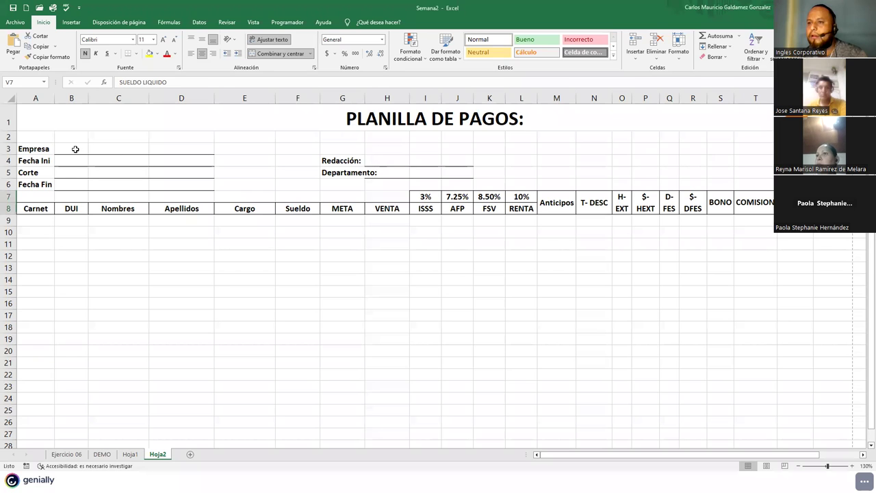
Give the Empresa entry cells B3:D3 a bottom border.
drag(75, 149, 190, 148)
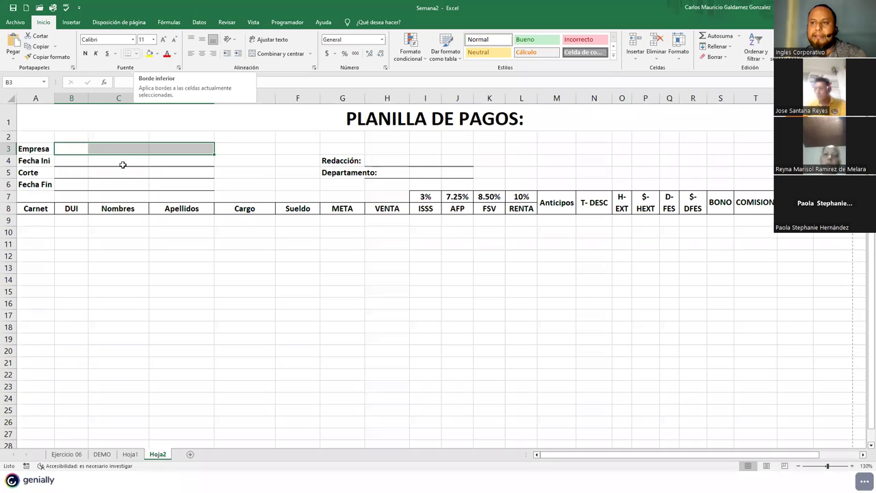
drag(67, 149, 187, 153)
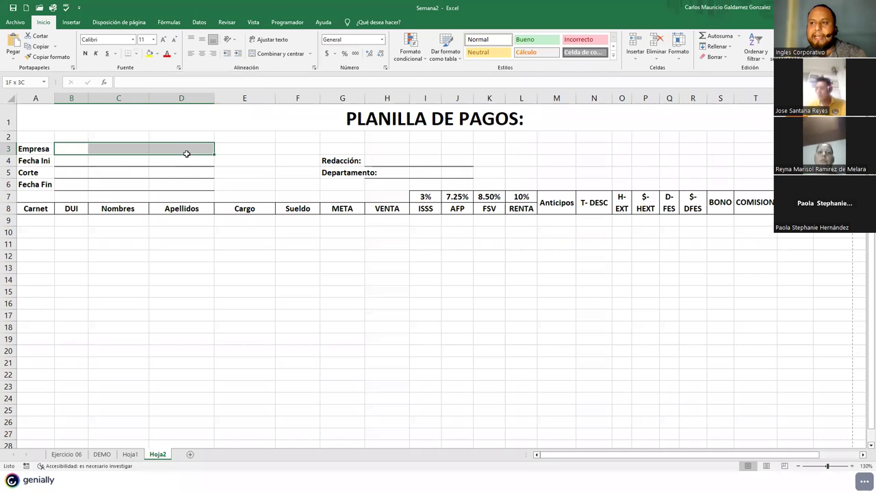
click(136, 54)
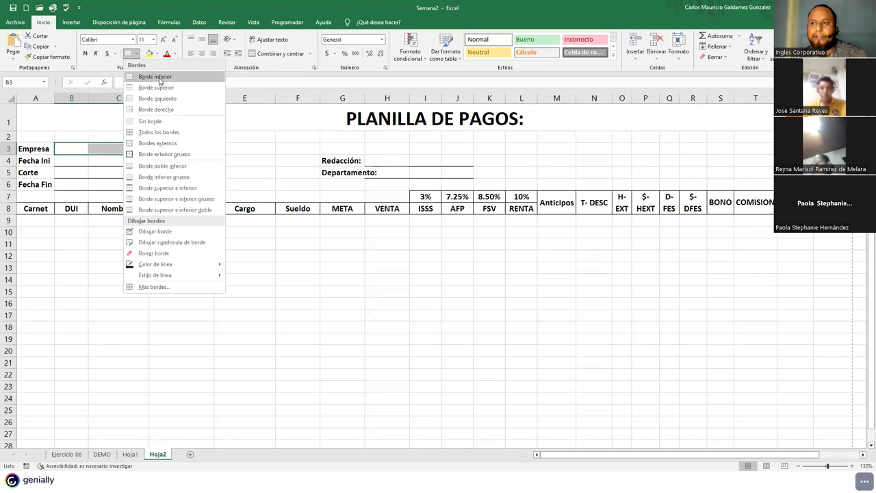
click(159, 77)
click(252, 159)
click(259, 176)
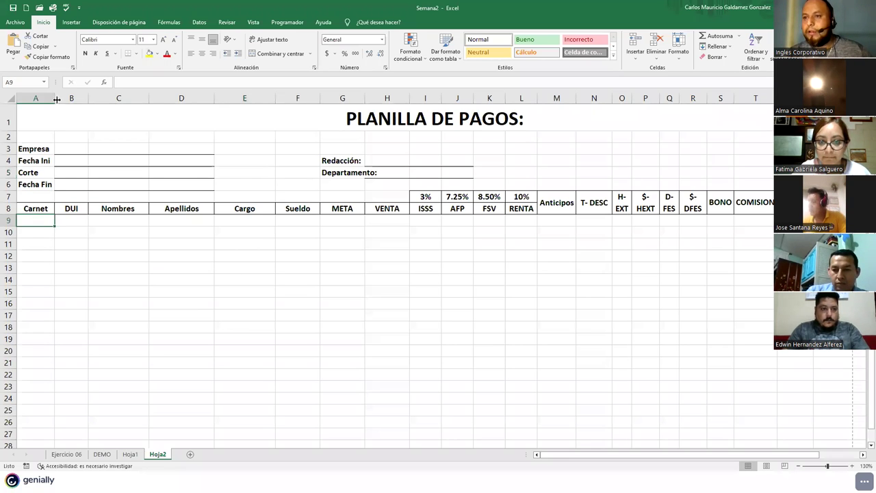
Enter Carnet codes G0900-01 and G0900-02 in A9:A10 and select them to extend the series.
right_click(29, 99)
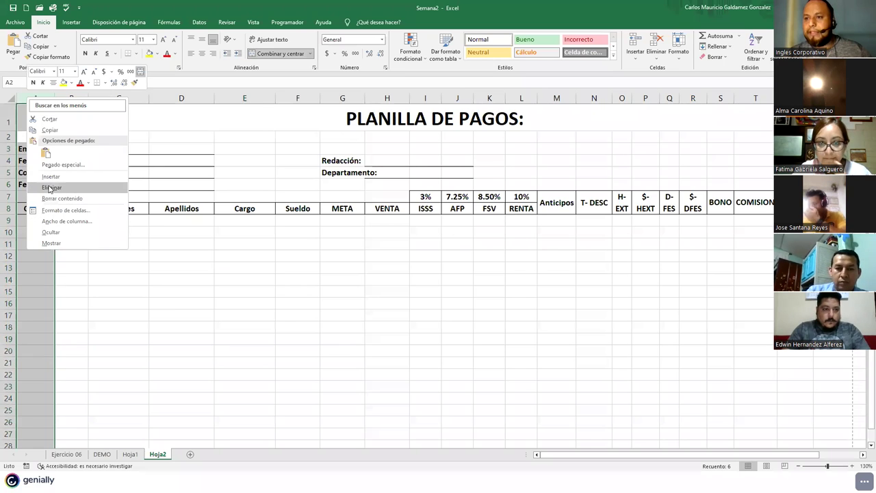
key(Escape)
click(37, 219)
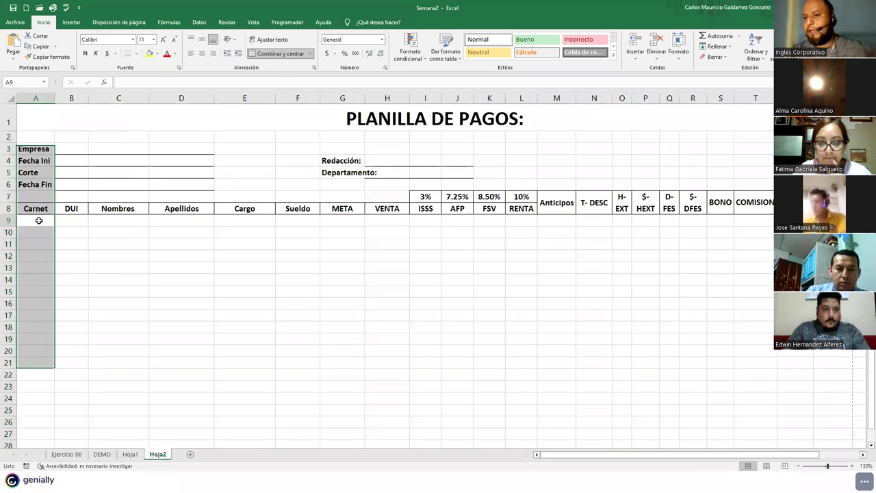
mouse_move(35, 219)
mouse_down()
mouse_move(36, 232)
mouse_move(35, 220)
mouse_up()
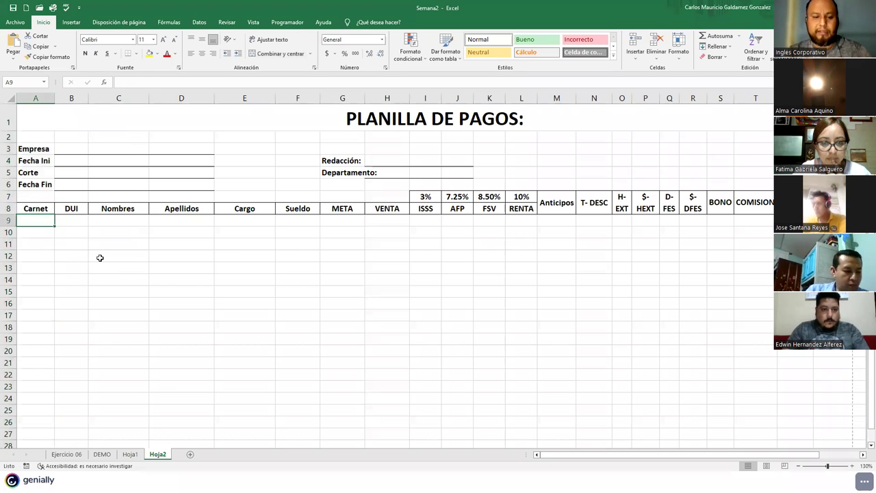
text(G090)
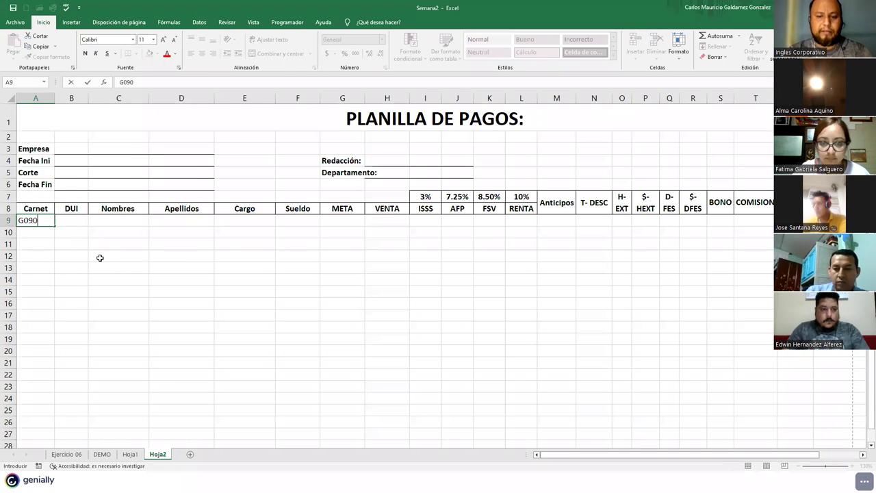
text(0-01)
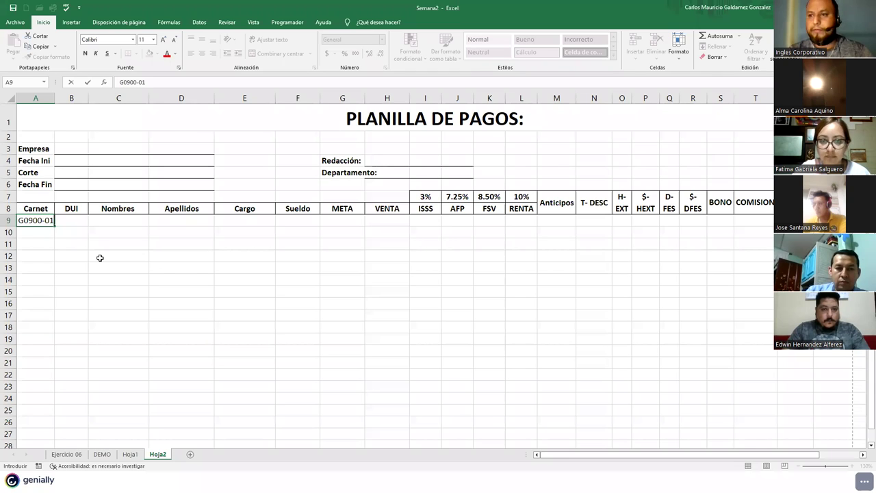
key(Return)
text(G)
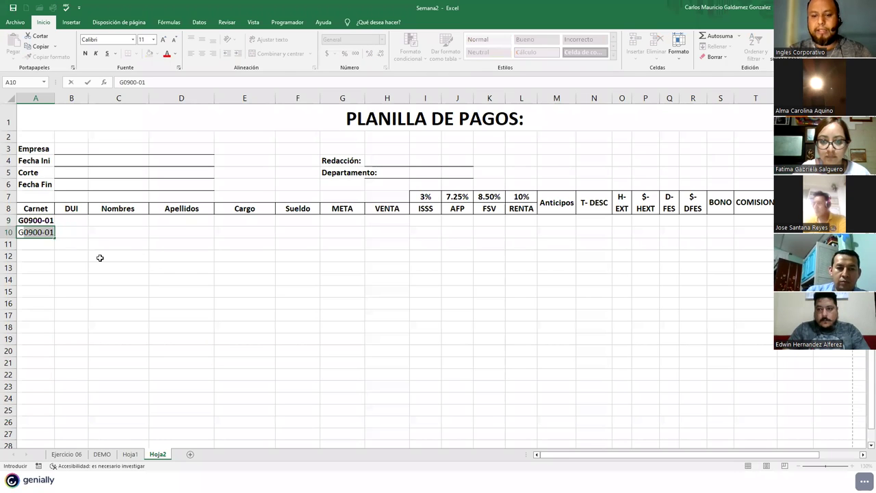
text(0900-0)
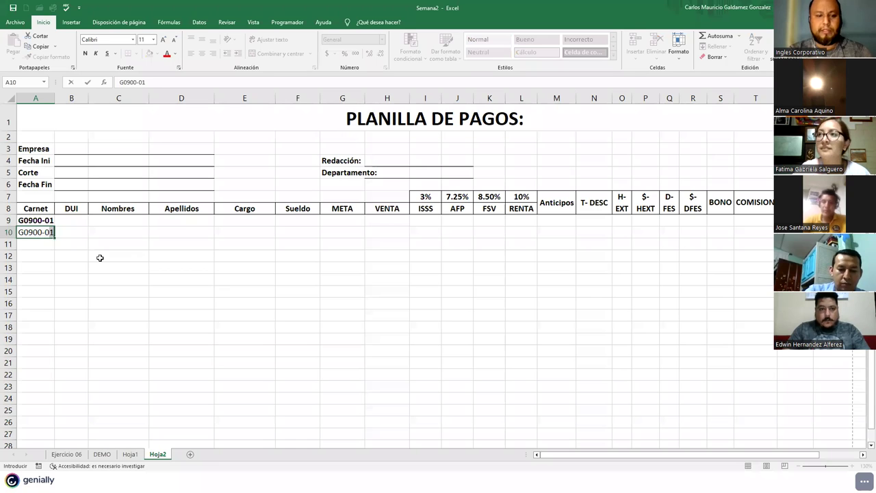
text(2)
key(Return)
mouse_move(30, 220)
mouse_down()
mouse_move(39, 234)
mouse_move(53, 391)
mouse_up()
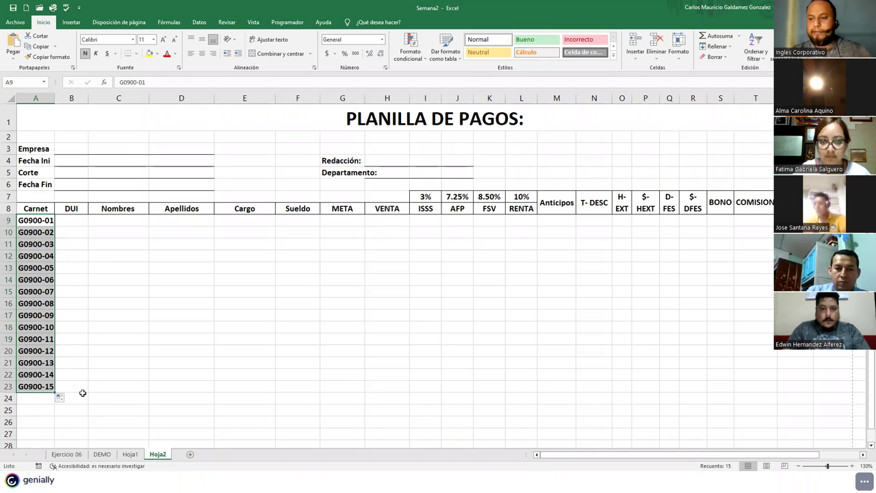
key(shift+Right)
key(shift+Right)
key(shift+Right)
key(shift+Right)
key(shift+Right)
key(shift+Right)
key(shift+Right)
key(shift+Right)
key(shift+Right)
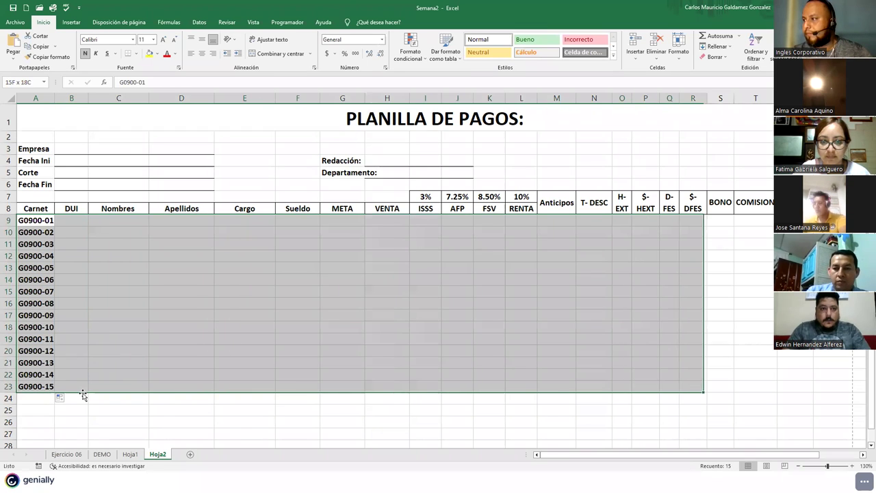
key(shift+Right)
key(shift+Right)
key(shift+Right)
key(shift+Right)
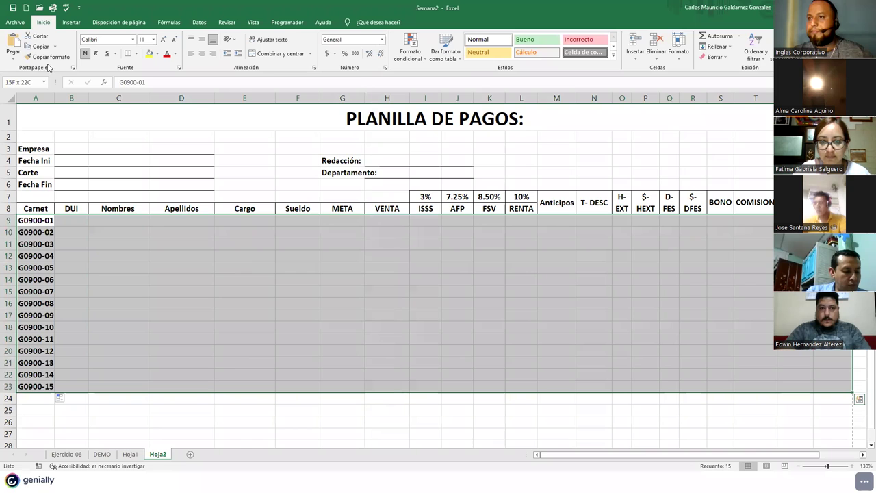
click(135, 53)
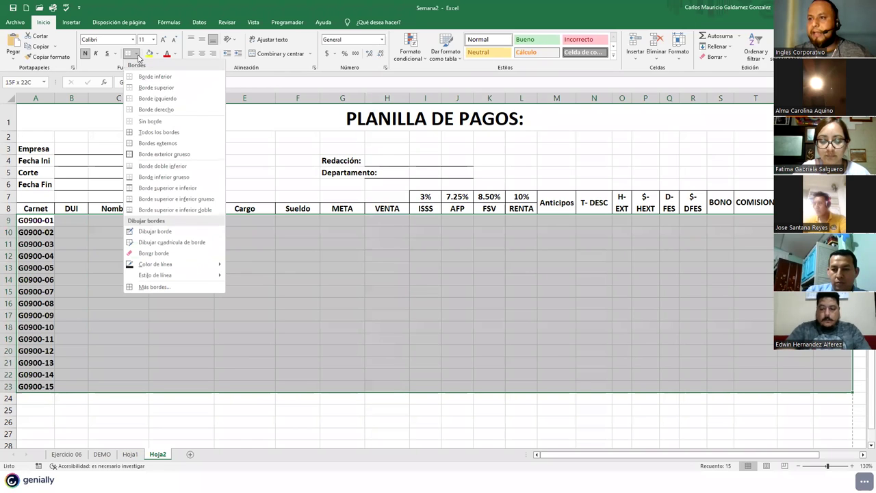
click(142, 133)
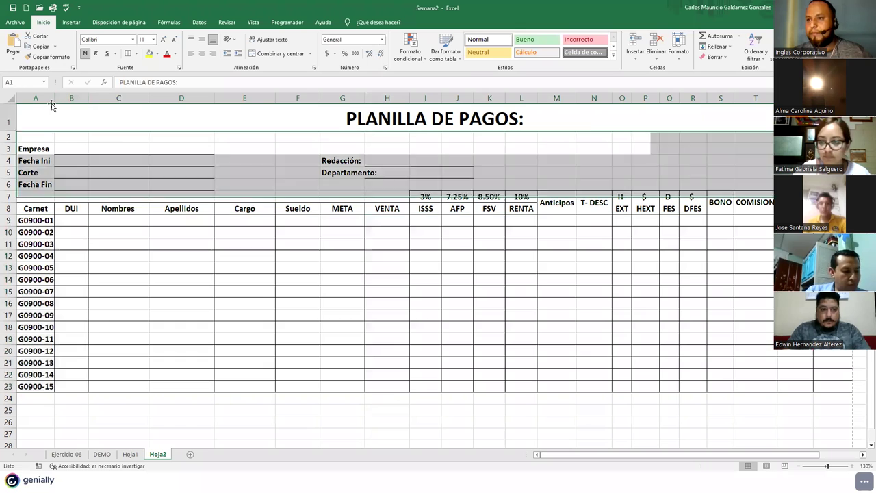
click(49, 111)
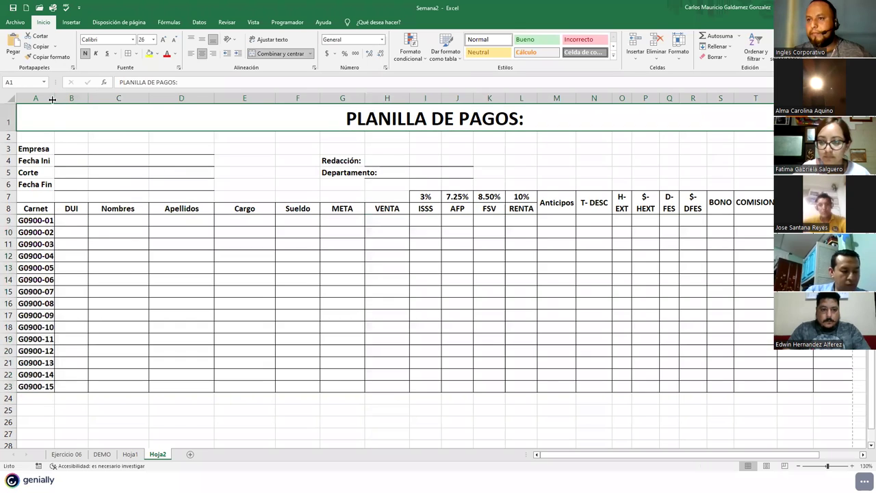
click(42, 208)
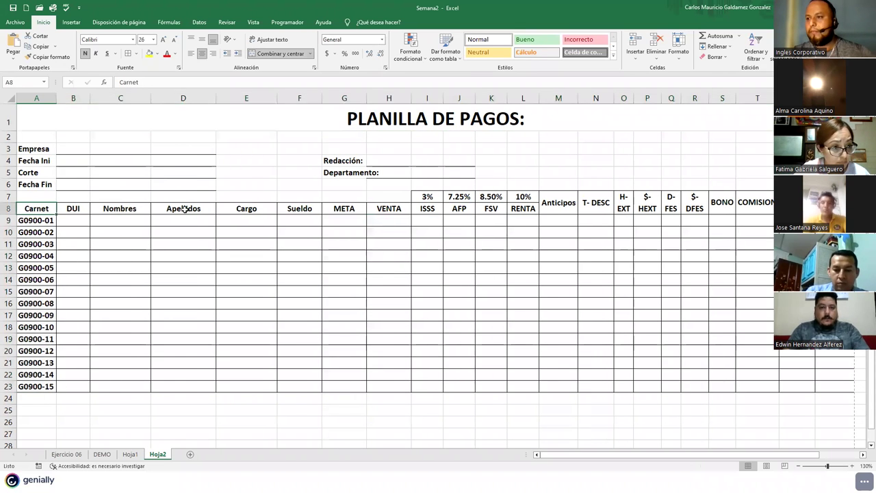
key(shift+Right)
key(shift+Right)
key(shift+Right)
key(shift+Right)
key(shift+Right)
key(shift+Right)
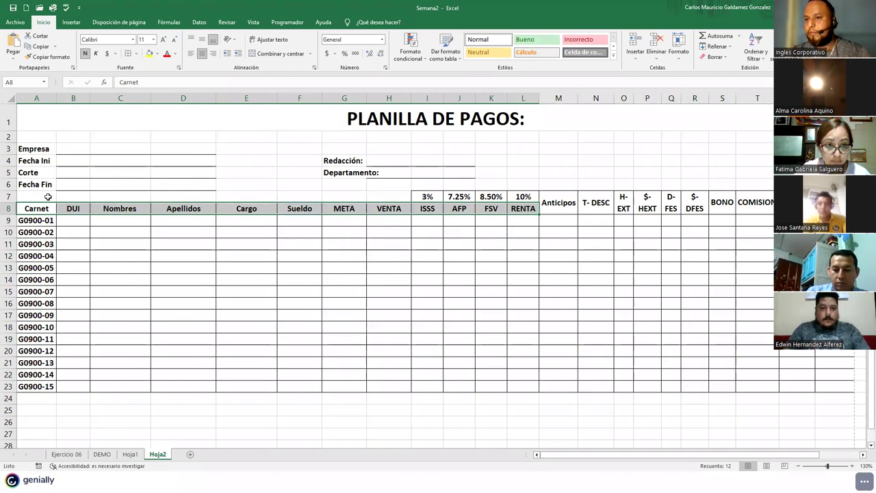
click(48, 197)
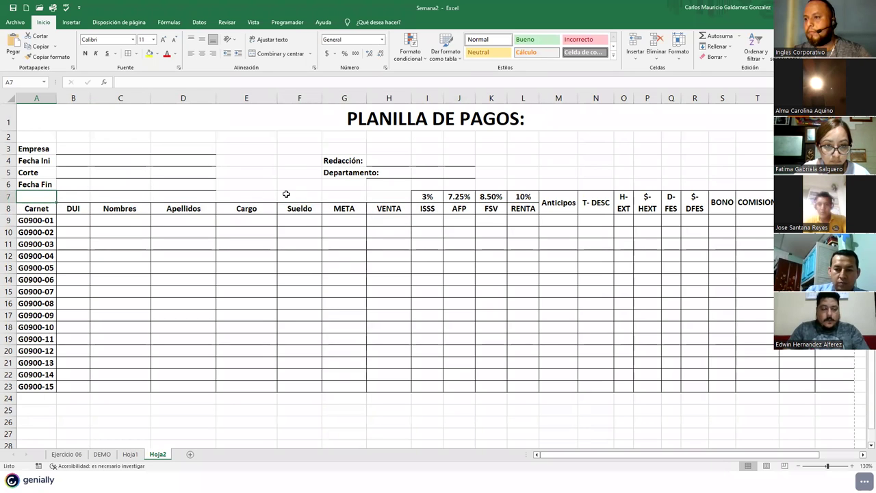
Merge and centre A7:H7 with the heading DATOS EMPLEADO.
shift+click(384, 198)
right_click(257, 198)
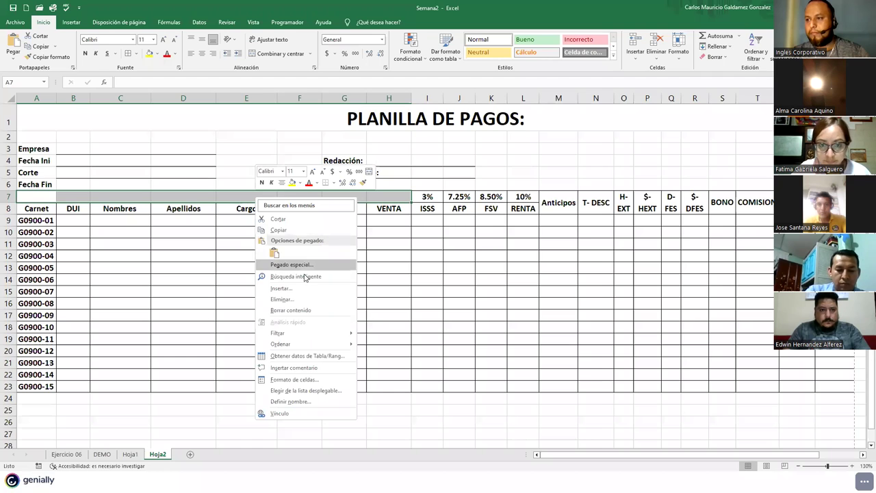
click(260, 57)
click(261, 57)
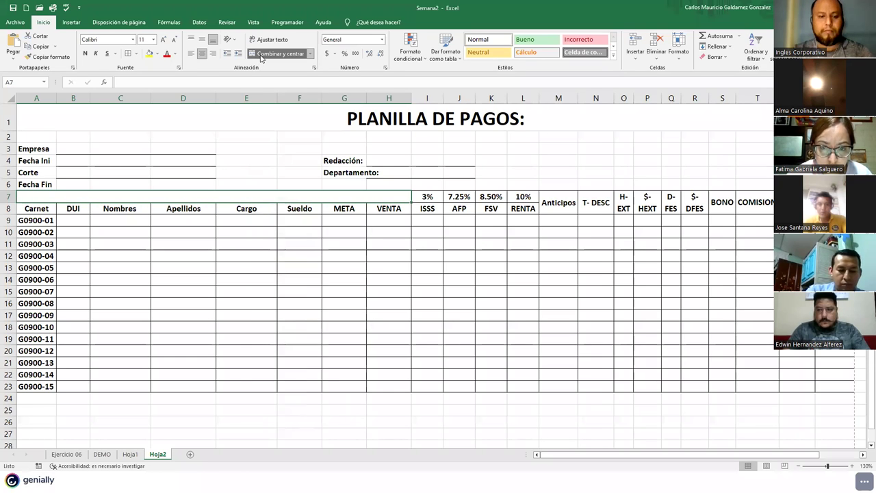
text(DATOS EMPLEADO)
key(Return)
key(Up)
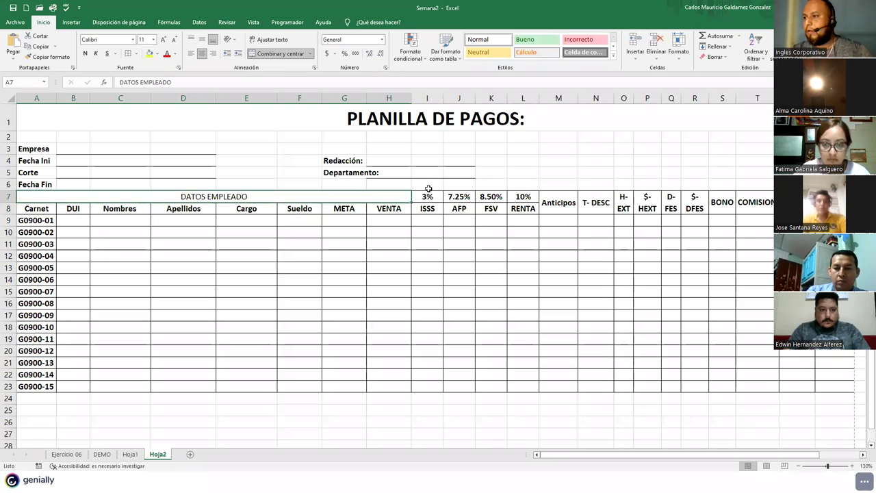
Add merged headings 'Total de Descuentos' over I6:M6 and 'Total de Incentivos' over the incentive columns.
drag(426, 185, 545, 187)
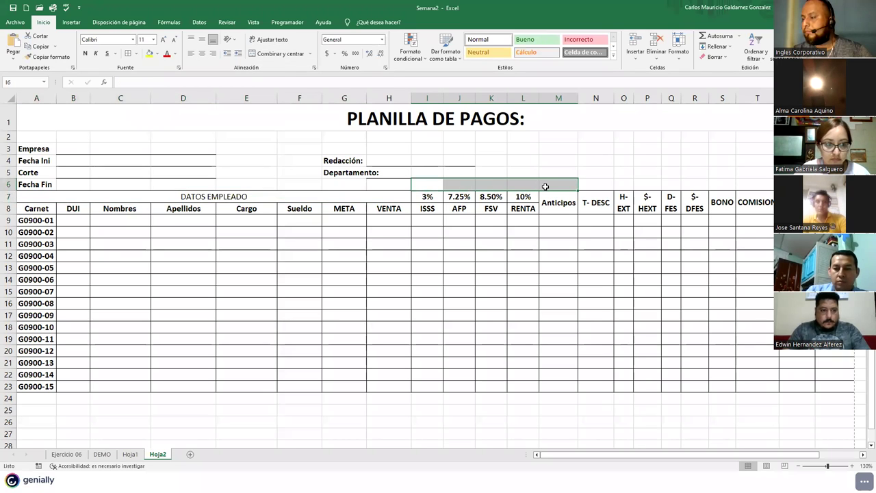
click(272, 58)
text(T)
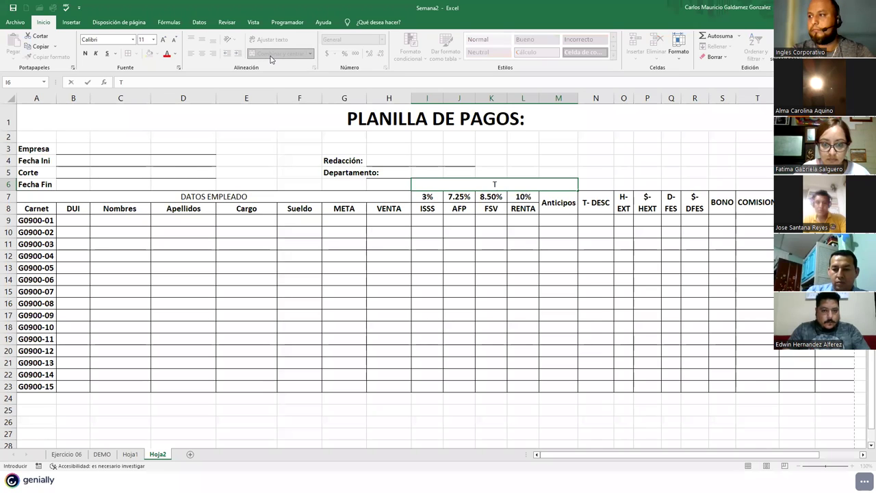
text(otal de Descuento)
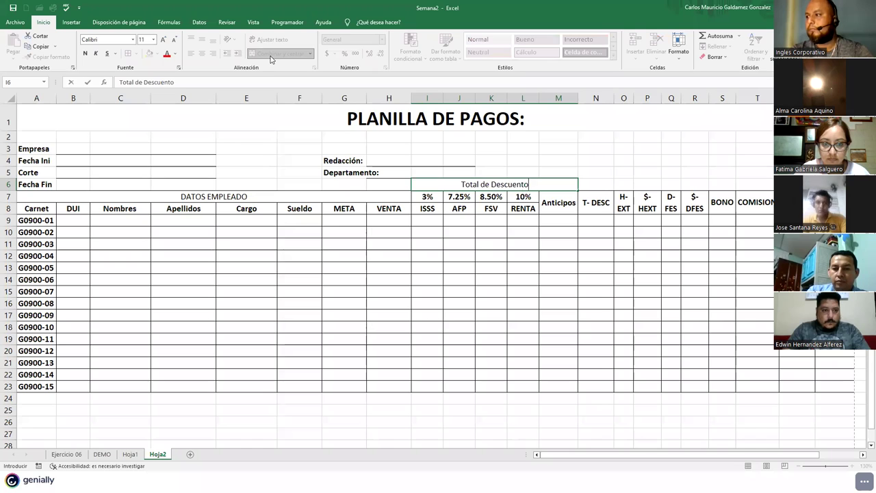
text(s)
key(Tab)
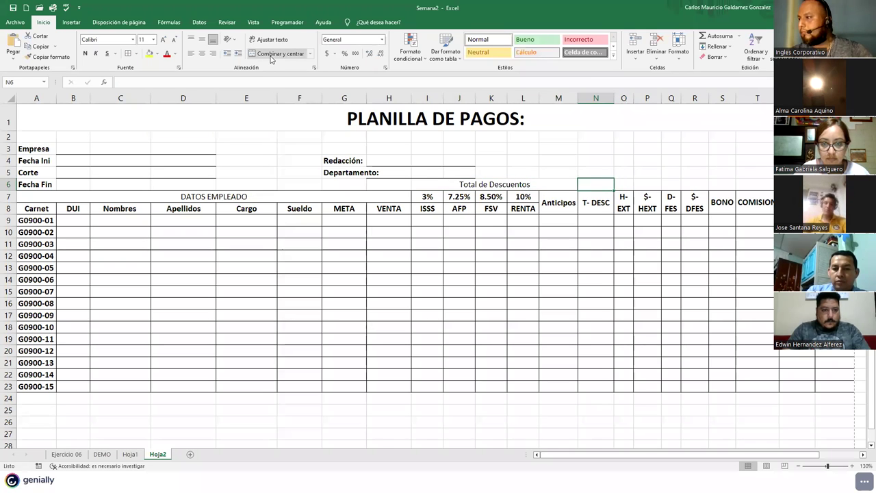
key(Right)
key(shift+Right)
key(shift+Right)
key(shift+Right)
key(shift+Right)
key(shift+Right)
key(shift+Right)
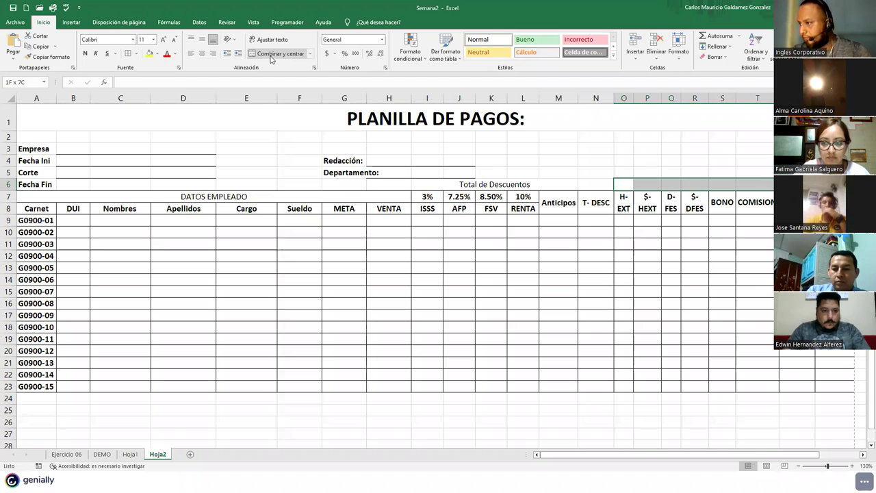
click(279, 56)
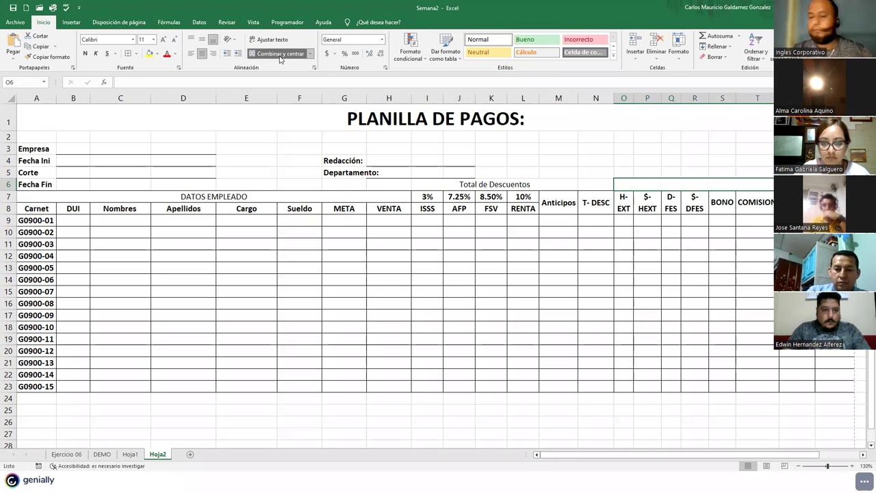
text(Total de Incentivo)
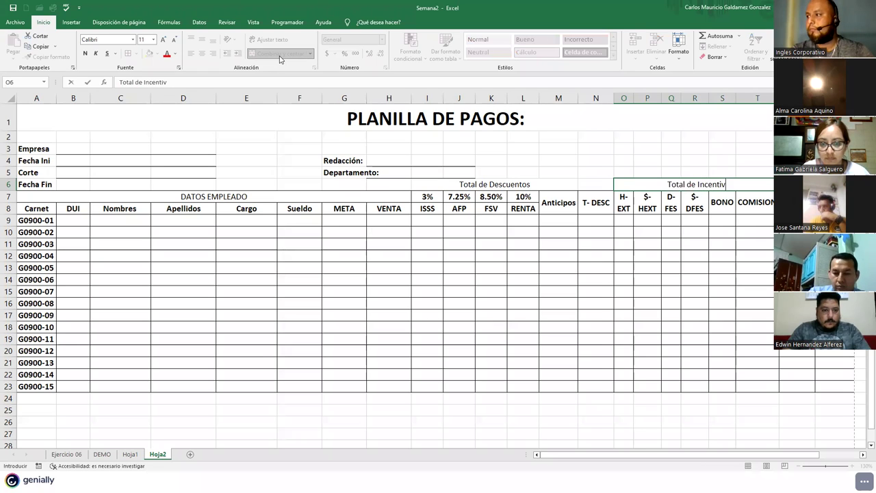
text(s)
key(Return)
Add borders to the Total de Descuentos and Total de Incentivos headings in row 6.
click(401, 185)
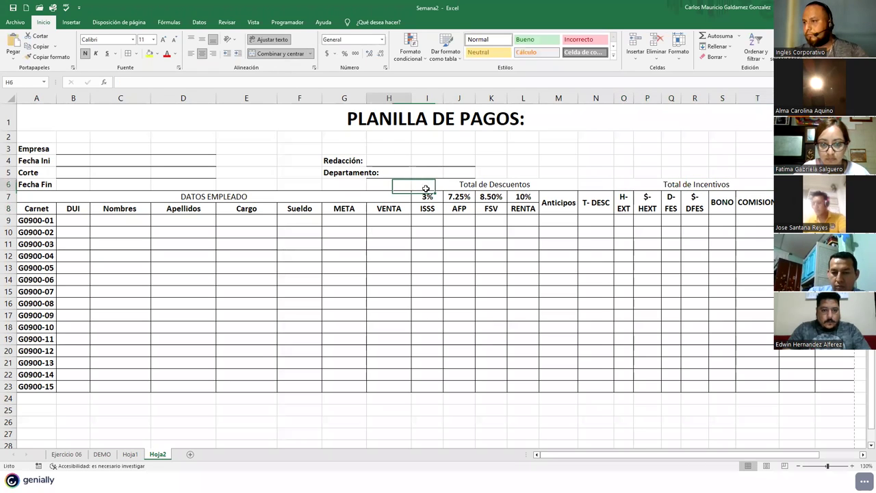
ctrl+click(669, 185)
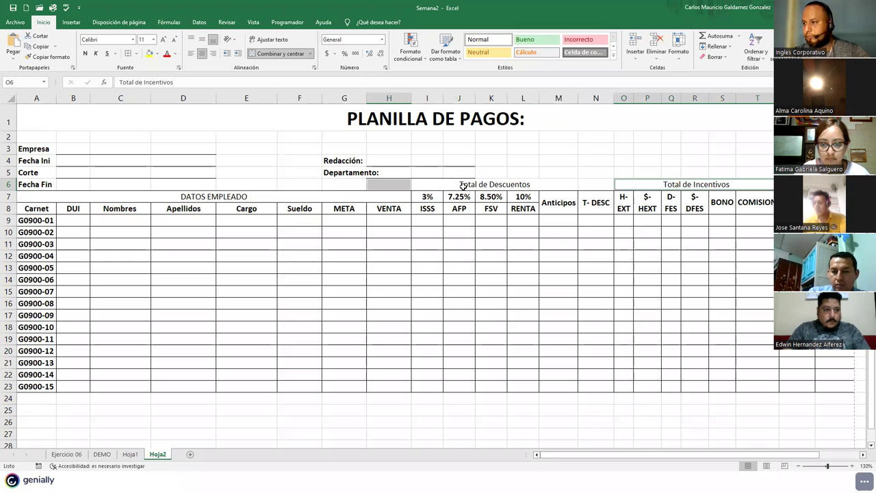
click(462, 185)
ctrl+click(644, 184)
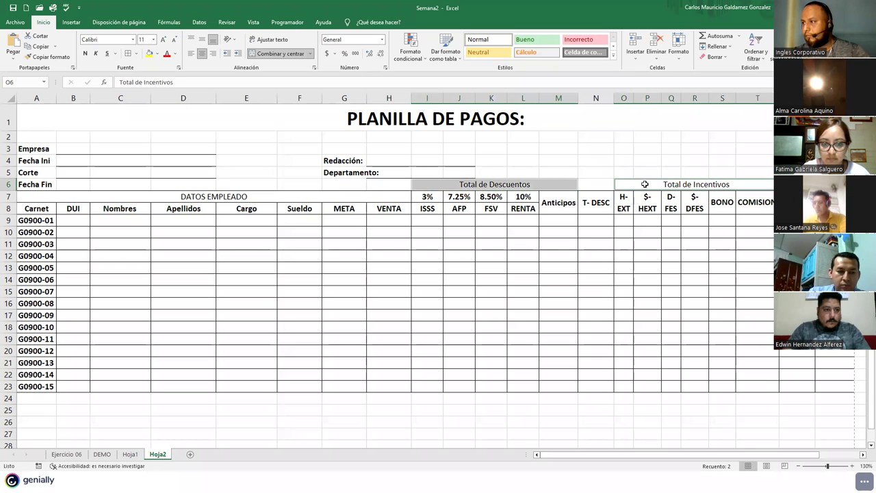
click(128, 54)
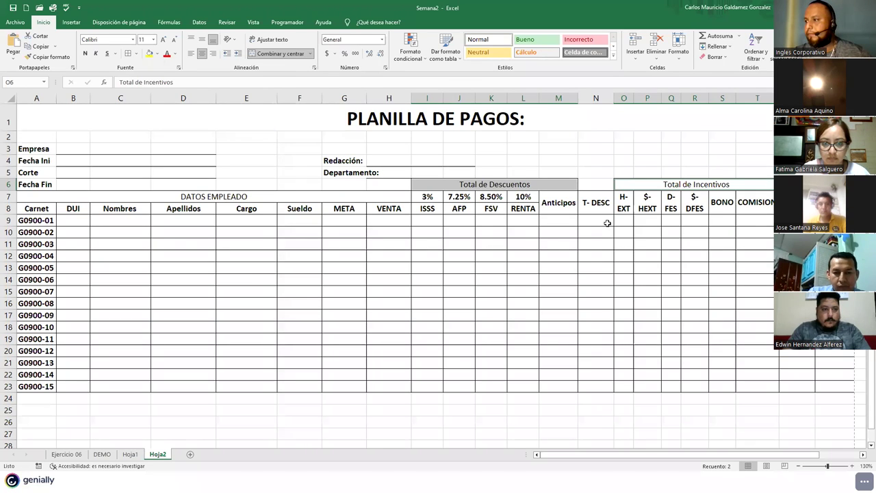
Merge the T- DESC and T-INCE header cells from row 6 to row 8.
click(590, 185)
drag(602, 216, 598, 184)
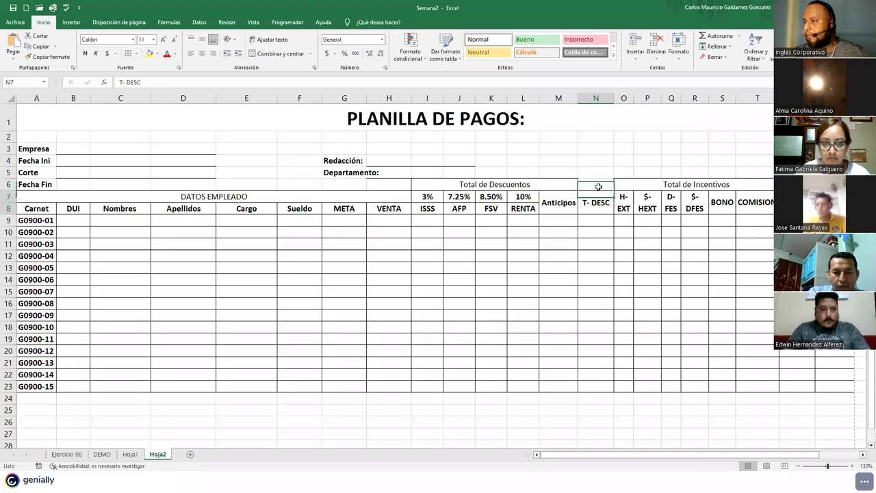
ctrl+click(798, 184)
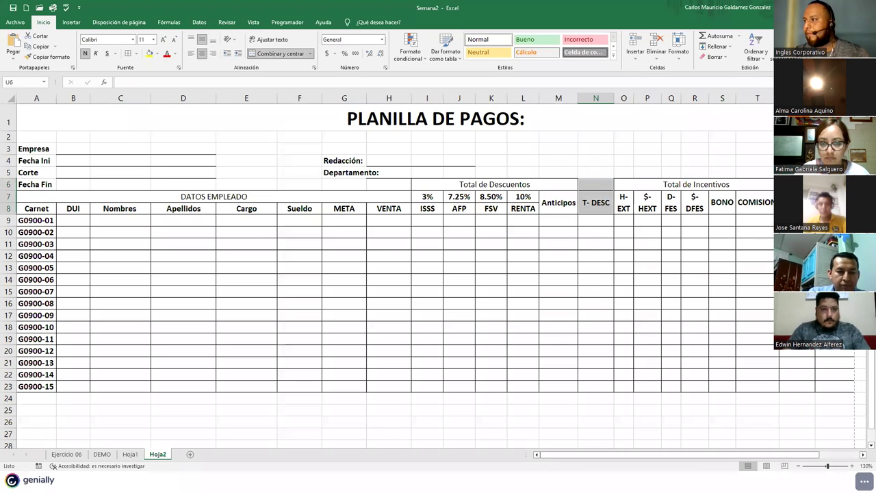
click(262, 54)
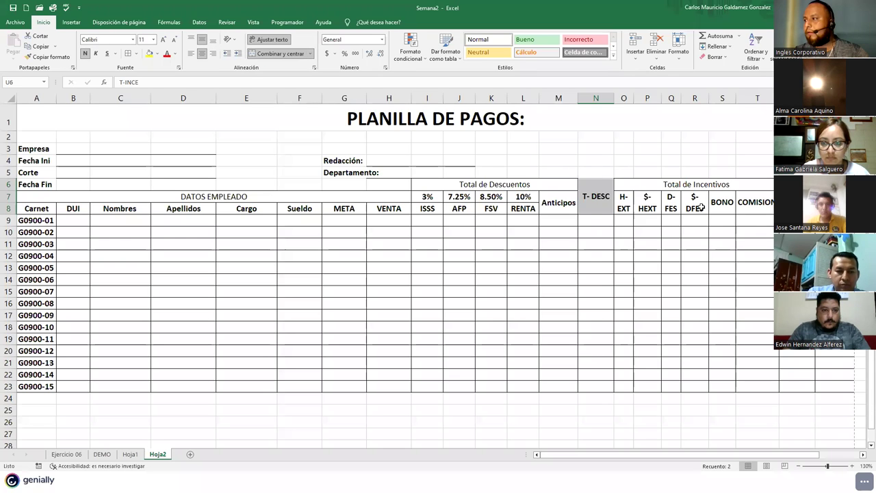
click(828, 185)
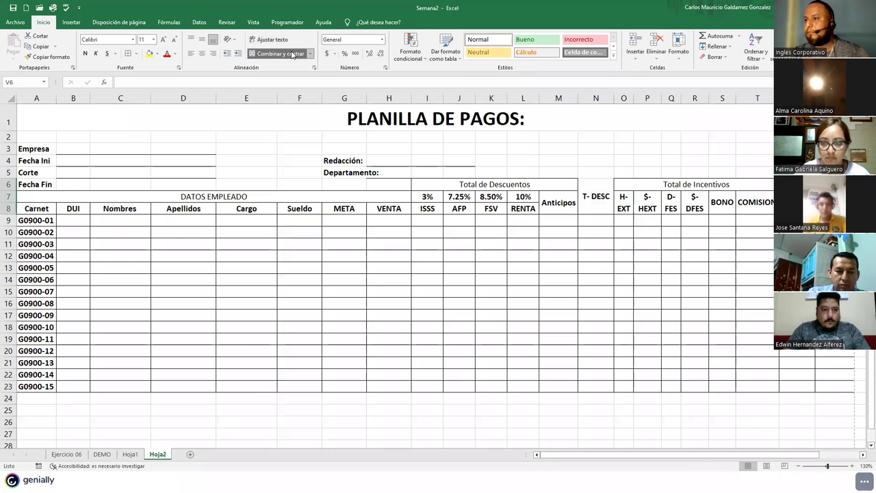
mouse_move(828, 195)
mouse_down()
mouse_move(595, 189)
mouse_move(426, 198)
mouse_up()
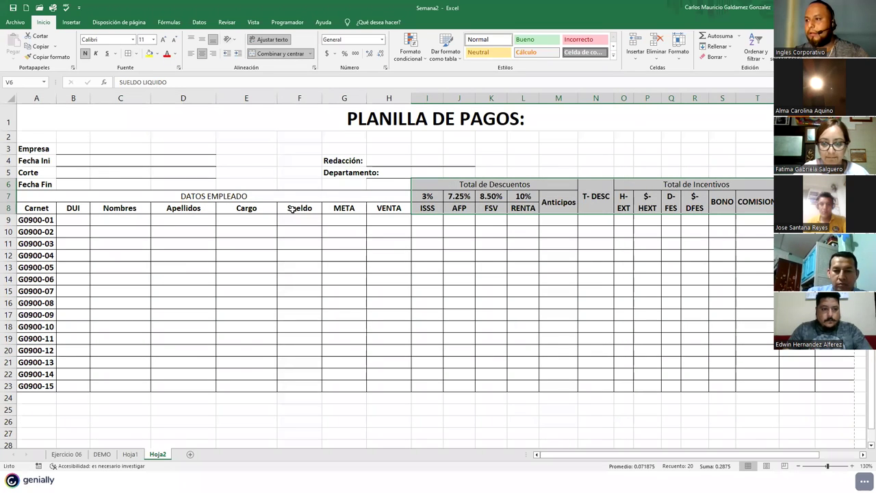
Put a thick box border around the employee data block A8:F23.
drag(299, 198, 299, 208)
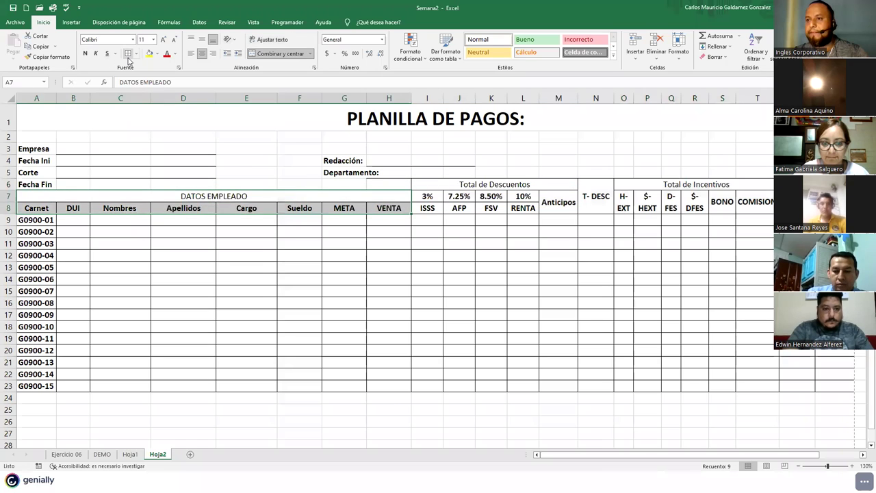
click(352, 314)
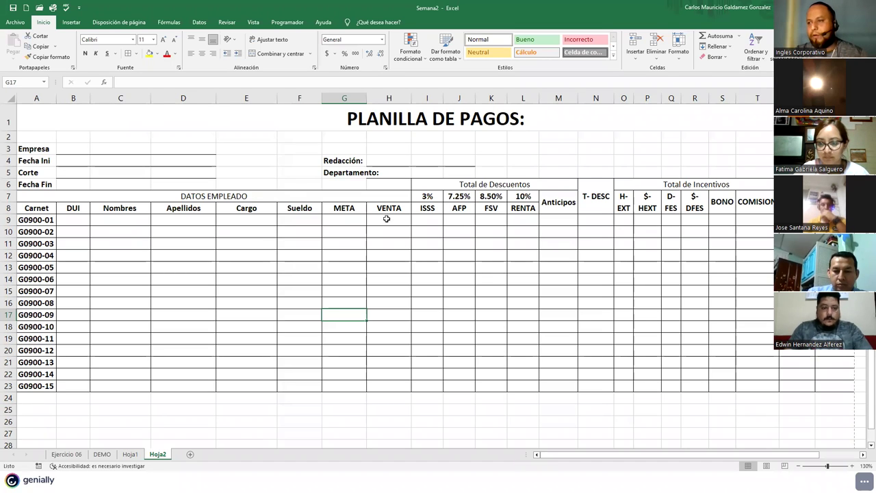
drag(442, 184, 523, 208)
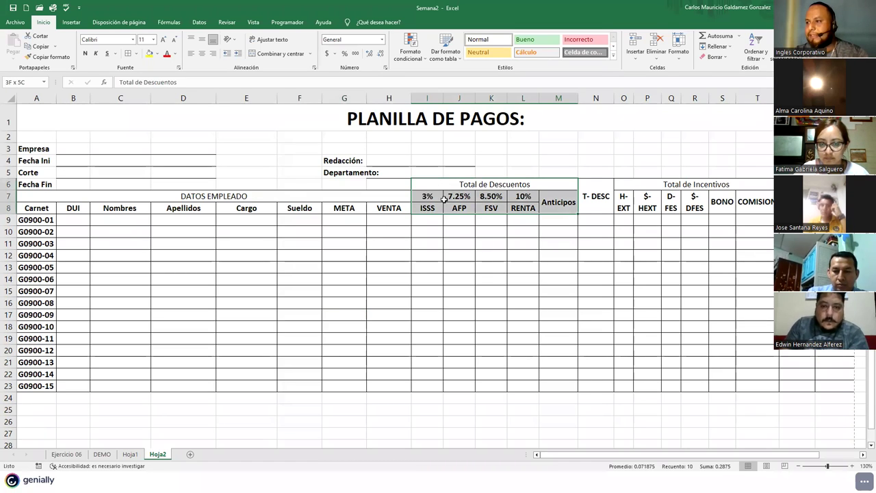
click(401, 266)
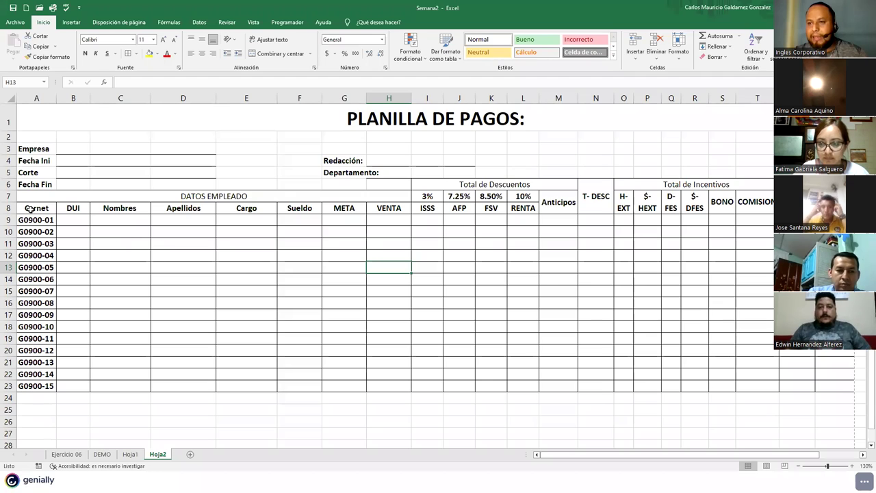
mouse_move(31, 209)
mouse_down()
mouse_move(140, 231)
mouse_move(289, 386)
mouse_up()
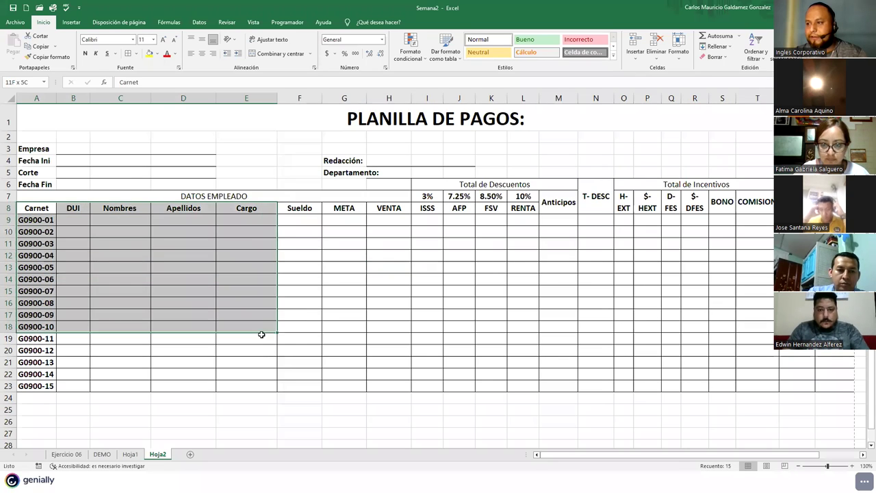
click(136, 53)
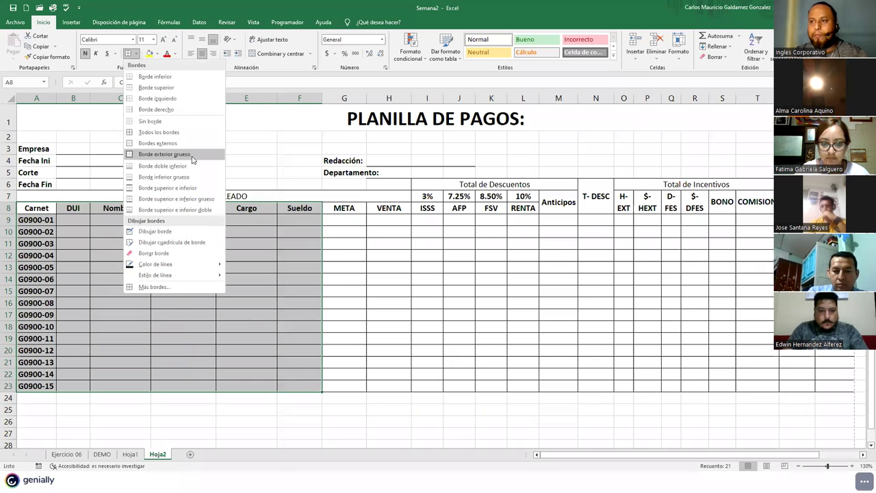
click(165, 154)
click(217, 327)
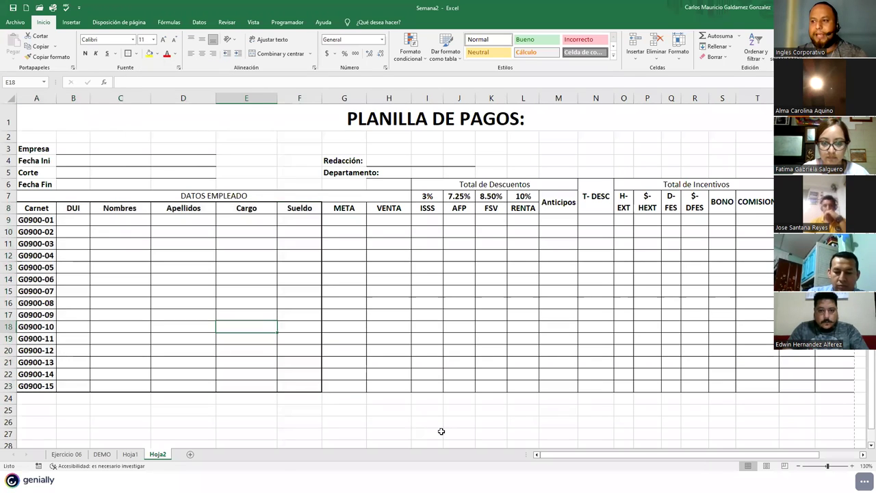
Outline the Total de Descuentos block, selecting the Incentivos and SUELDO LIQUIDO columns to row 23.
drag(349, 209, 388, 385)
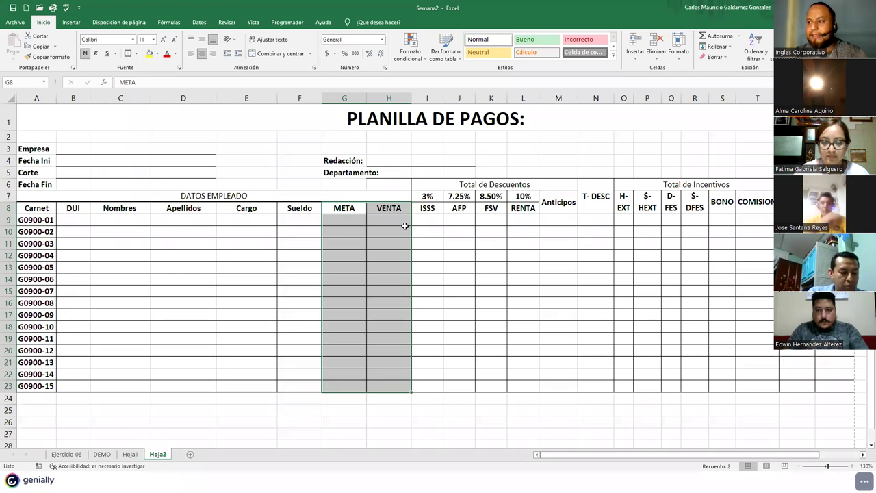
drag(427, 184, 482, 375)
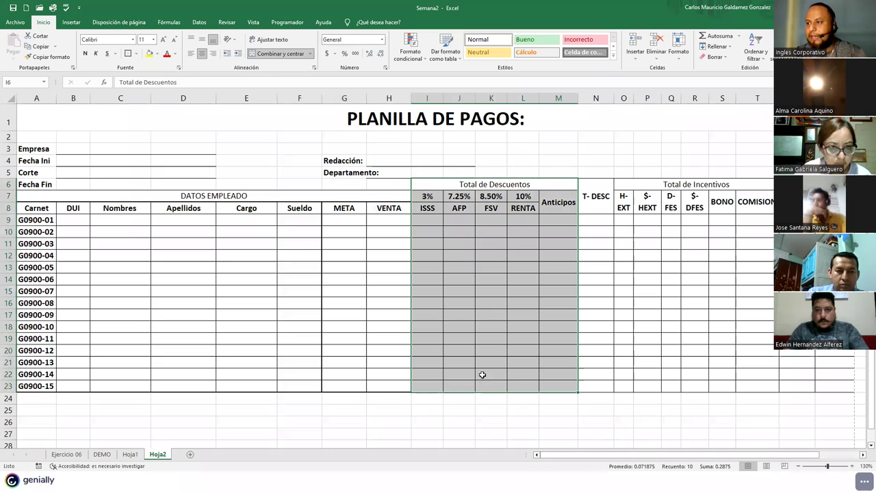
click(128, 54)
drag(629, 187, 656, 384)
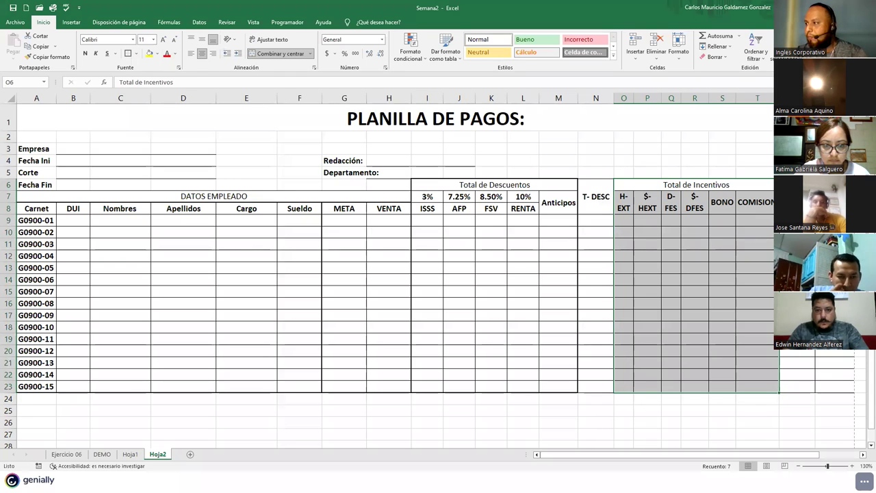
drag(835, 185, 834, 387)
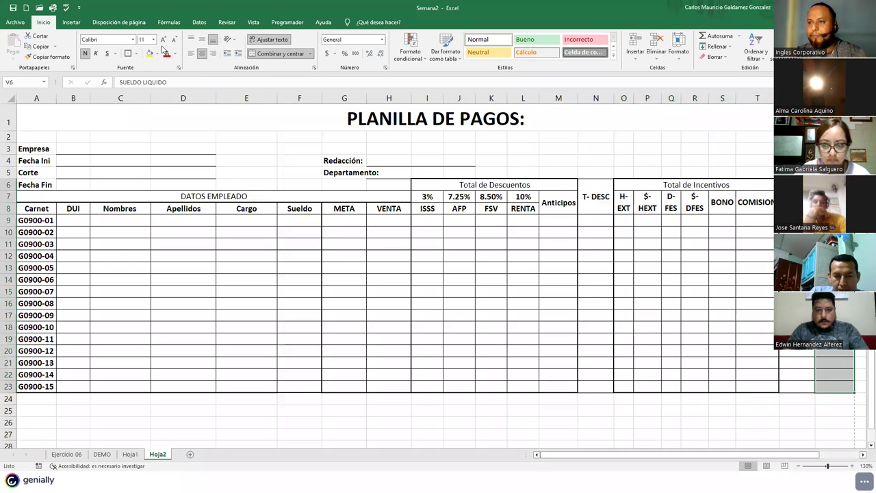
click(534, 302)
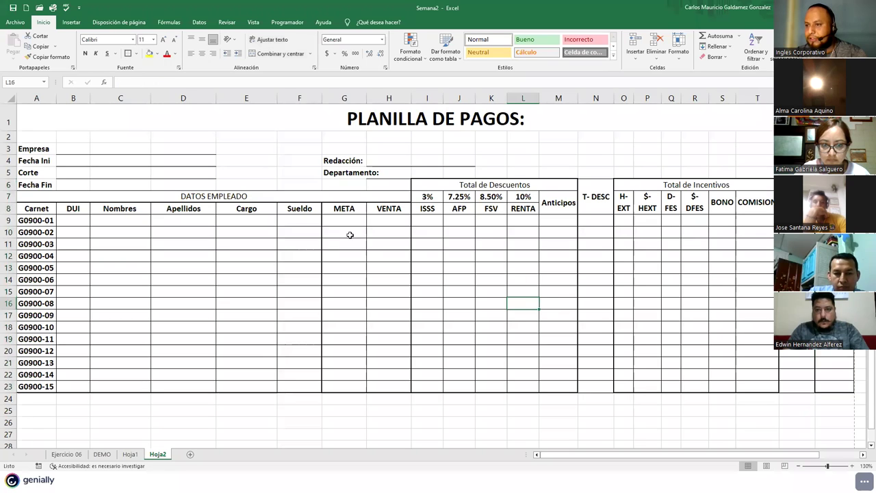
Select A7:H23 and the T- DESC and T-INCE columns, then review the finished borders.
click(62, 197)
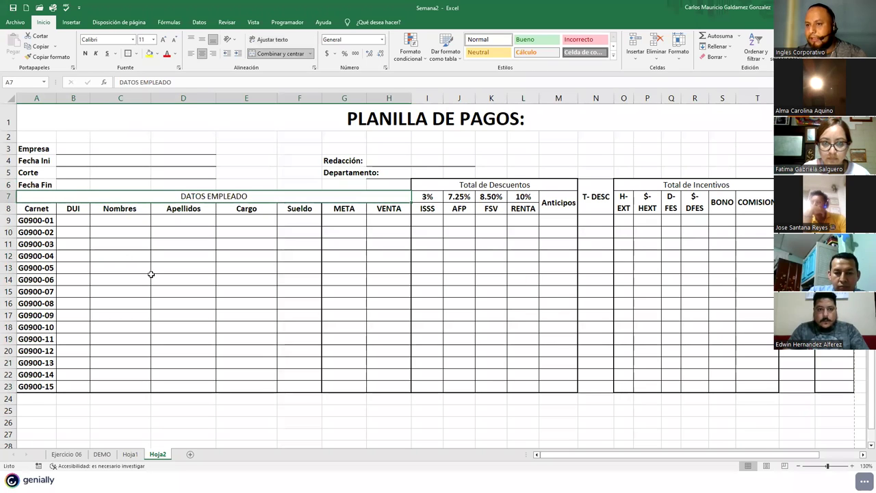
drag(95, 196, 112, 387)
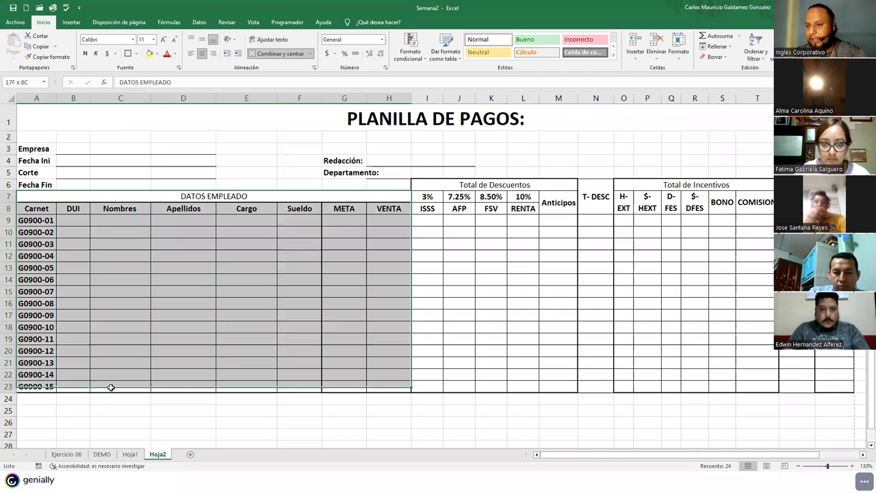
click(523, 291)
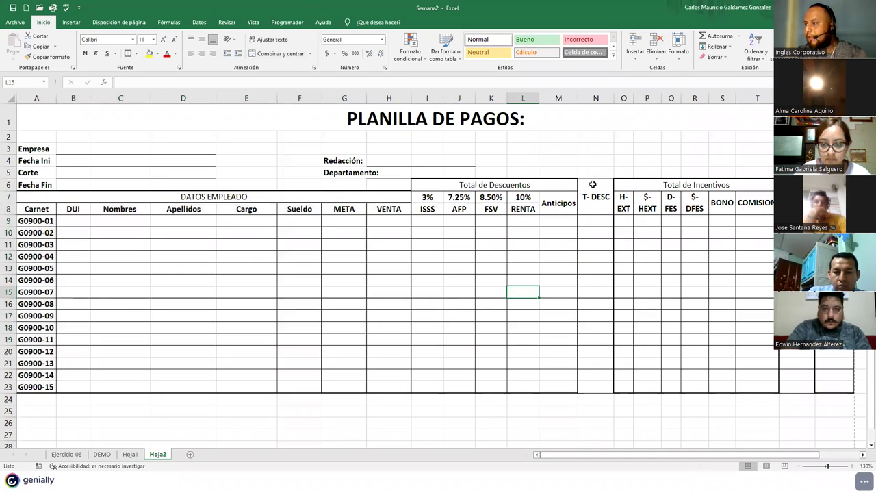
drag(592, 184, 595, 387)
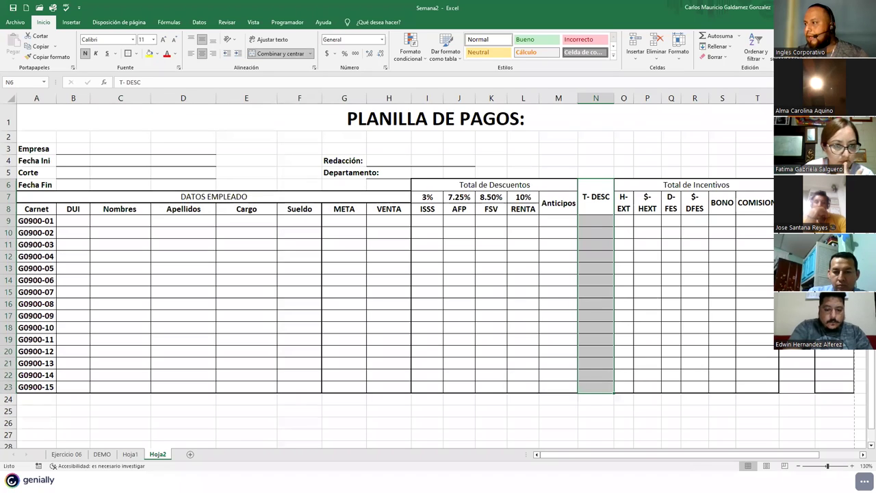
ctrl+drag(797, 197, 798, 386)
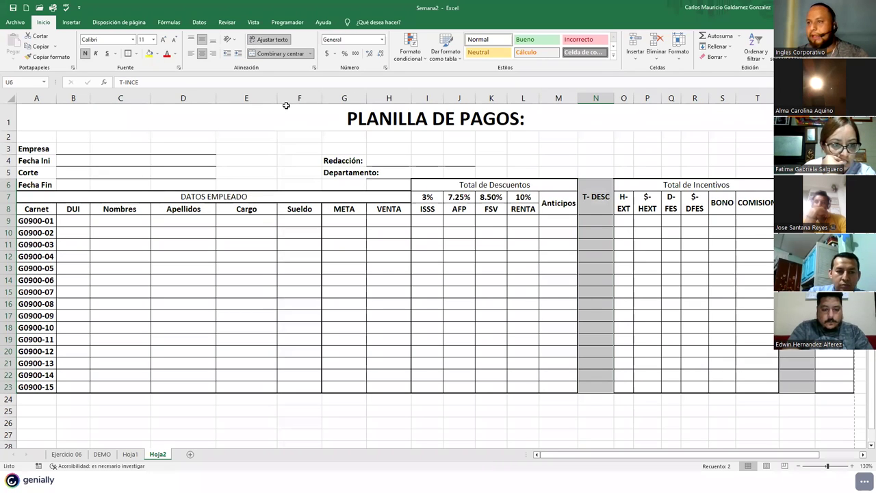
click(421, 290)
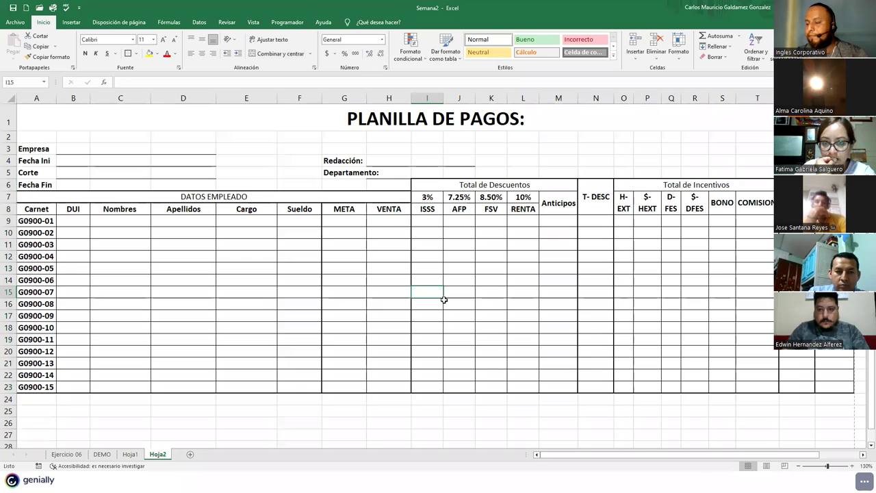
scroll(445, 297, down, 1)
click(437, 288)
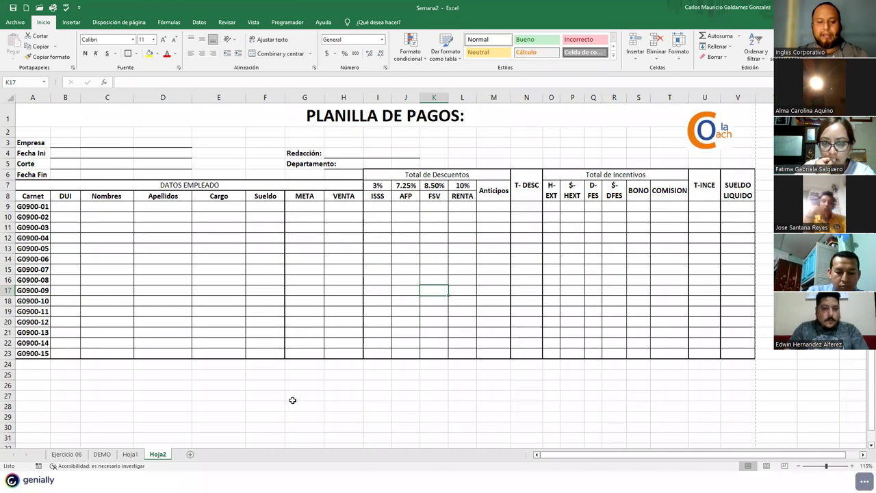
Change the print paper size from Tabloide to Oficio.
key(ctrl+p)
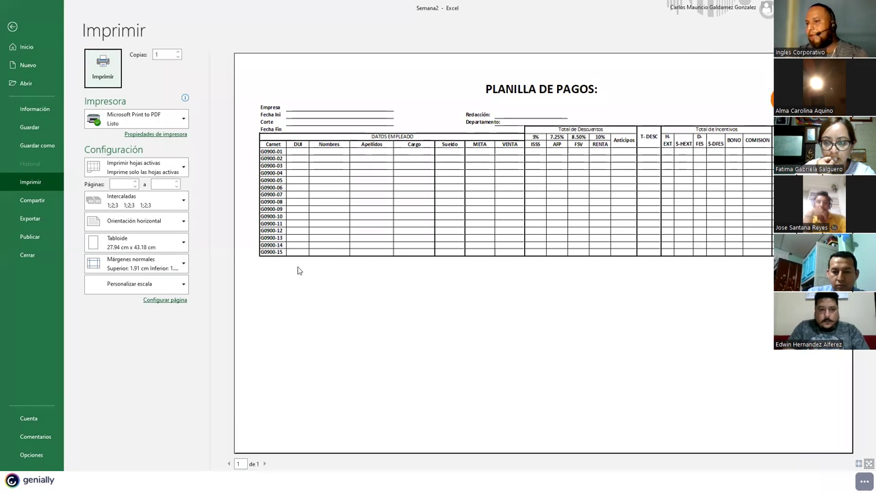
click(118, 243)
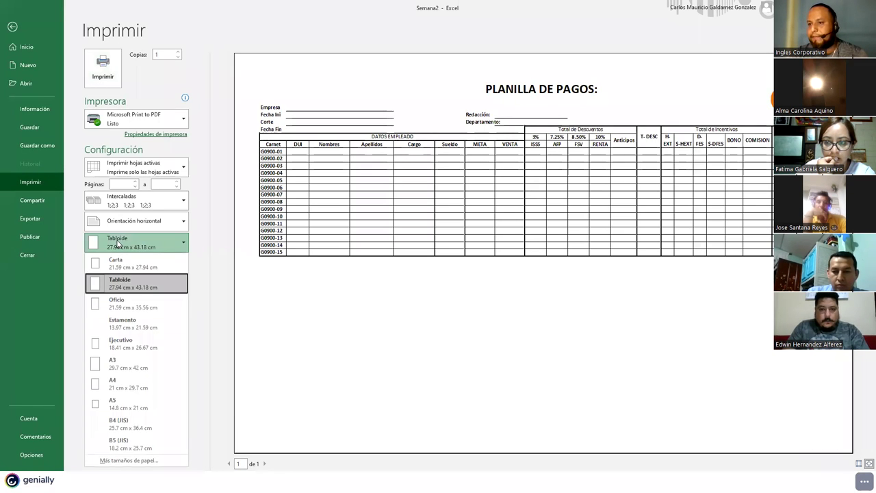
click(127, 307)
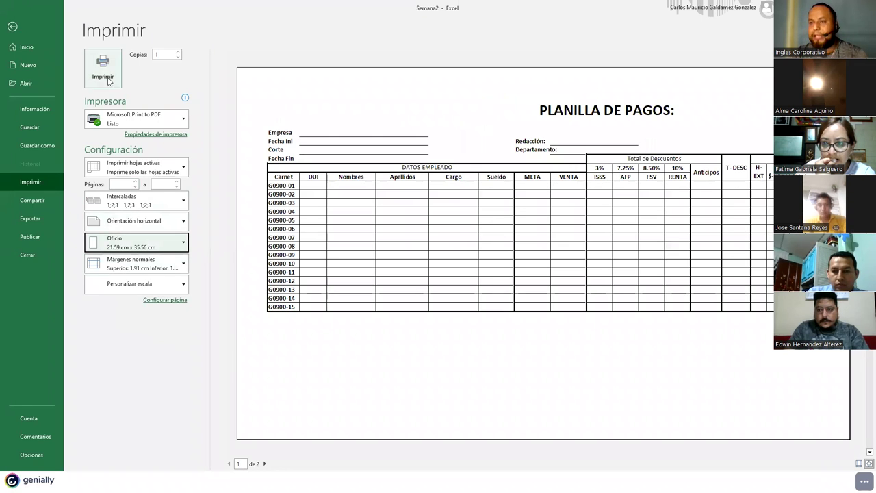
key(Escape)
Drag the page break so the table fits one page, then recheck the print preview.
click(784, 467)
drag(316, 152, 396, 167)
click(748, 466)
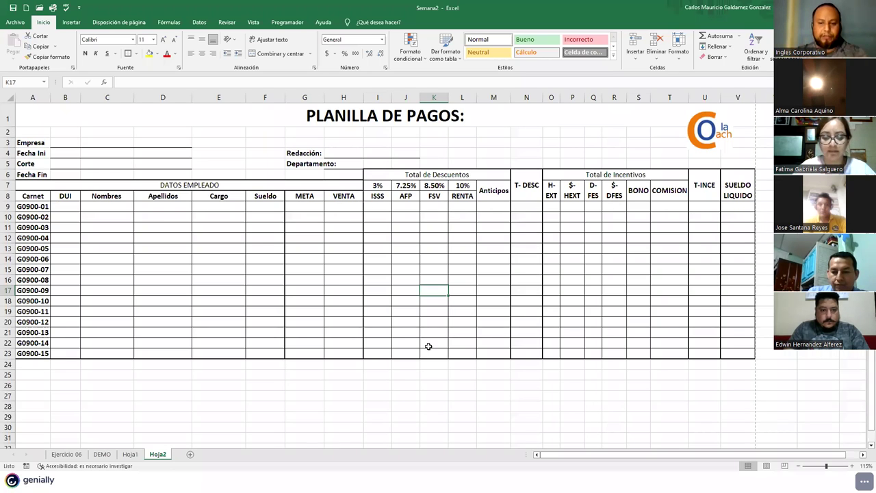
key(ctrl+p)
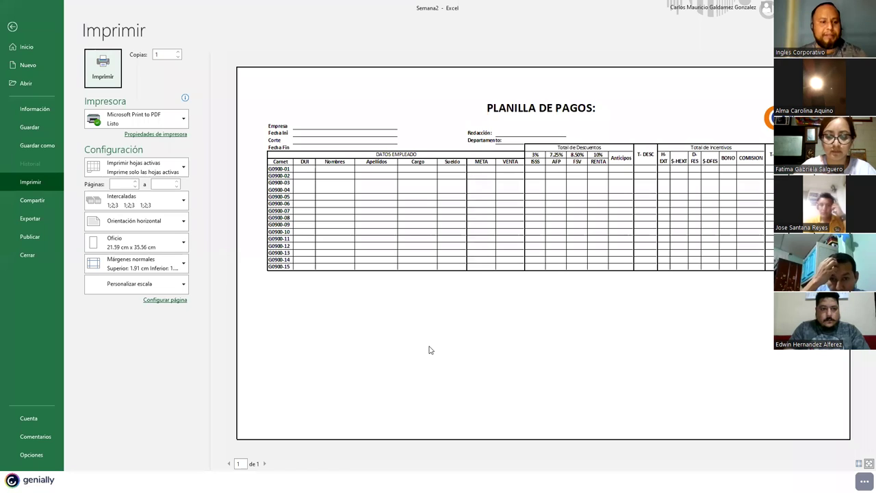
key(Escape)
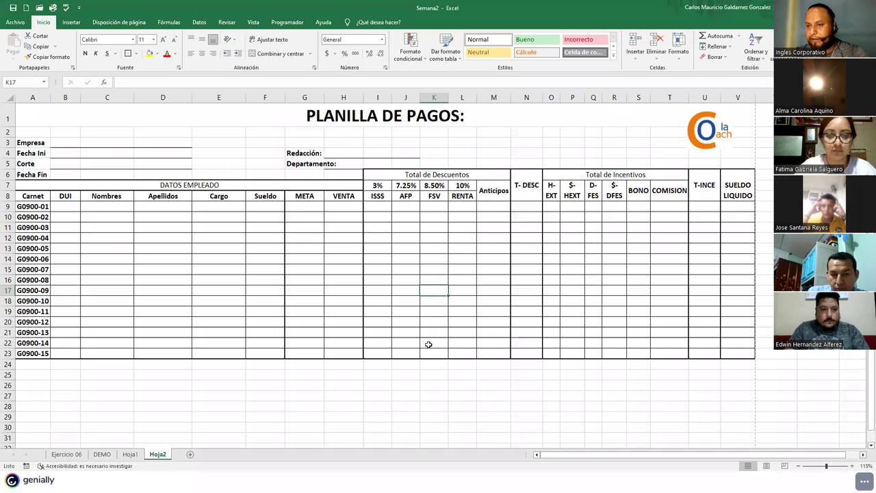
click(490, 279)
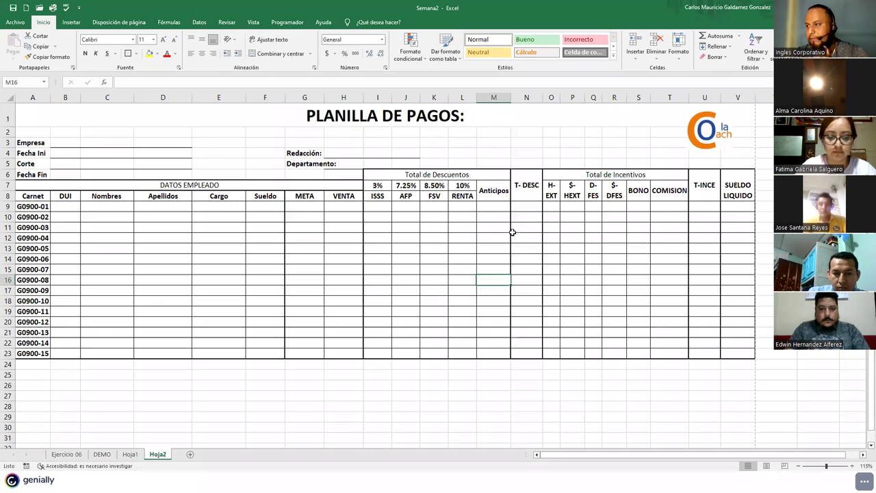
click(522, 192)
drag(393, 175, 726, 197)
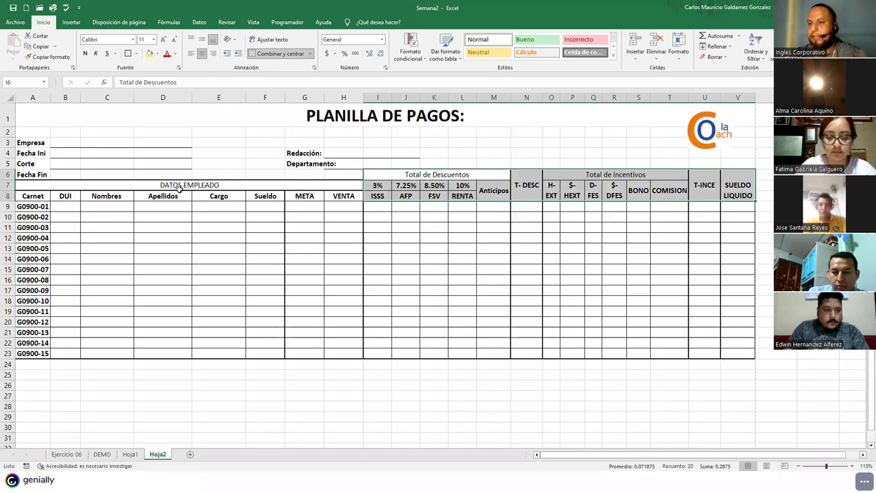
drag(40, 196, 342, 196)
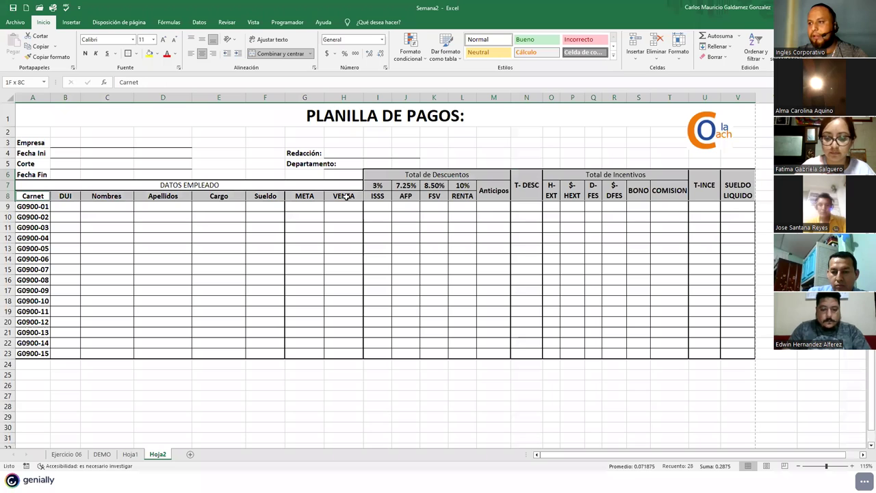
click(255, 258)
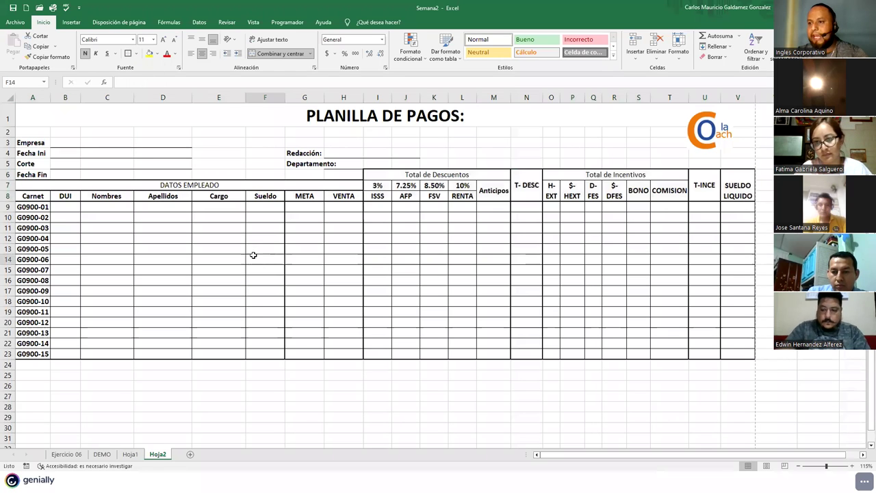
click(387, 174)
ctrl+click(578, 173)
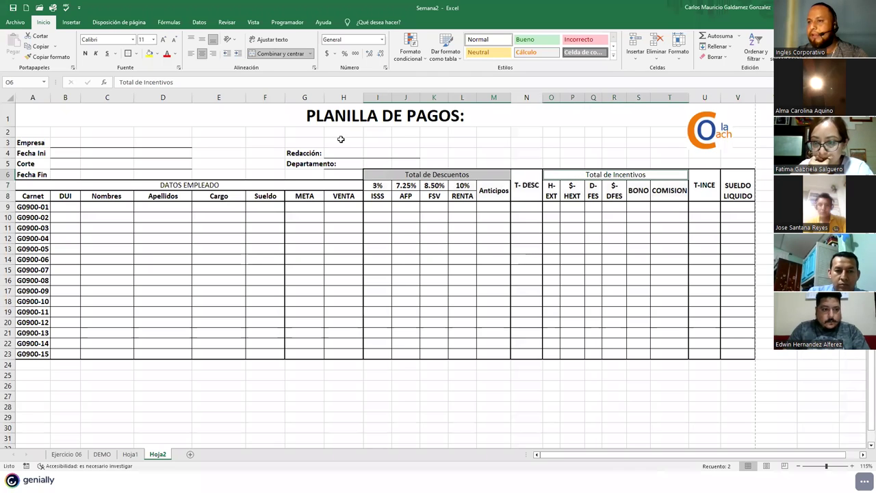
click(485, 186)
ctrl+click(667, 191)
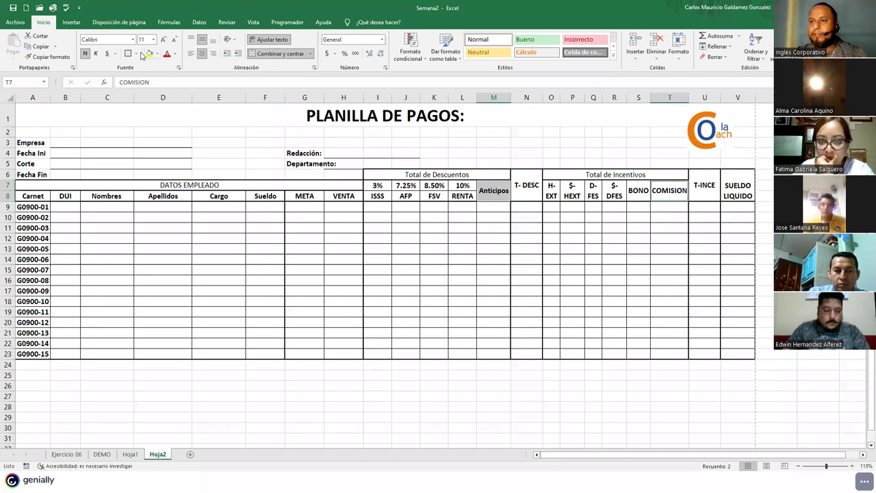
mouse_move(377, 186)
mouse_down()
mouse_move(462, 196)
mouse_move(378, 183)
mouse_up()
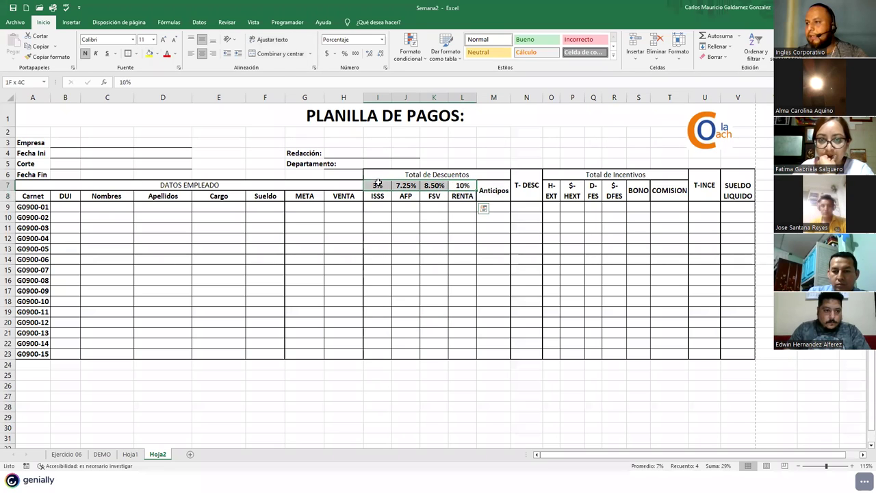
click(404, 299)
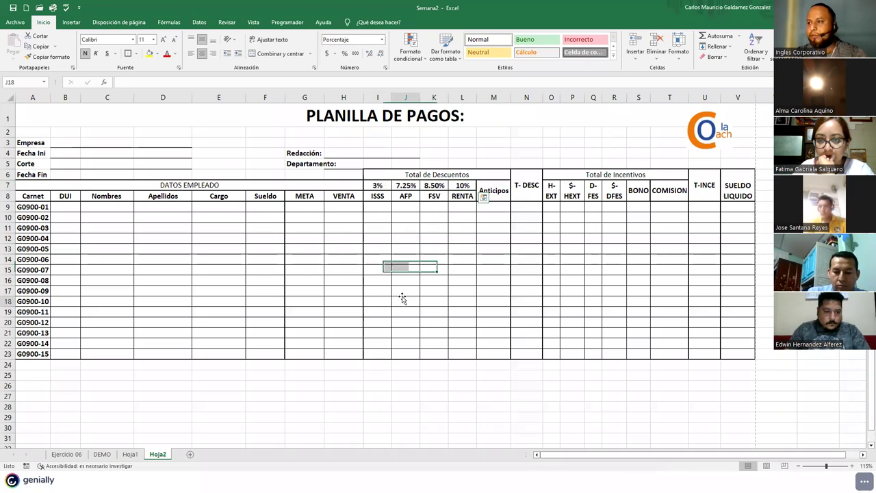
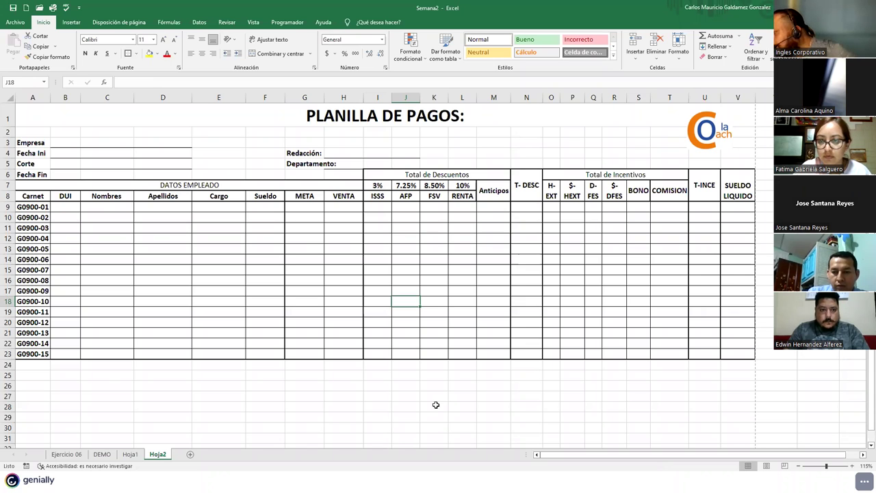
Give the discount rates in I7:L7 two decimals, so they read 3.00%, 7.25%, 8.50% and 10.00%.
click(233, 301)
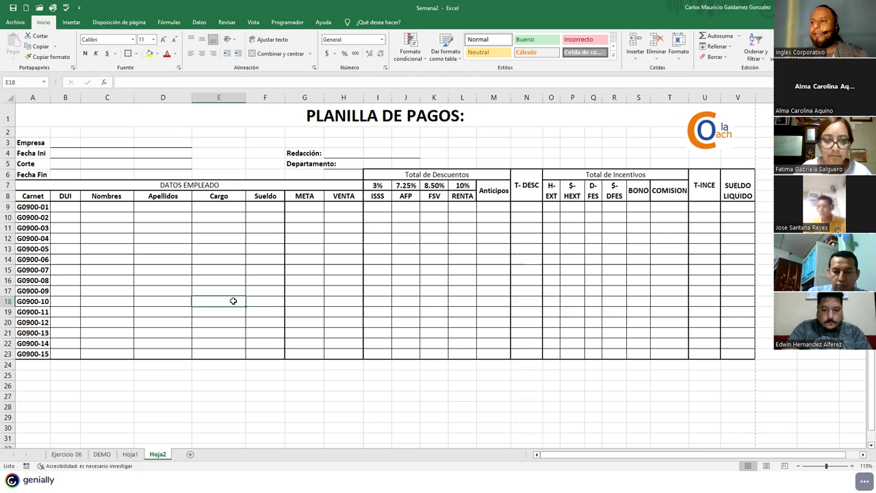
drag(386, 185, 463, 185)
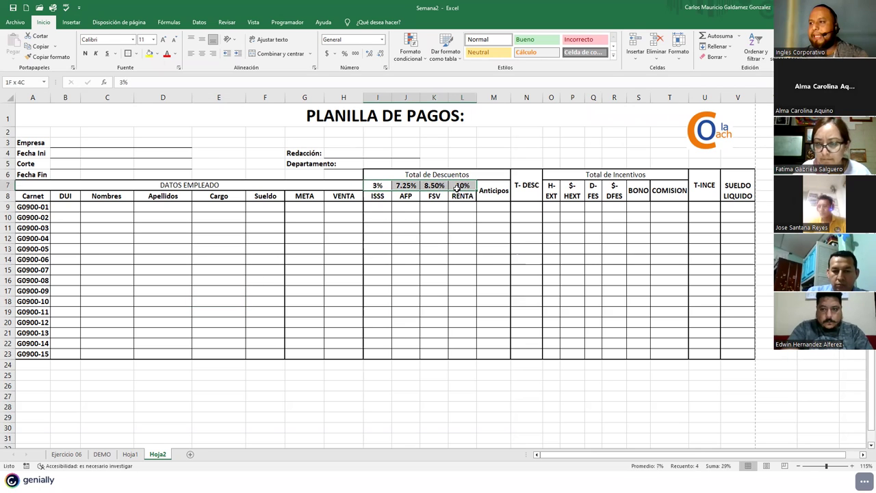
click(369, 55)
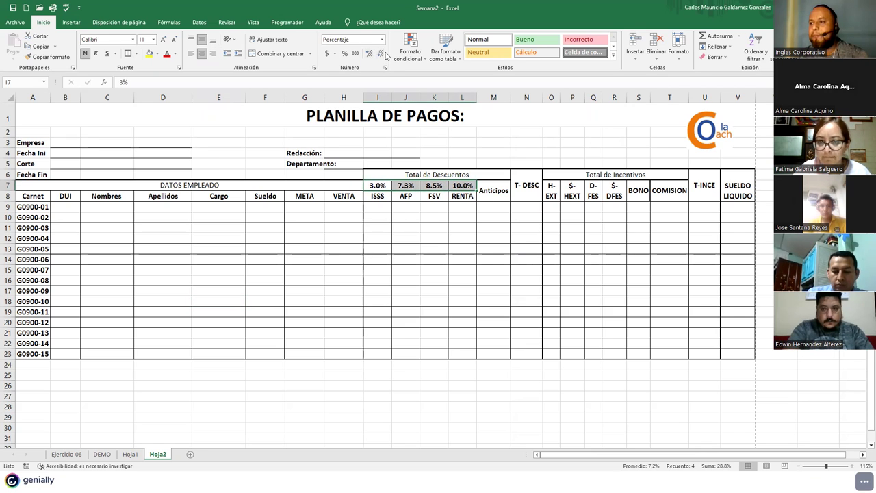
click(369, 54)
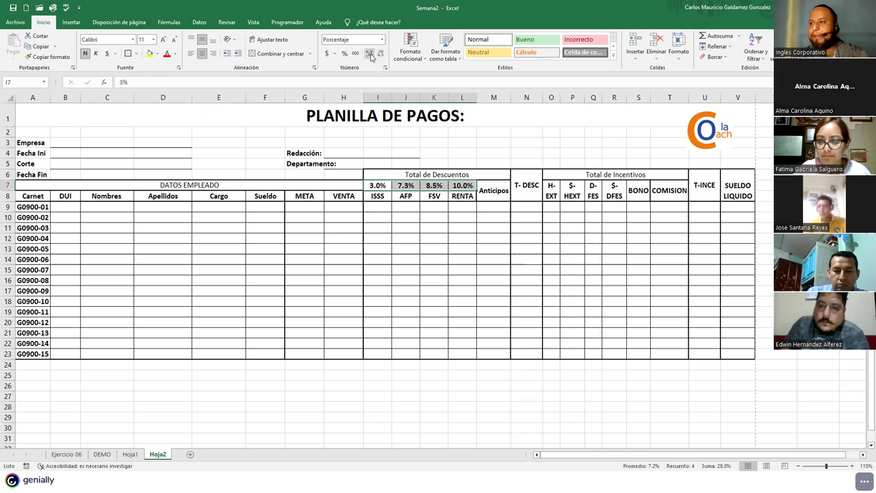
click(385, 208)
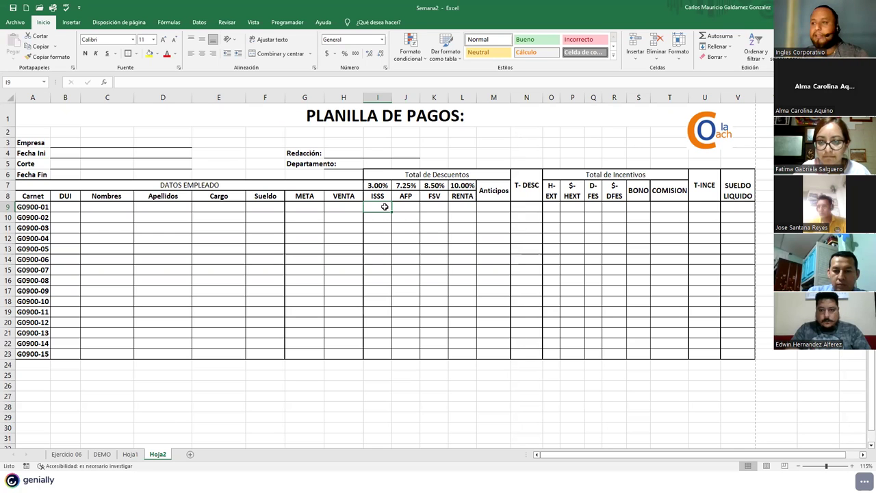
Multi-select F9:N23, P9:P23 and R9:V23, skipping the H-EXT and D-FES columns.
drag(265, 209, 265, 353)
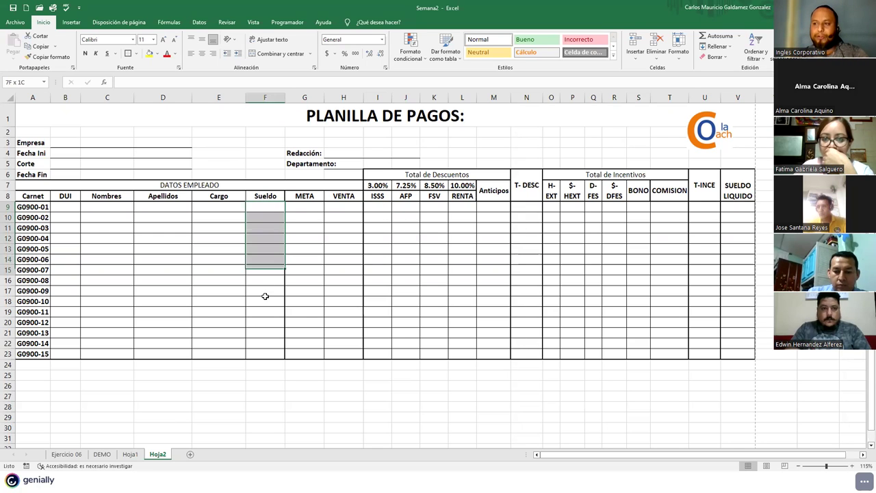
ctrl+drag(312, 207, 341, 354)
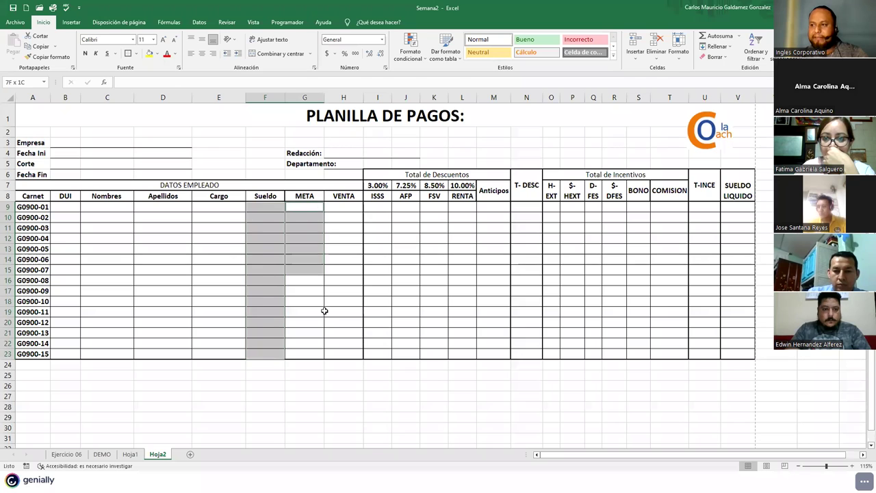
ctrl+drag(380, 207, 433, 207)
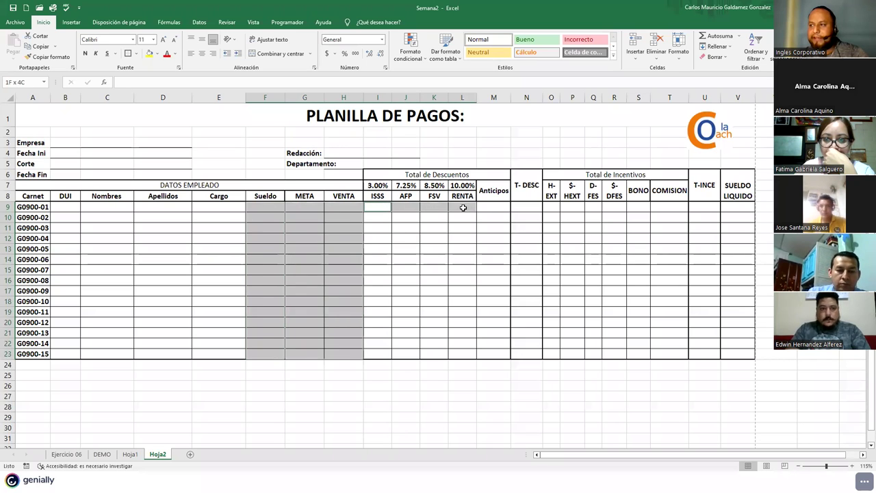
ctrl+drag(462, 207, 489, 355)
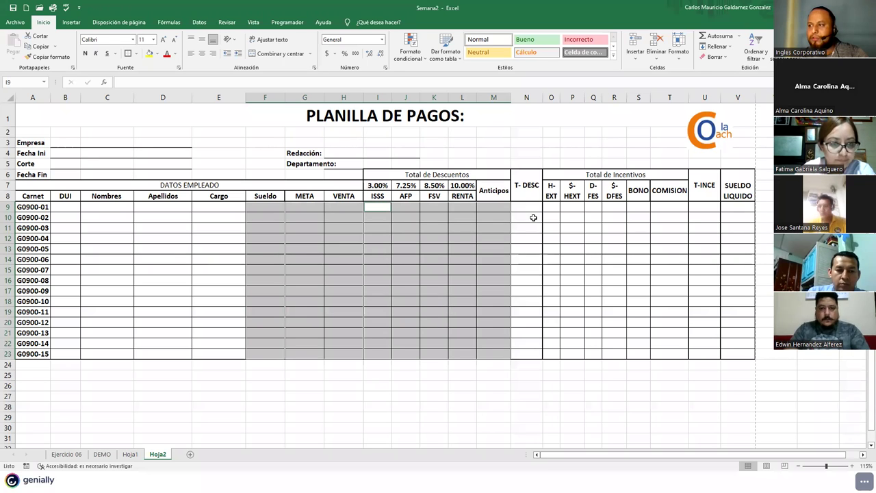
ctrl+drag(527, 207, 530, 332)
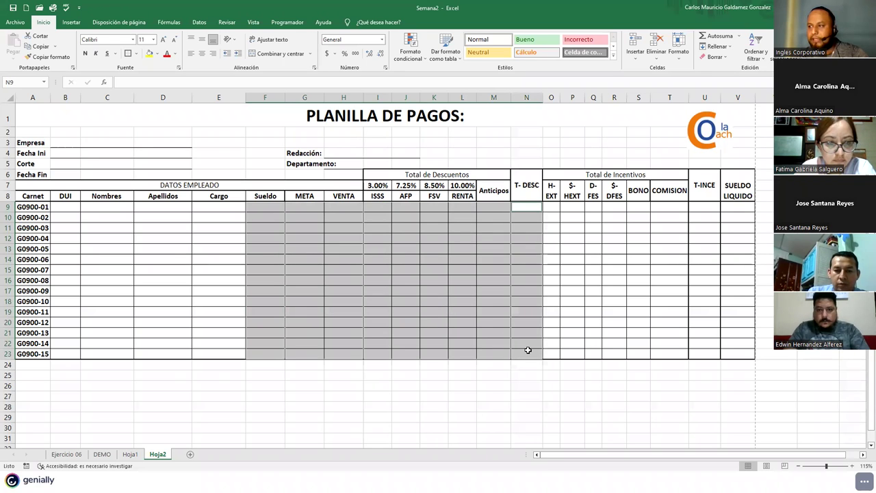
drag(573, 207, 577, 356)
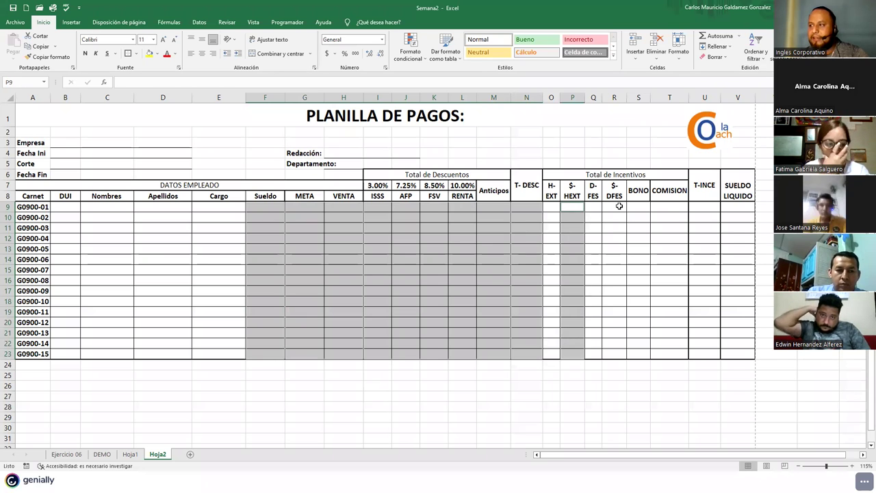
drag(619, 206, 618, 354)
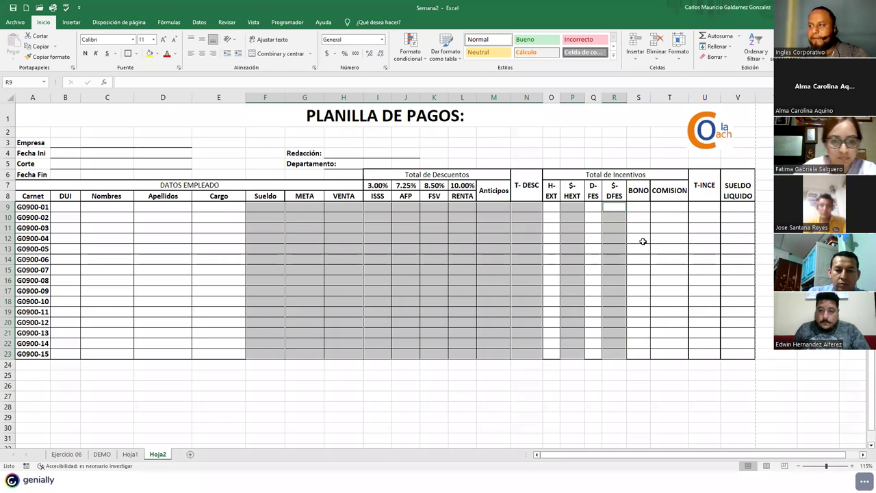
drag(645, 207, 664, 354)
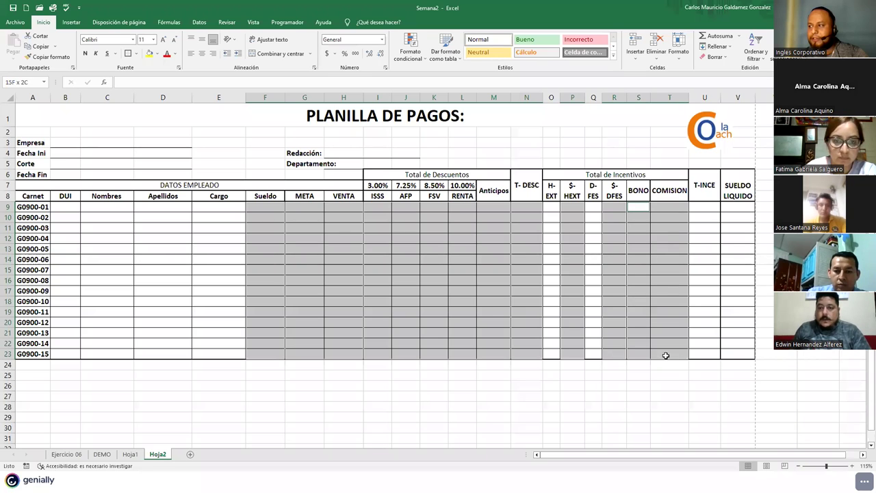
drag(708, 207, 731, 355)
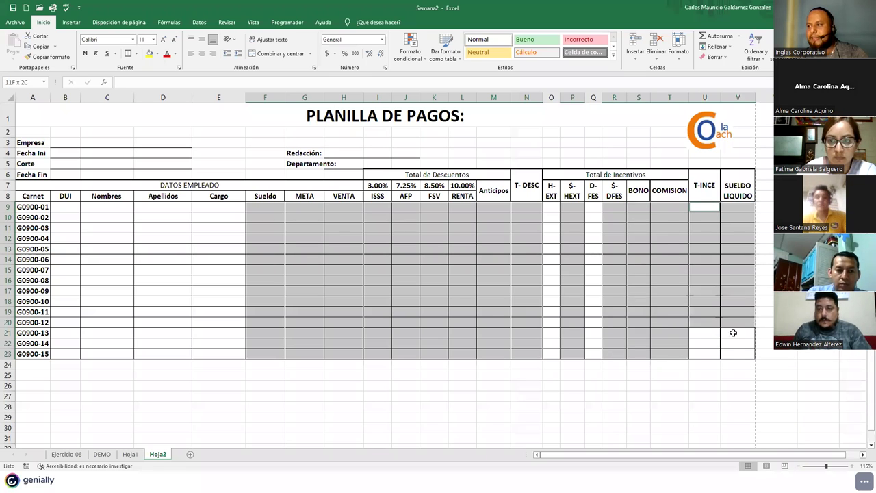
Apply the Contabilidad accounting format to the selected money columns.
click(382, 41)
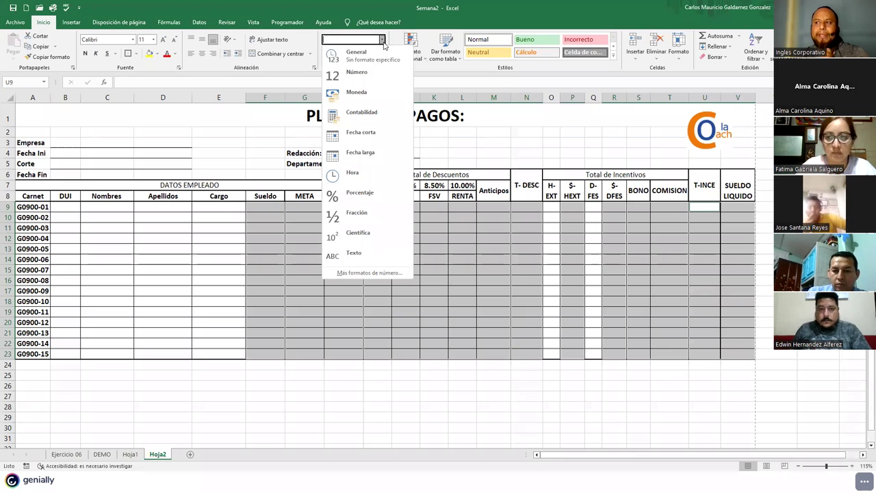
click(366, 117)
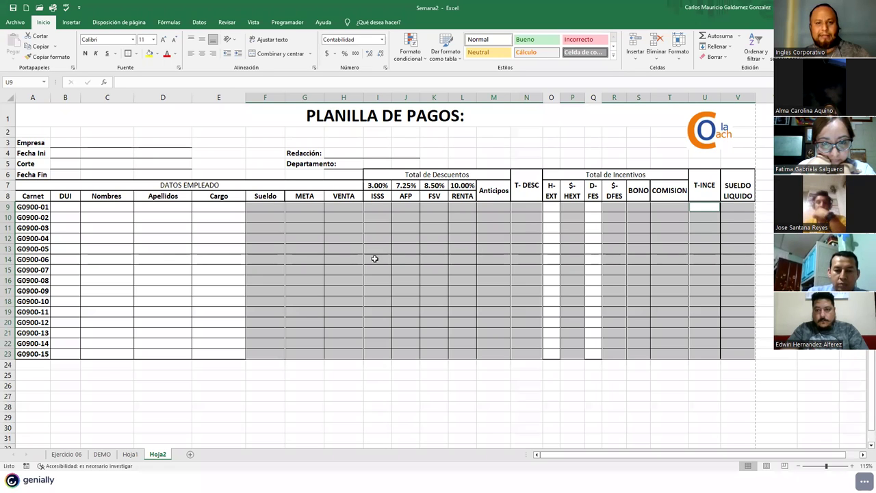
ctrl+scroll(374, 259, up, 1)
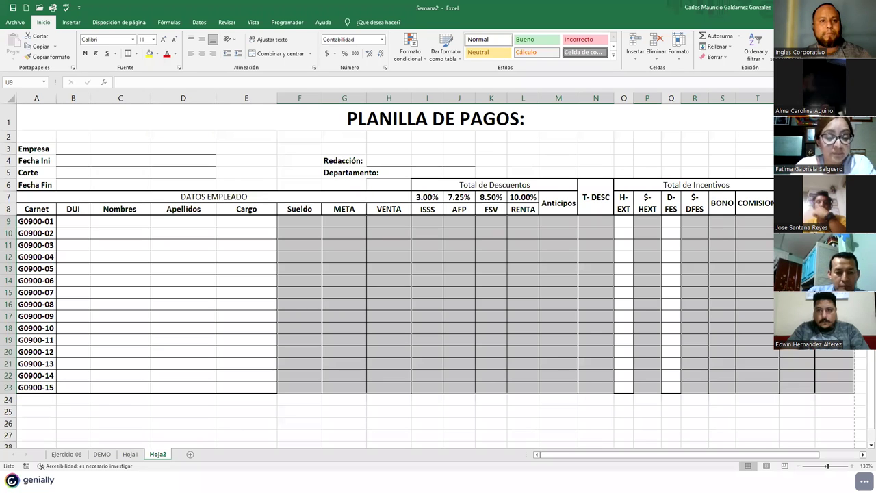
key(Right)
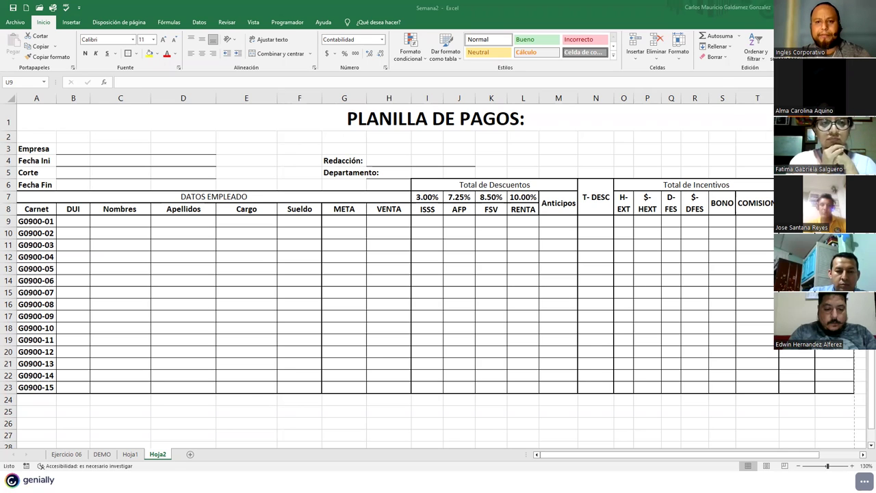
Format the H-EXT and D-FES cells, O9:O23 and Q9:Q23, as Número.
click(388, 280)
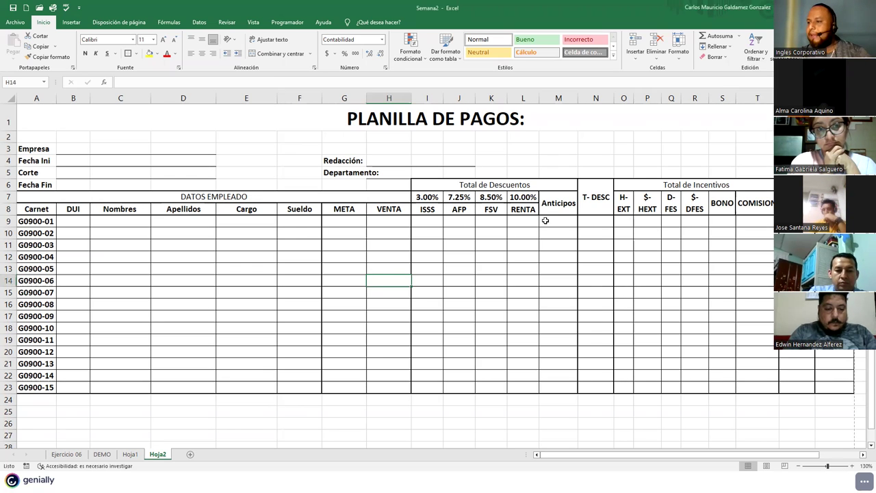
drag(298, 215, 719, 234)
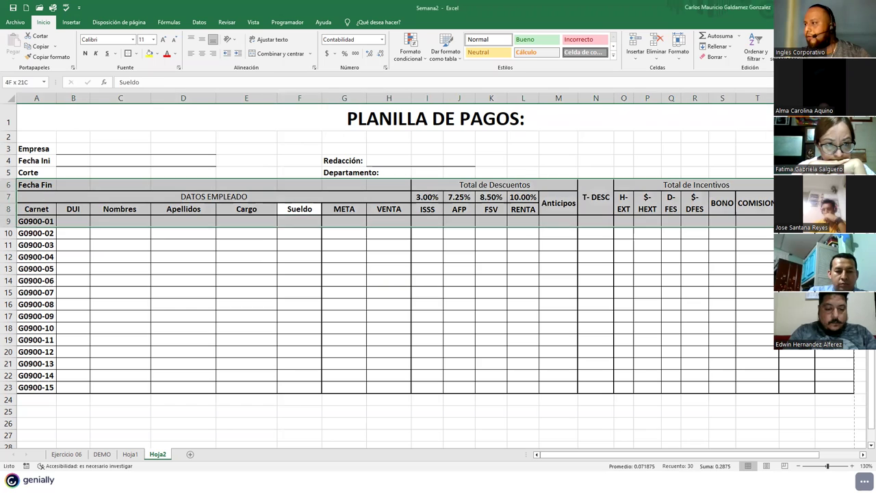
mouse_move(293, 222)
mouse_down()
mouse_move(723, 380)
mouse_move(823, 386)
mouse_up()
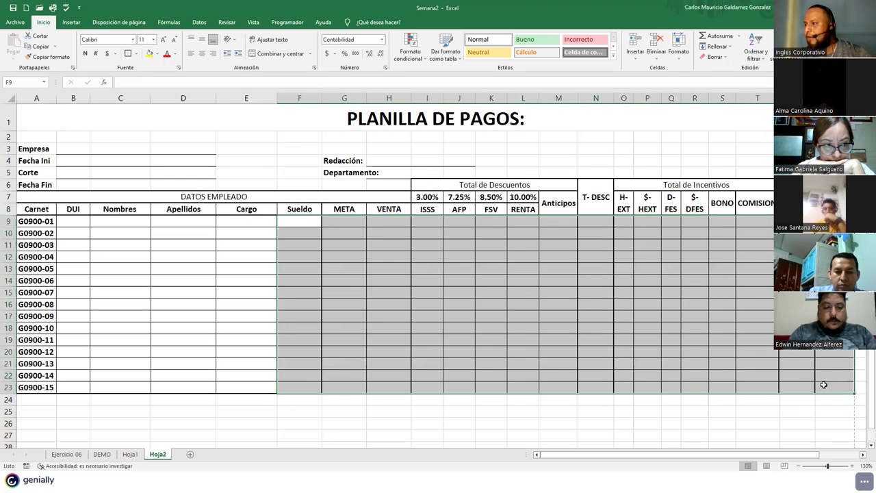
drag(620, 219, 624, 387)
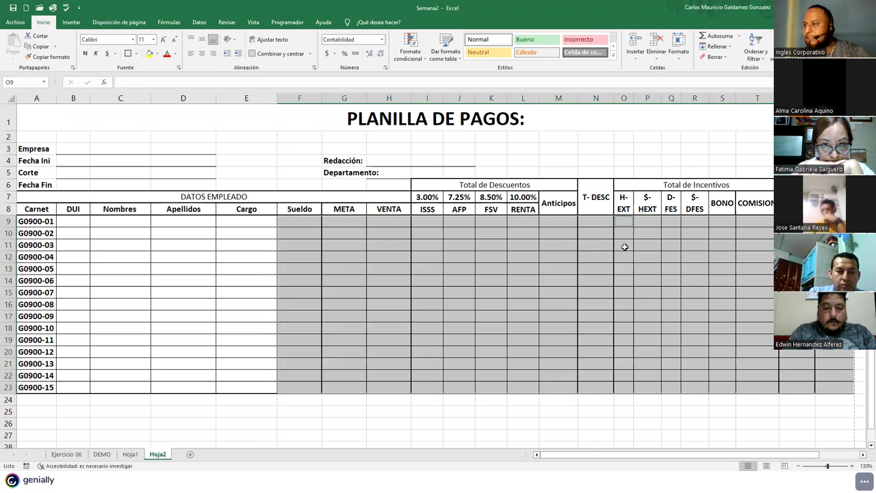
ctrl+drag(672, 222, 676, 385)
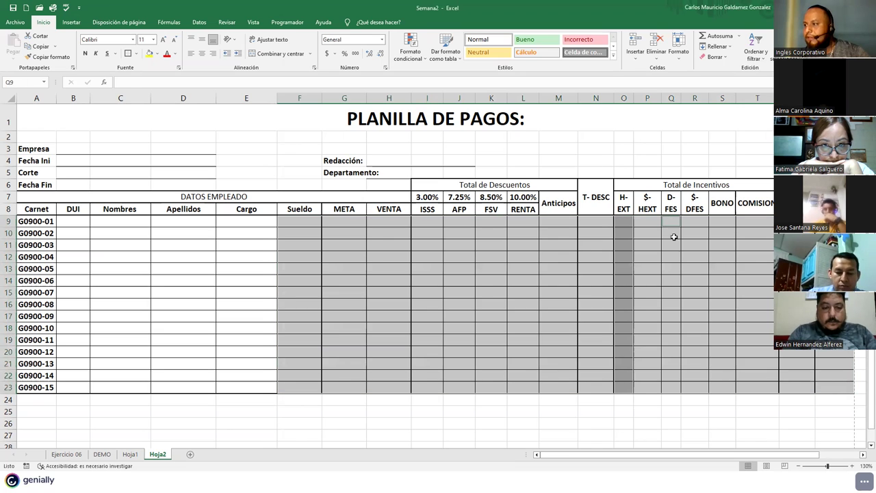
click(677, 386)
drag(621, 220, 624, 389)
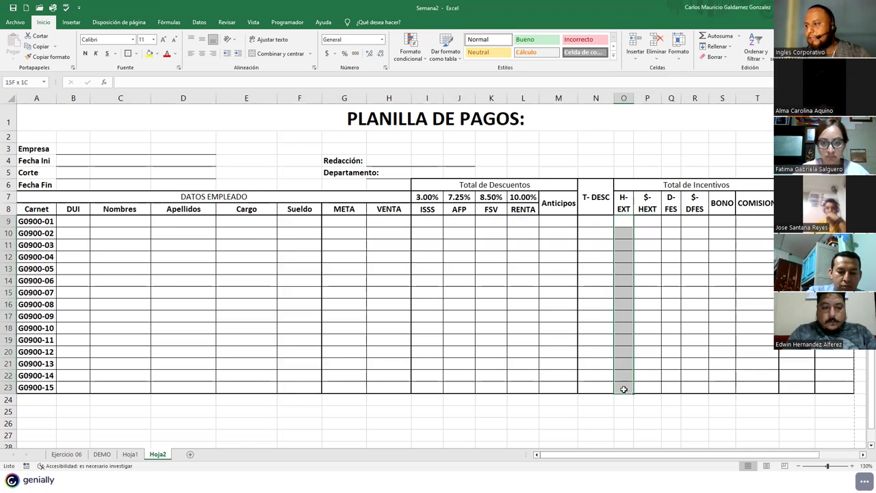
ctrl+drag(671, 221, 673, 385)
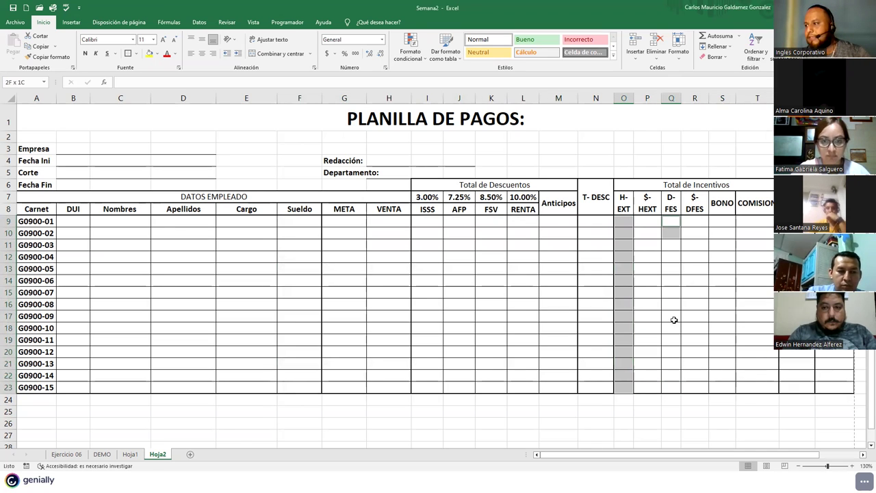
click(382, 40)
click(373, 83)
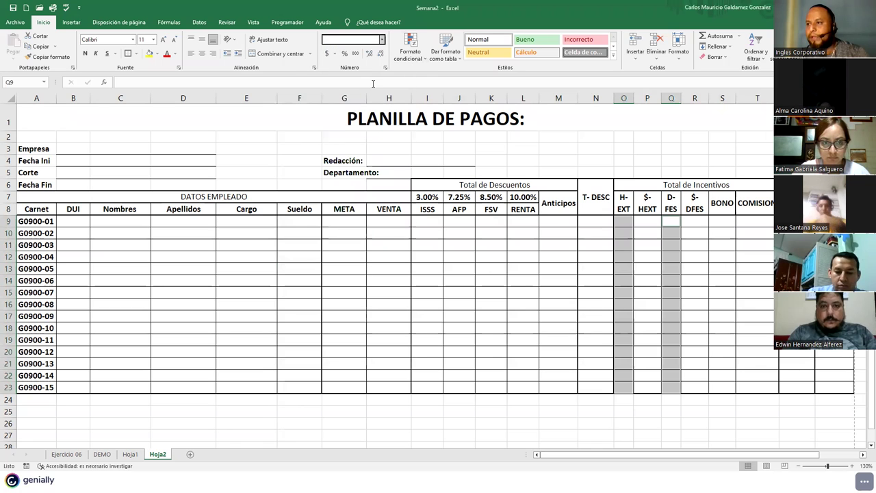
Enter 5 in $-HEXT cell P9.
click(631, 220)
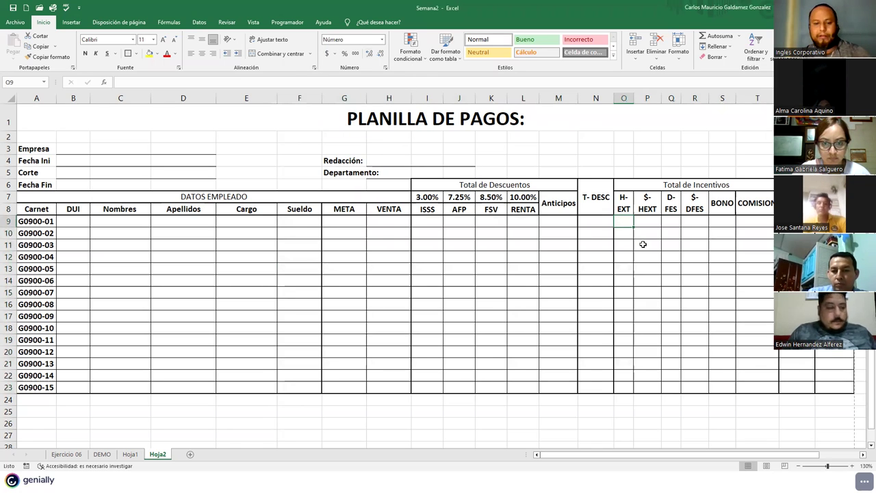
key(Right)
text(5)
key(Return)
key(Up)
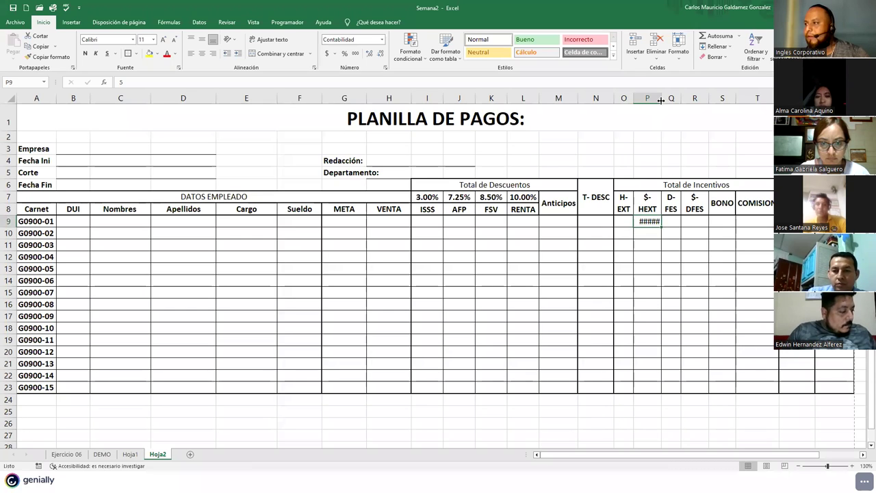
Enter 3 overtime hours in H-EXT cell O9.
double_click(661, 98)
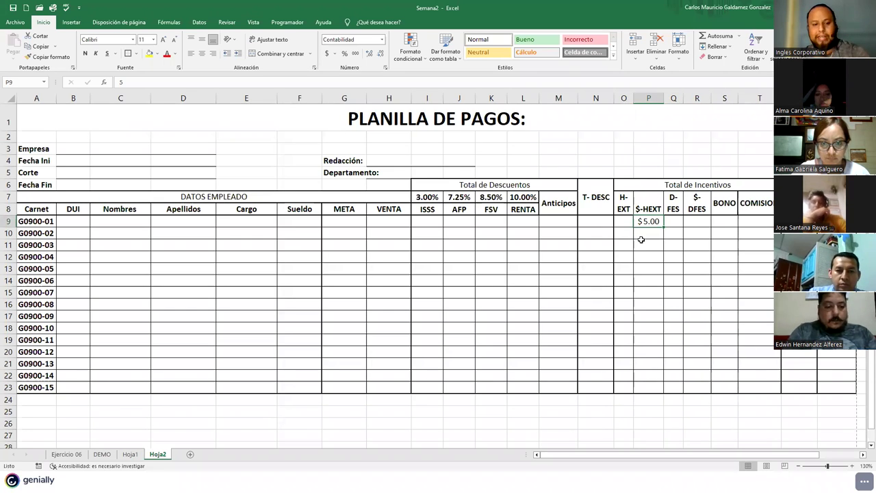
key(ctrl+z)
click(624, 222)
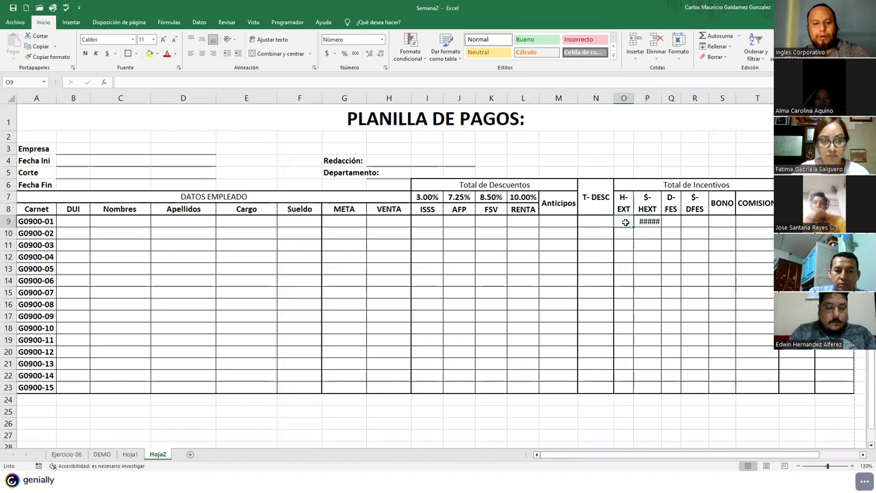
text(3)
key(Return)
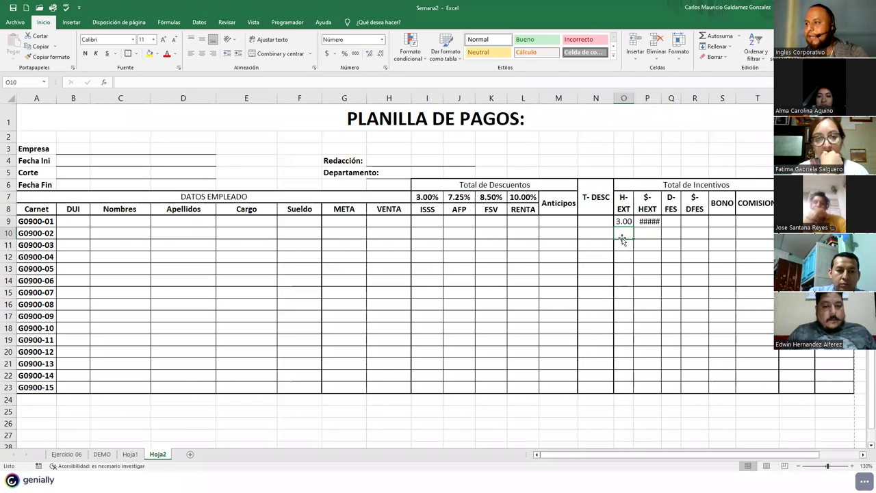
Switch O9 and the H-EXT and D-FES columns to General format.
click(622, 222)
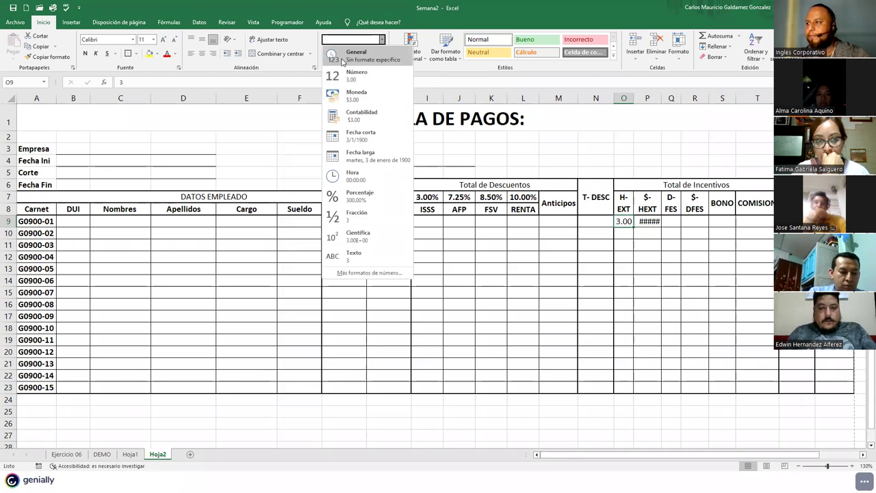
click(345, 56)
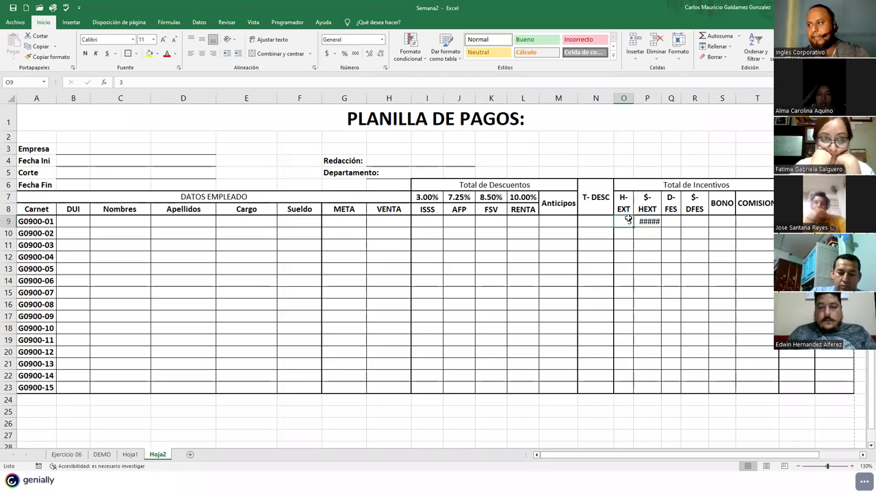
drag(624, 222, 624, 388)
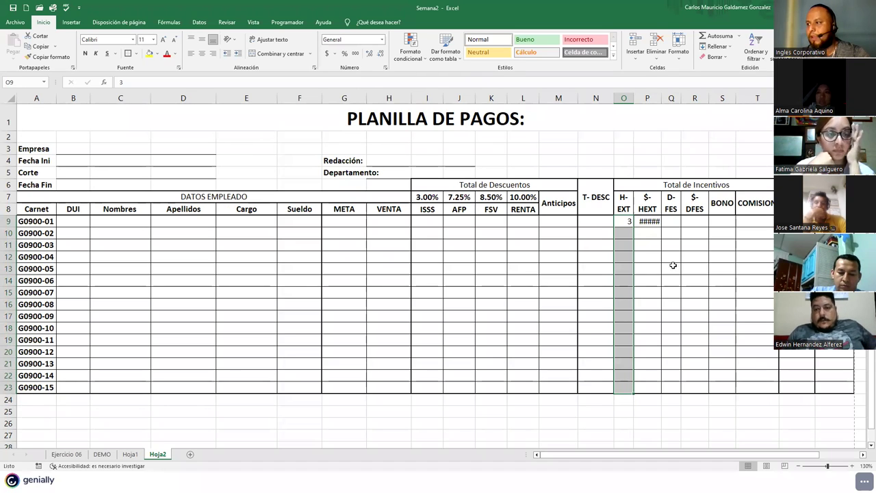
ctrl+drag(671, 221, 671, 388)
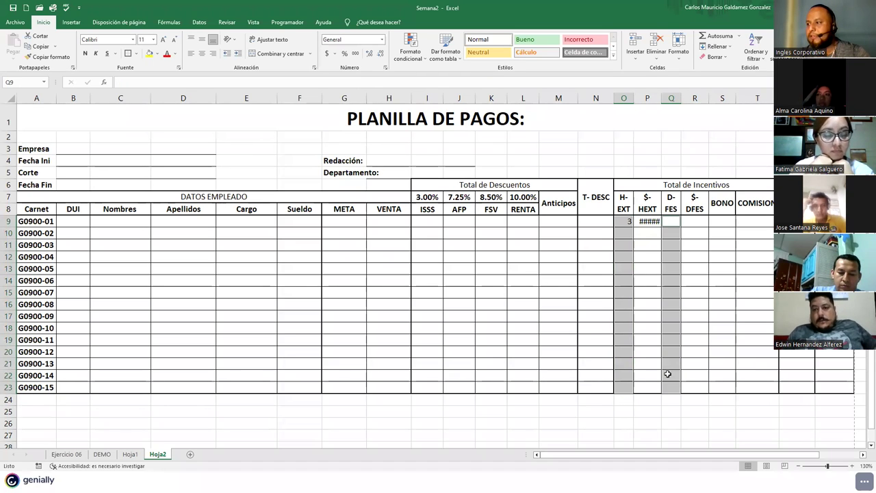
click(381, 39)
click(356, 54)
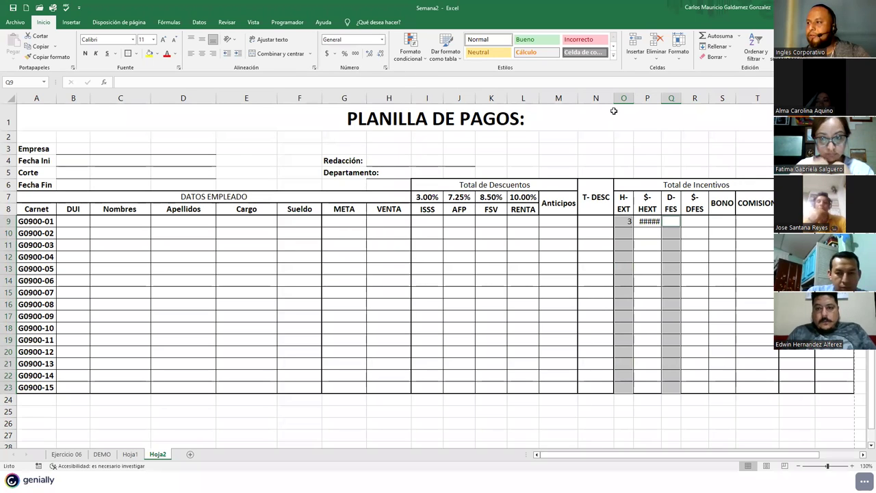
drag(613, 101, 660, 100)
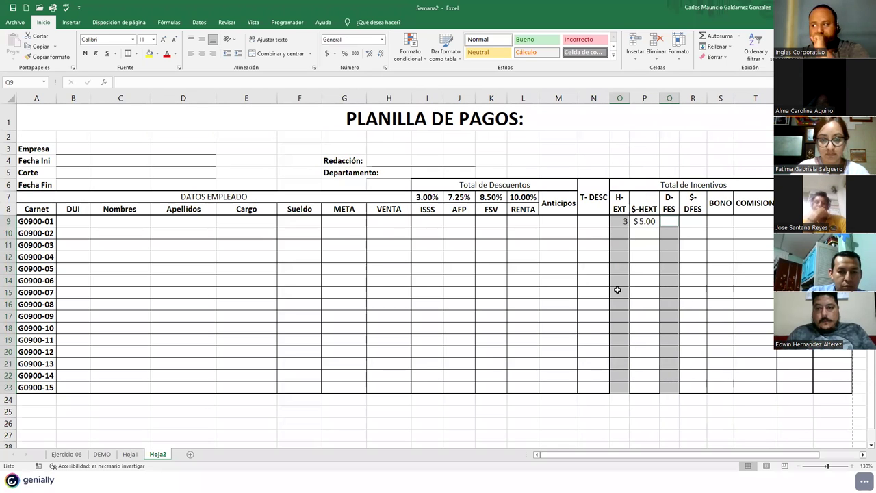
click(621, 222)
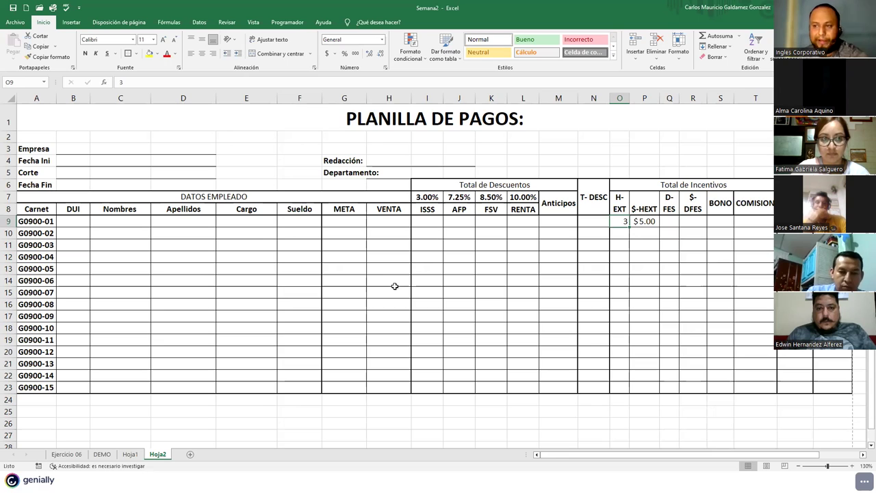
click(68, 221)
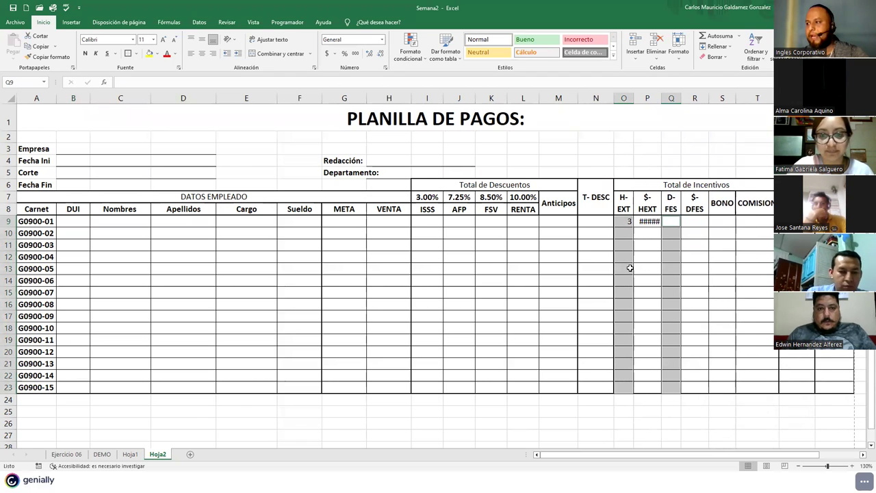
Undo the recent overtime entries and formatting changes.
key(ctrl+z)
key(ctrl+z)
key(ctrl+z)
key(ctrl+z)
key(ctrl+z)
scroll(630, 268, down, 1)
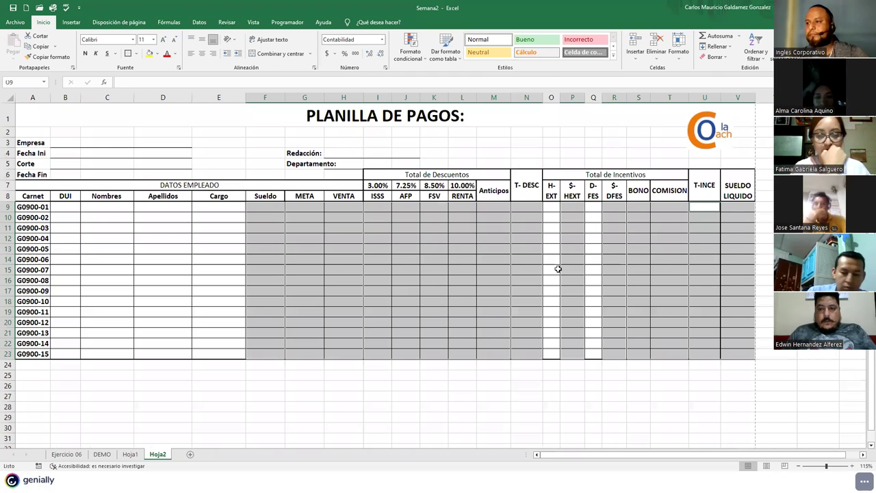
key(ctrl+z)
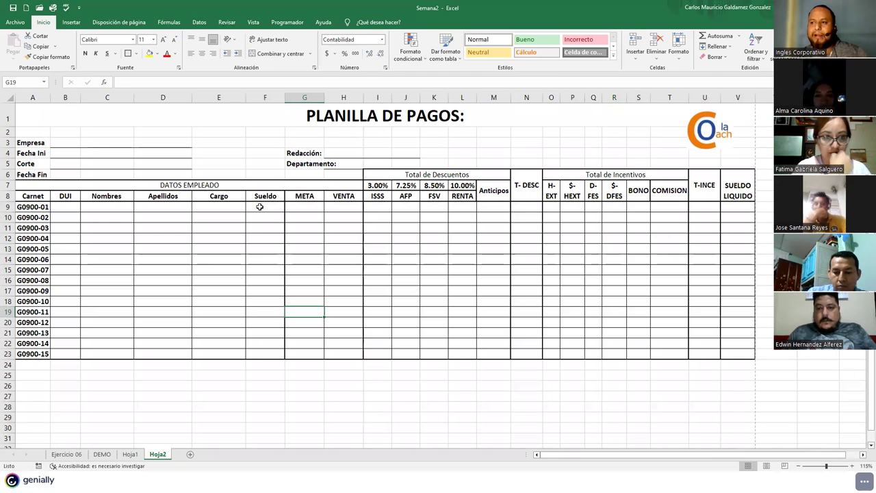
Apply accounting format to F9:N23, $-HEXT, $-DFES and BONO through SUELDO LIQUIDO.
click(260, 206)
mouse_move(261, 207)
mouse_down()
mouse_move(523, 210)
mouse_move(524, 354)
mouse_up()
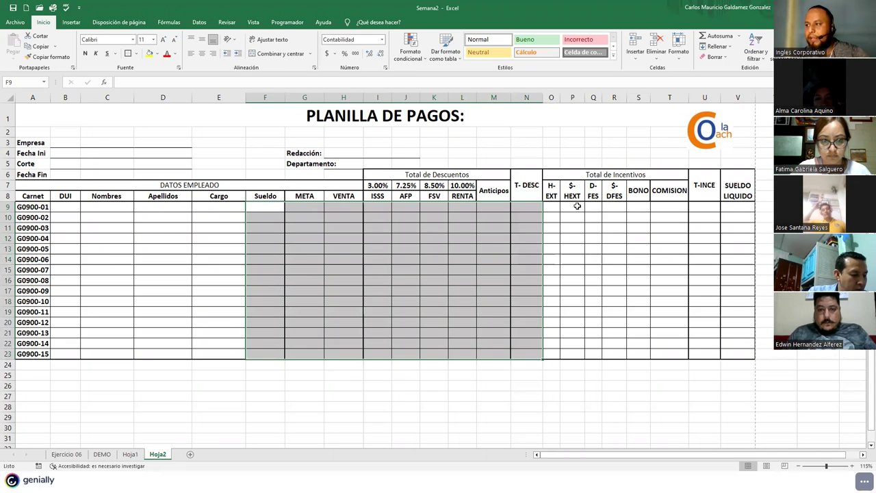
drag(575, 206, 573, 353)
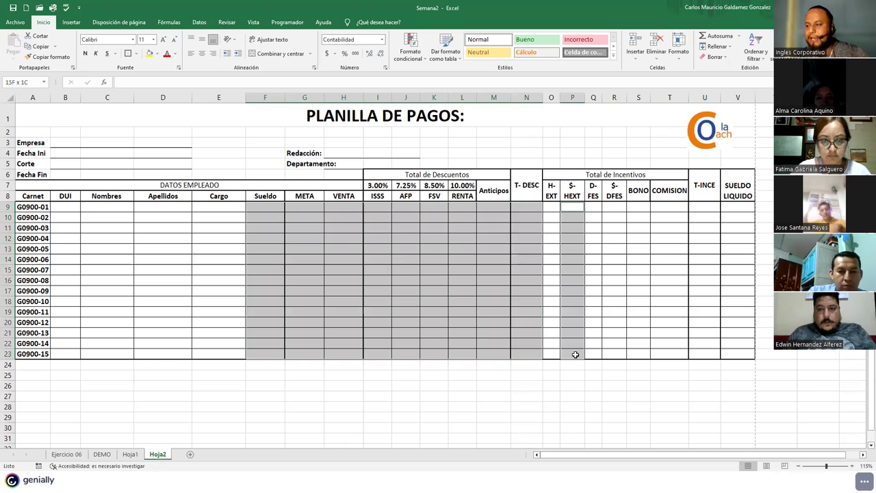
ctrl+drag(612, 207, 611, 356)
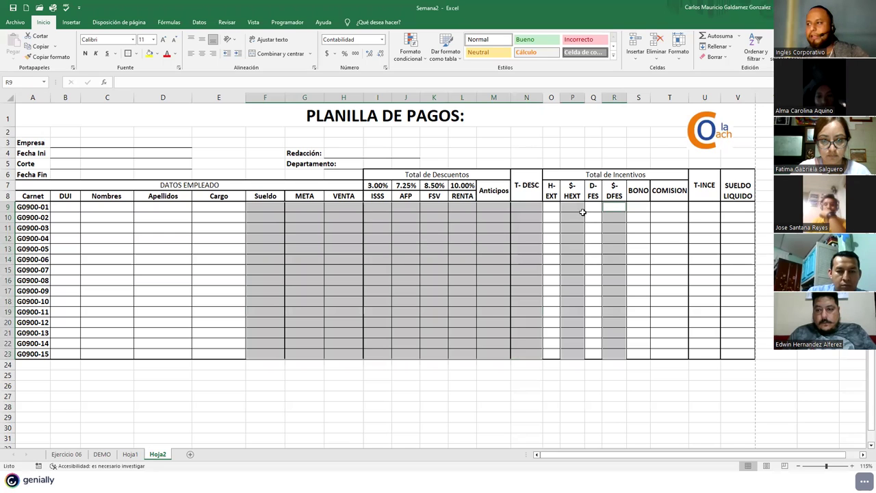
click(645, 207)
drag(654, 209, 730, 210)
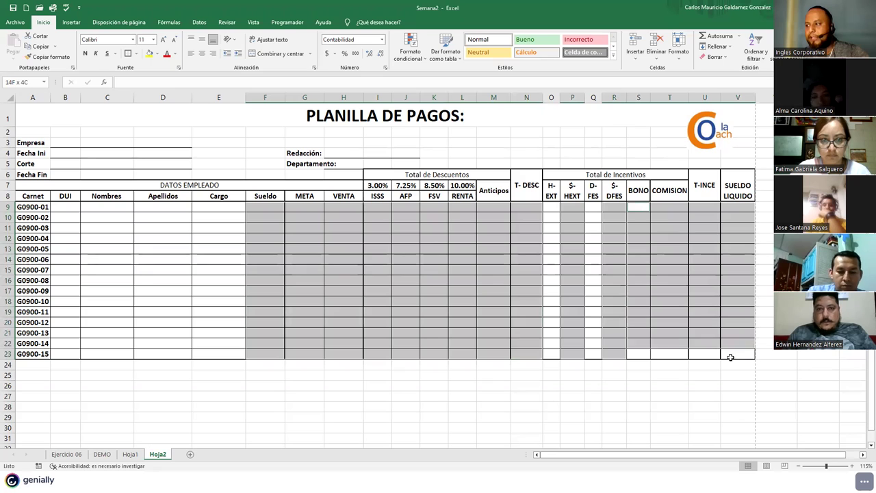
drag(729, 209, 730, 356)
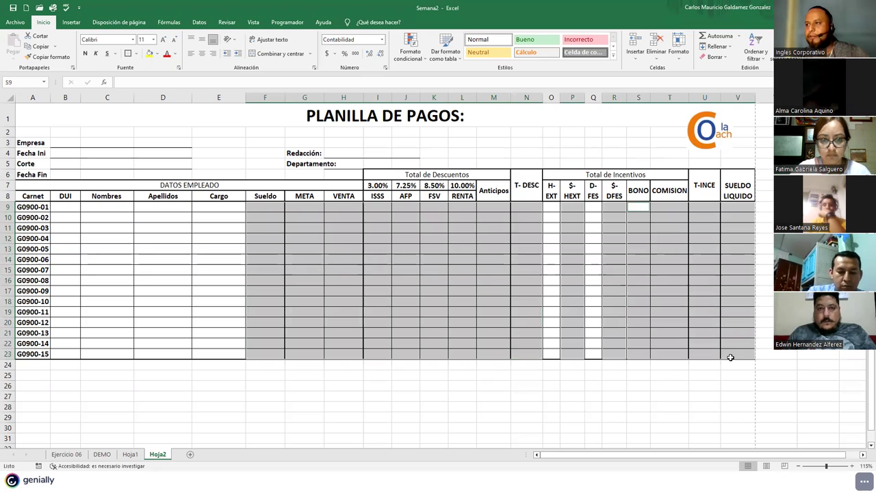
click(382, 39)
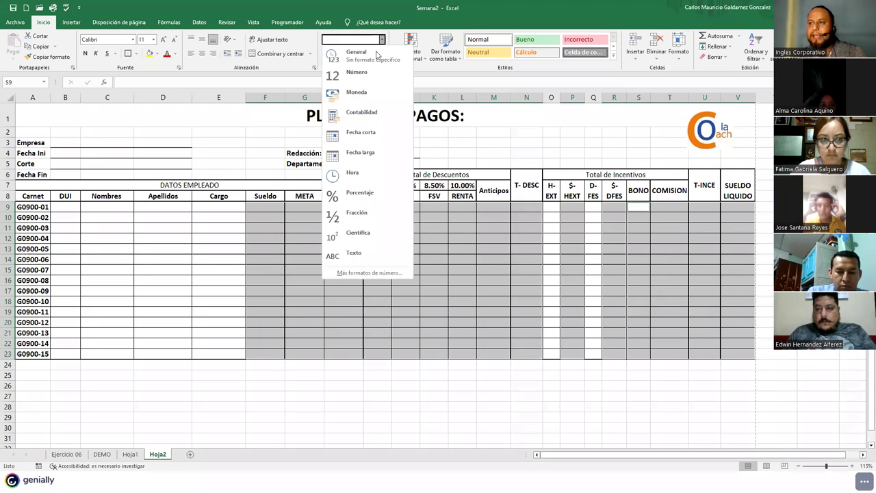
click(375, 39)
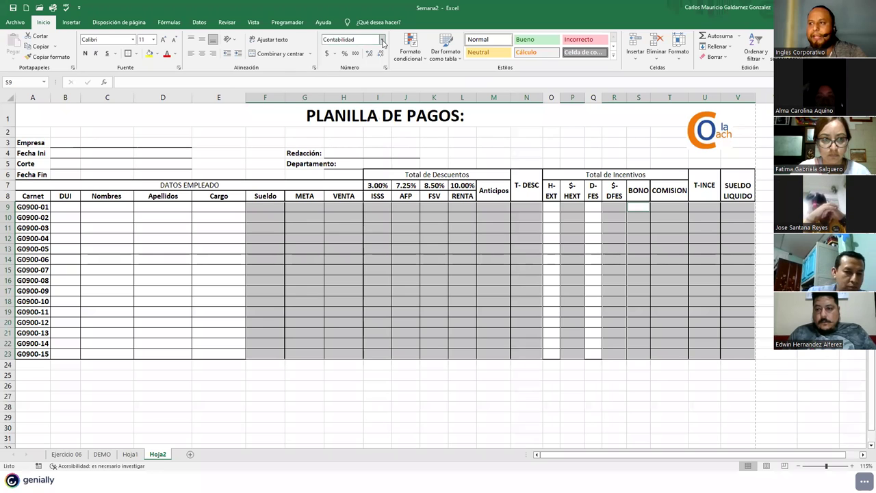
click(382, 39)
click(366, 123)
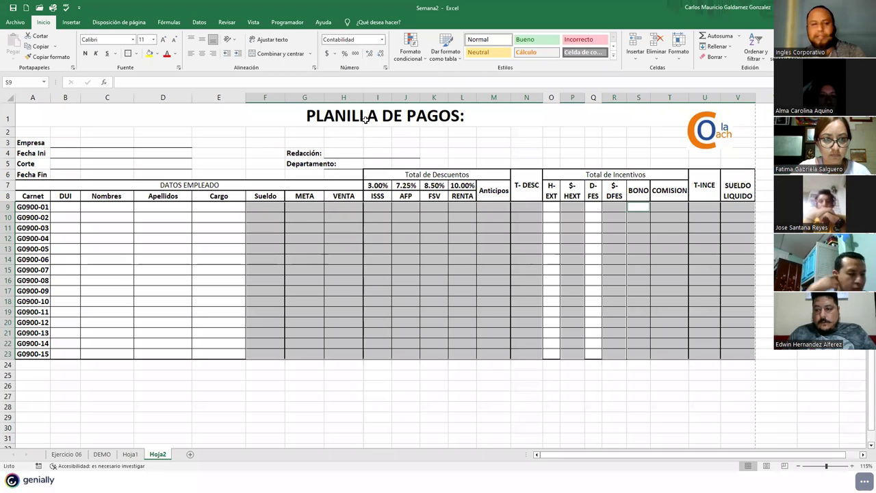
Check that the H-EXT and D-FES columns remain in General format.
drag(554, 212, 553, 354)
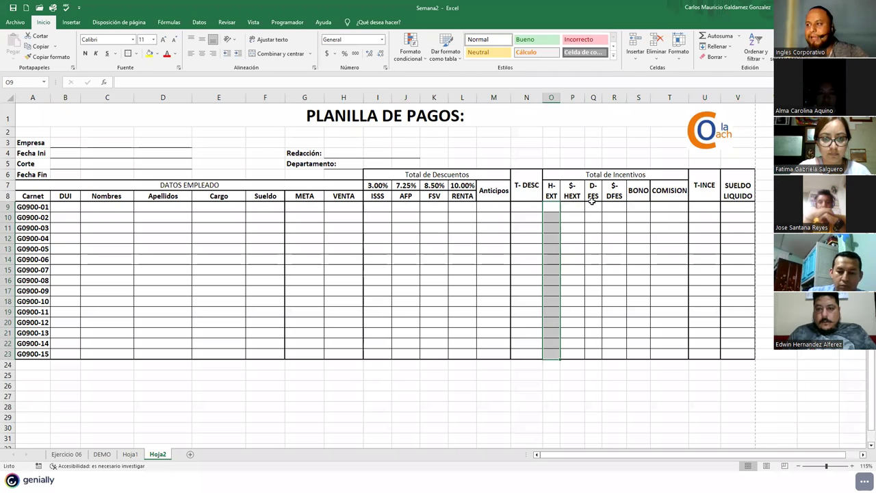
ctrl+drag(593, 207, 593, 354)
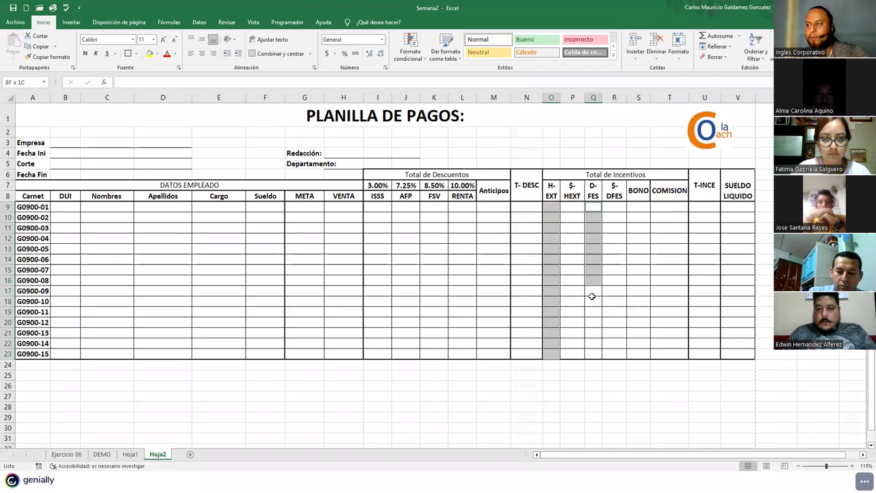
click(383, 40)
key(Escape)
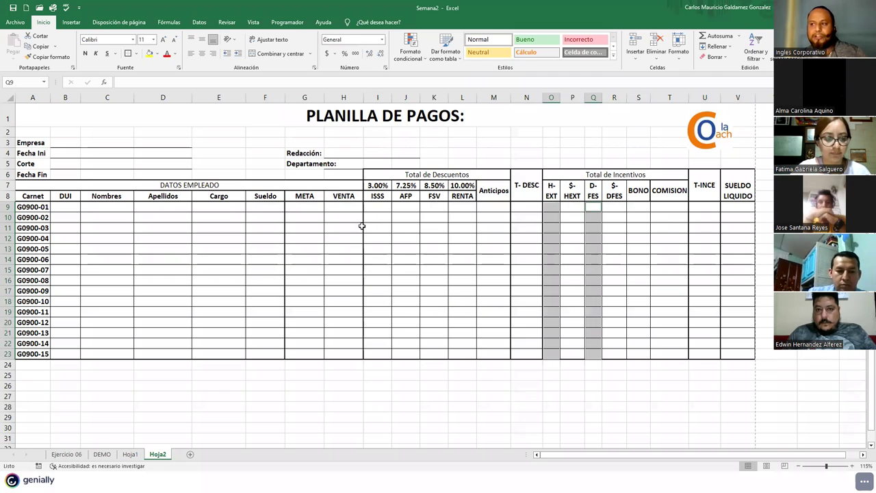
click(362, 226)
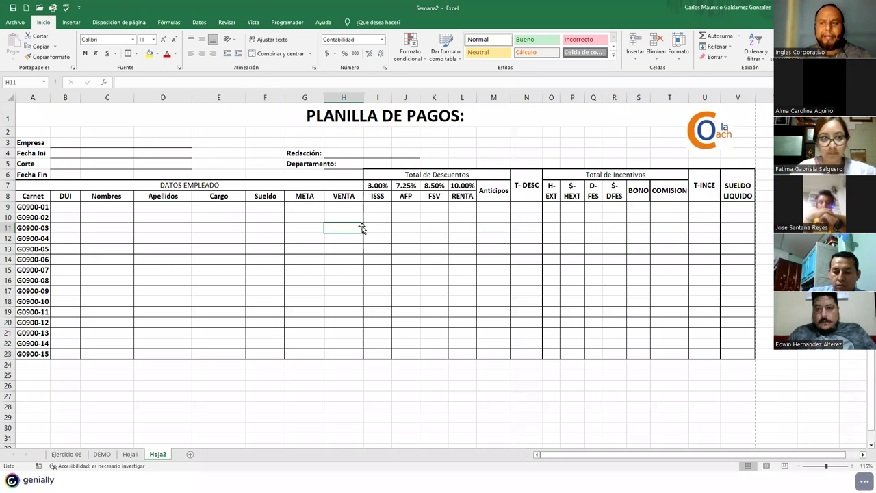
Enter the first employee's DUI number and fit column B to it.
click(65, 207)
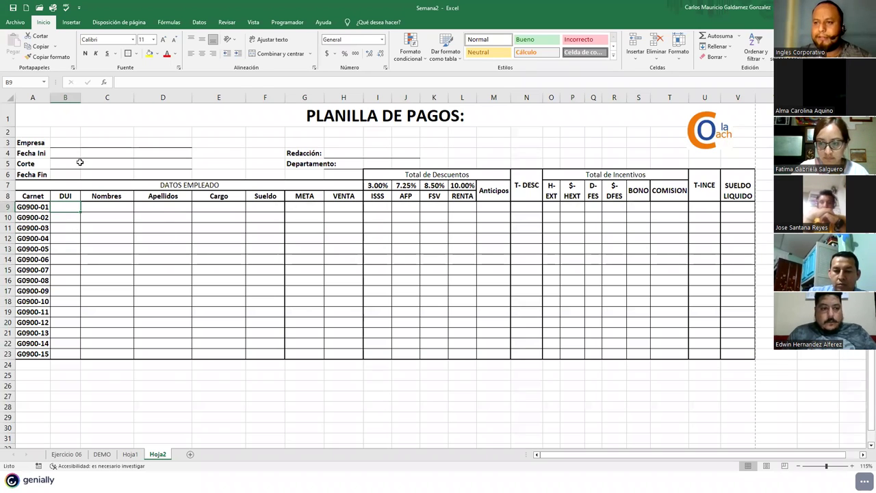
drag(80, 98, 89, 113)
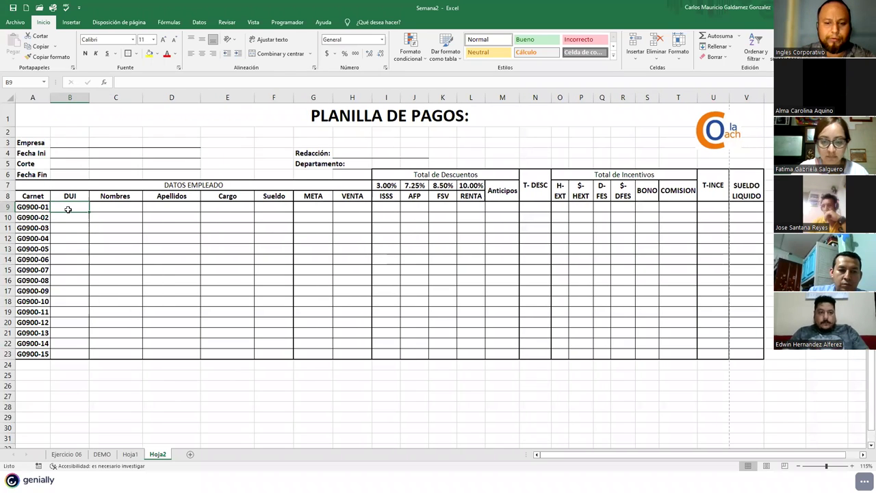
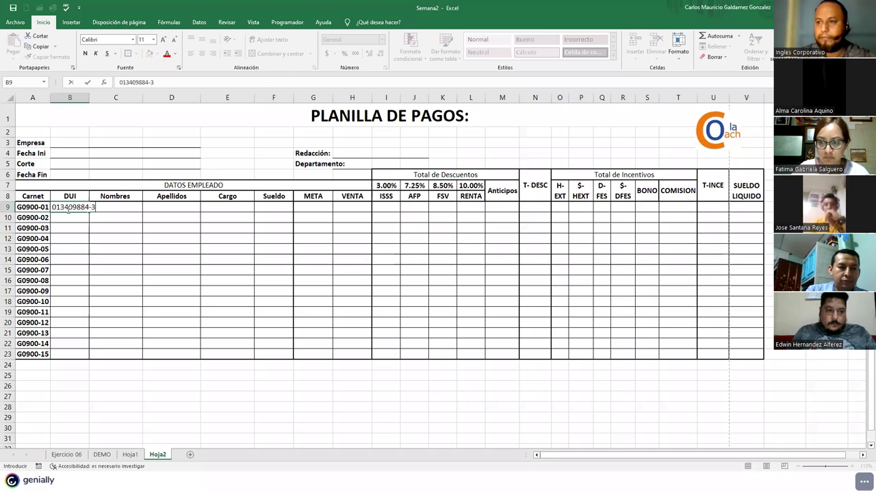
key(Return)
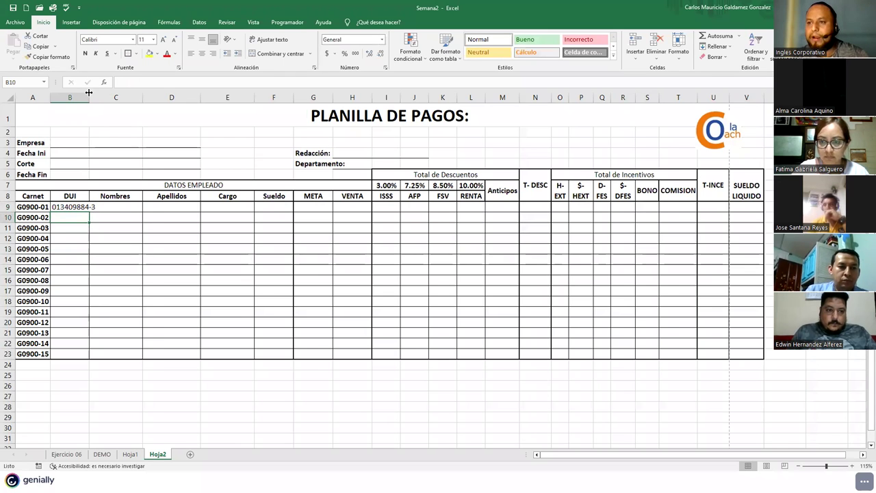
double_click(89, 97)
Fill in the first employee's first names and surnames.
click(122, 206)
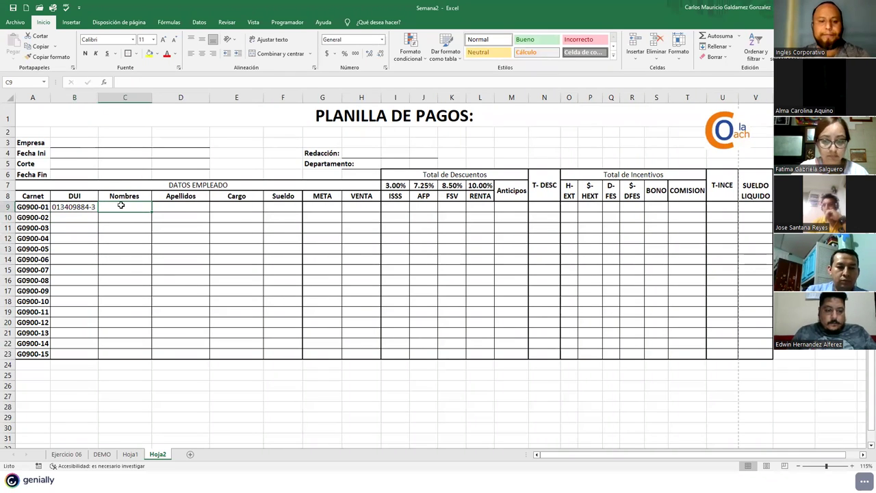
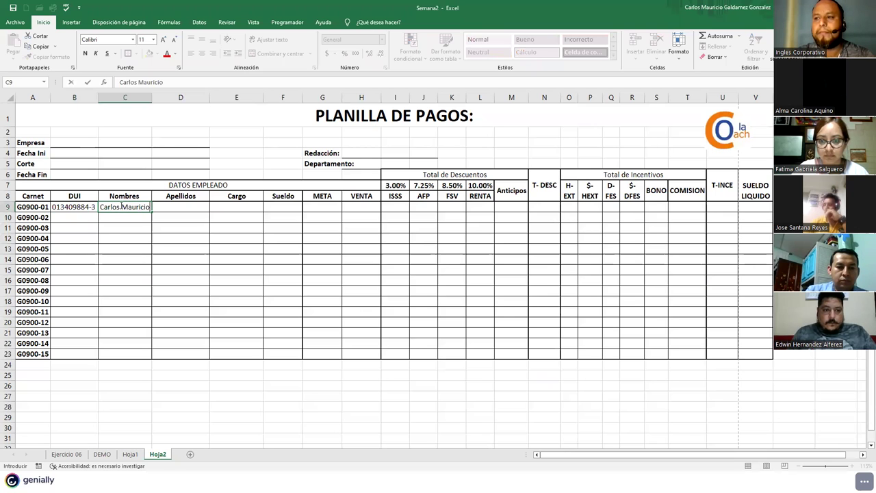
key(Tab)
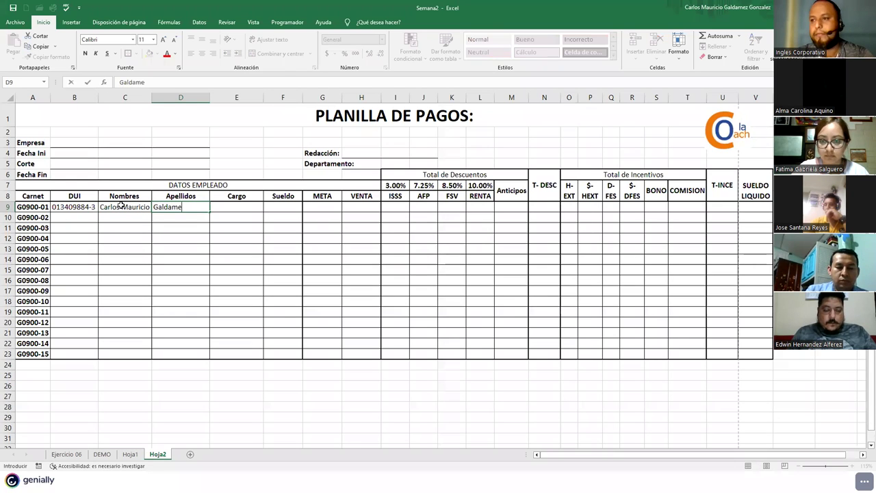
key(Tab)
Set the first employee's position to Gerente Admon and Sueldo to 1380.
text(Administra)
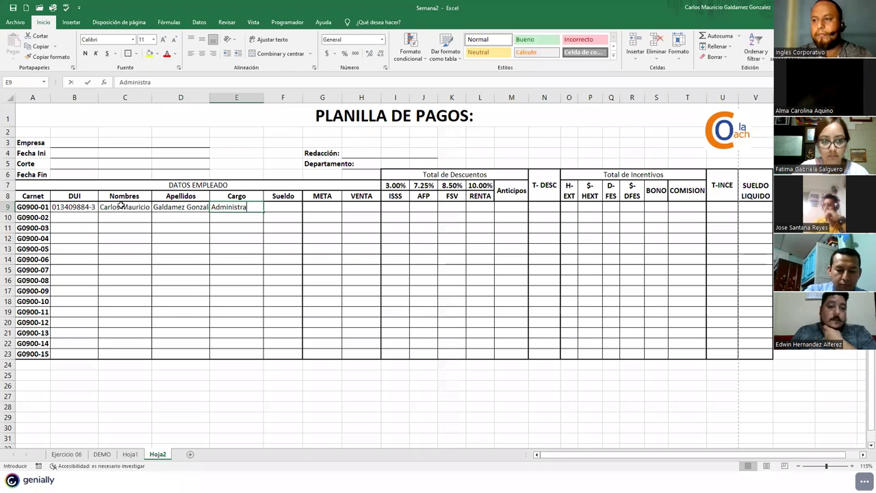
key(BackSpace)
key(BackSpace)
key(BackSpace)
text(Gerente Admon)
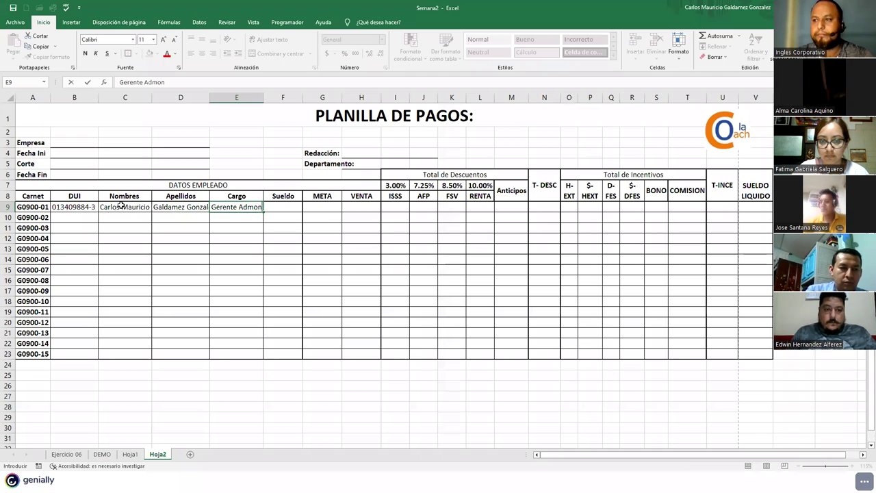
key(Tab)
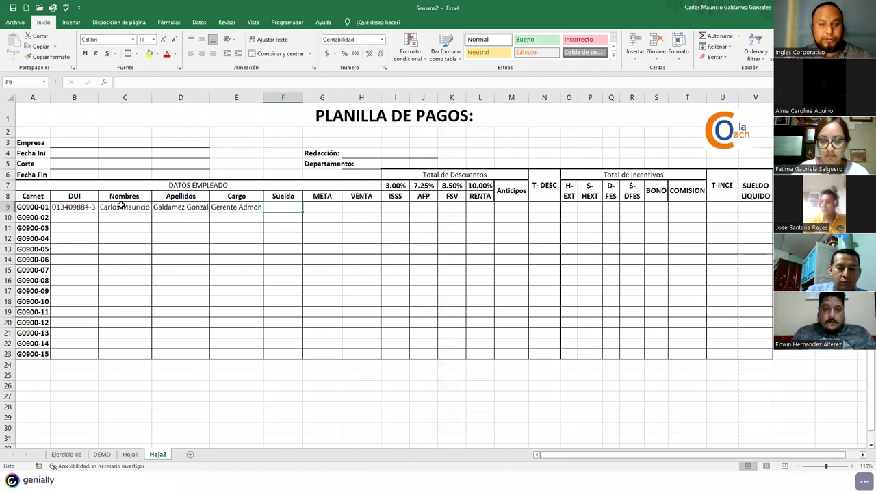
text(13800)
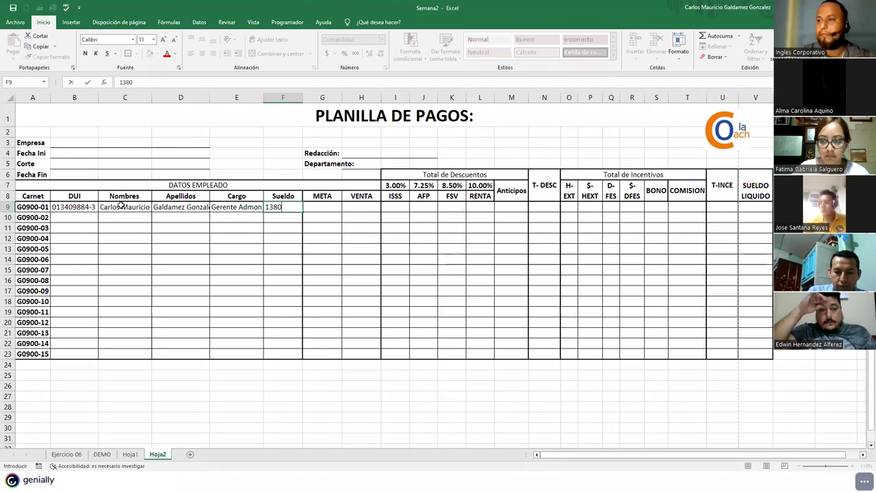
key(Return)
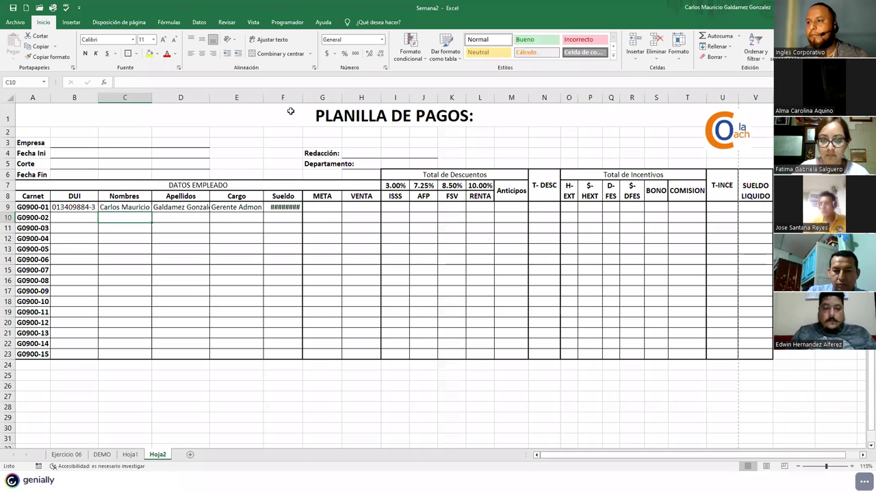
Autofit the Sueldo column so the salary reads $1,380.00 in full.
ctrl+scroll(150, 268, up, 1)
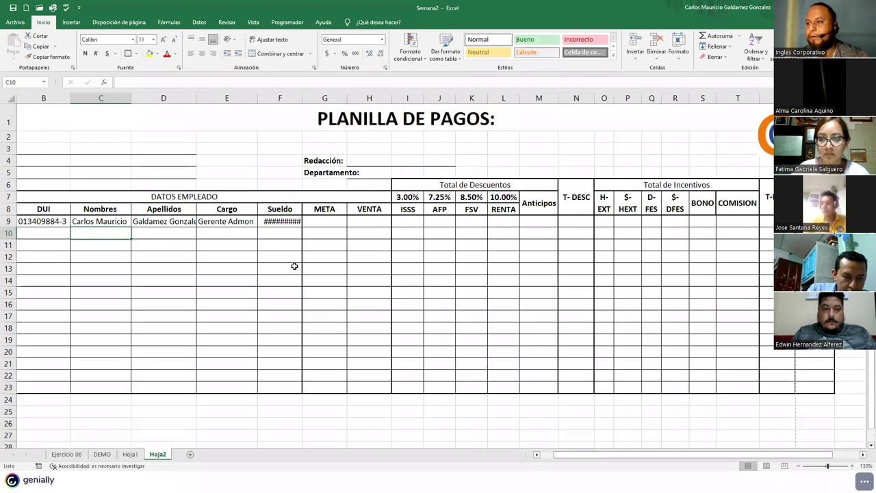
double_click(304, 98)
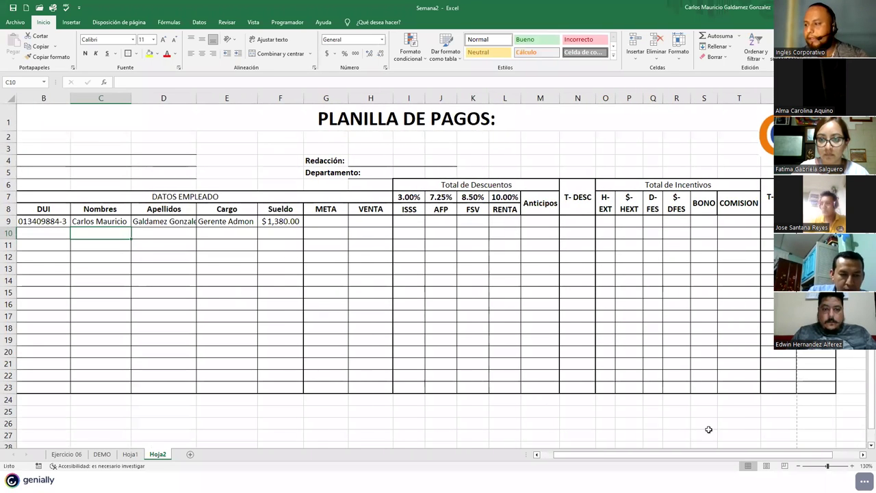
click(538, 456)
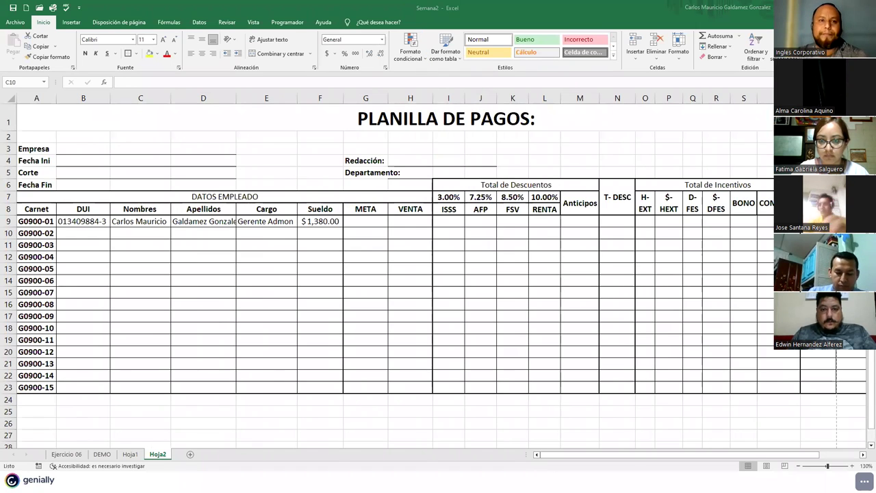
click(361, 223)
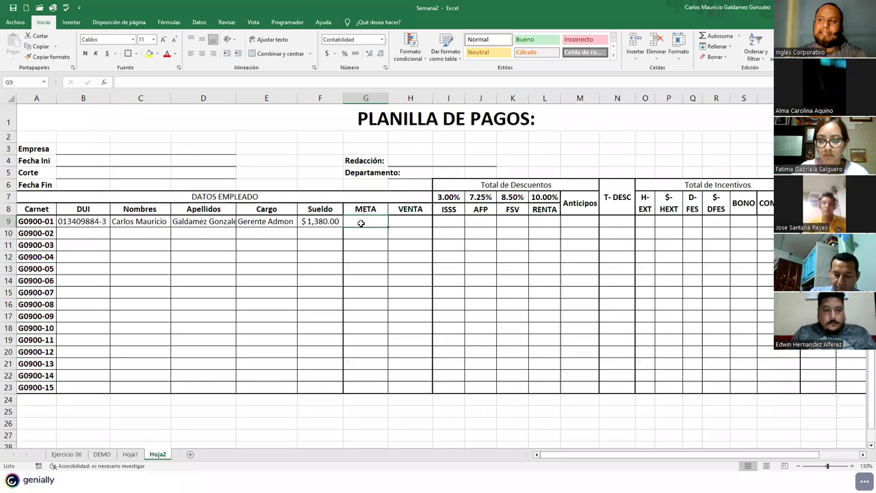
Change the first employee's position to Vendedor with a salary of 450.
click(271, 221)
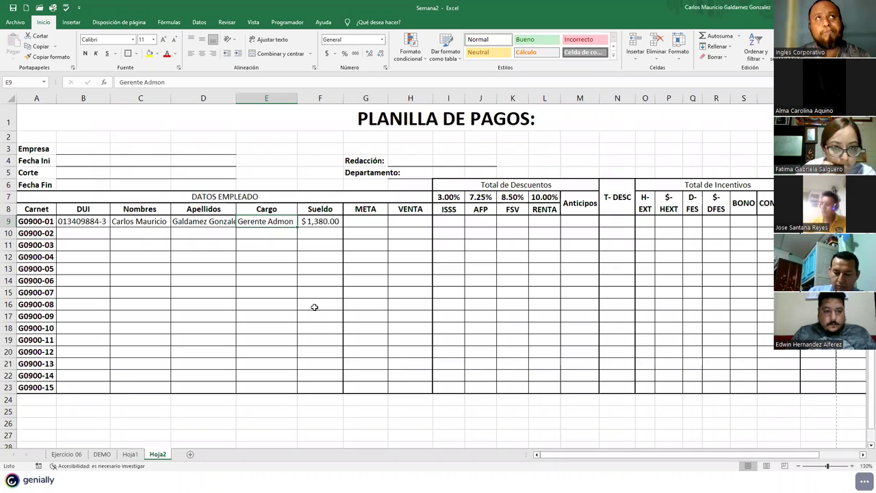
text(Sec)
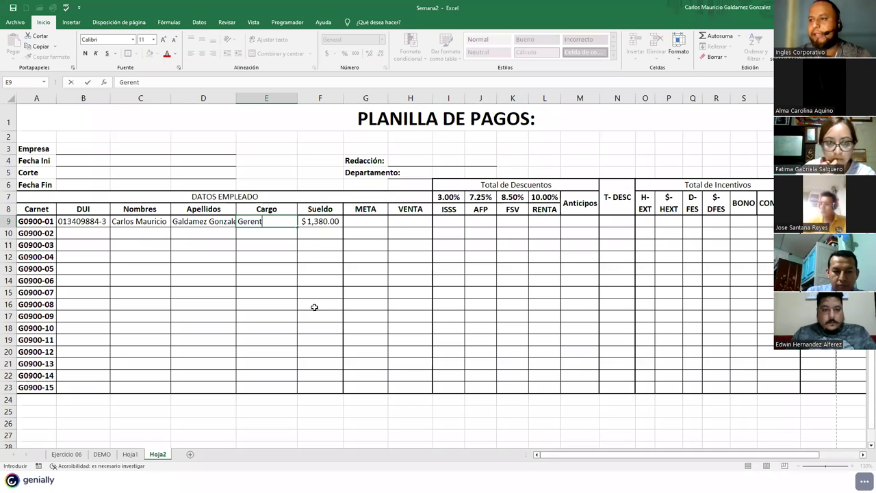
key(BackSpace)
key(BackSpace)
key(BackSpace)
text(Vendedor)
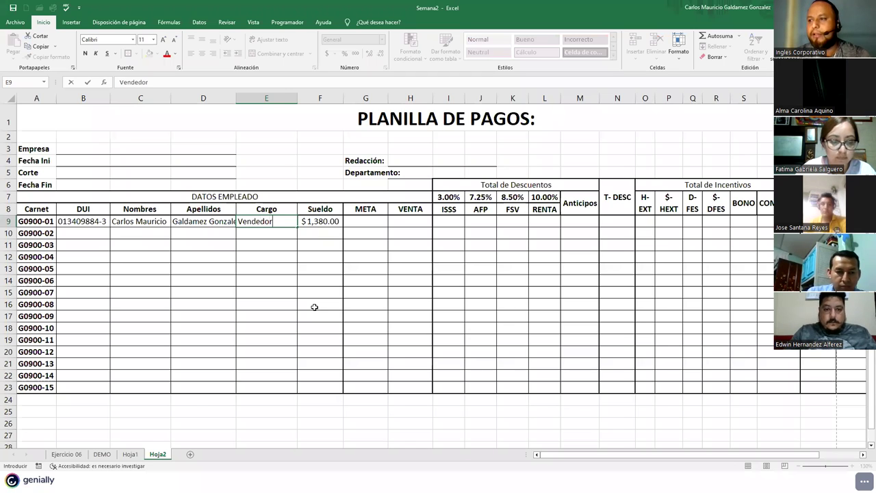
key(Tab)
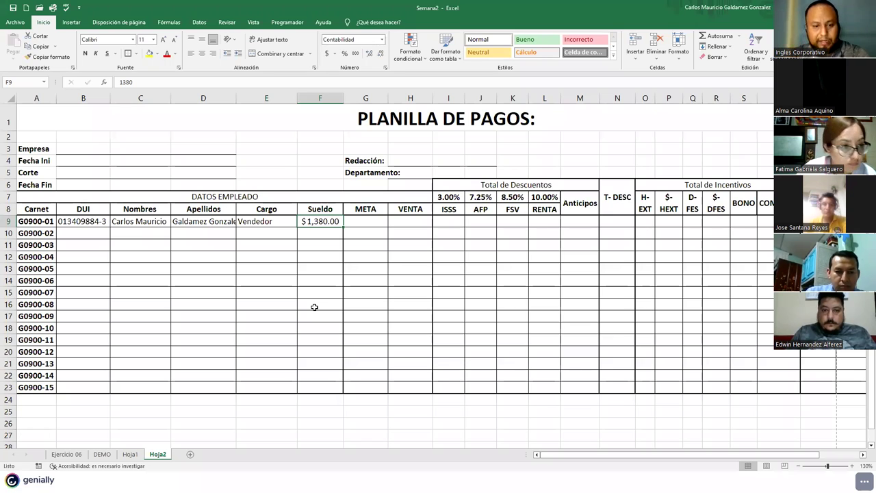
text(38)
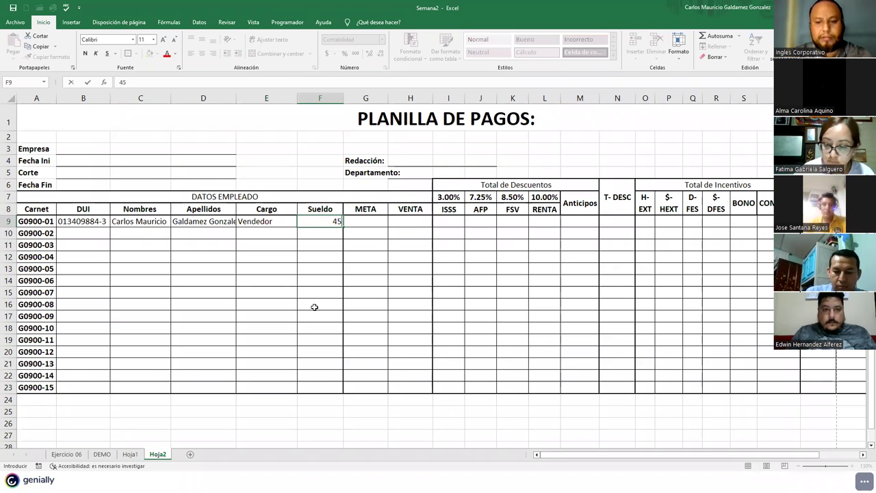
key(Tab)
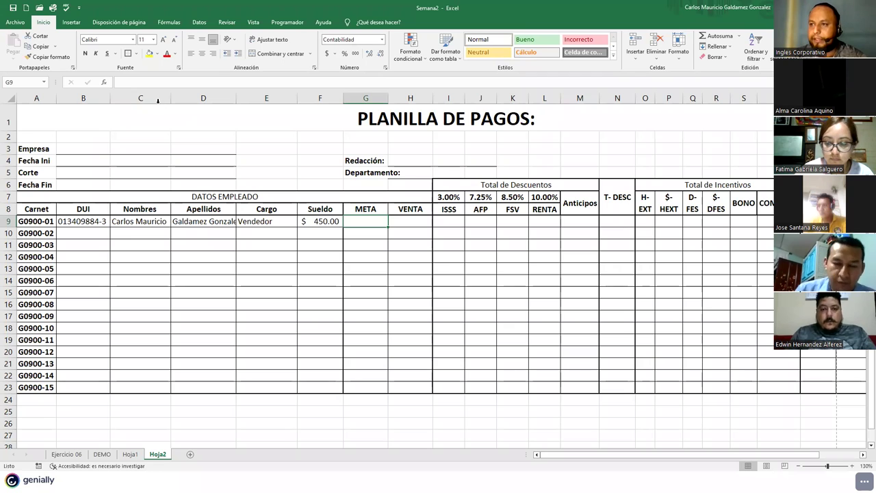
Enter a META goal of 3,500 and size column G to show $3,500.00.
drag(236, 101, 246, 101)
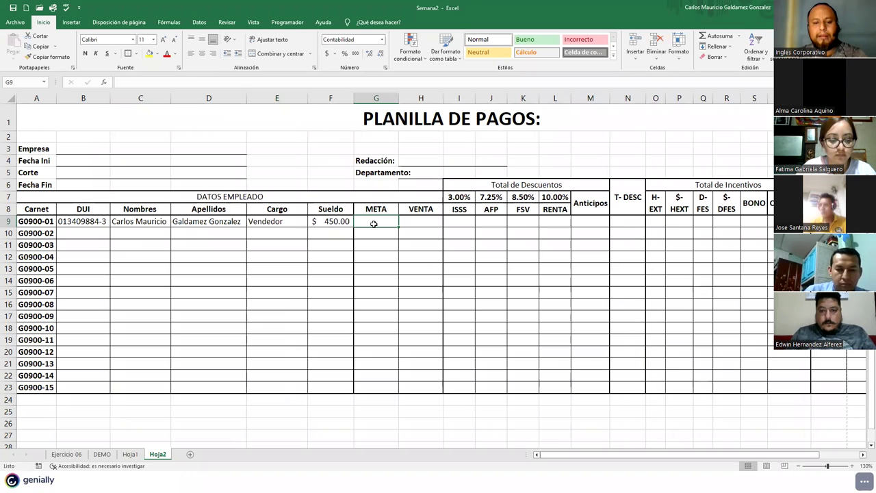
text(3500)
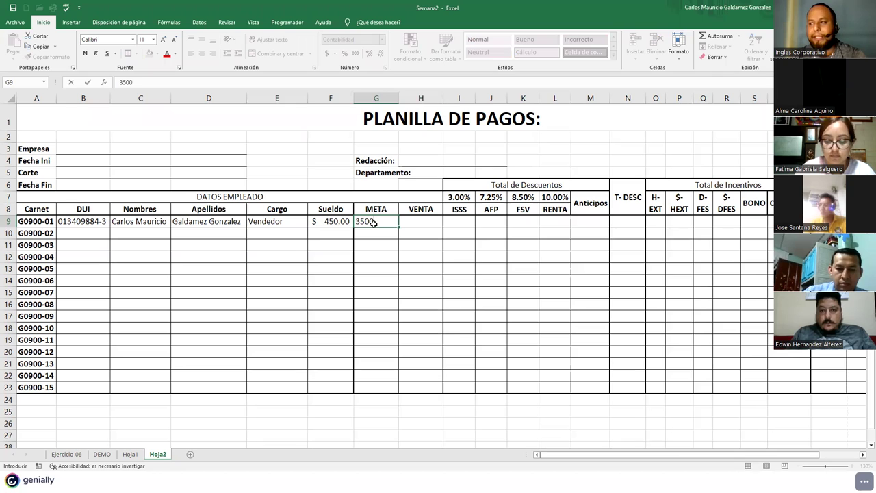
key(Tab)
double_click(398, 98)
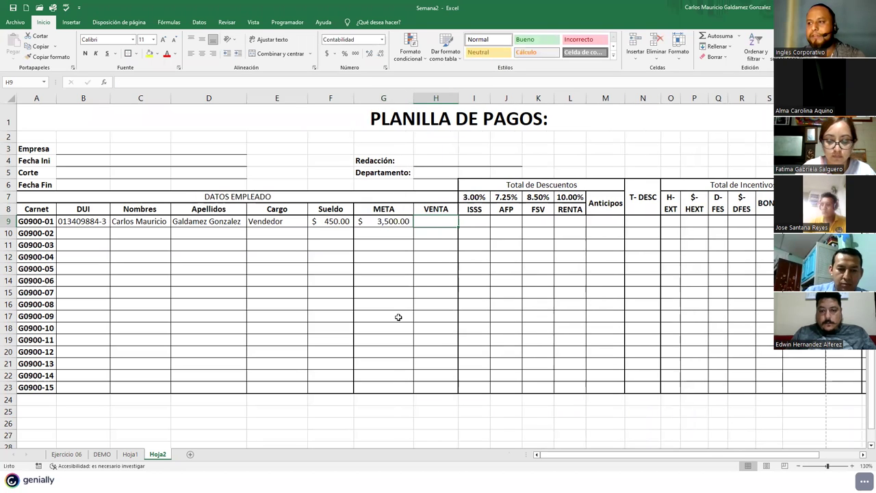
drag(413, 99, 401, 102)
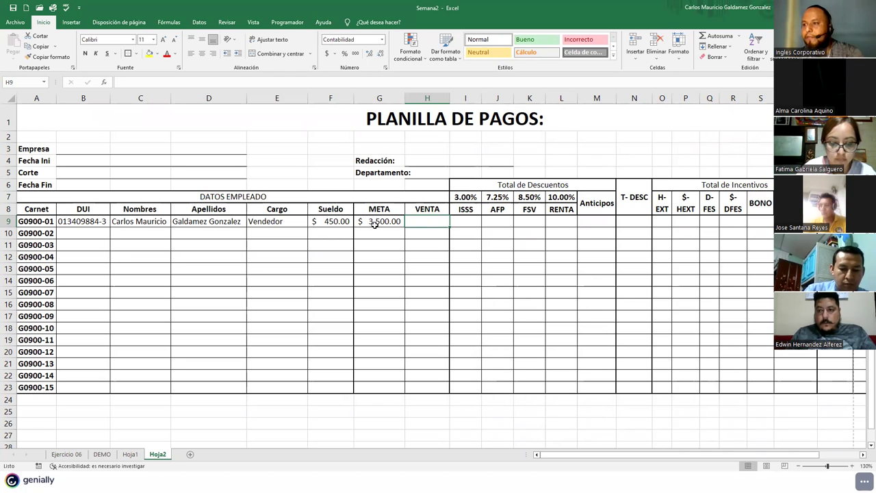
click(787, 221)
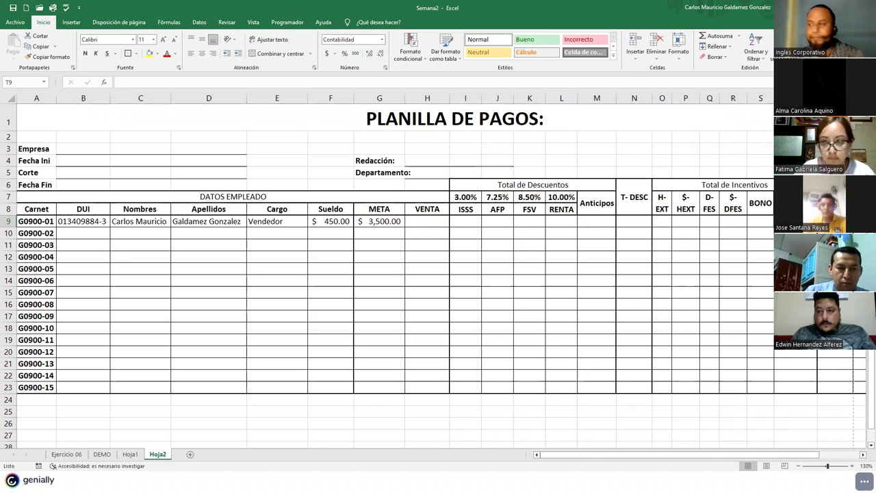
Enter the ISSS deduction =F9*$I$7 in I9 and widen its column to show $13.50.
click(462, 223)
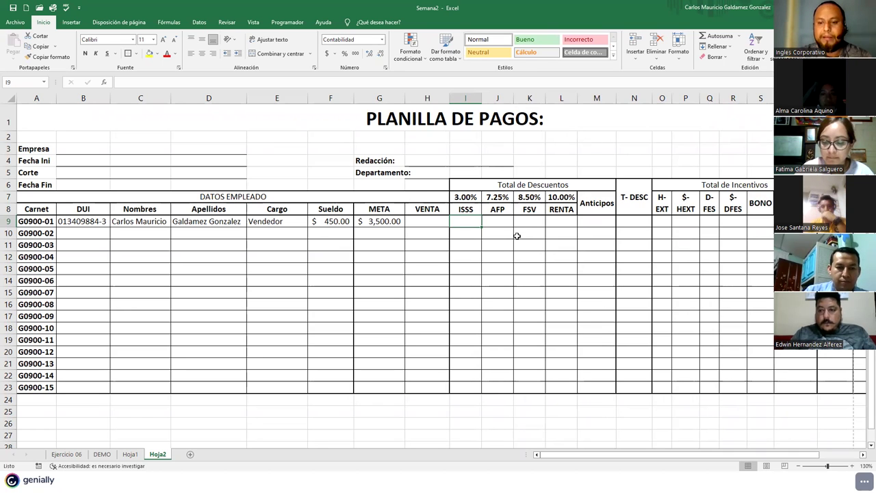
text(?)
key(BackSpace)
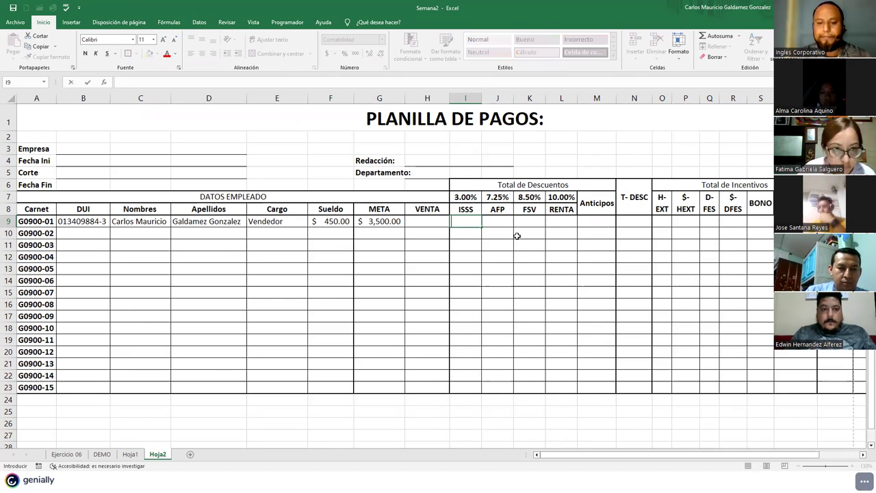
text(=)
click(317, 220)
text(*)
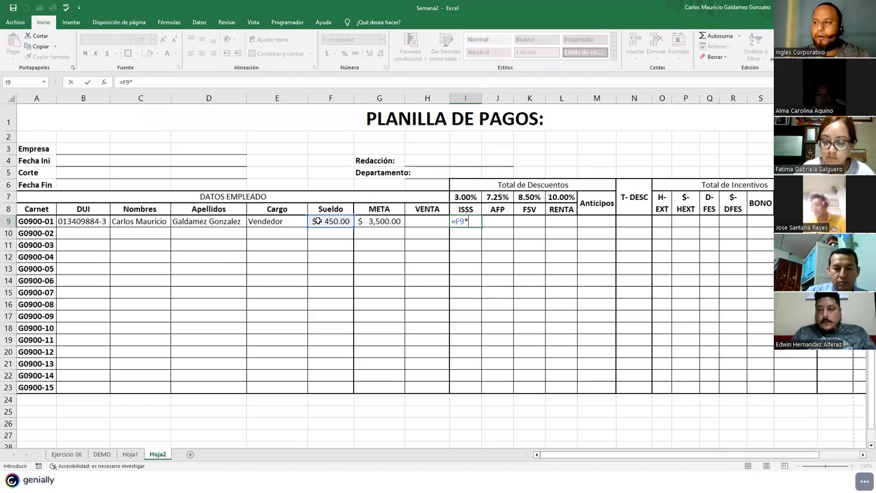
click(459, 198)
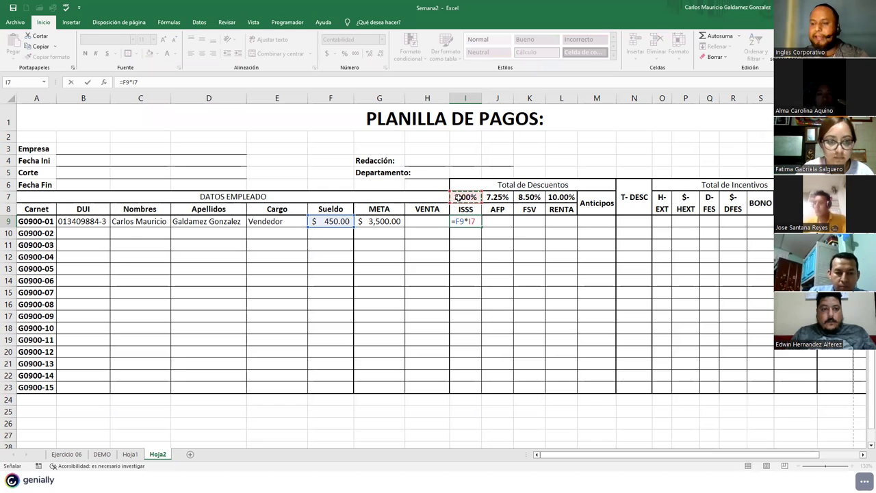
key(F4)
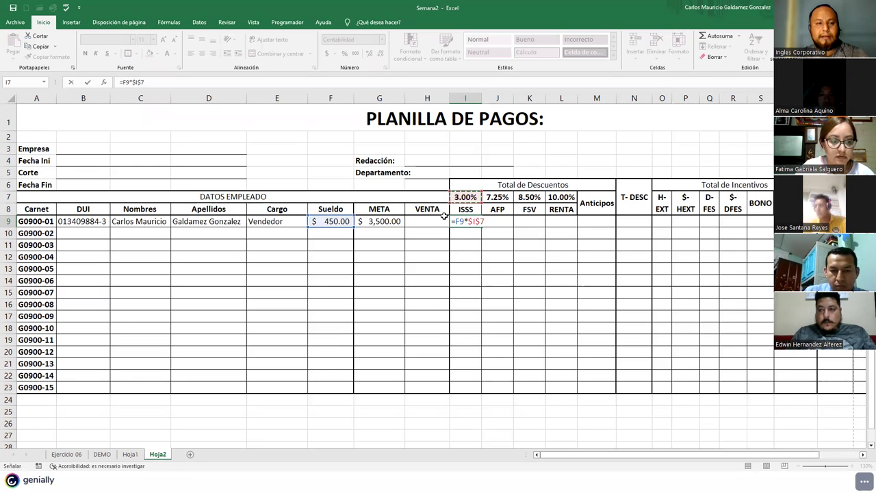
key(Tab)
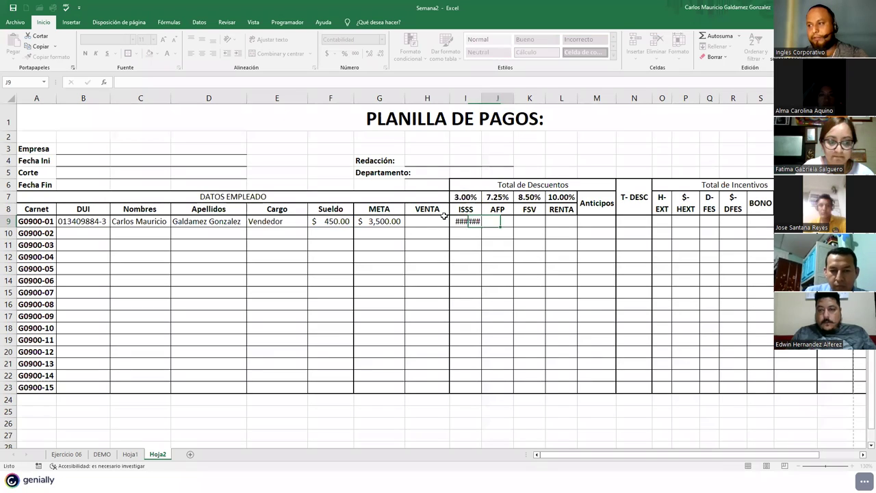
double_click(479, 100)
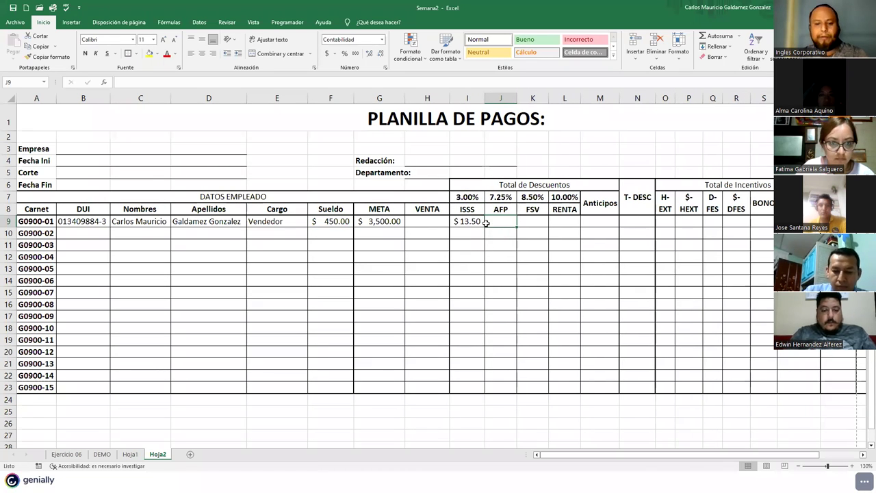
Enter the AFP deduction in J9 as salary times the 7.25% rate.
text(=)
key(Left)
key(Left)
key(Left)
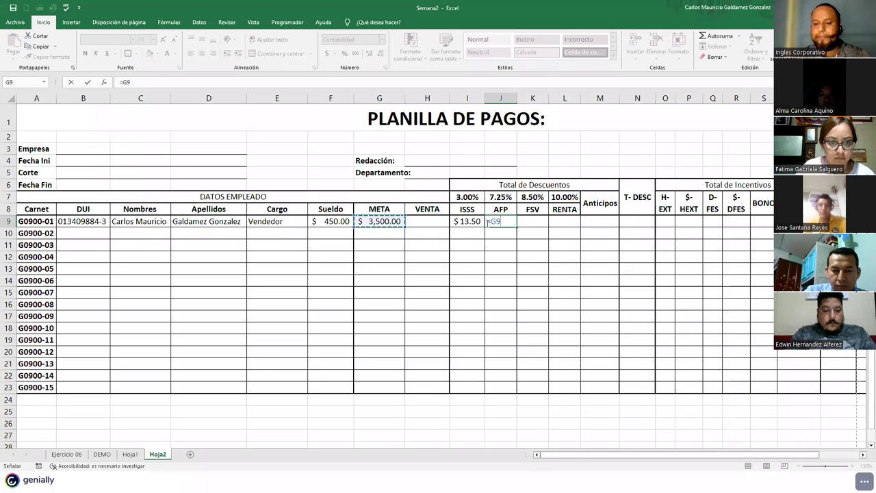
key(Left)
text(*)
key(Up)
key(Up)
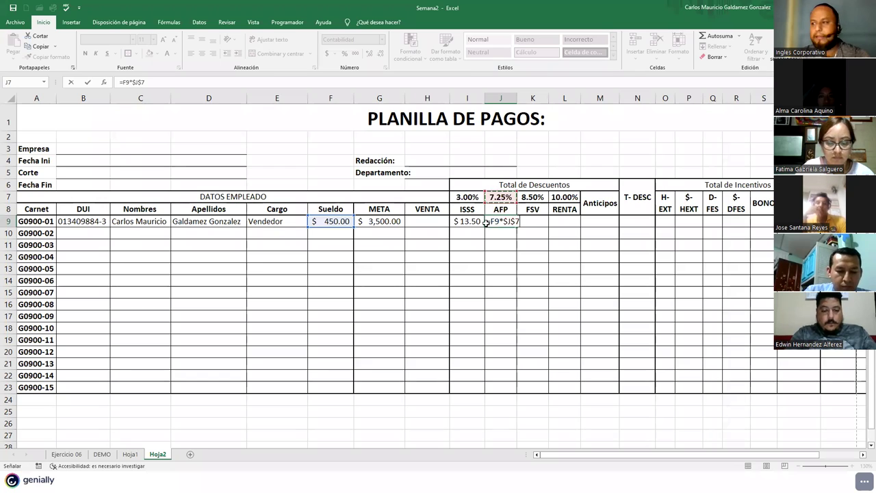
key(Tab)
Enter the FSV deduction =F9*K7 in K9, 8.50% of the salary.
text(=)
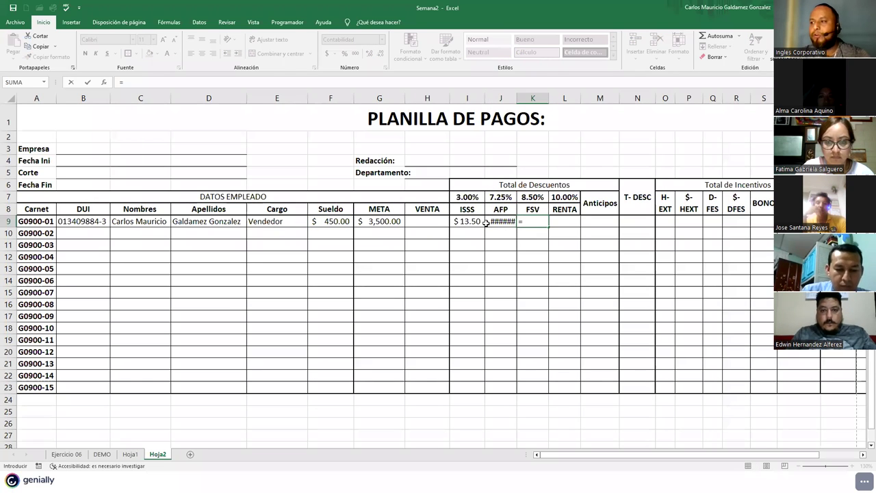
key(Down)
key(Down)
key(Up)
key(Up)
key(Left)
key(Left)
key(Left)
key(Left)
key(Left)
key(Left)
key(Right)
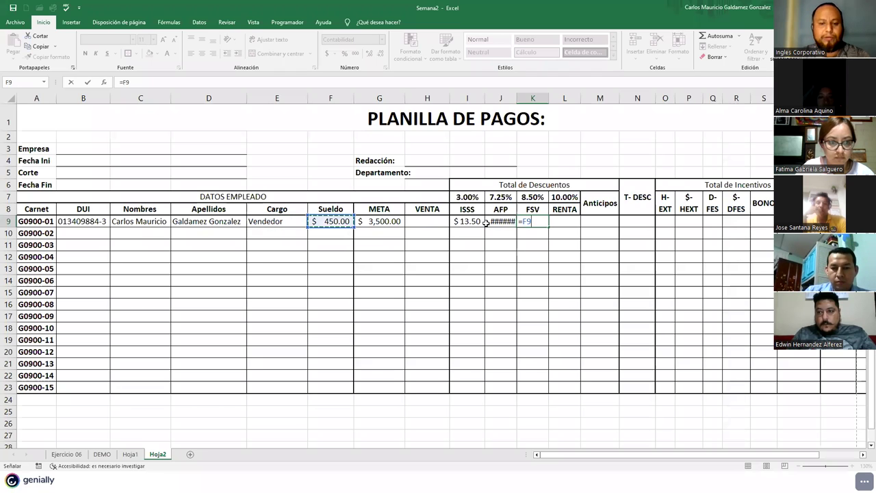
text(*)
key(Up)
key(Up)
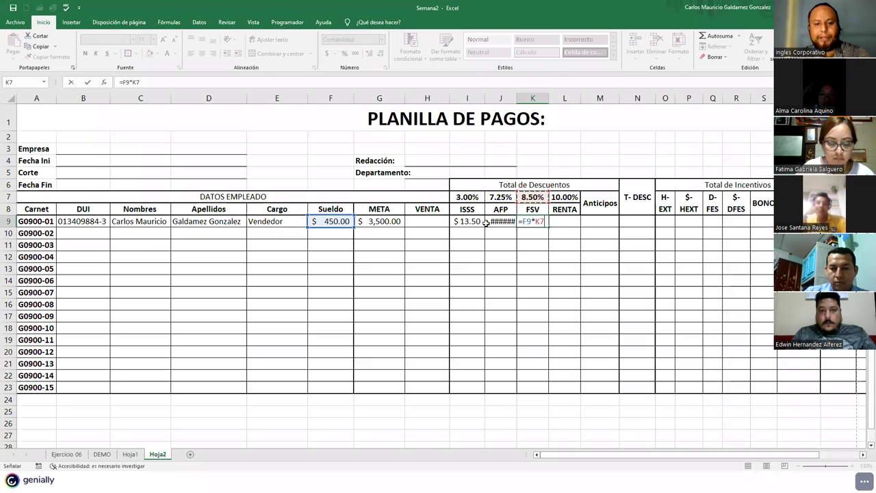
key(Tab)
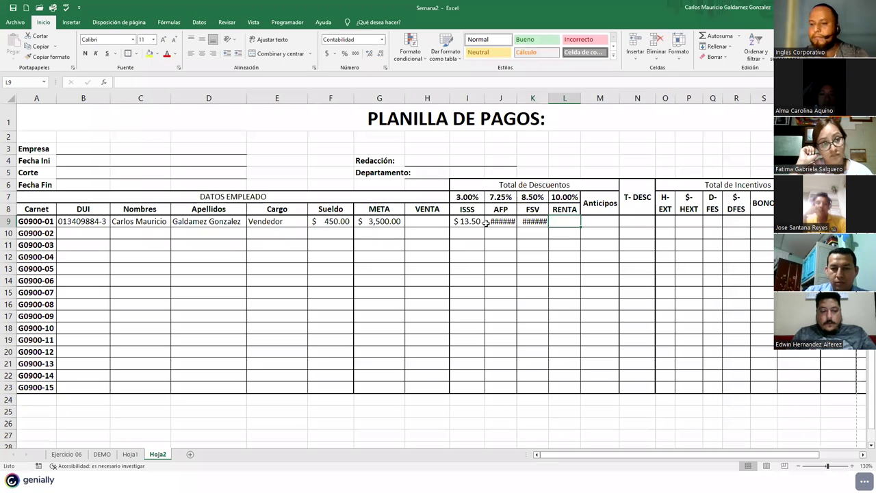
text(=)
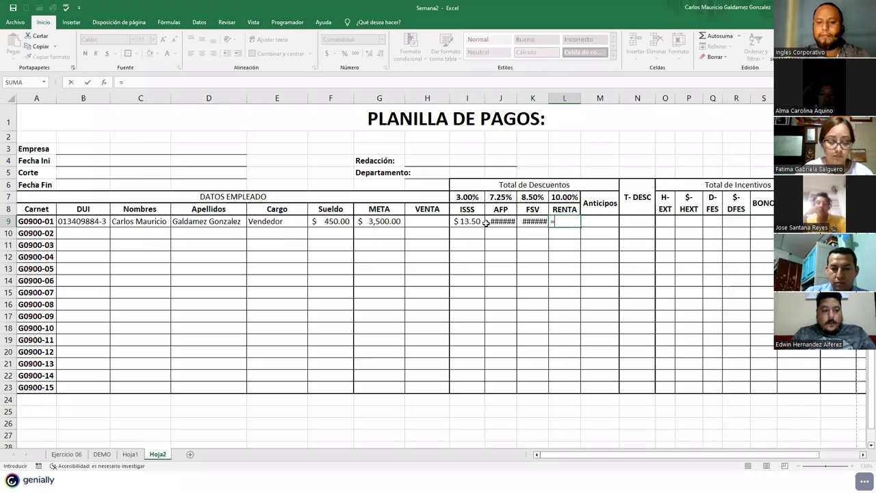
text(si)
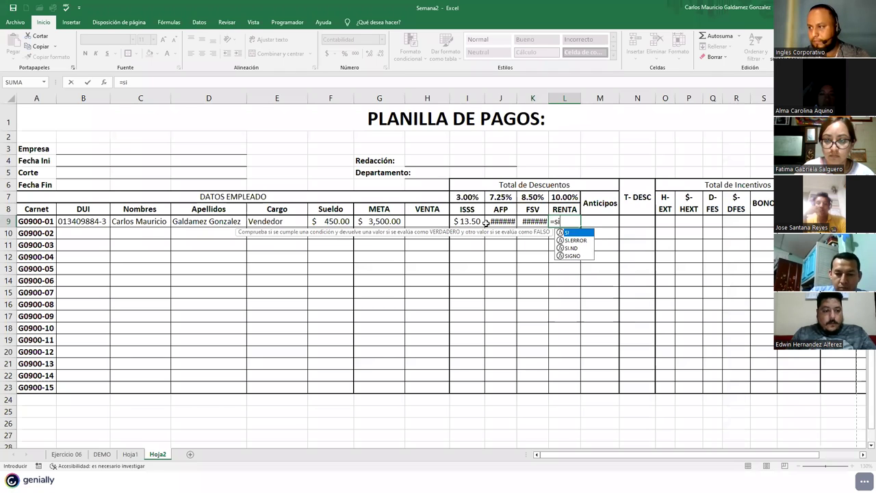
Enter =SI(F9>400;F9*$L$7;0) in RENTA cell L9, taxing only salaries above 400.
key(Tab)
key(Left)
key(Left)
key(Left)
key(Left)
key(Left)
key(Left)
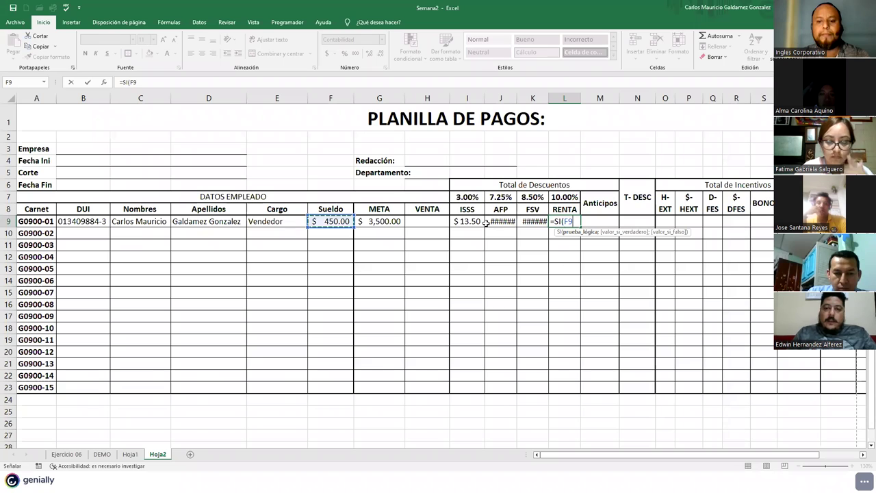
text(>400;)
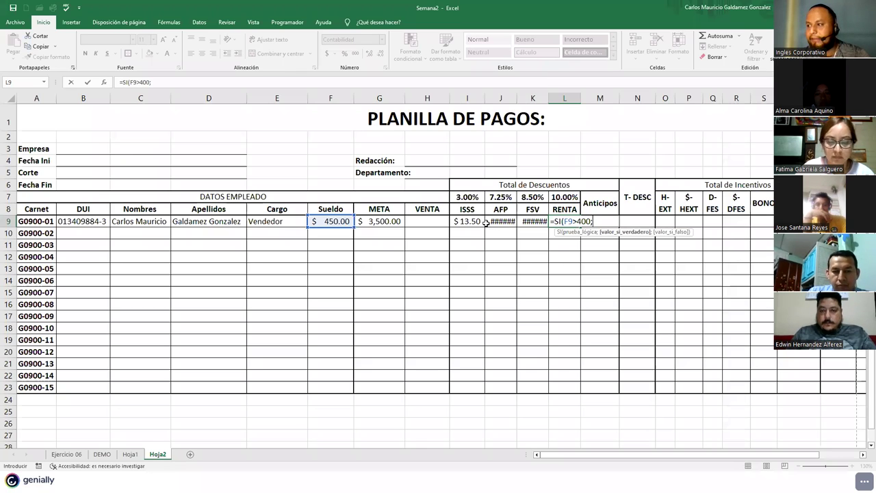
text(F9*)
key(Up)
key(Up)
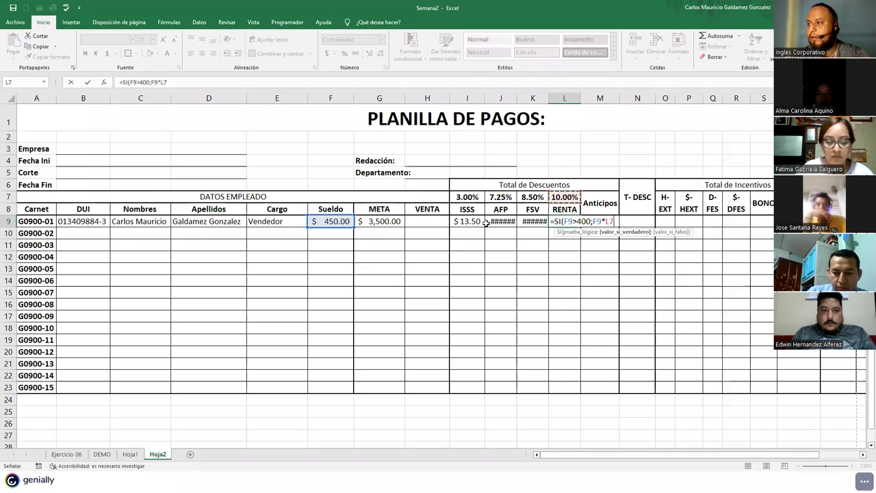
key(F4)
text(;0)
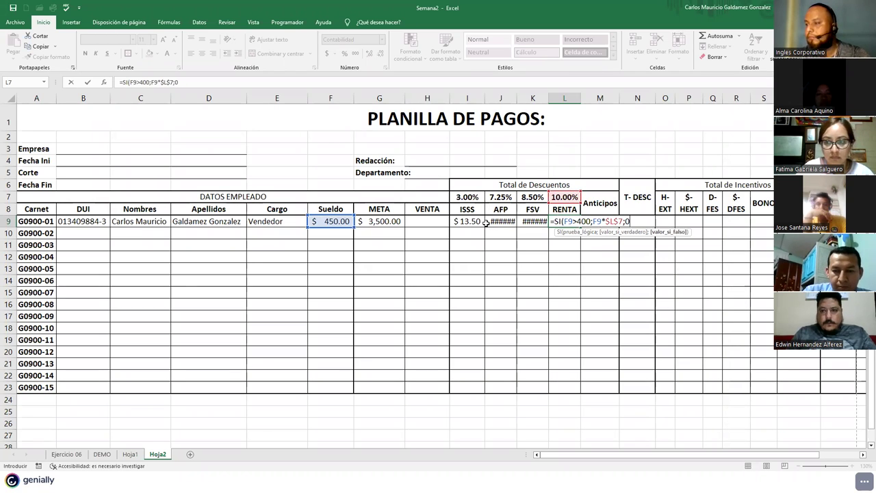
text())
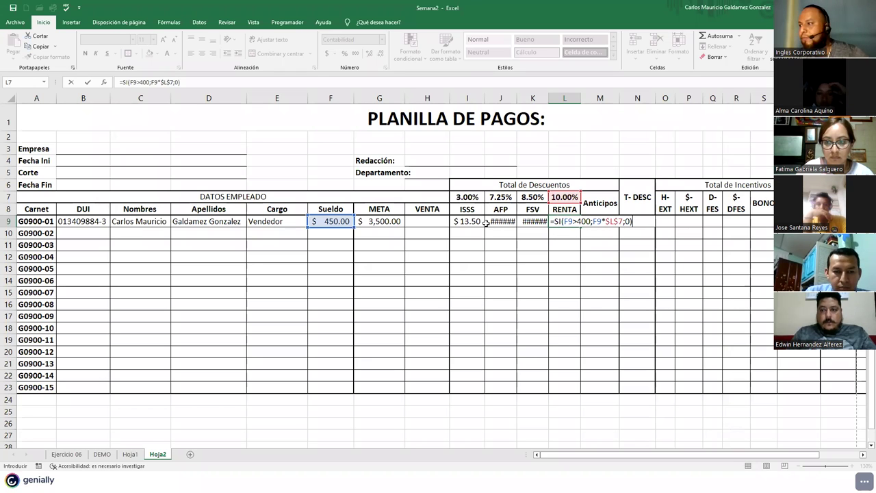
key(Return)
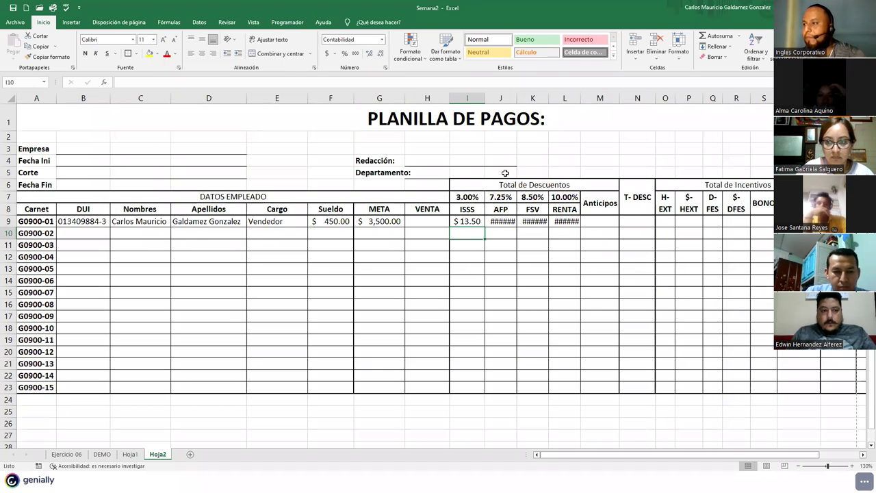
Widen the AFP, FSV and RENTA columns to show $32.63, $38.25 and $45.00.
drag(516, 99, 589, 101)
click(580, 98)
click(571, 221)
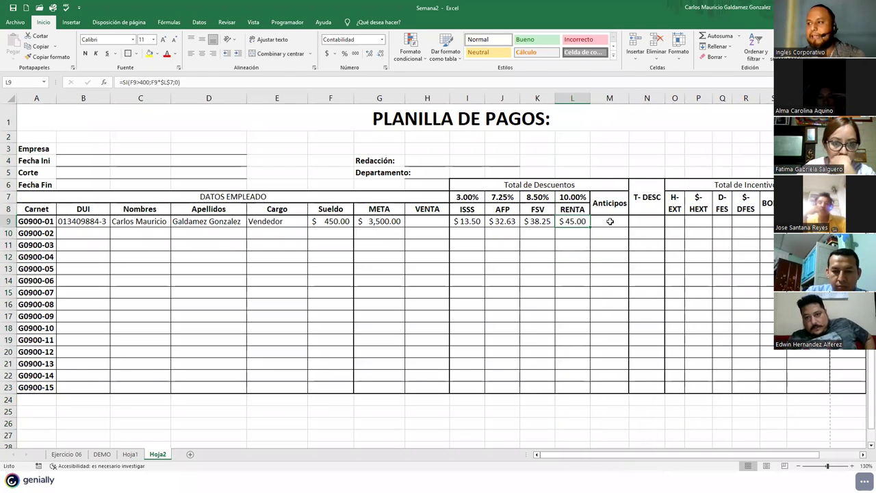
Enter an advance of 50 in Anticipos cell M9.
click(610, 221)
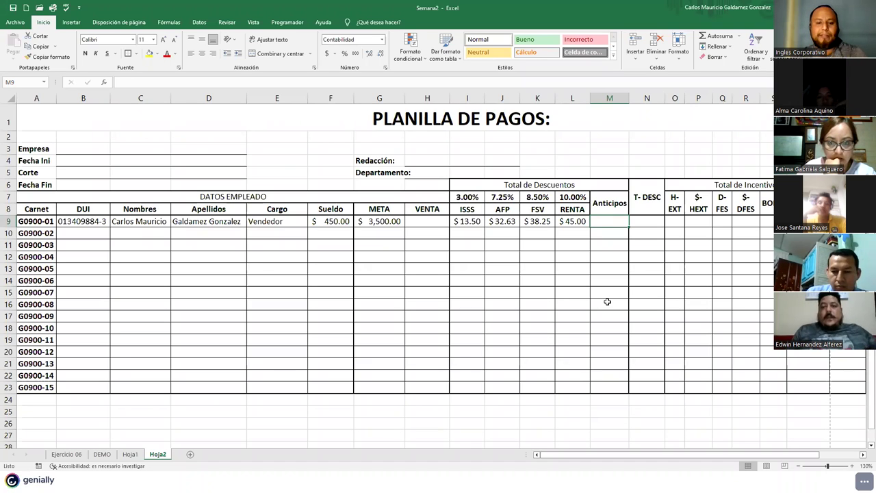
text(50)
key(Return)
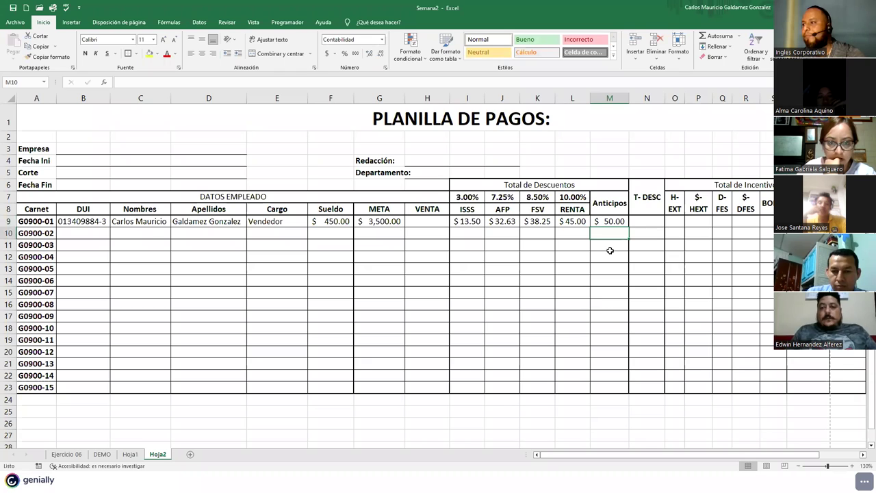
click(638, 220)
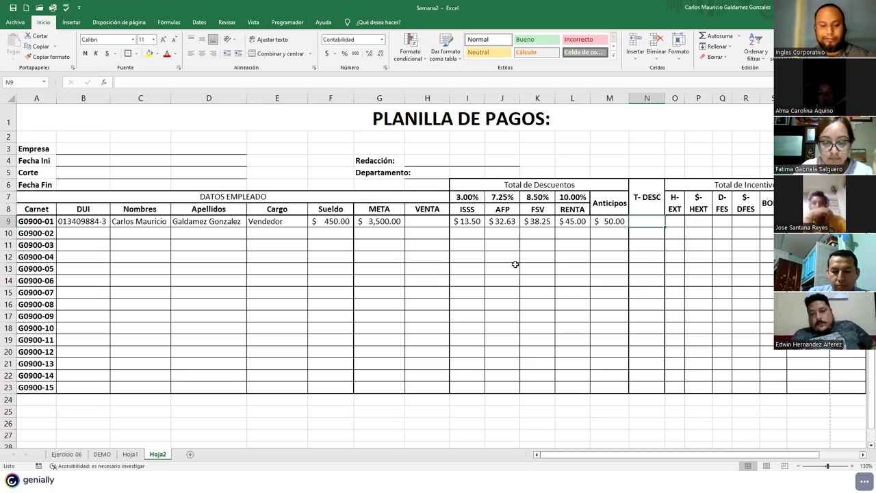
Start a formula with = in the T-DESC cell N9.
text(=)
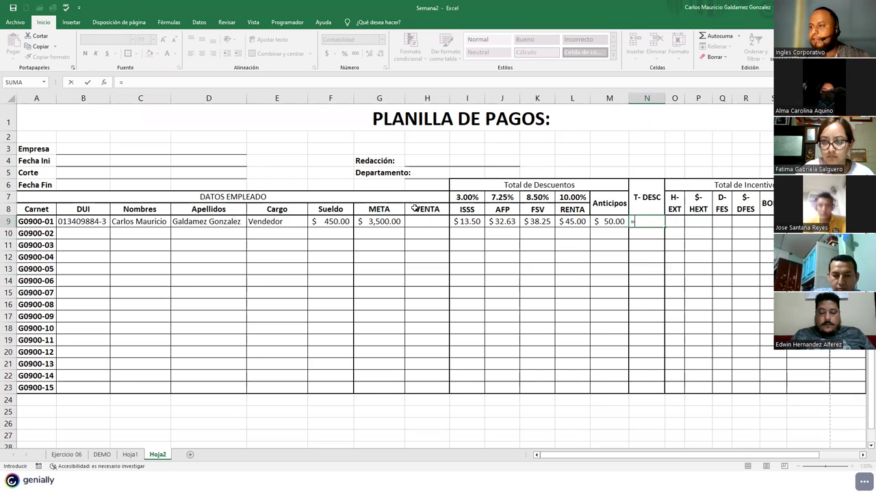
Enter =I9+J9+K9+L9+M9 in N9 to total the discounts and advance.
click(464, 222)
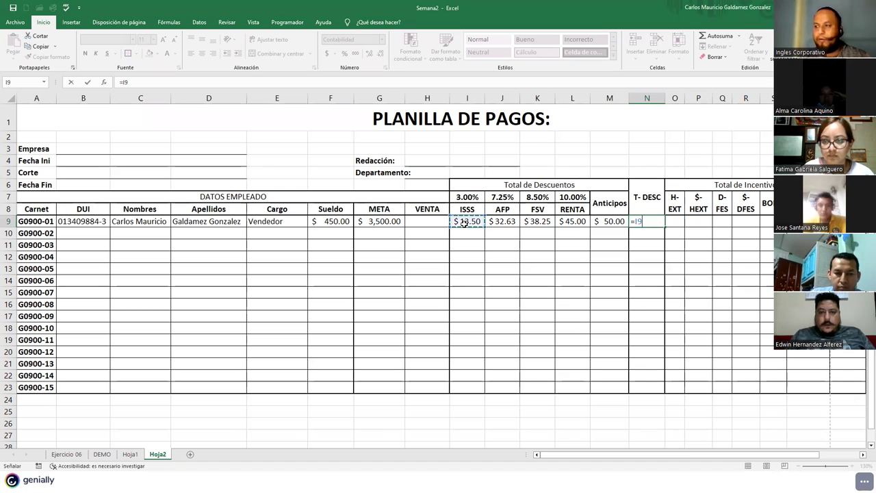
text(+)
click(497, 220)
text(+)
click(537, 222)
text(+)
click(561, 221)
text(+)
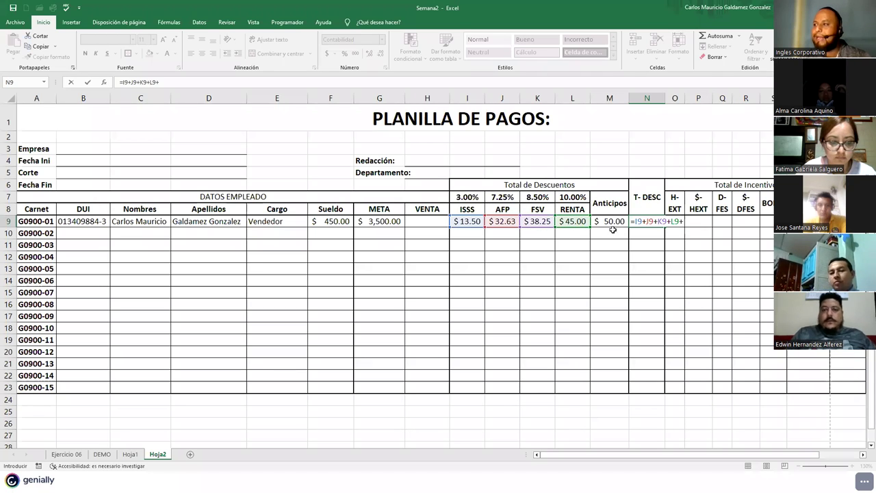
click(608, 221)
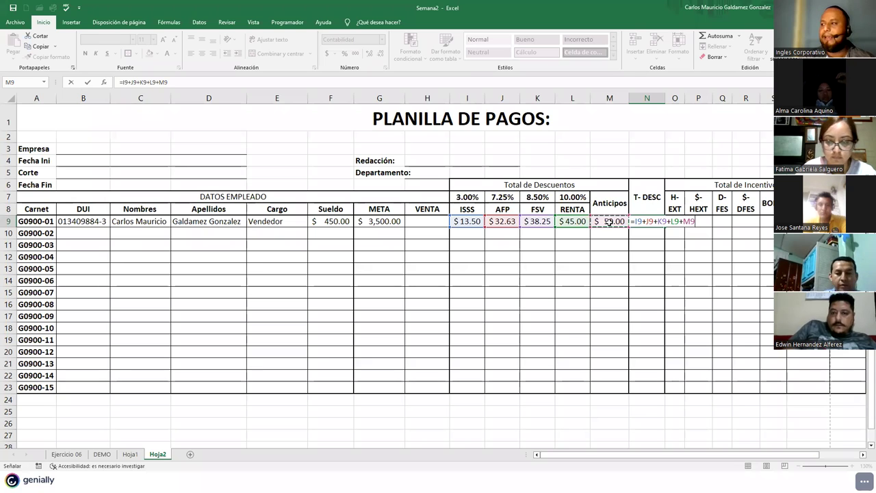
key(Return)
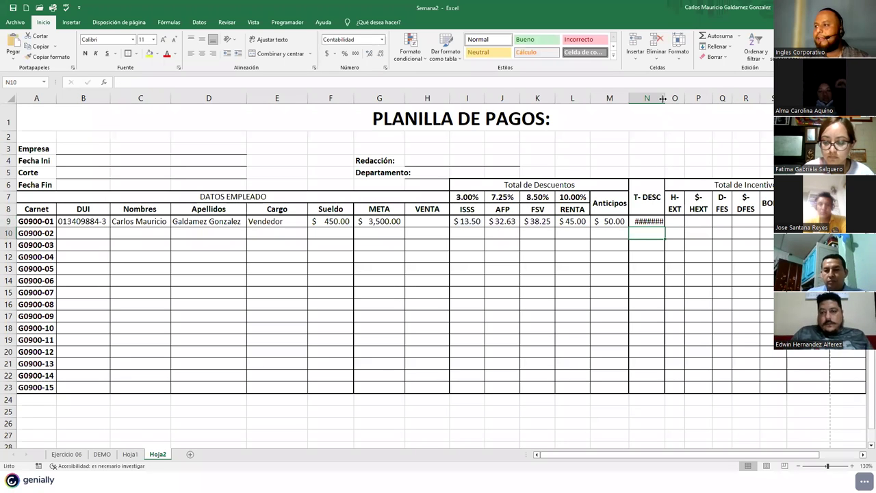
Autofit column N so the $179.38 total shows in full.
double_click(665, 98)
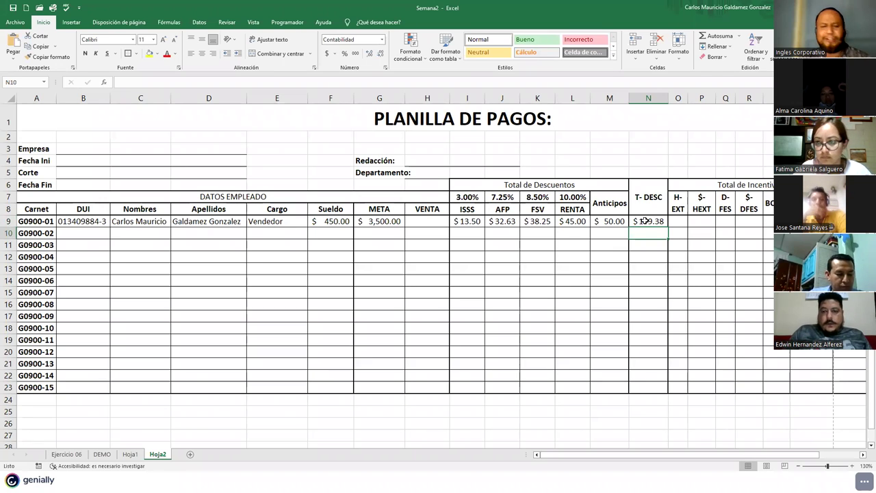
click(647, 222)
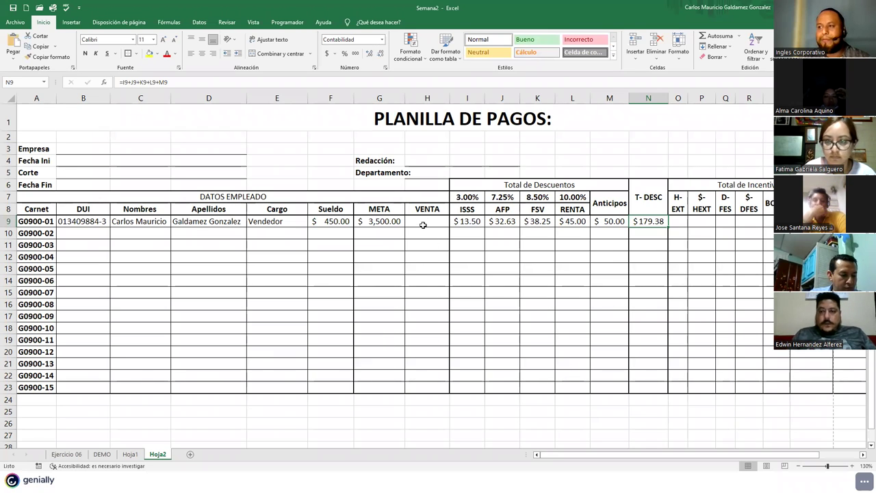
click(423, 222)
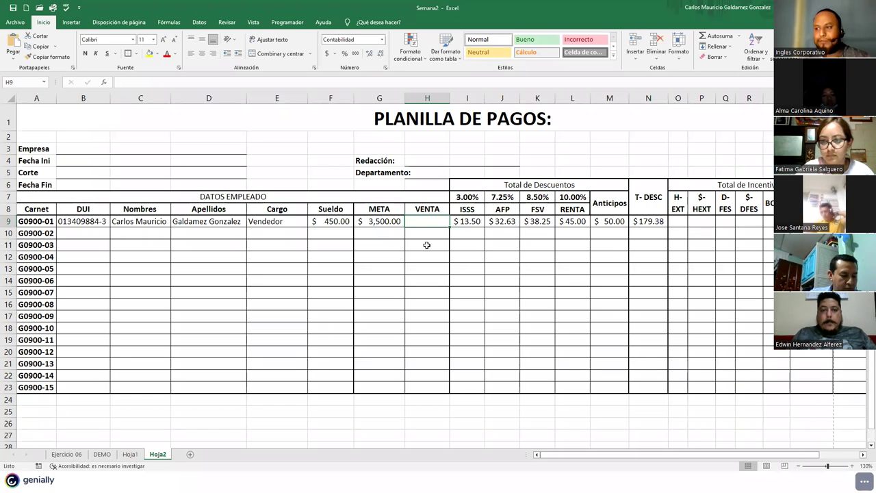
Enter 3578.78 in VENTA cell H9 and widen column H to show $3,578.78.
text(3578)
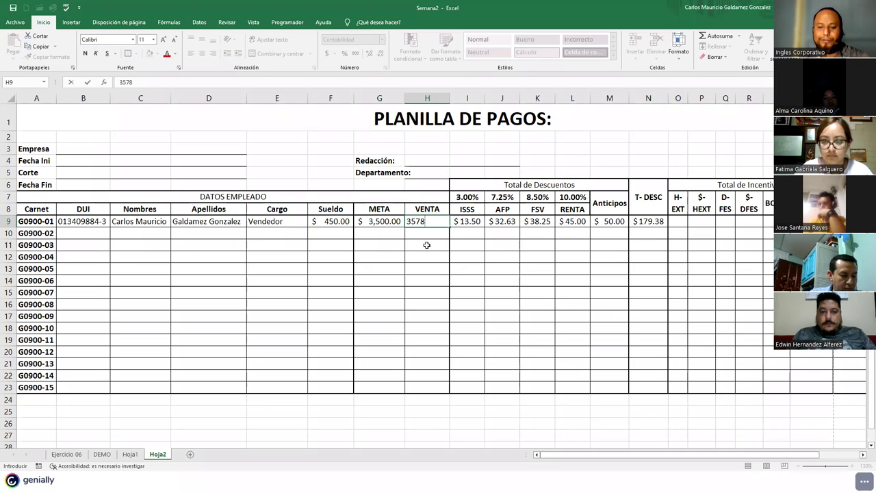
text(.78)
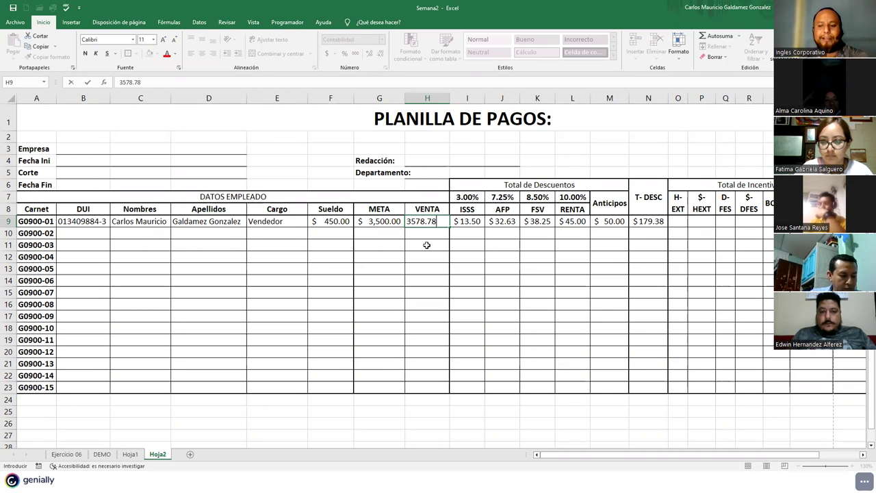
key(Return)
drag(453, 98, 455, 98)
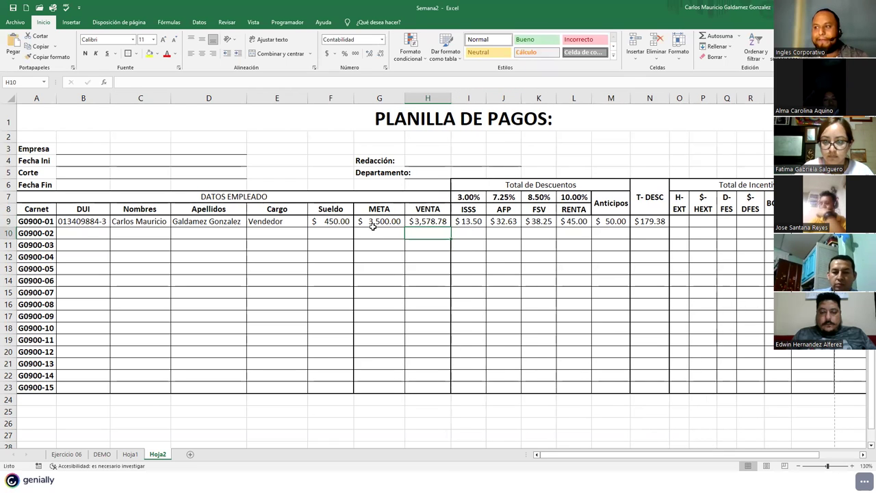
click(371, 224)
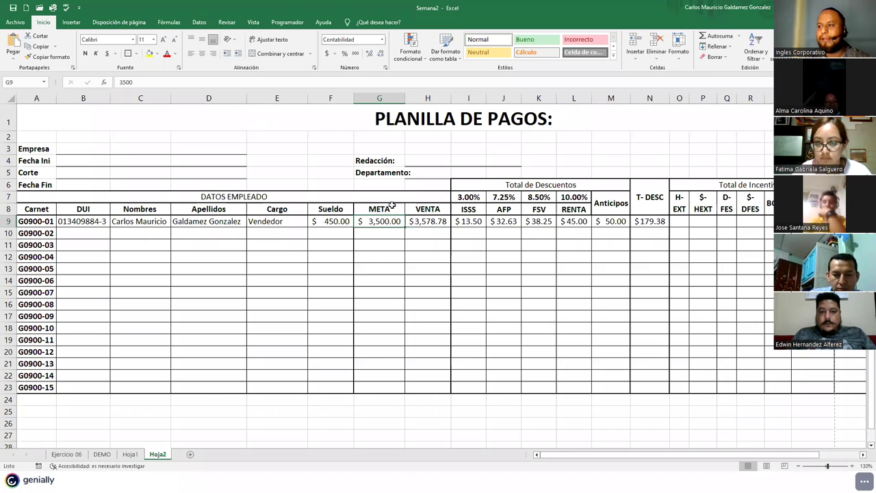
Style META cell G9 yellow Neutral and VENTA cell H9 green Bueno.
click(409, 247)
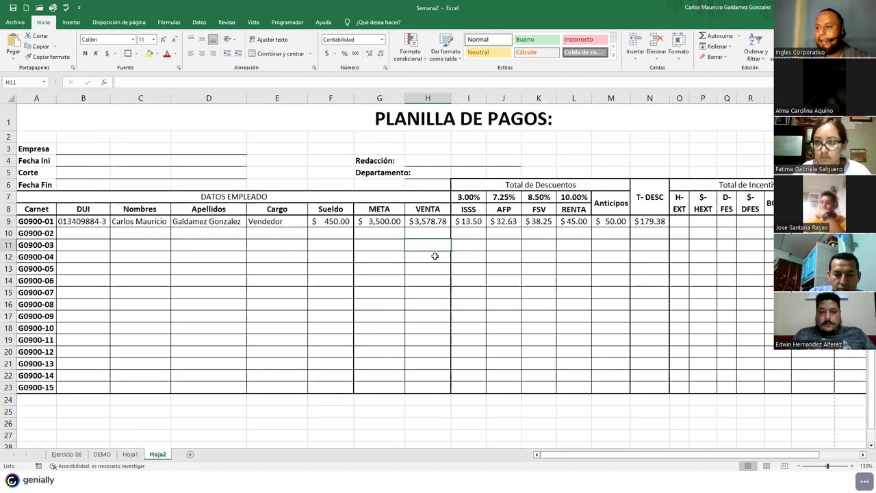
click(379, 221)
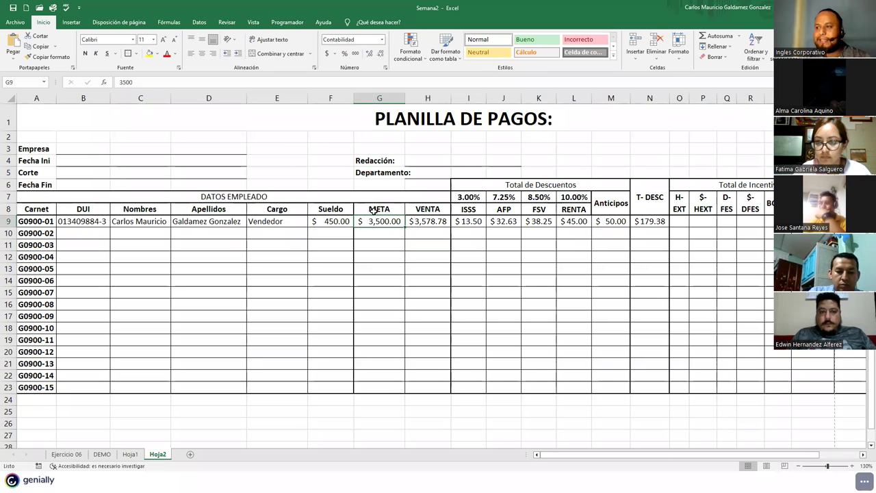
click(477, 52)
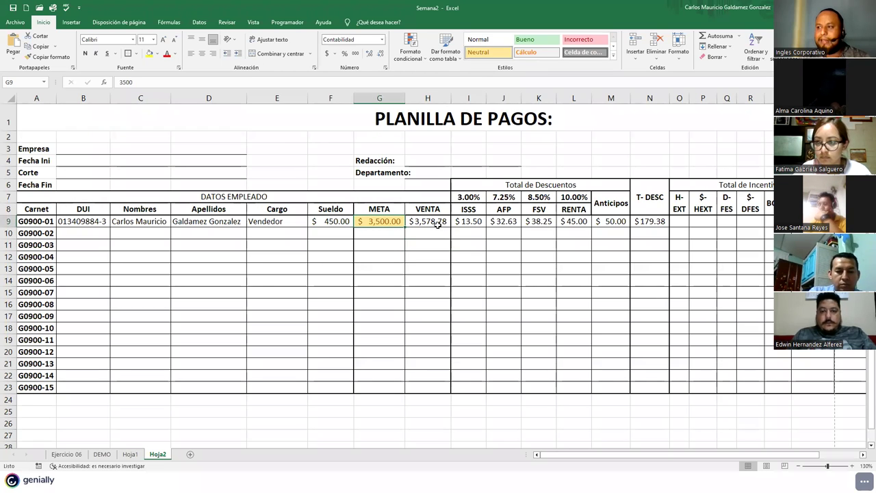
click(438, 223)
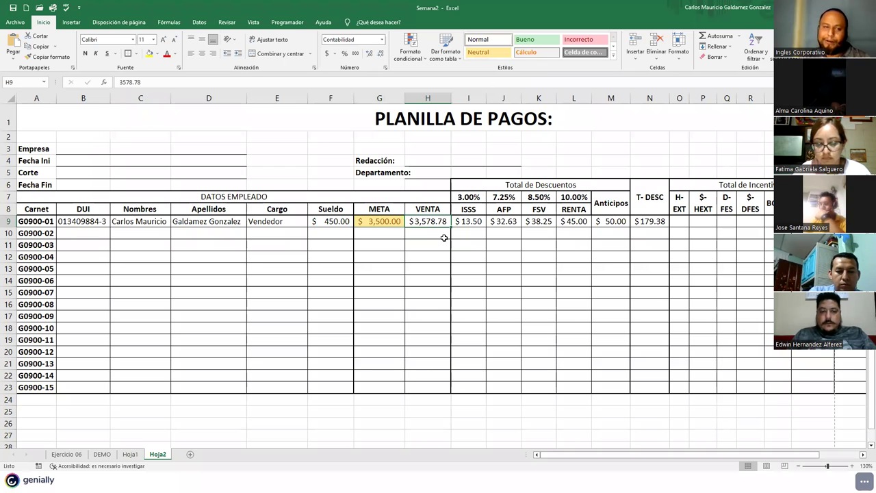
click(536, 40)
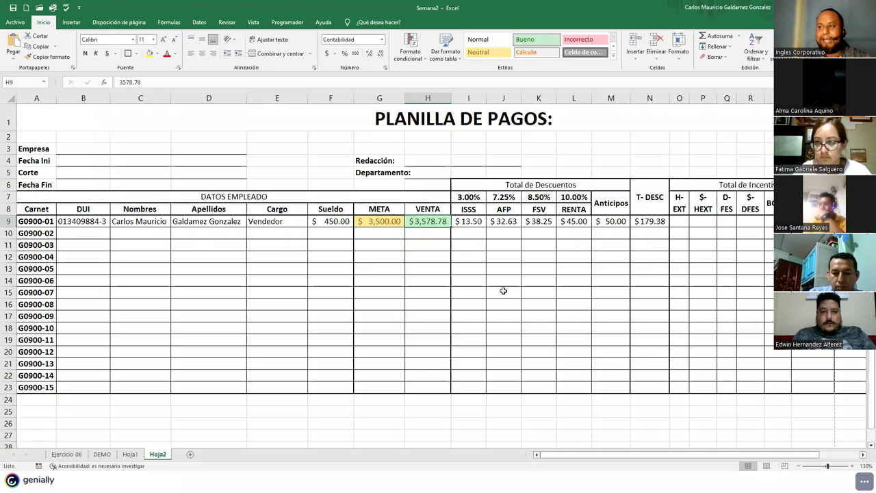
Apply the red Incorrecto style to the T-DESC total $179.38 in N9.
click(381, 302)
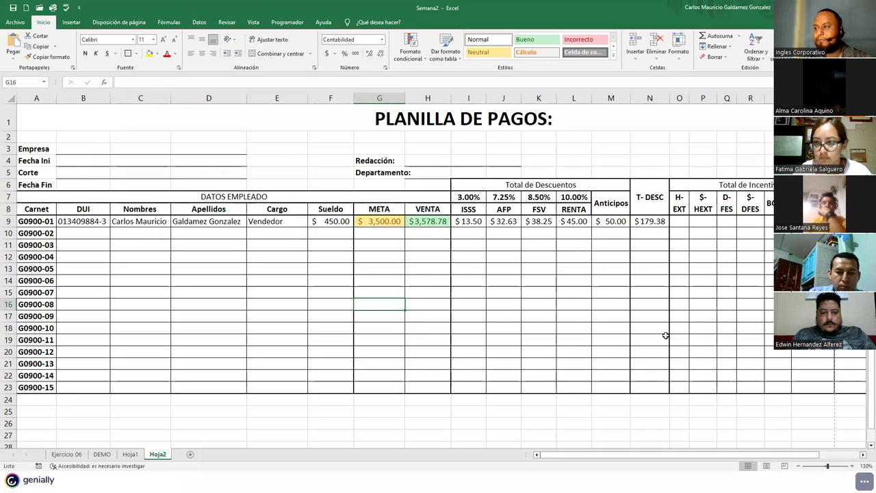
click(652, 227)
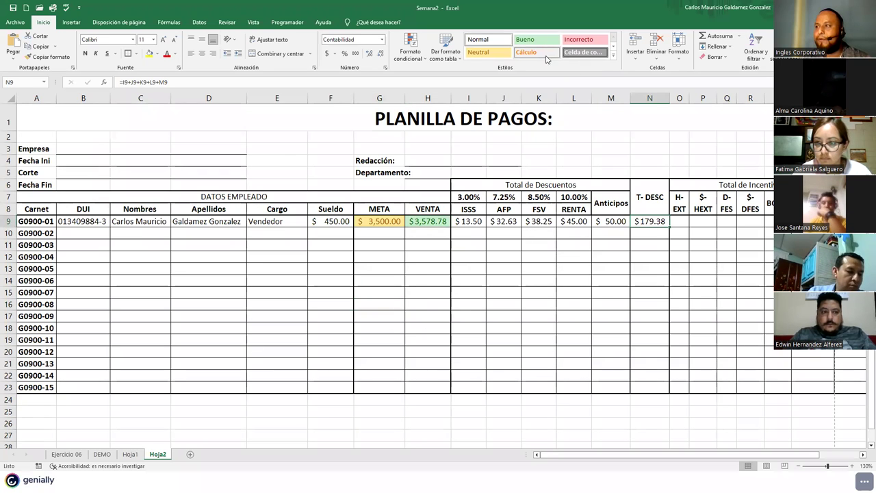
click(613, 57)
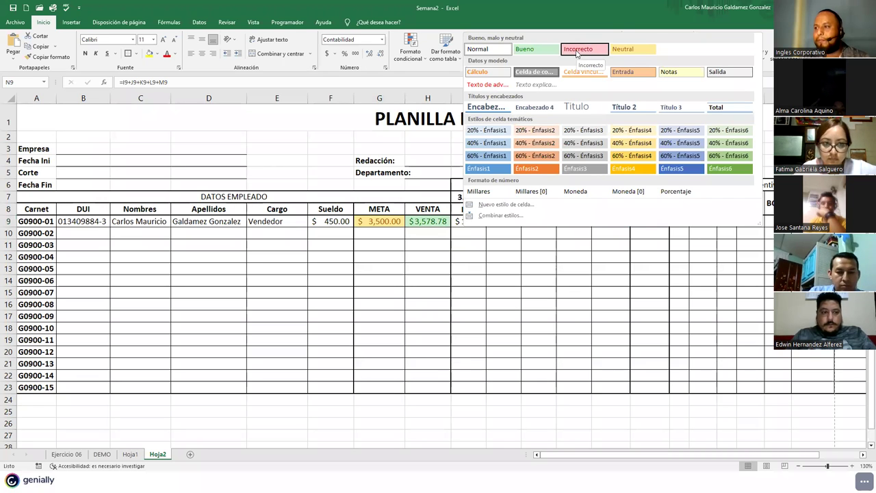
click(577, 50)
click(611, 243)
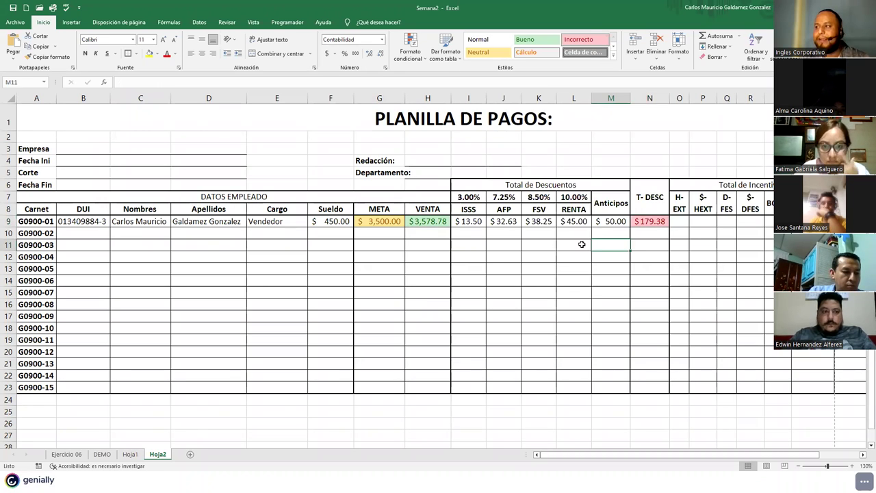
Apply the green Bueno style to Sueldo cell F9 and T-INCE cell U9.
click(380, 222)
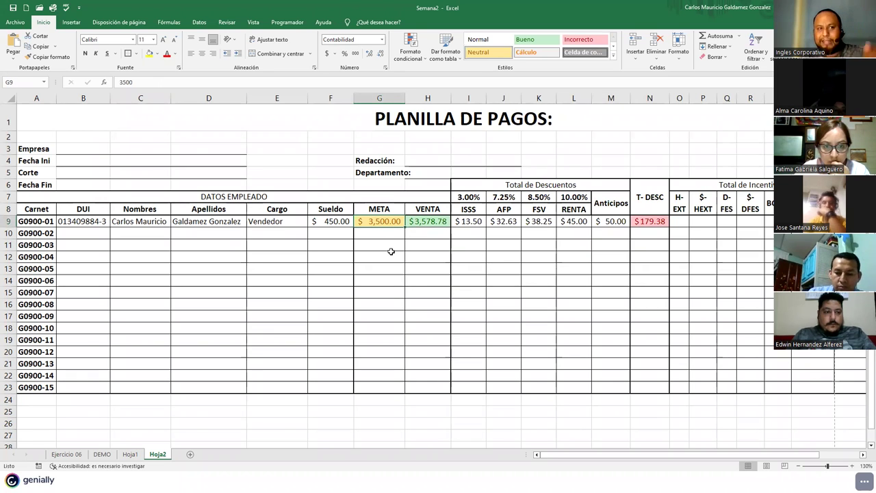
click(425, 227)
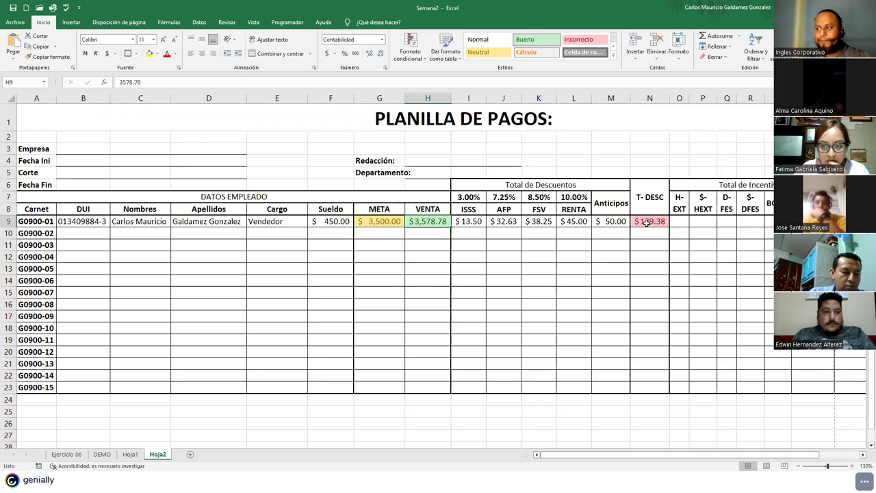
click(648, 221)
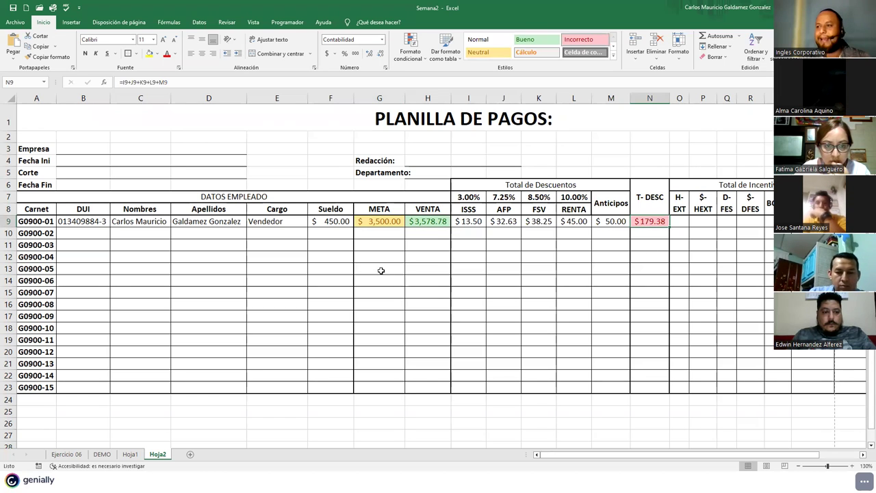
click(337, 224)
click(546, 46)
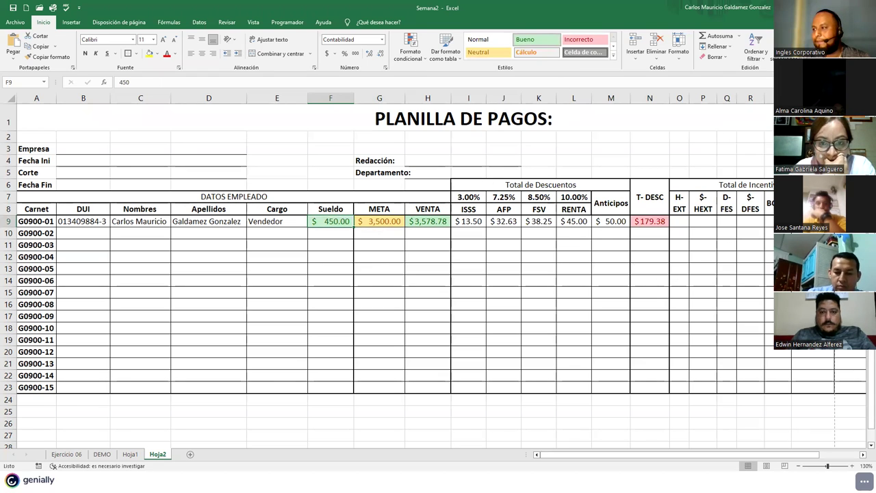
click(824, 221)
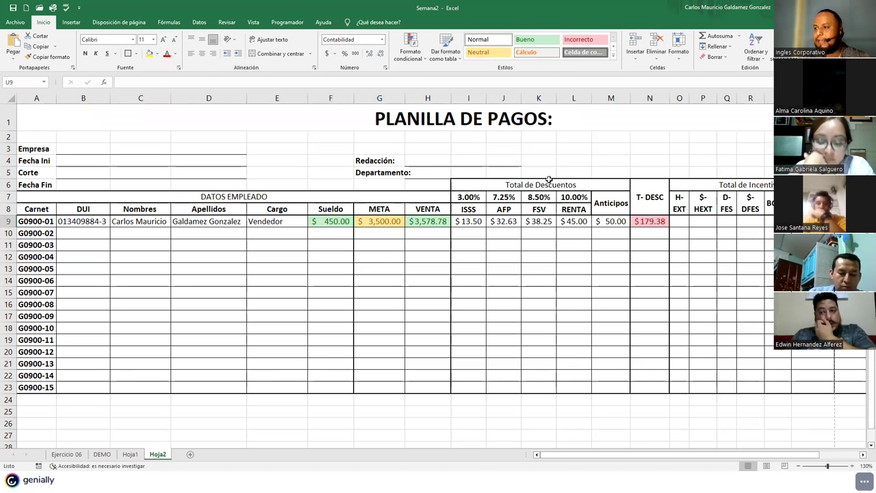
click(527, 42)
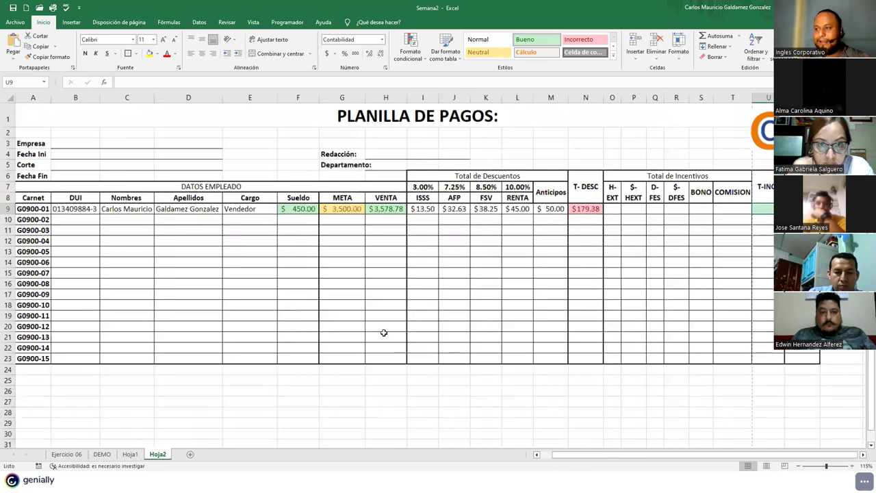
Narrow the Cargo column E, then return to the VENTA value in H9.
ctrl+scroll(384, 333, down, 1)
scroll(384, 333, left, 5)
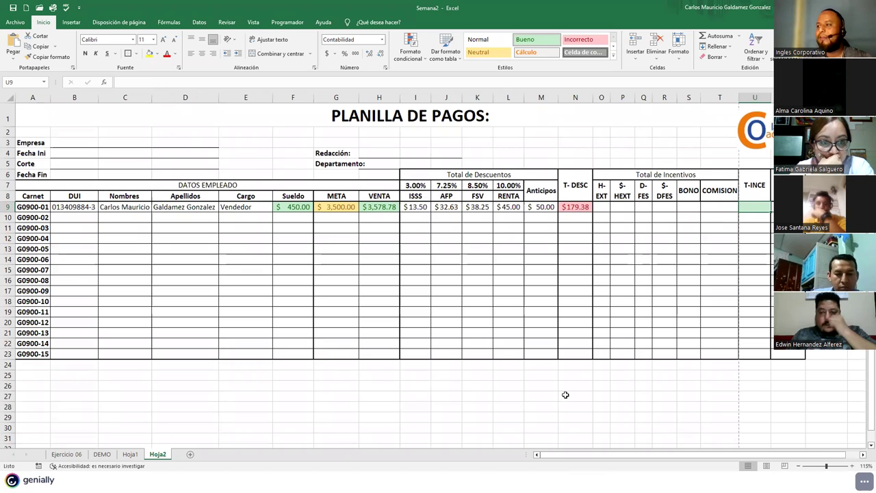
click(584, 205)
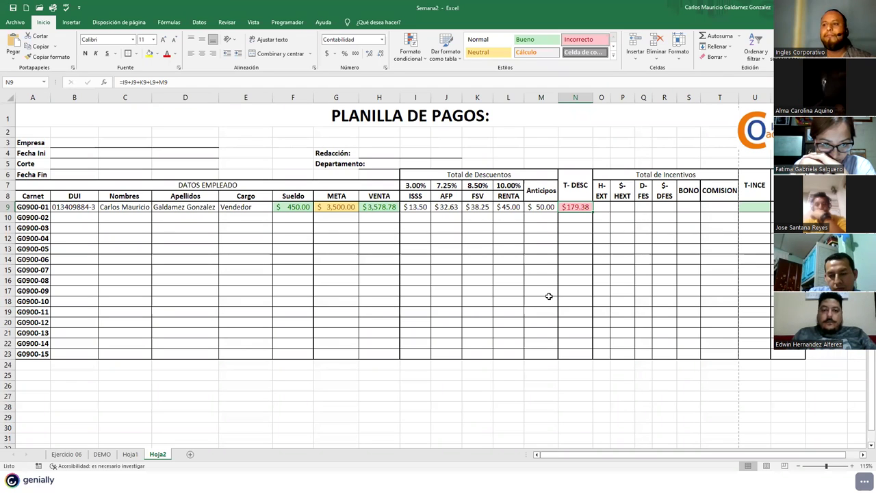
drag(272, 97, 255, 98)
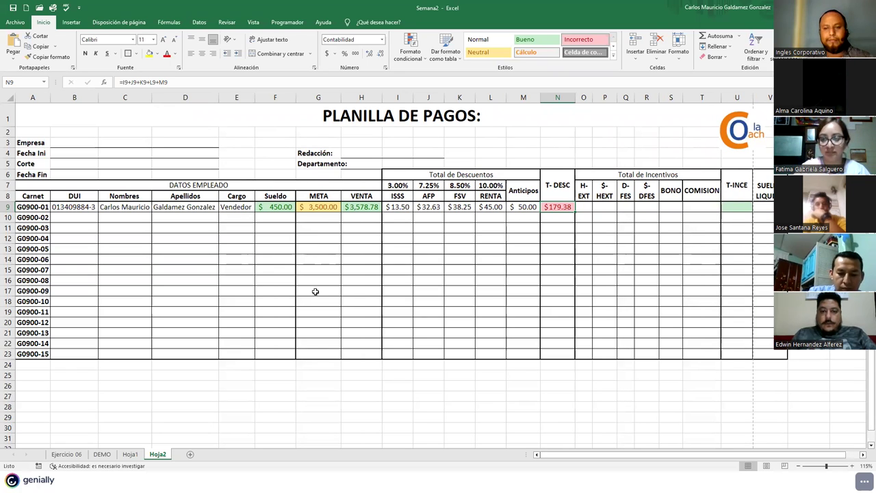
ctrl+scroll(285, 290, up, 1)
ctrl+scroll(299, 317, up, 1)
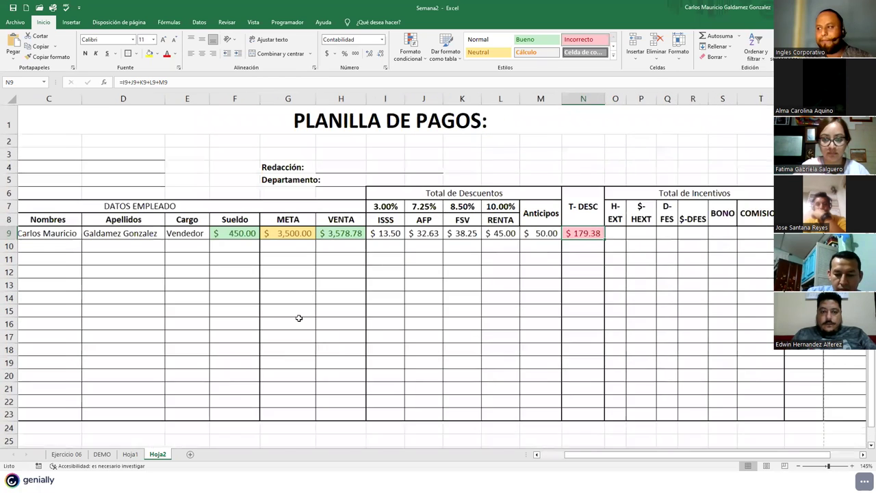
ctrl+scroll(356, 362, up, 1)
double_click(538, 455)
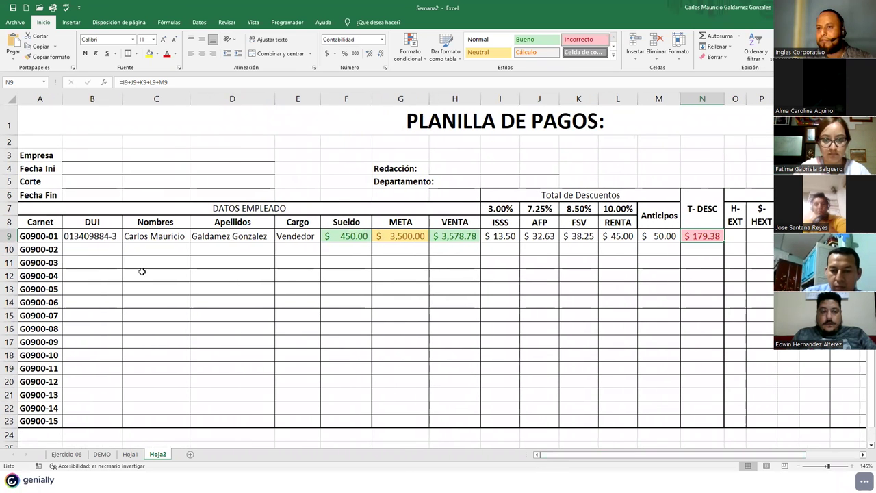
ctrl+scroll(116, 271, up, 1)
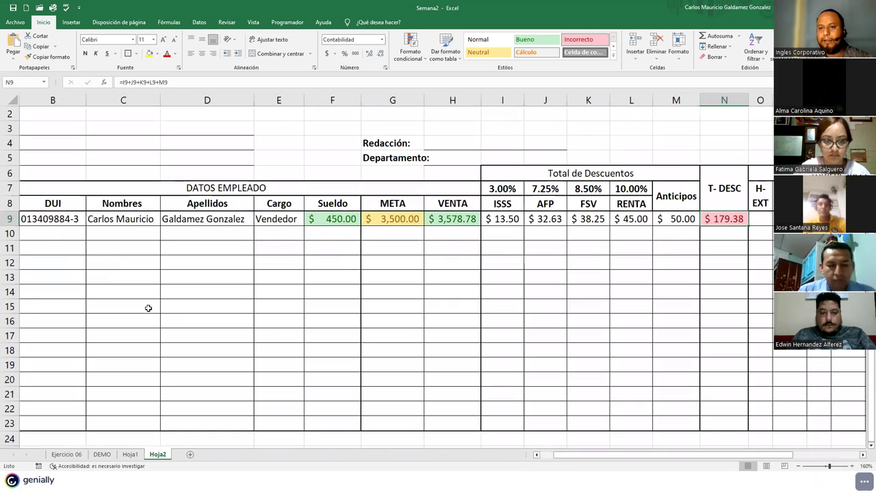
scroll(157, 315, up, 1)
key(Left)
key(Left)
key(Left)
key(Left)
key(Left)
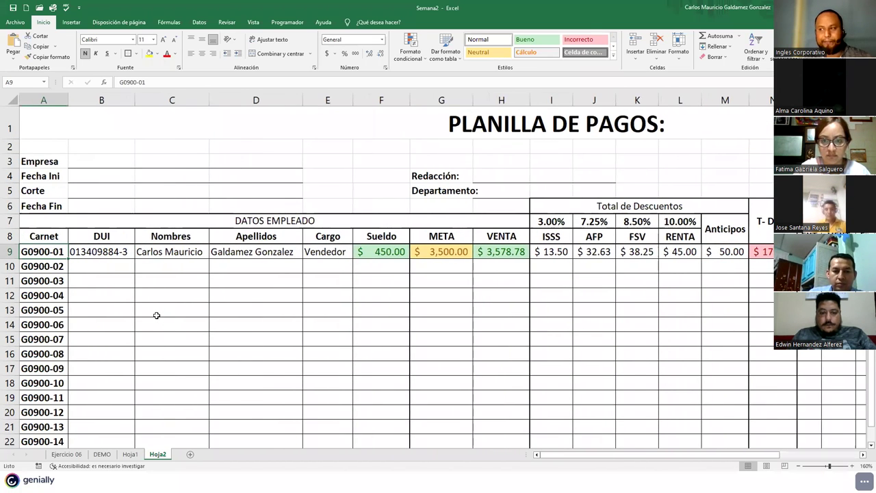
click(489, 253)
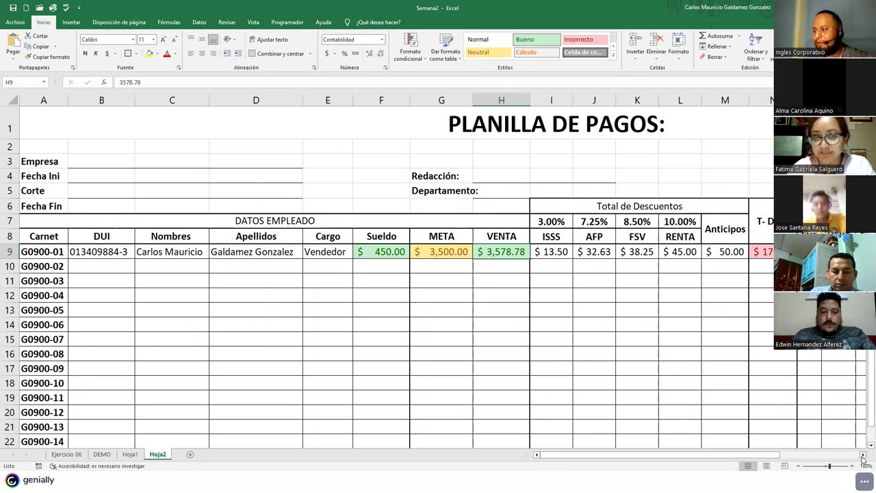
Scroll right to bring columns F through V into view and select H-EXT cell O9.
click(862, 455)
click(862, 455)
click(862, 455)
click(862, 455)
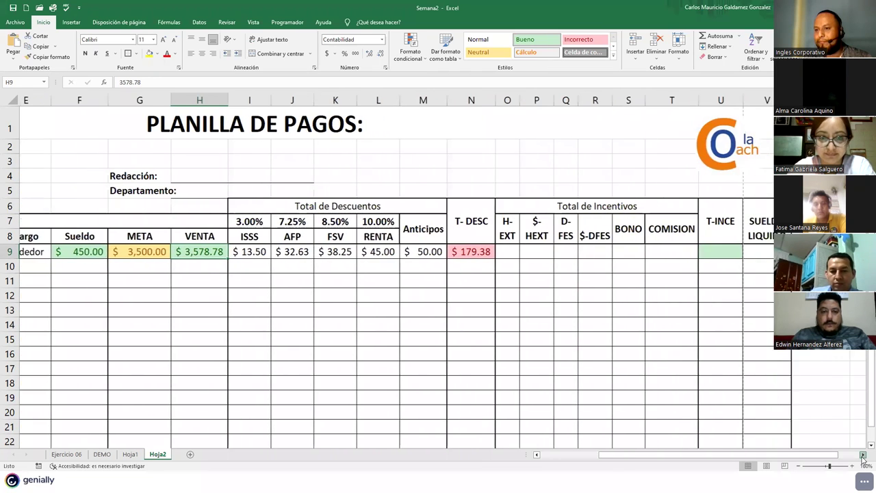
click(53, 253)
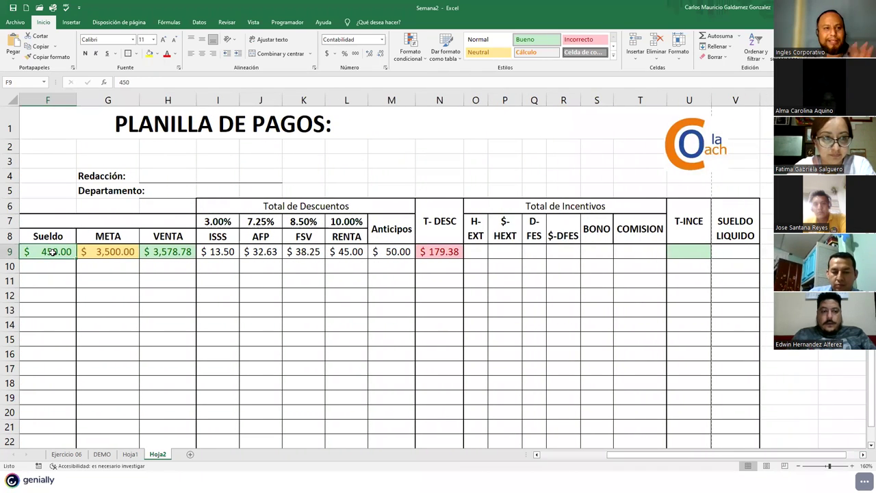
click(474, 255)
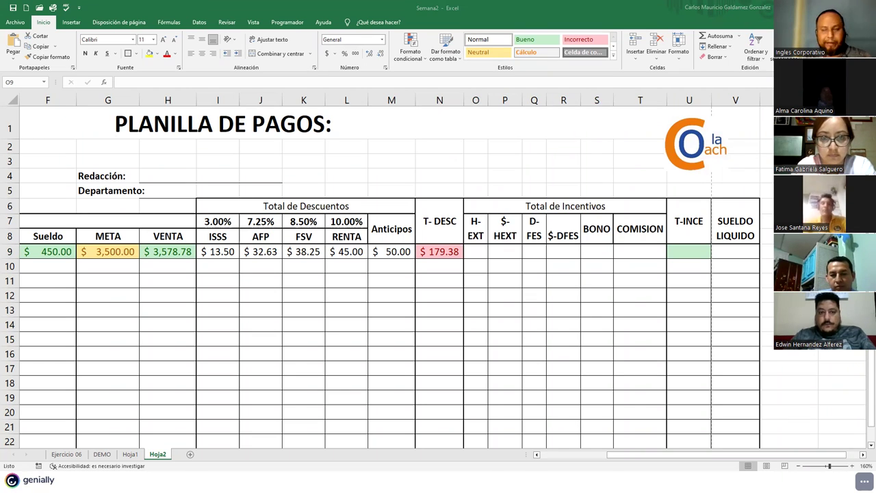
Enter =0.5*27 in H-EXT cell O9 for 14 overtime hours.
click(483, 252)
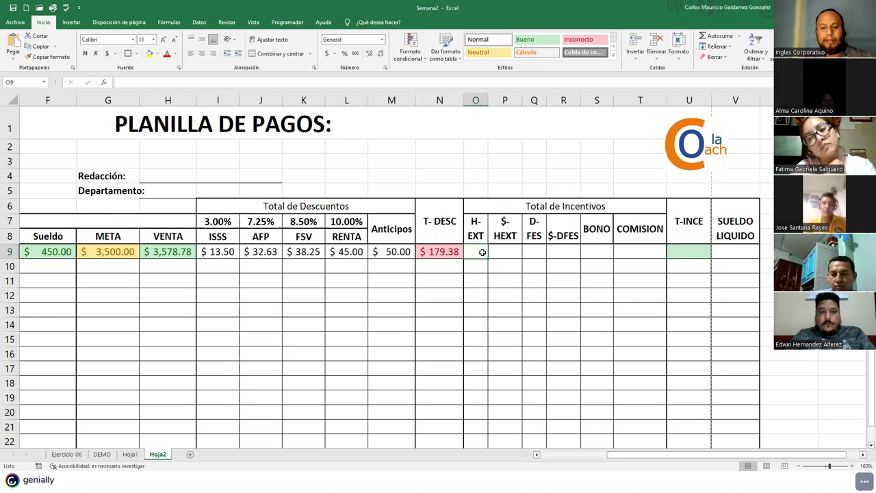
text(=)
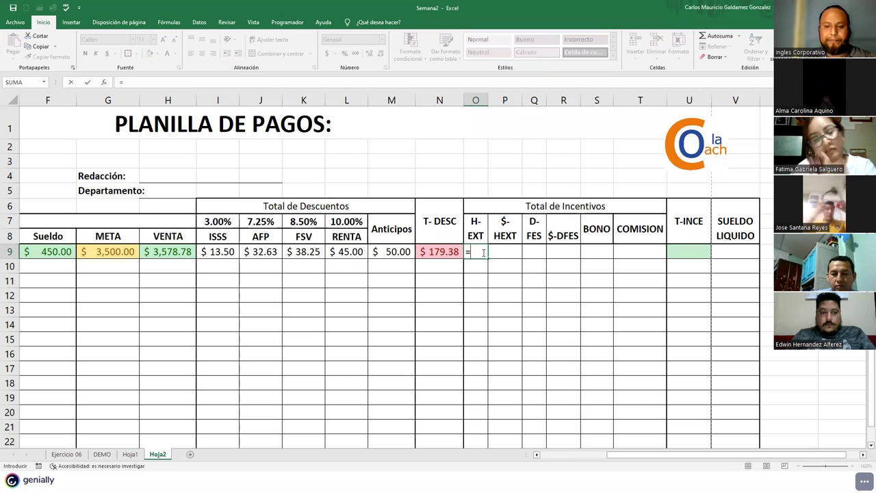
text(0.5)
text(*26)
key(Return)
click(481, 252)
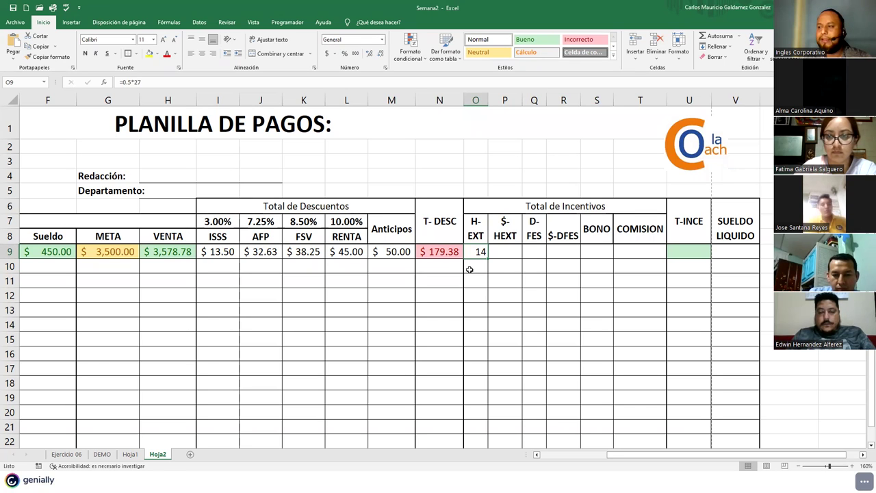
Enter 1 holiday day in D-FES cell Q9 and check the O9:Q9 sum.
click(532, 252)
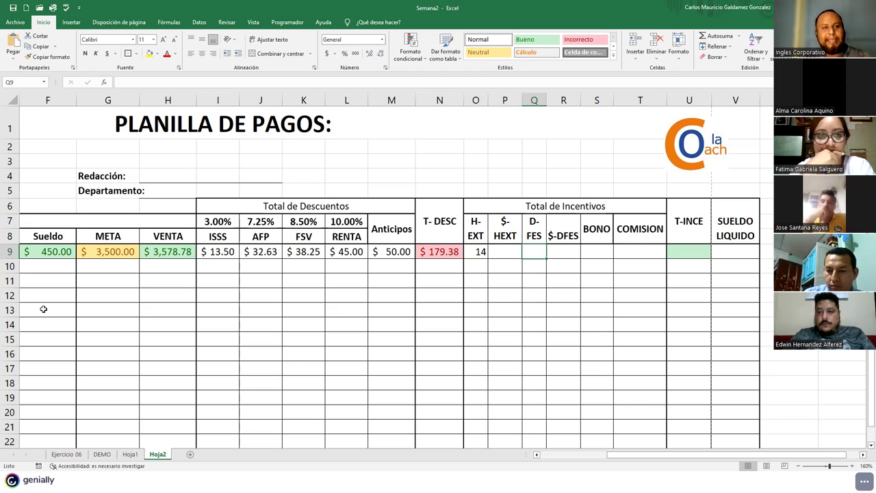
text(1)
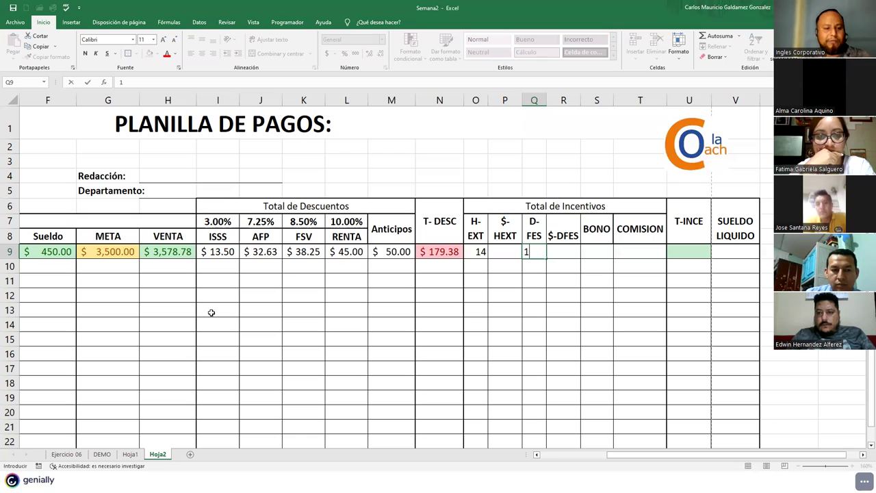
key(Tab)
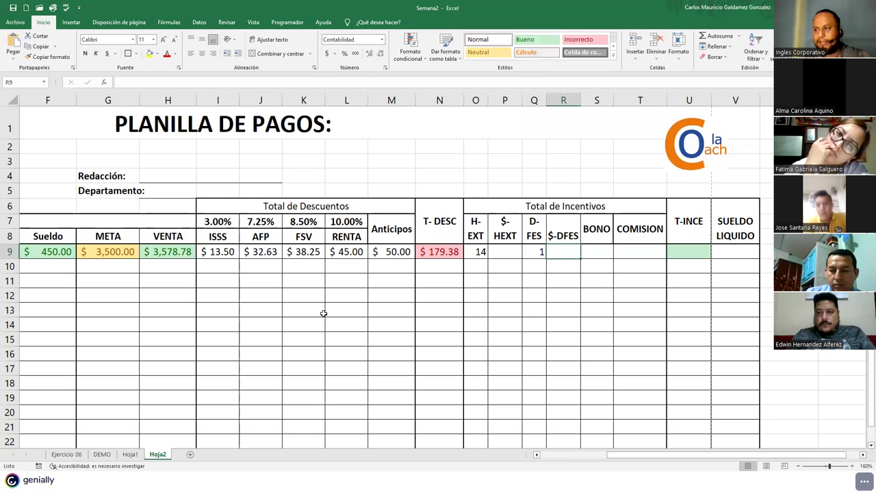
drag(534, 251, 480, 251)
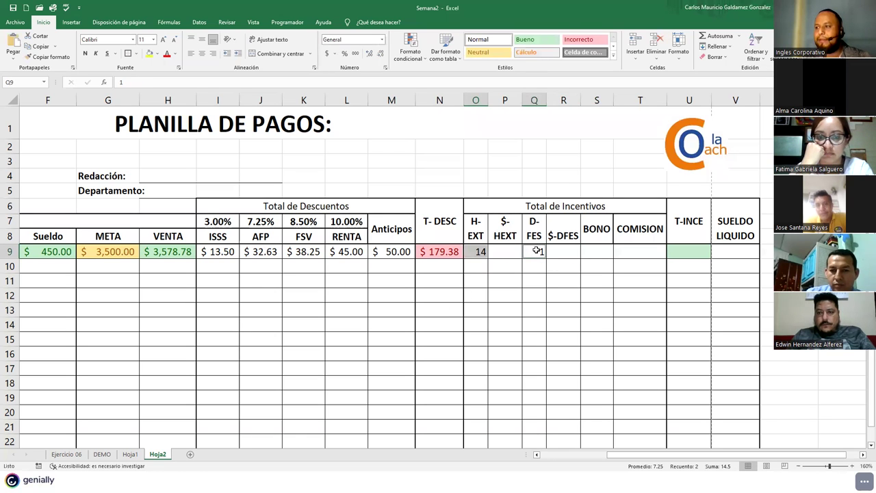
click(475, 251)
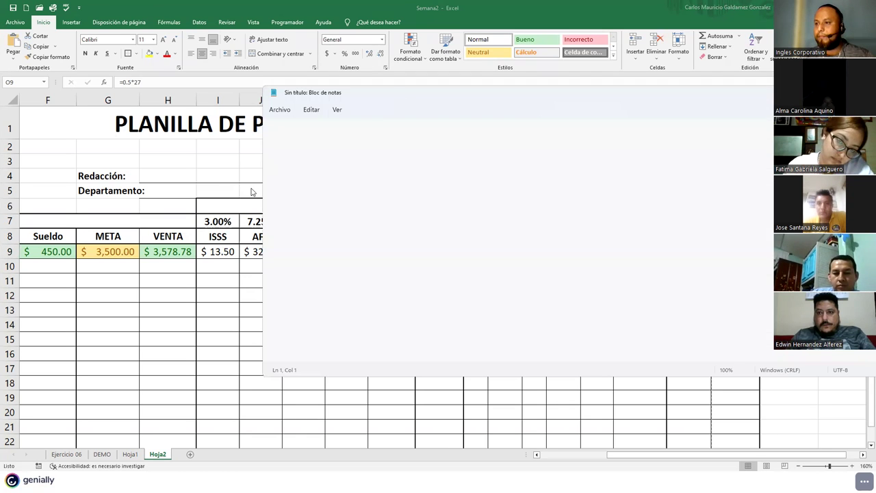
Replace DIA with the heading HORA EXTRA: in the Notepad note.
drag(261, 185, 474, 185)
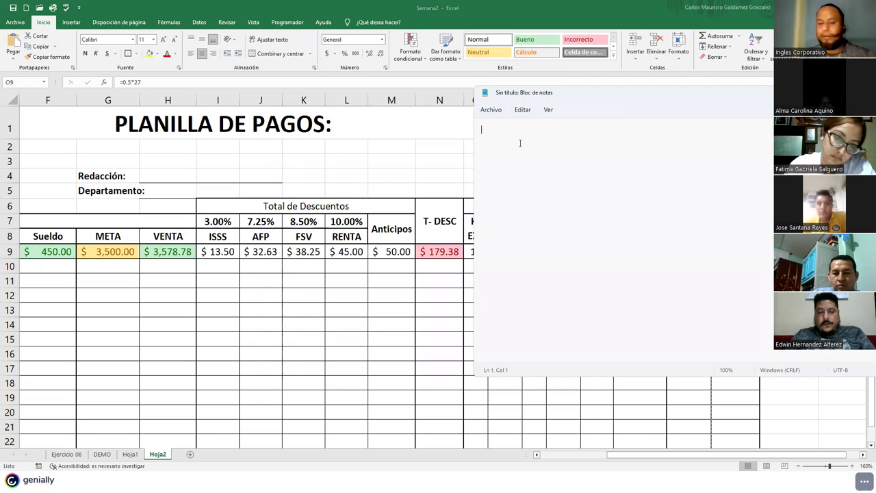
text(DIA )
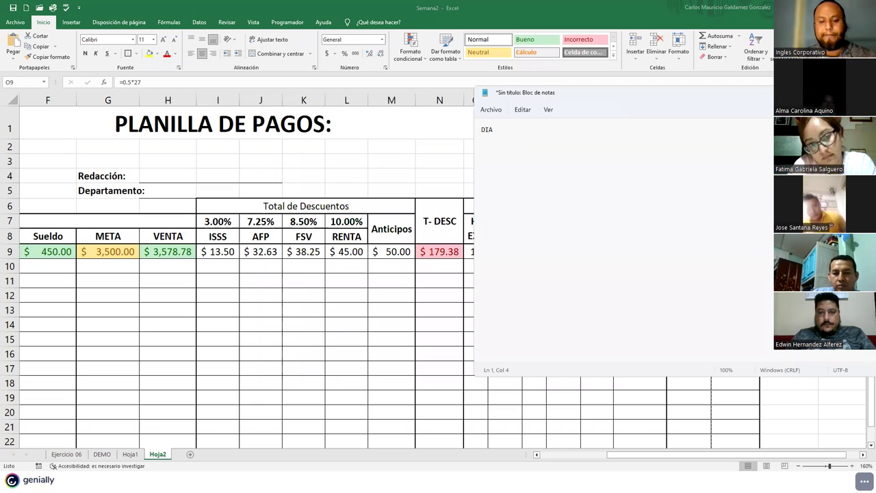
text(F)
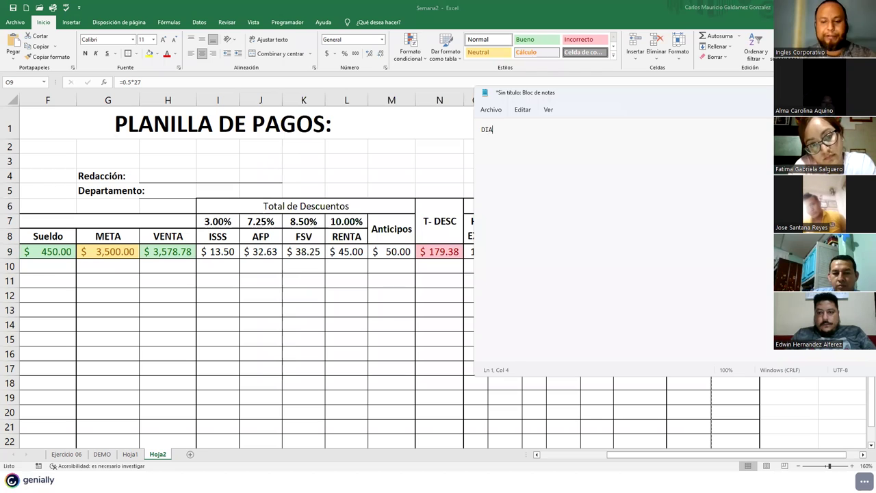
key(BackSpace)
text(HORA EXTRA)
scroll(548, 148, up, 3)
scroll(548, 148, up, 4)
scroll(548, 148, up, 3)
text(:)
Write the formula #=(SUELDO/31)/8 two lines below the heading.
key(Return)
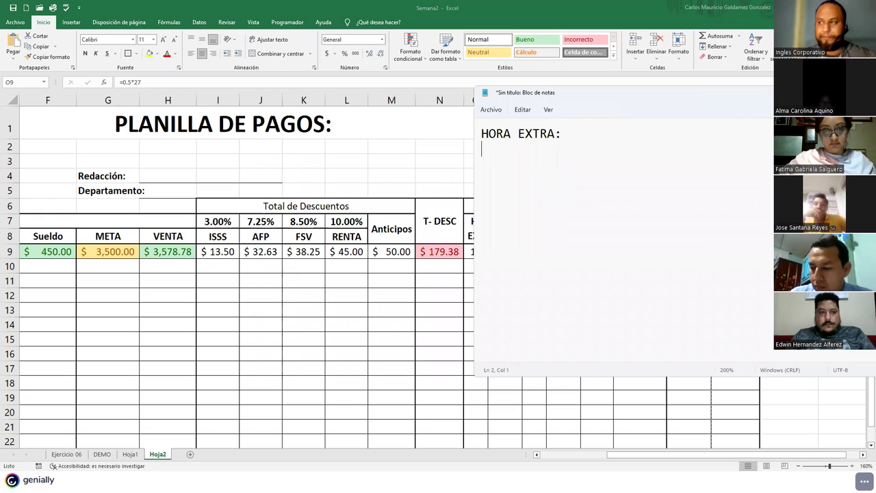
key(Return)
text(#)
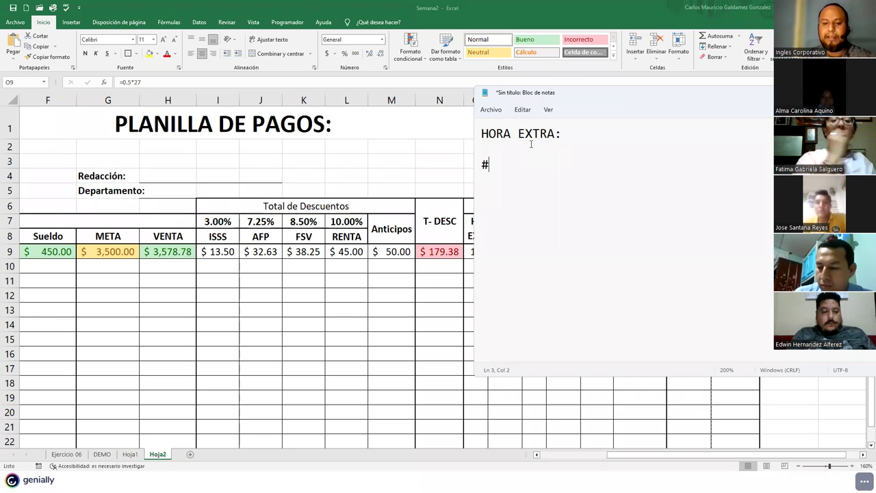
text(=)
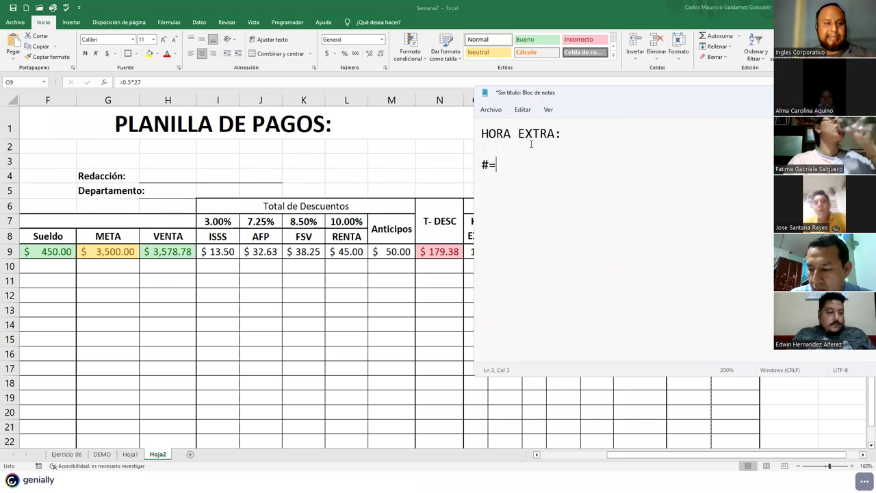
text(su)
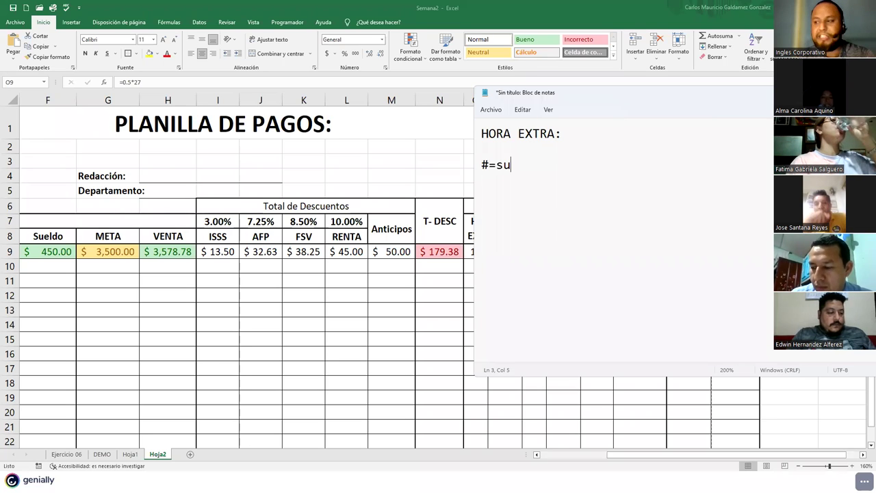
text(eldo)
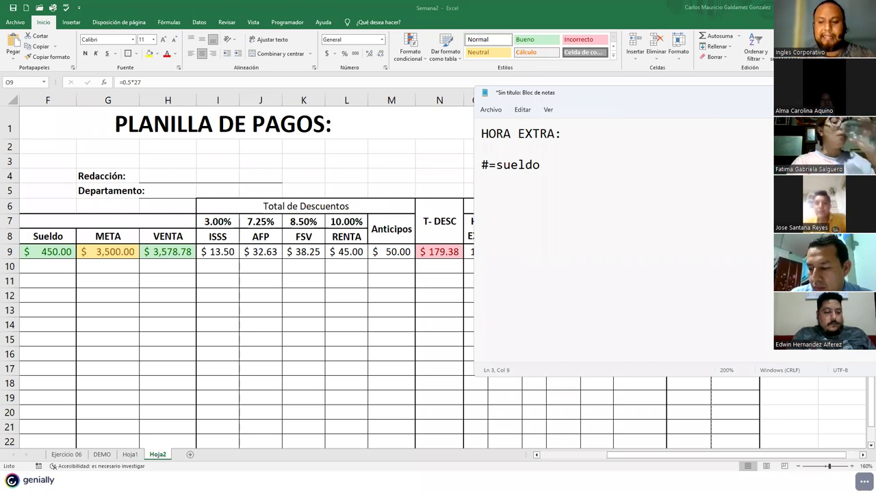
key(BackSpace)
key(BackSpace)
key(BackSpace)
key(BackSpace)
key(BackSpace)
key(BackSpace)
text(SUELDO)
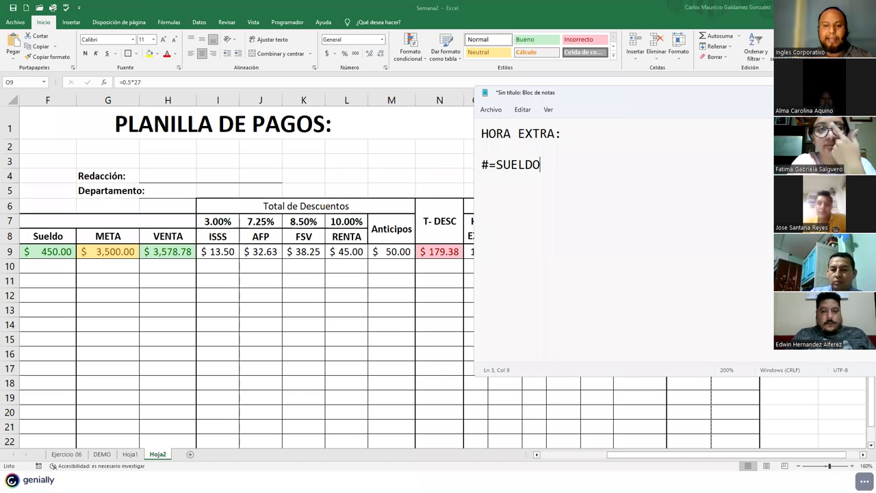
text(/31)
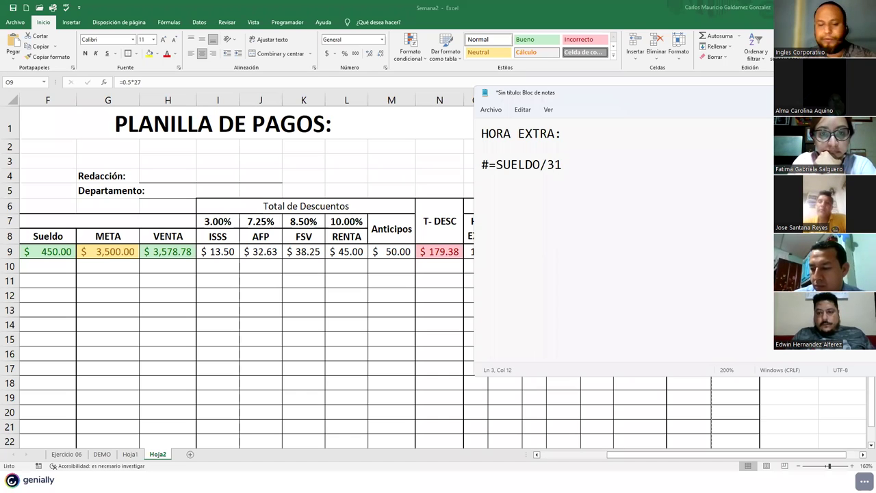
text(/)
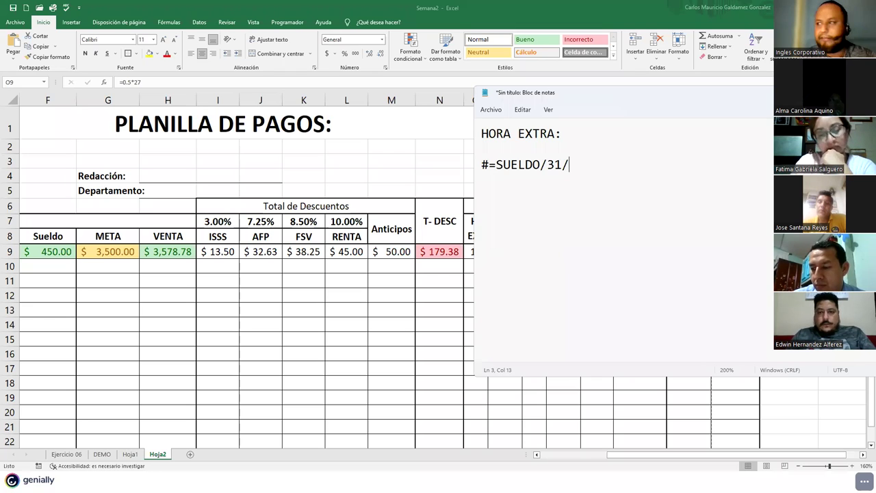
text(8)
text())
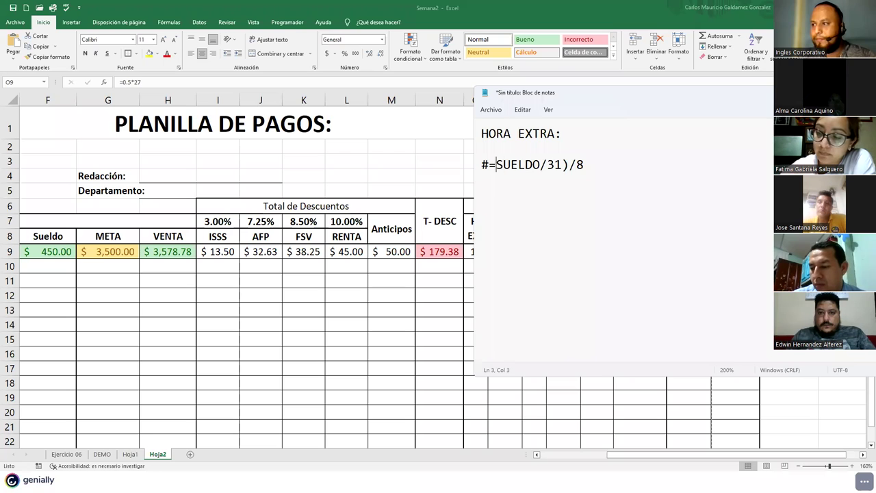
text(()
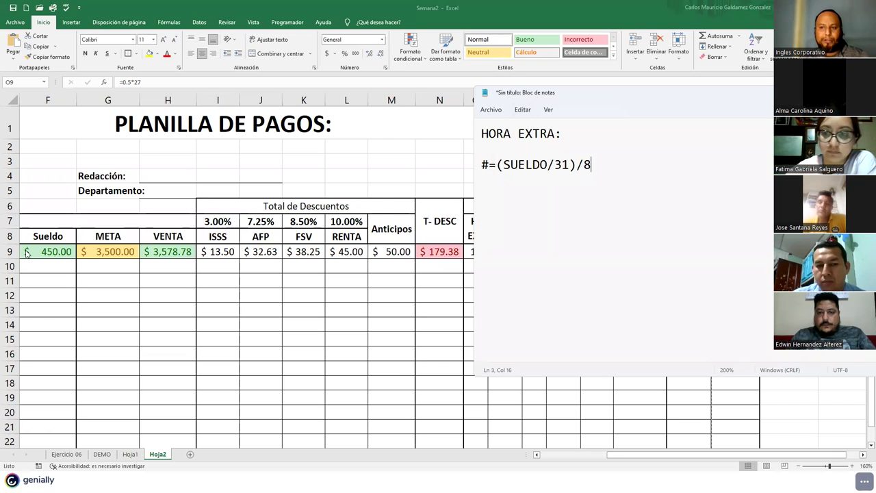
drag(556, 164, 568, 169)
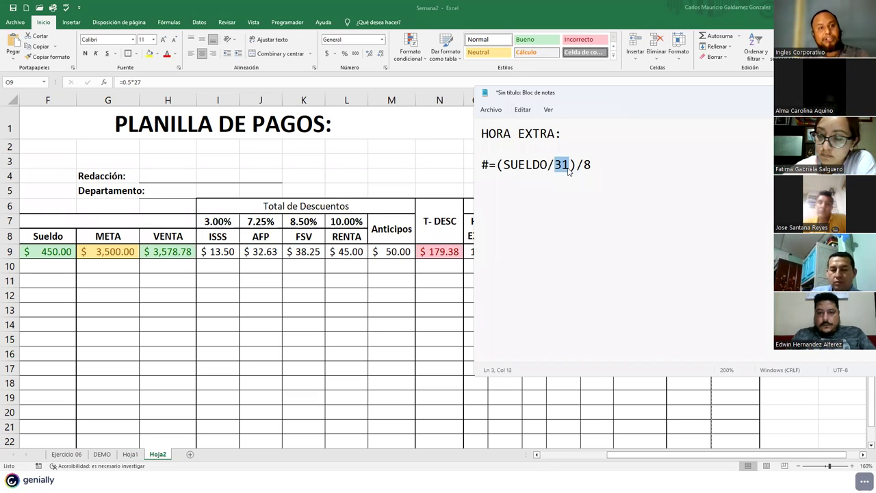
click(599, 168)
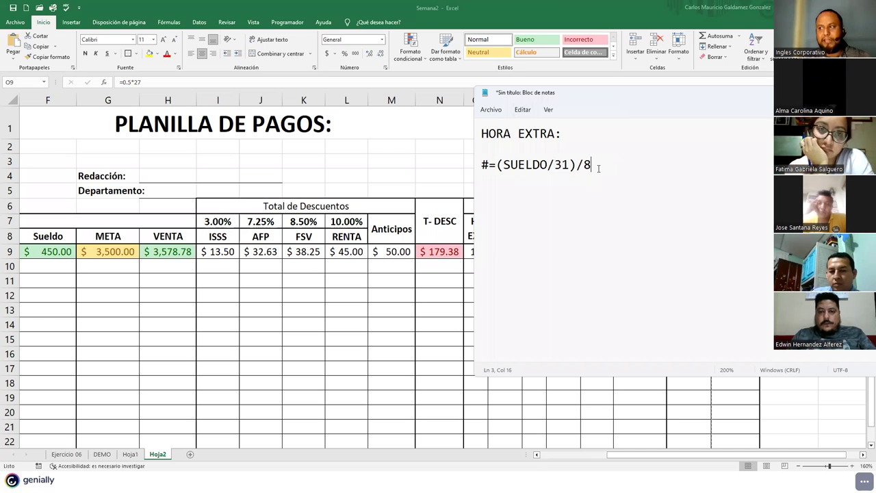
click(504, 165)
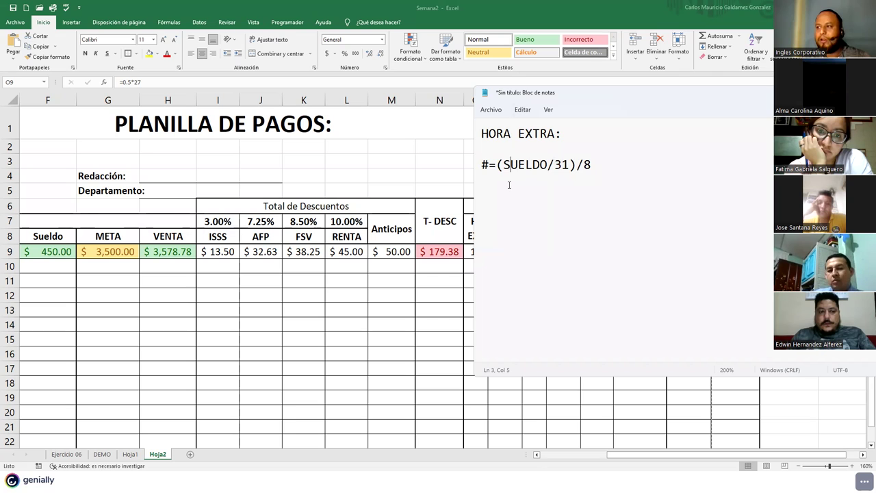
Edit the Notepad formula line to read (450/31)/8=(SUELDO/31)/8 and launch Calculator.
drag(482, 165, 487, 172)
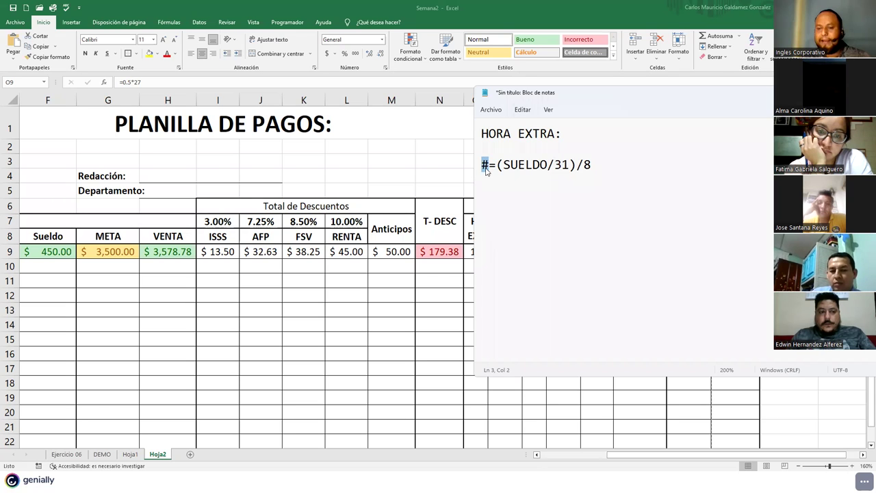
text(450)
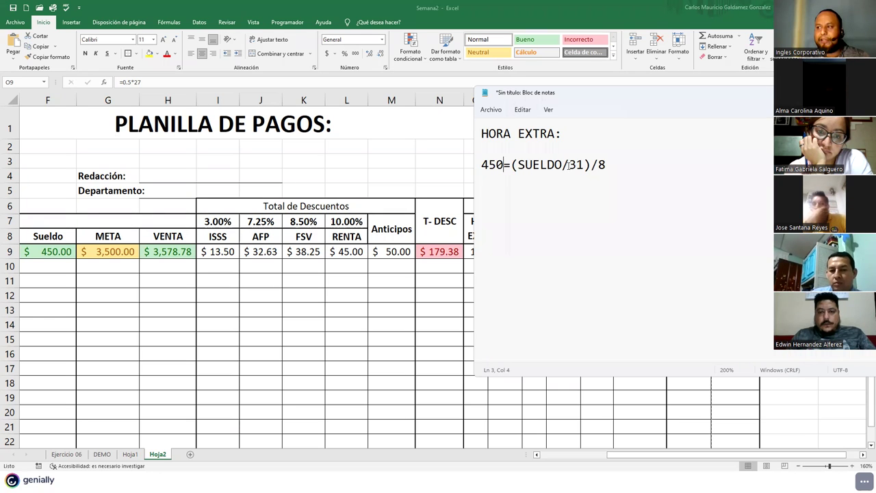
text(/31)
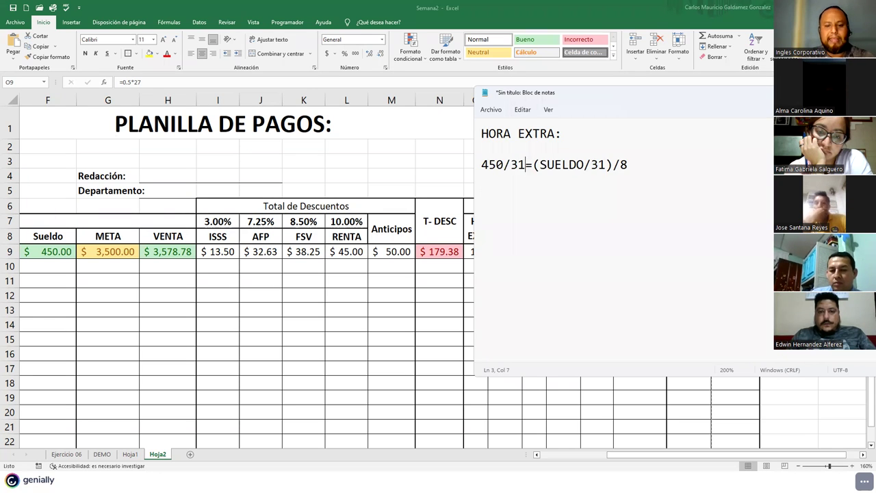
text()=)
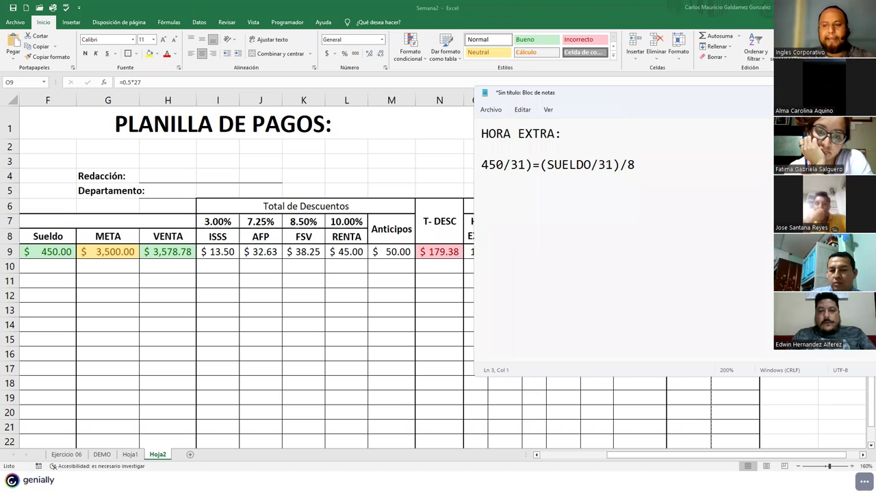
text(()
key(Right)
key(Right)
key(Right)
key(Right)
key(Right)
key(Right)
key(Right)
text((8)
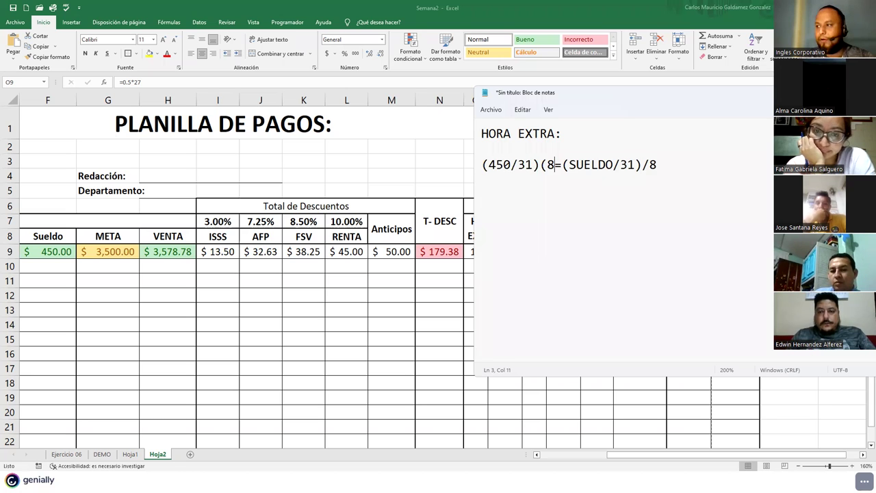
key(BackSpace)
key(BackSpace)
text(/8)
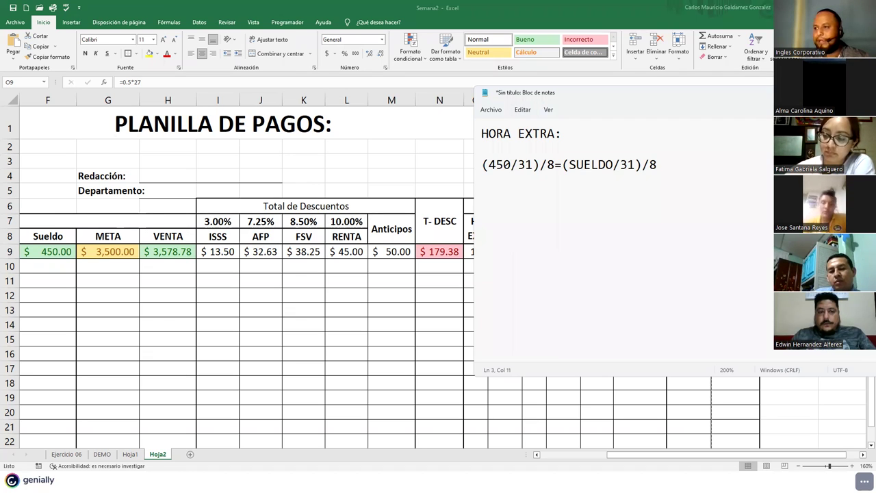
click(740, 223)
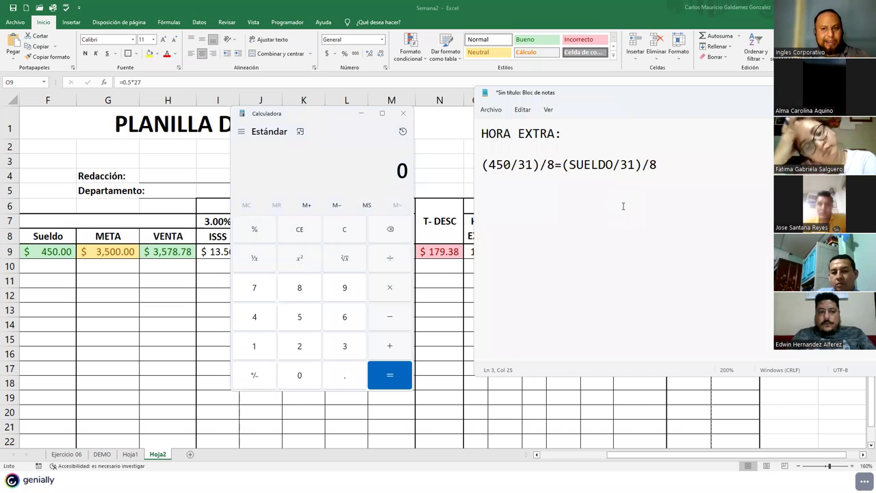
Add the VALOR DE LA HORA label and paste (SUELDO/31)/8 under H-EXTRA to start the overtime formula.
key(Return)
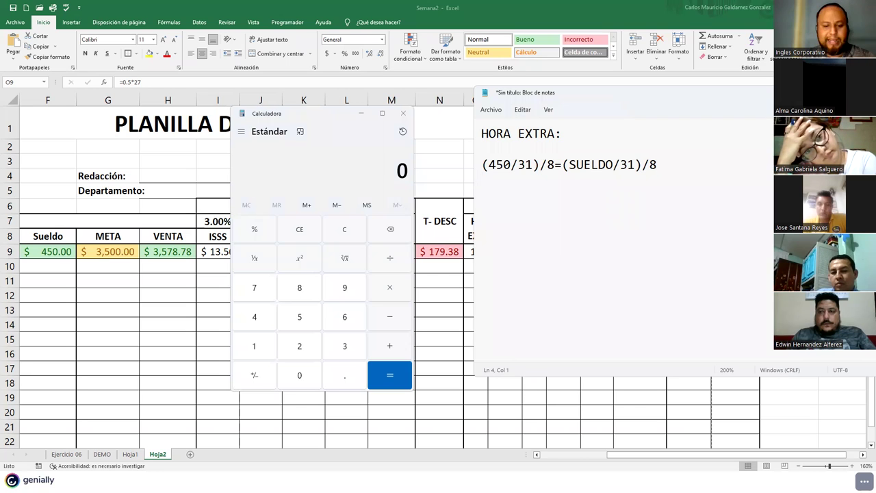
text(VALOR DE LA HORA)
key(Return)
key(Return)
text(X-)
key(BackSpace)
key(BackSpace)
key(BackSpace)
text(H-EXTRA)
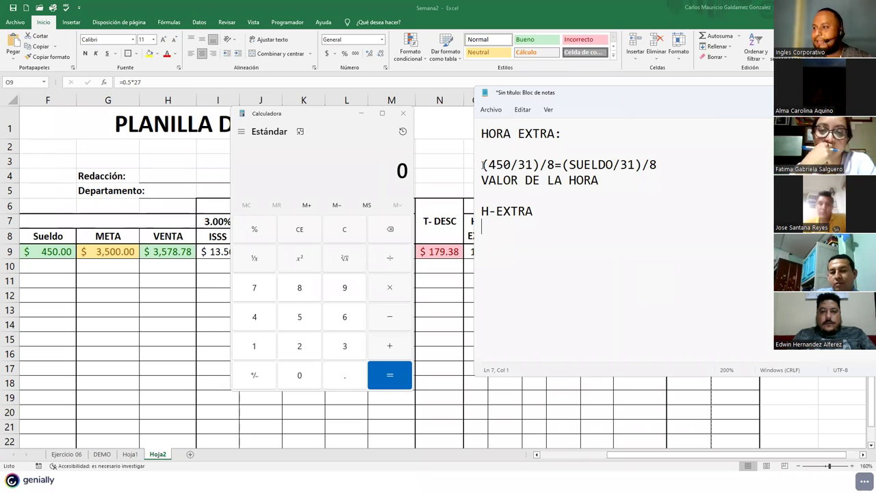
drag(562, 165, 641, 175)
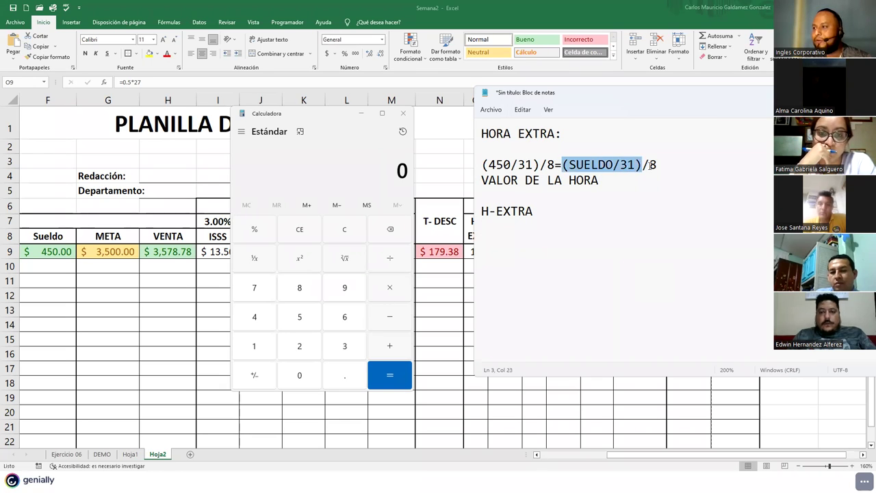
key(ctrl+c)
click(499, 233)
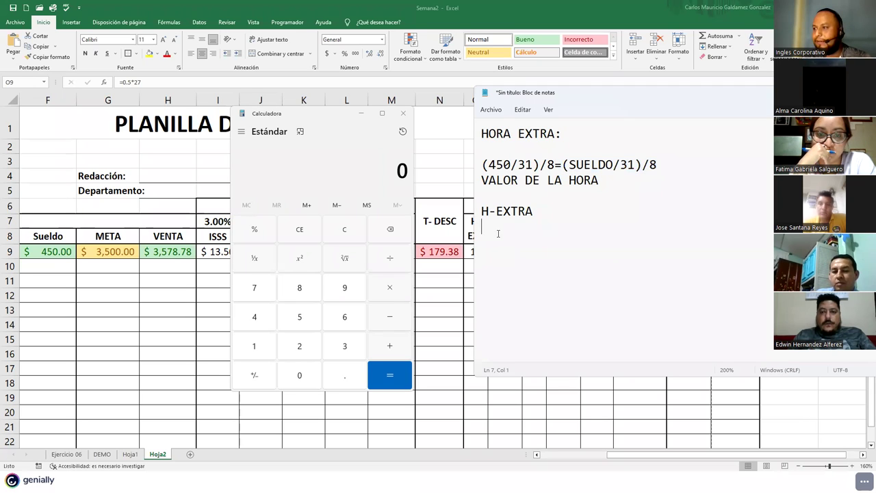
key(ctrl+v)
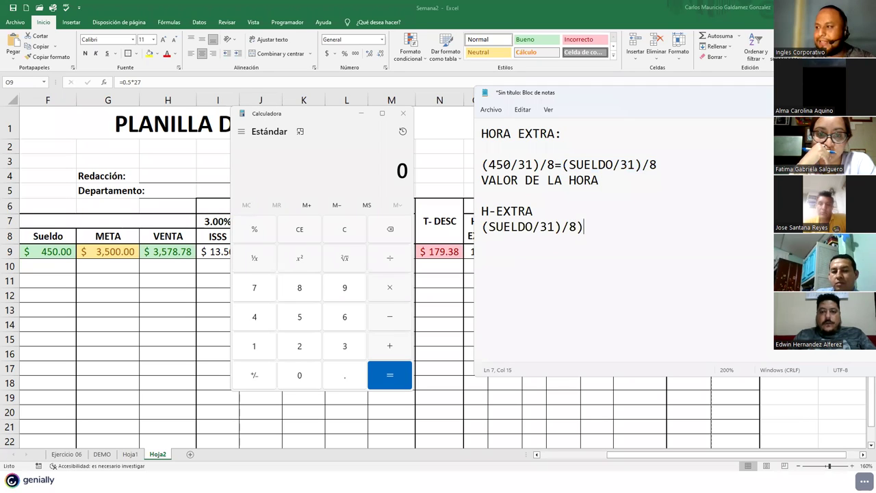
text(()
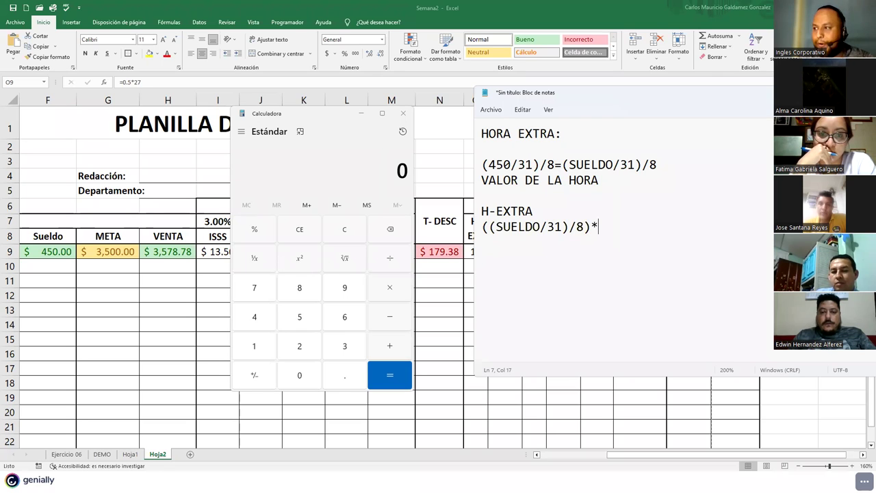
text(2)
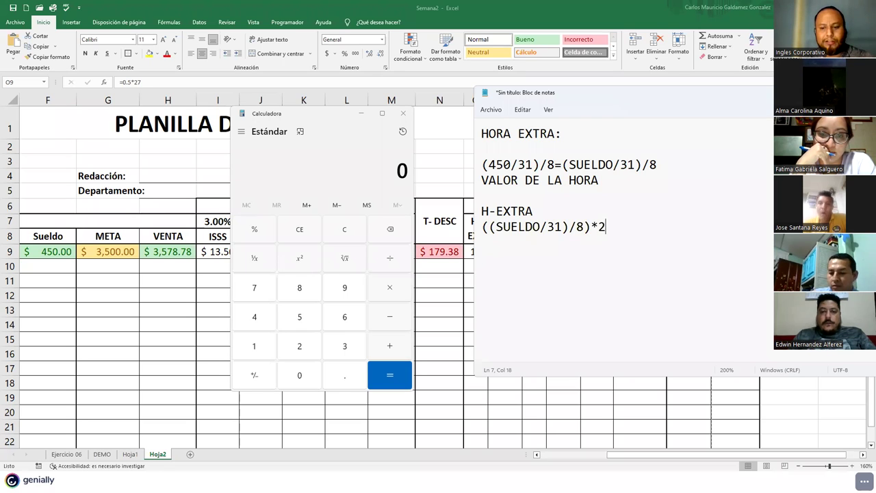
text(*#)
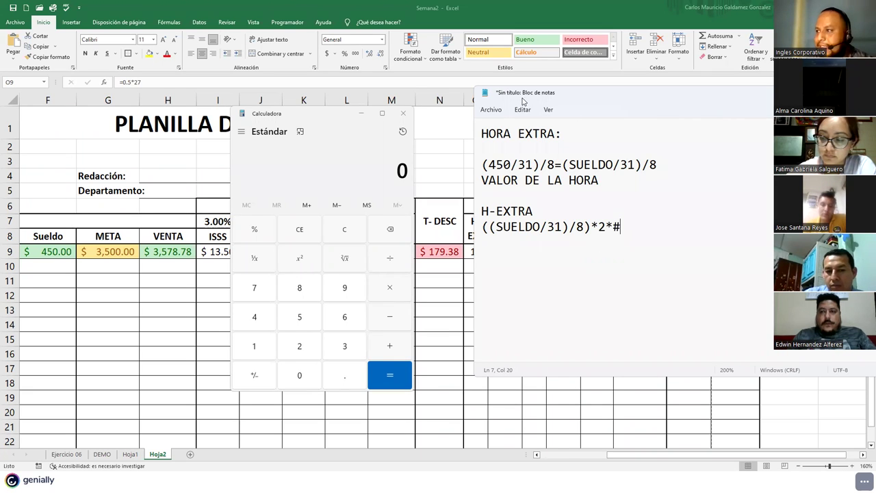
Highlight the 14 hours, the SUELDO part and the *2 factor in the H-EXTRA formula to explain them.
drag(547, 101, 669, 106)
text(14)
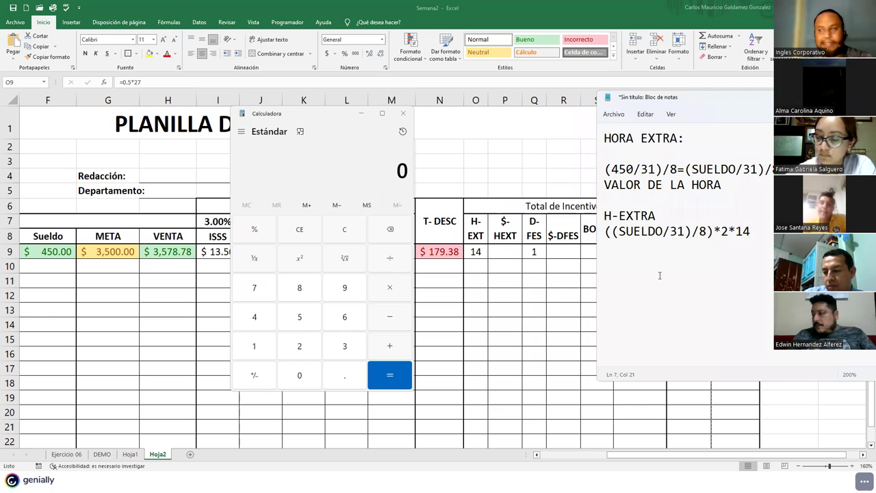
double_click(743, 231)
double_click(725, 232)
mouse_move(730, 233)
mouse_down()
mouse_move(751, 234)
mouse_move(597, 239)
mouse_up()
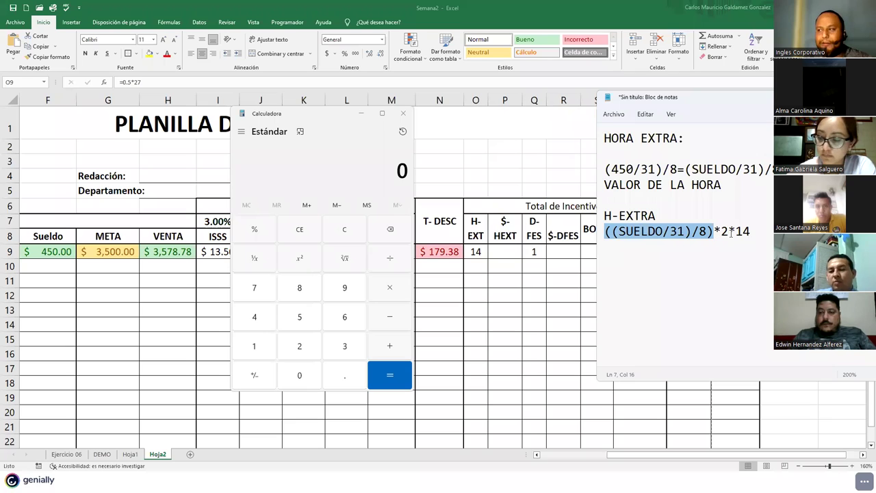
drag(757, 233, 737, 233)
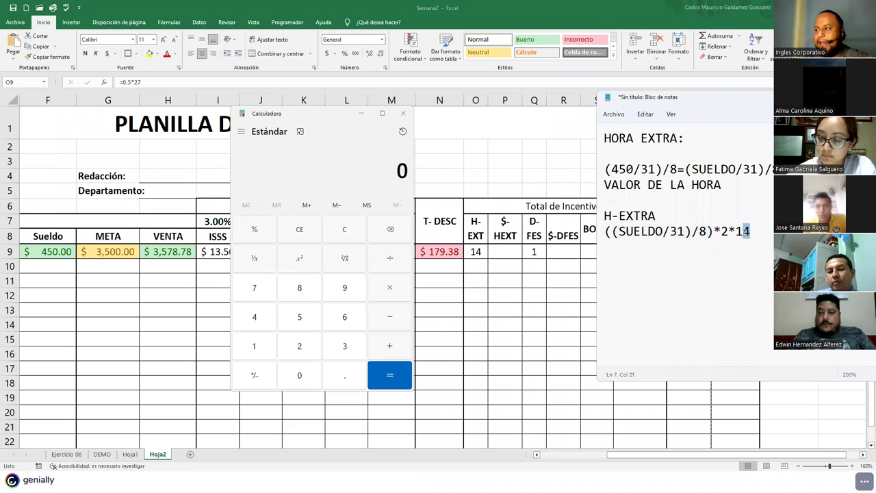
click(664, 231)
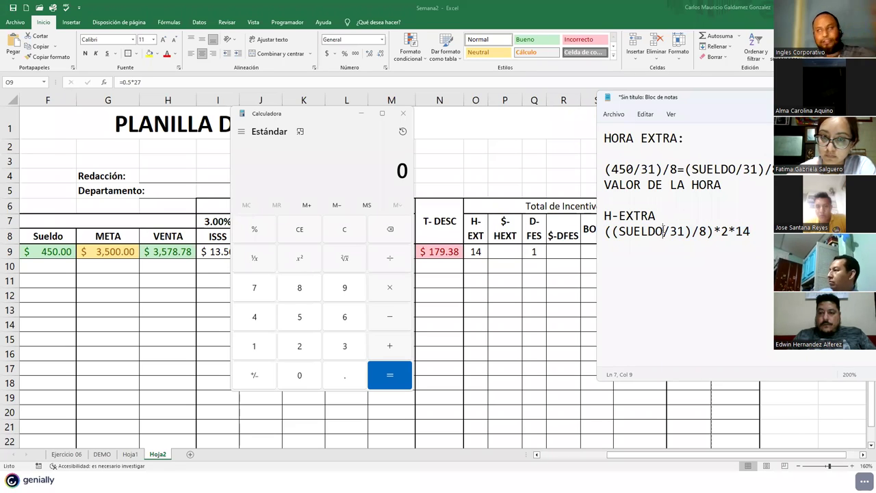
drag(722, 231, 728, 231)
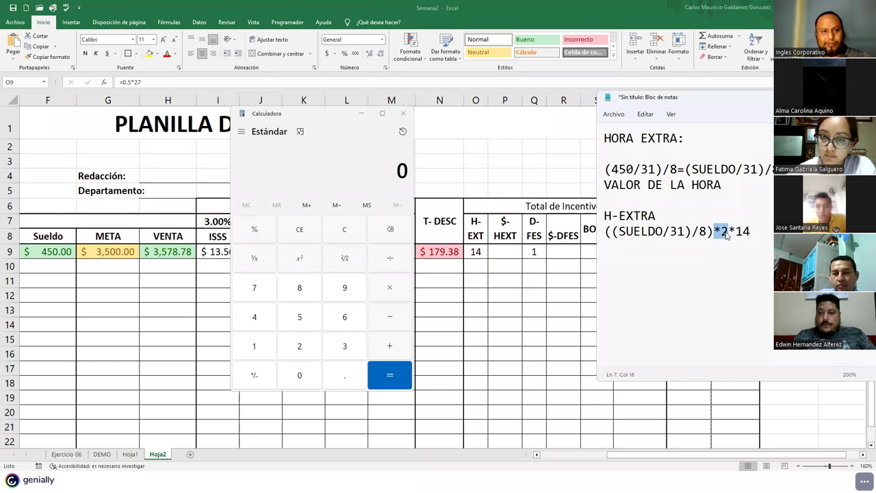
click(763, 231)
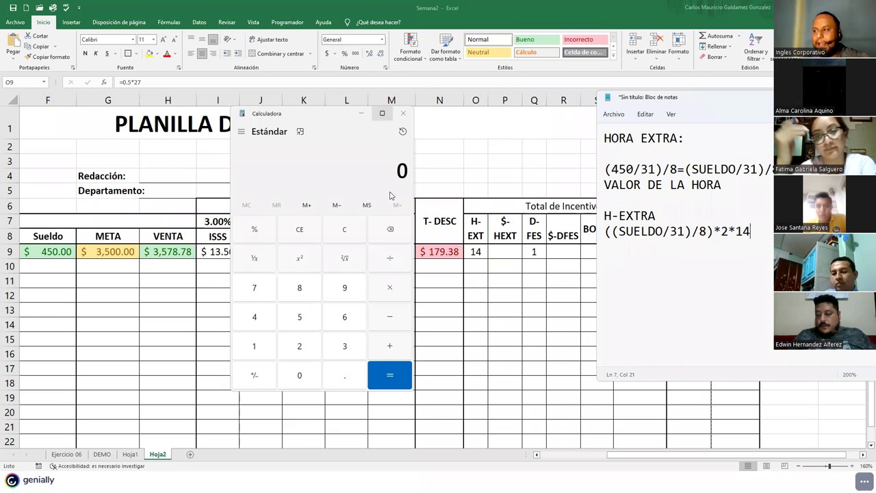
In Calculator, divide the 450 salary by 31 and by 8 to get the hourly value.
drag(390, 196, 460, 184)
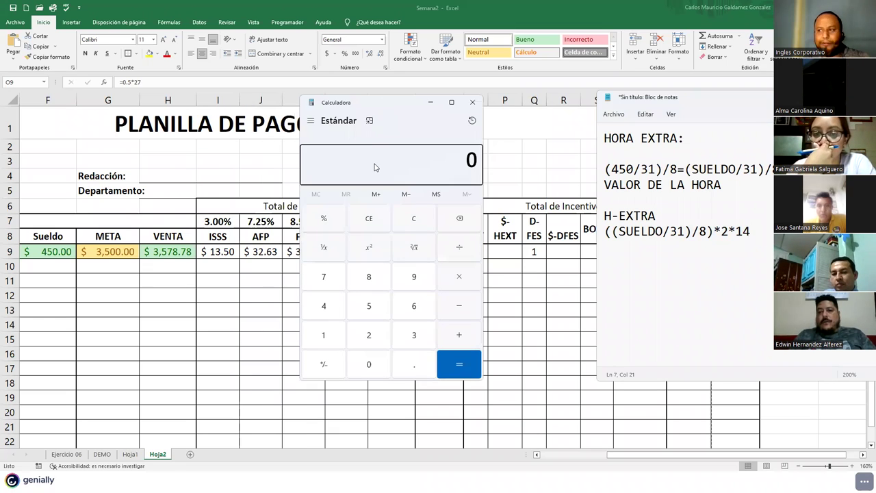
text(450)
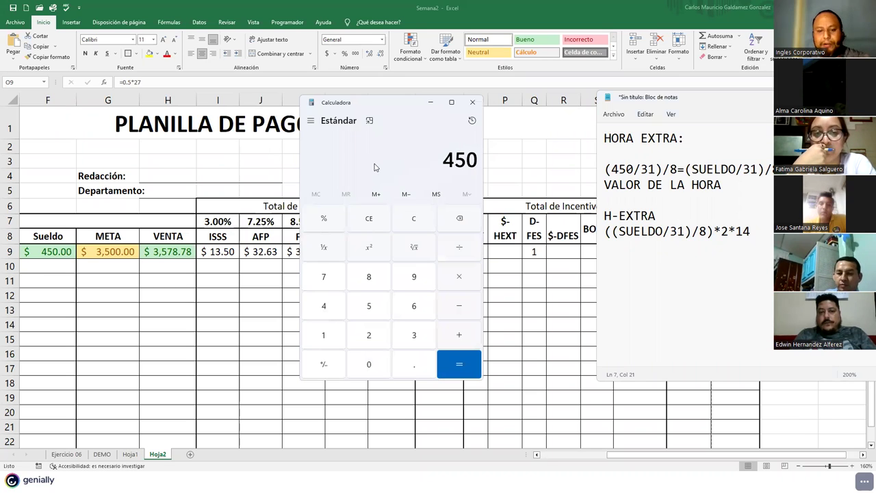
key(plus)
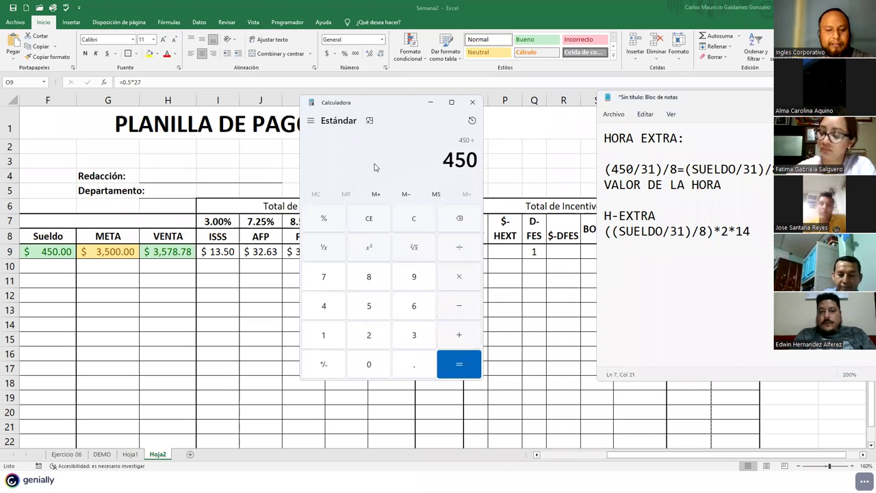
text(31)
key(slash)
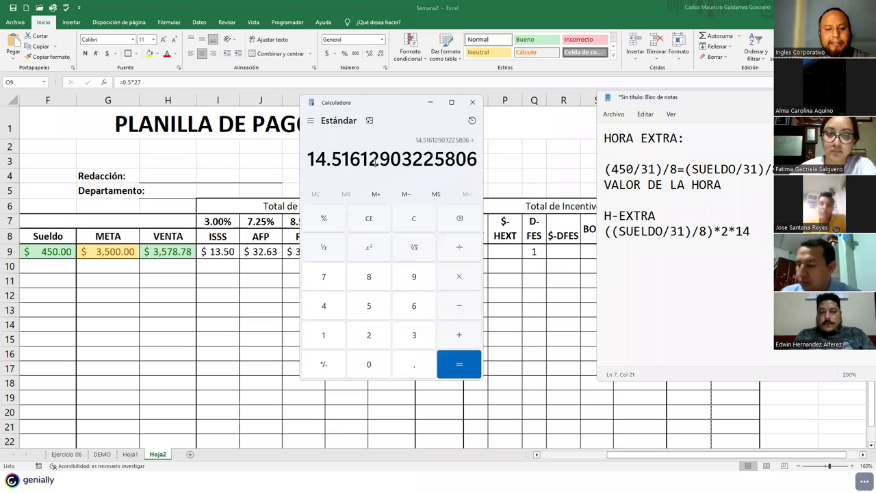
text(8)
key(Return)
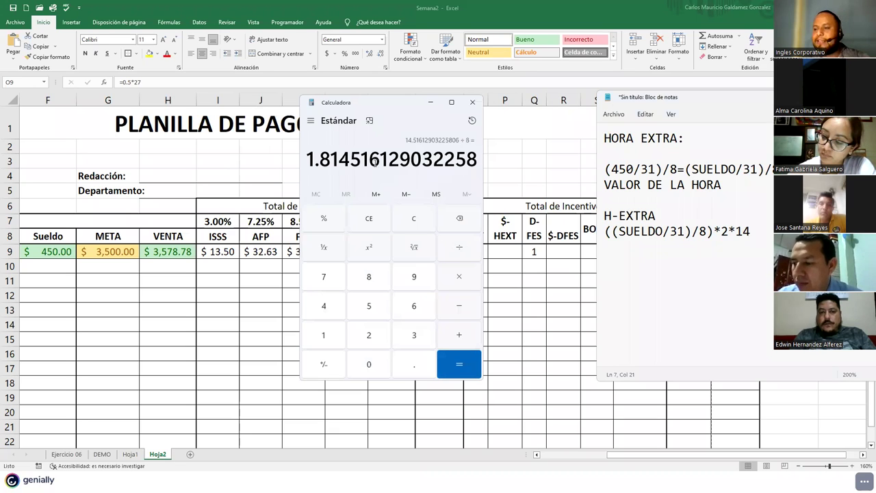
Multiply the 1.81 hourly value by 14 hours and by 2, giving 50.68, and check the 14 in the note.
drag(307, 161, 339, 161)
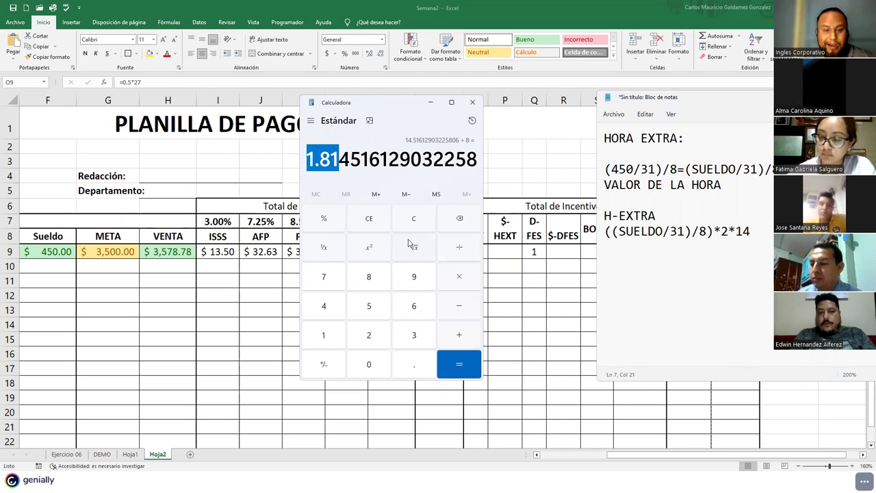
text(1.81)
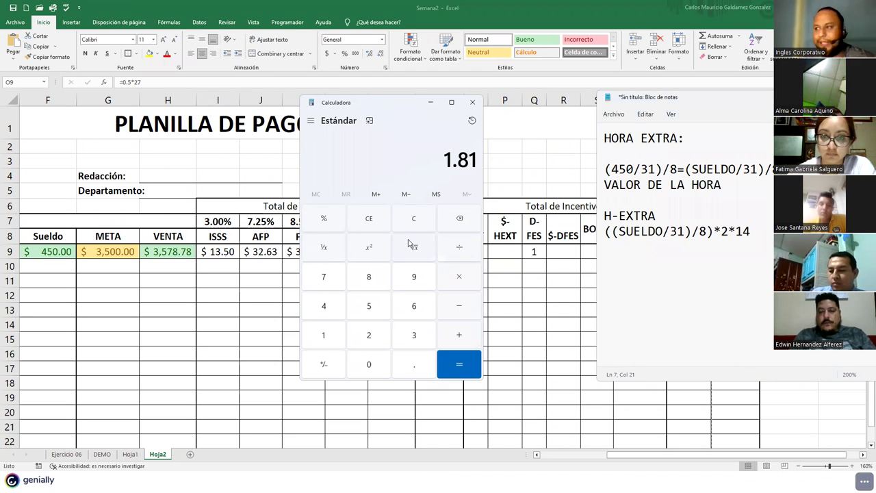
text(*)
text(14)
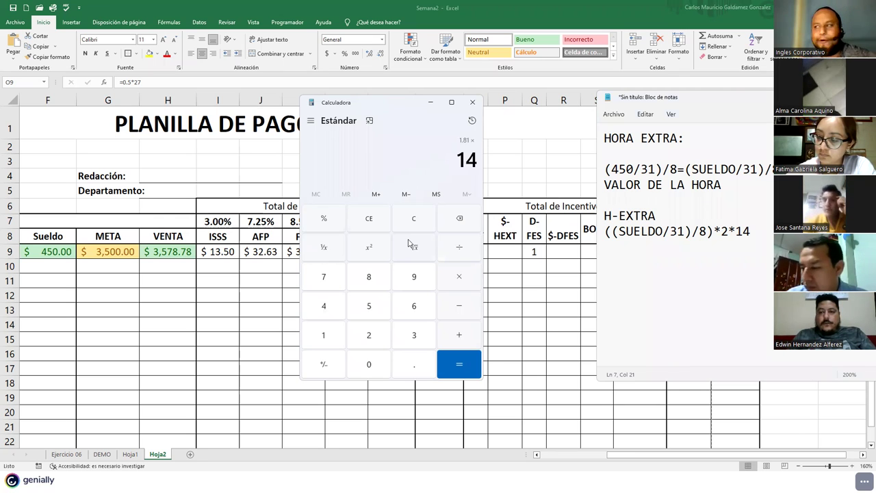
key(Return)
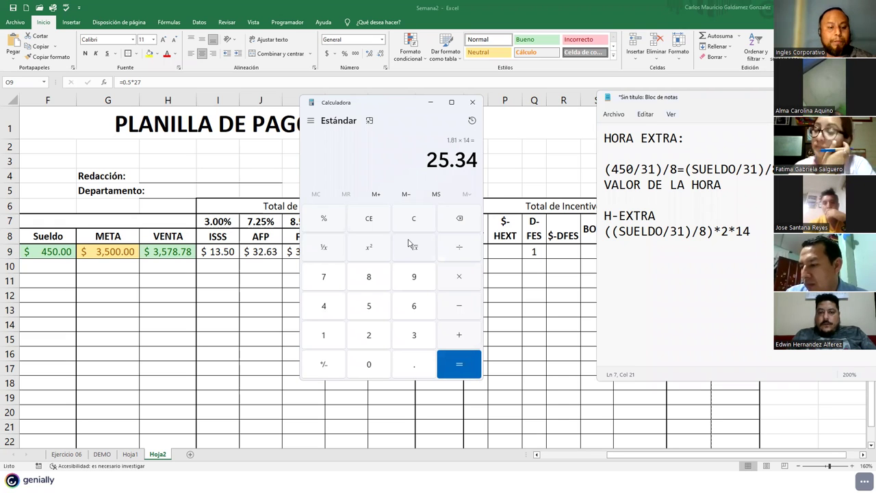
text(2)
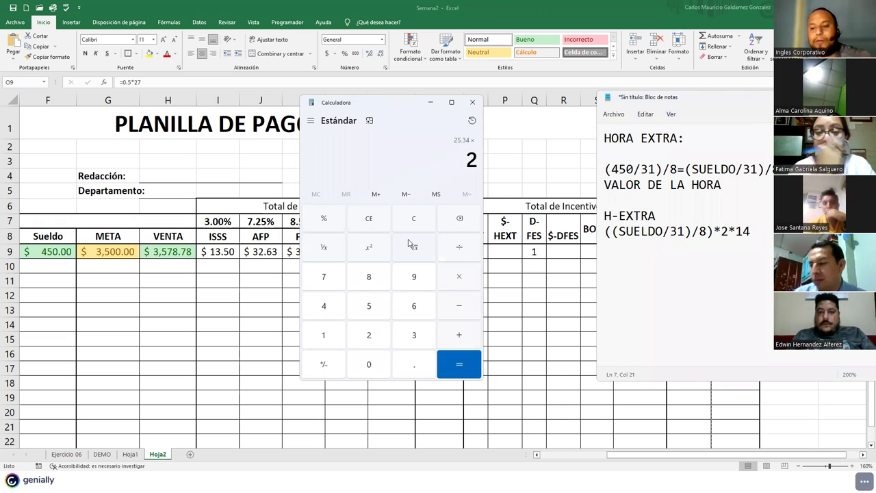
key(Return)
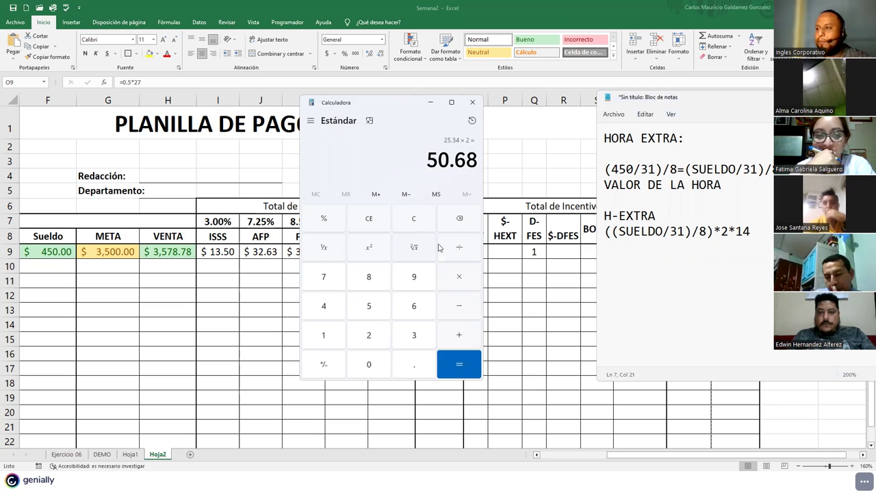
click(738, 233)
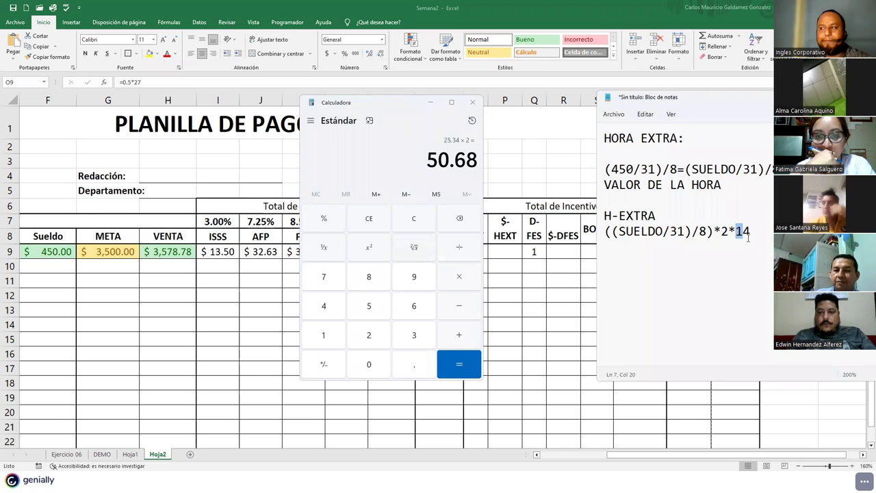
click(744, 232)
drag(740, 231, 737, 234)
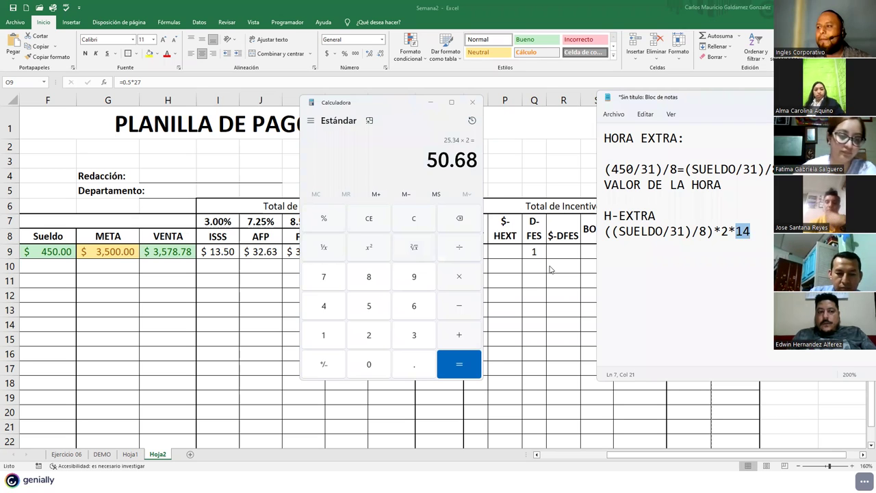
click(509, 251)
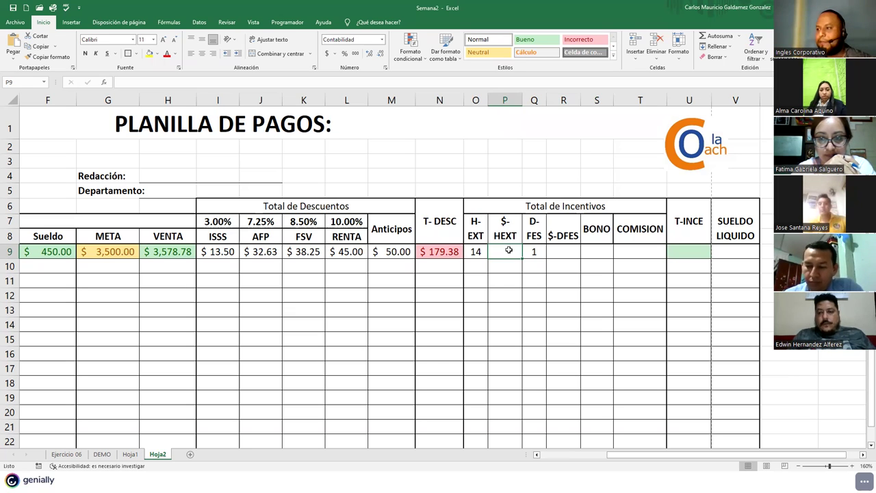
Enter the hourly-rate formula =(F9/31)/8 in cell P9, showing $1.81.
text(=)
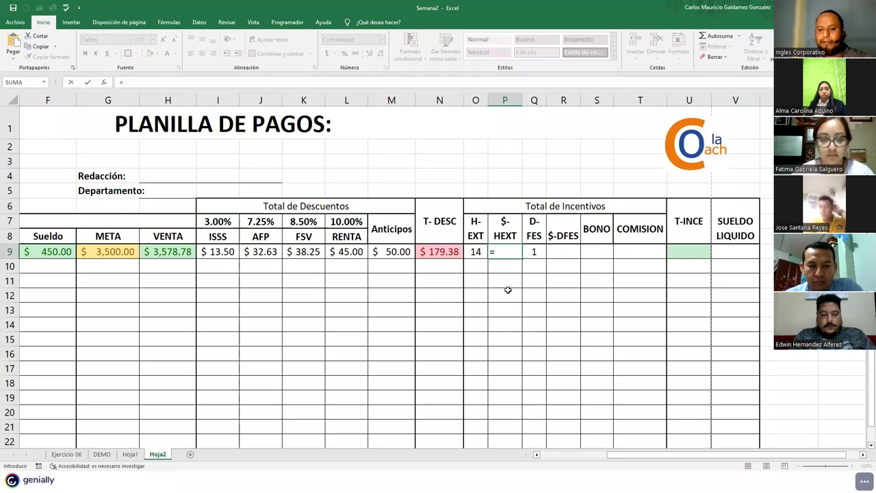
key(Escape)
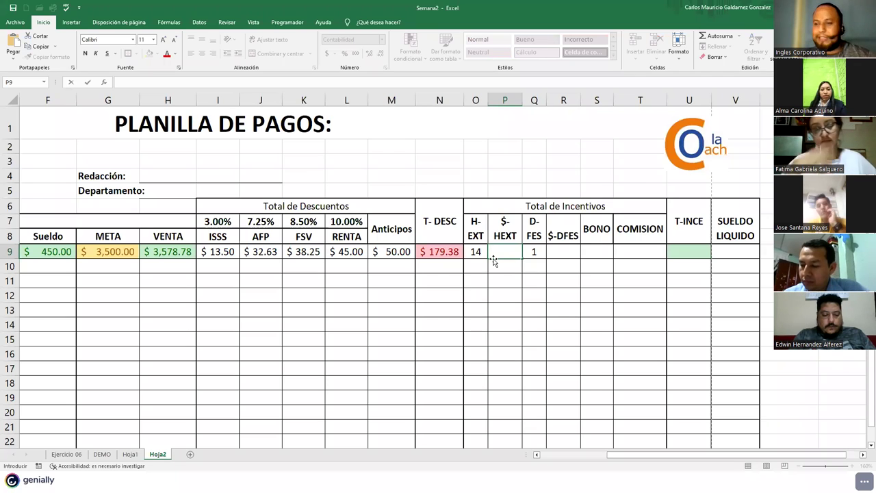
text(=(()
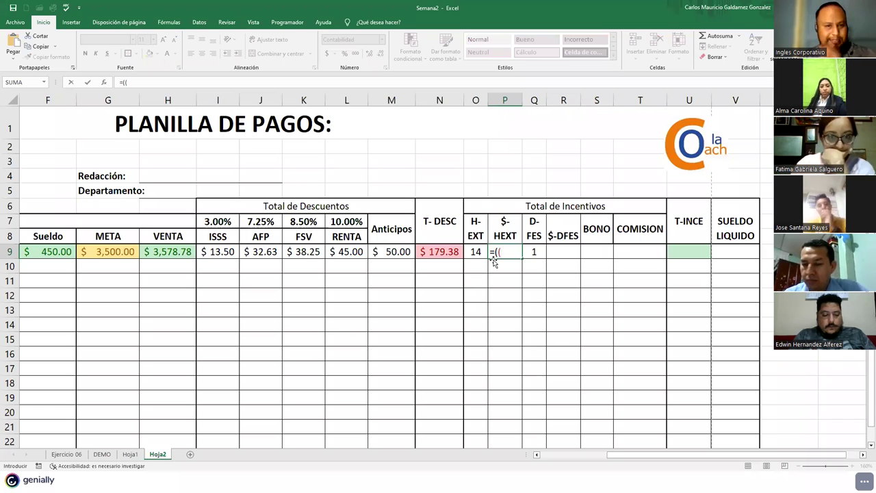
key(BackSpace)
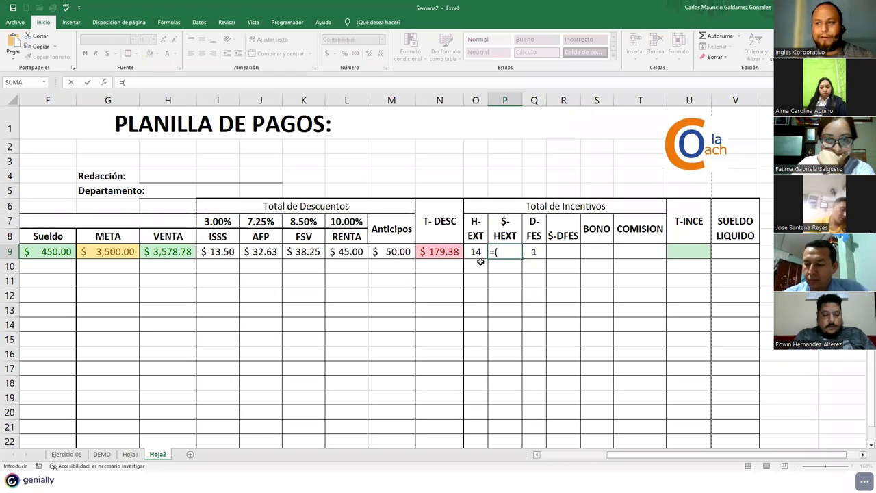
click(55, 252)
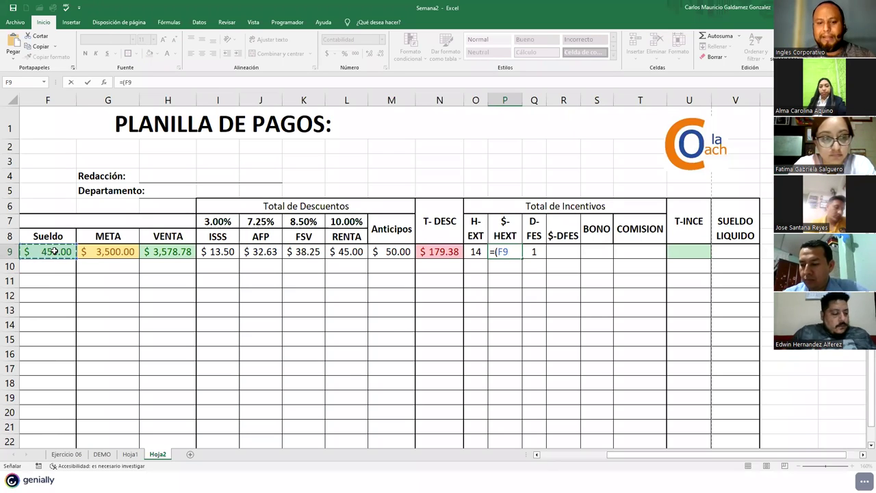
text(/31)
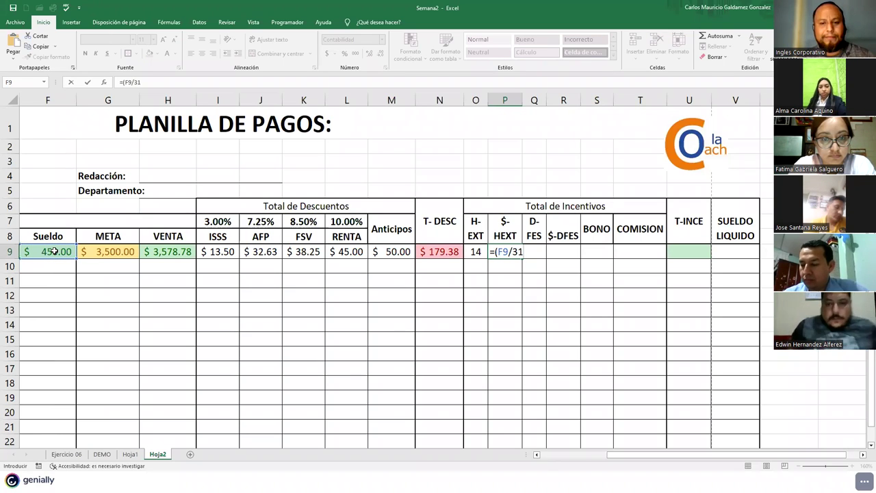
text()/8)
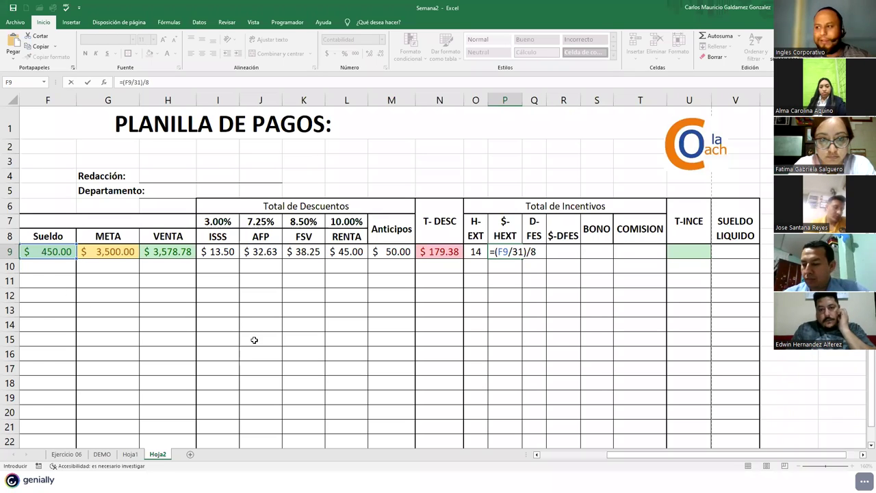
click(519, 251)
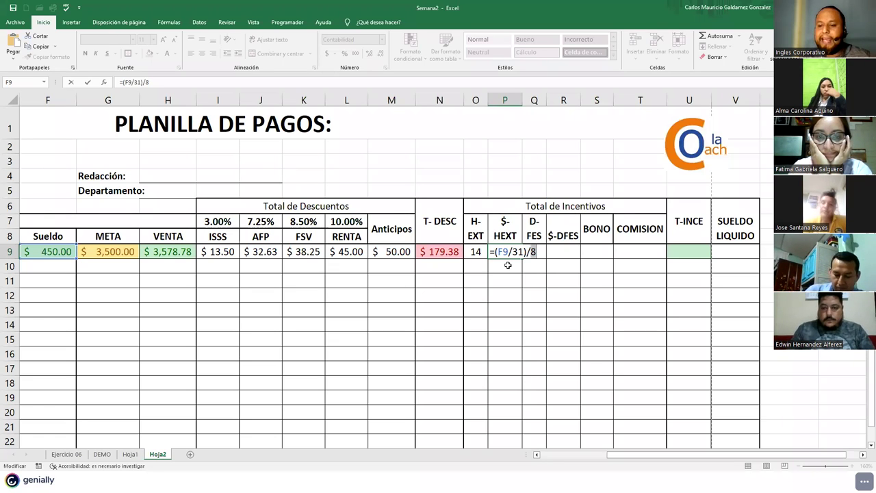
key(Return)
key(Up)
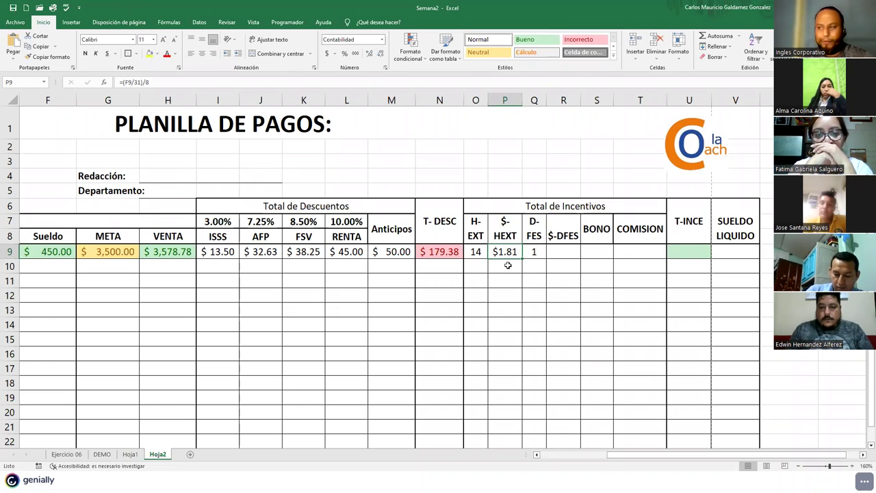
key(F2)
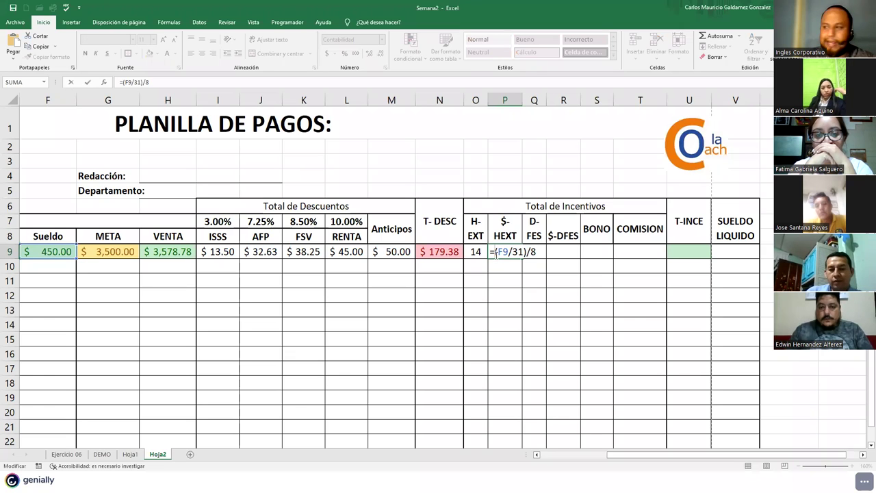
Extend P9 to =((F9/31)/8)*O9*2, showing $48.99, and autofit column P.
click(497, 252)
text(()
key(End)
text())
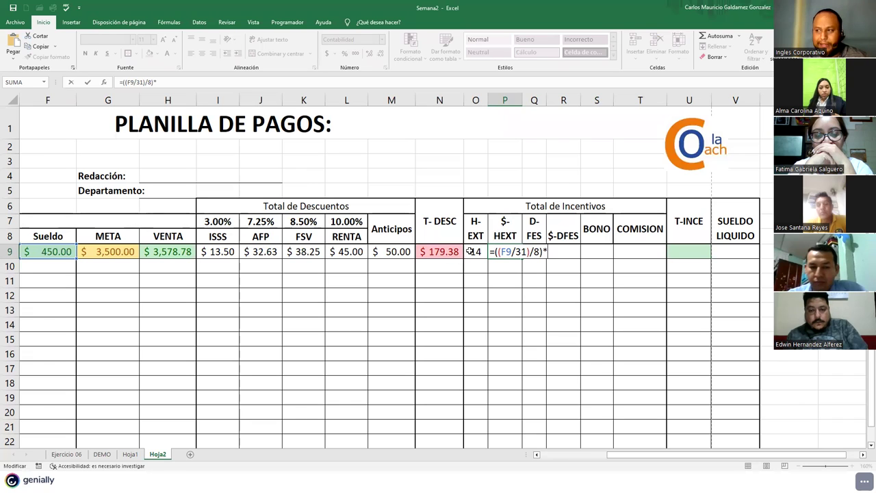
click(472, 252)
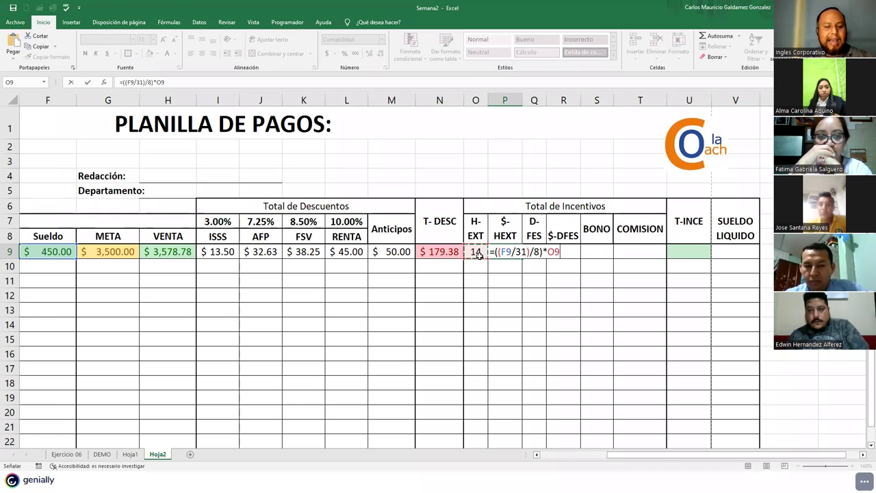
text(*)
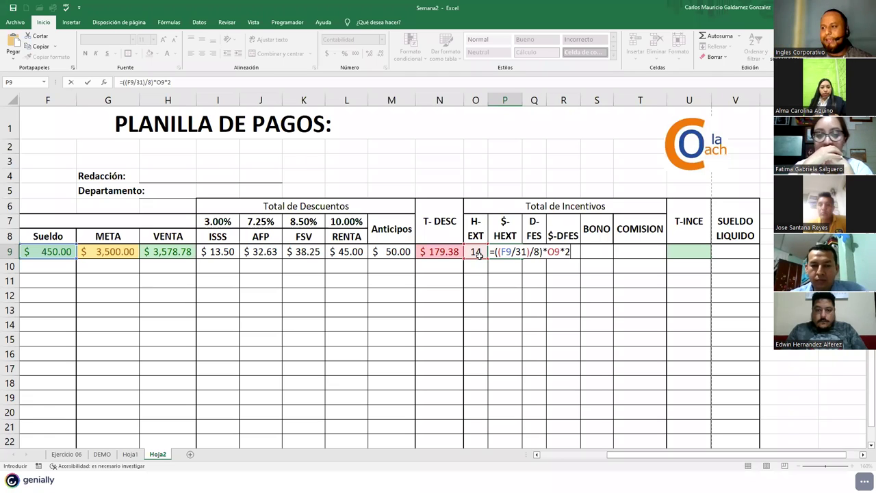
key(Return)
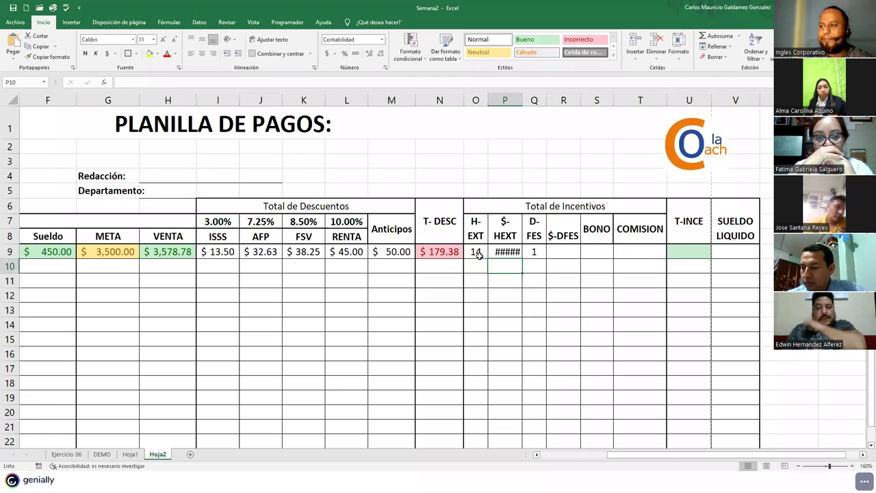
double_click(522, 100)
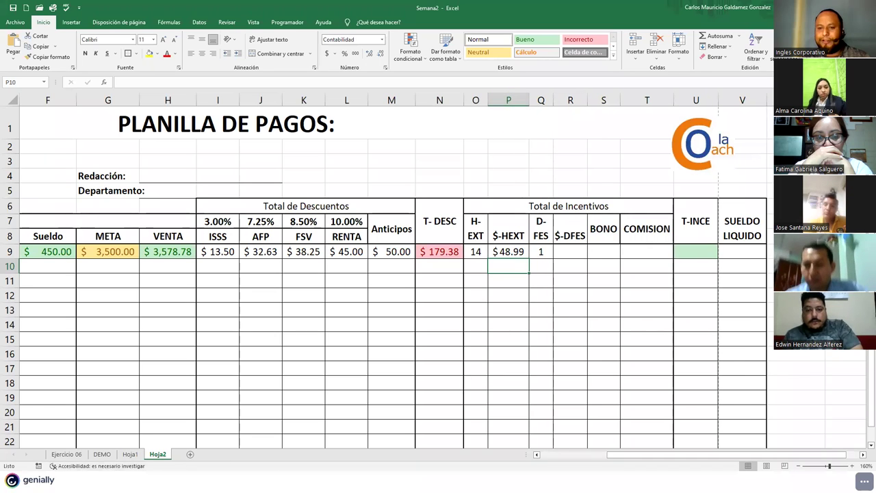
key(alt+Tab)
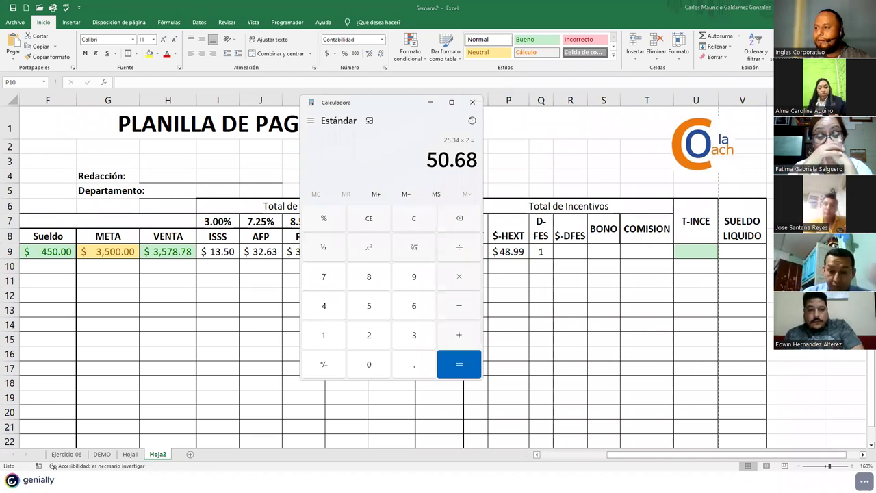
Select P9 and open its formula =((F9/31)/8)*O9*2 for review.
key(alt+Tab)
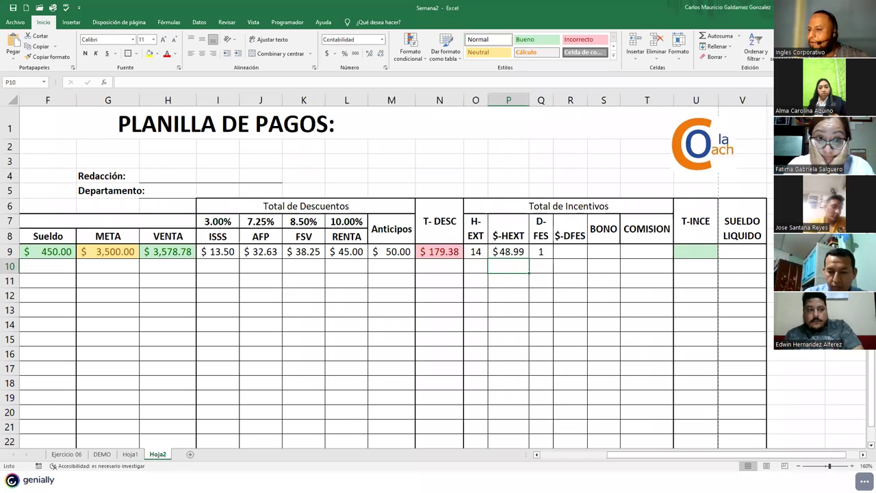
key(alt+Tab)
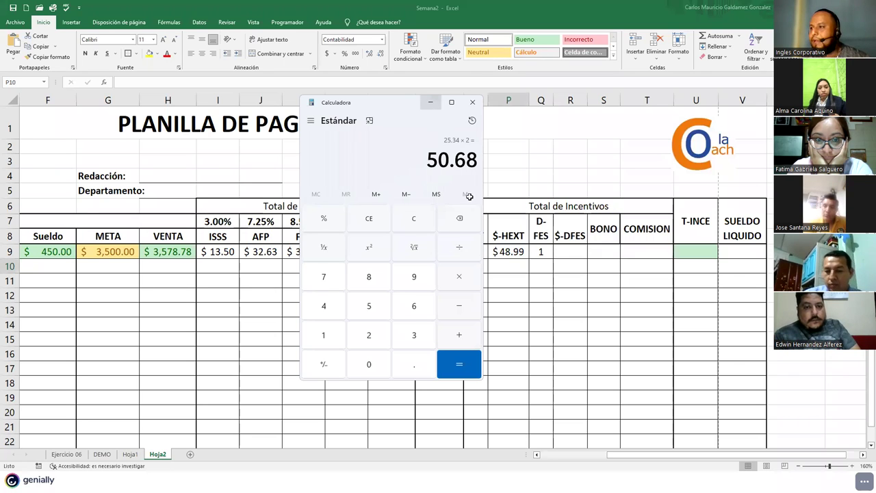
click(430, 102)
click(504, 252)
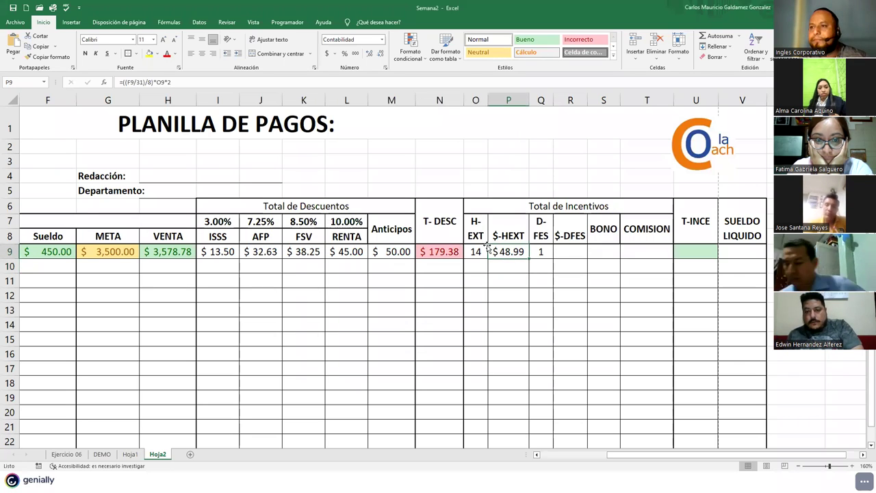
key(F2)
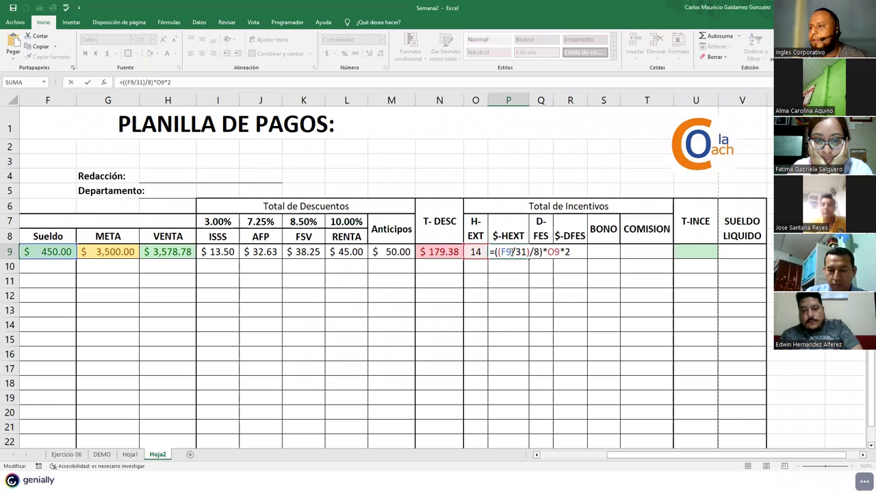
click(555, 262)
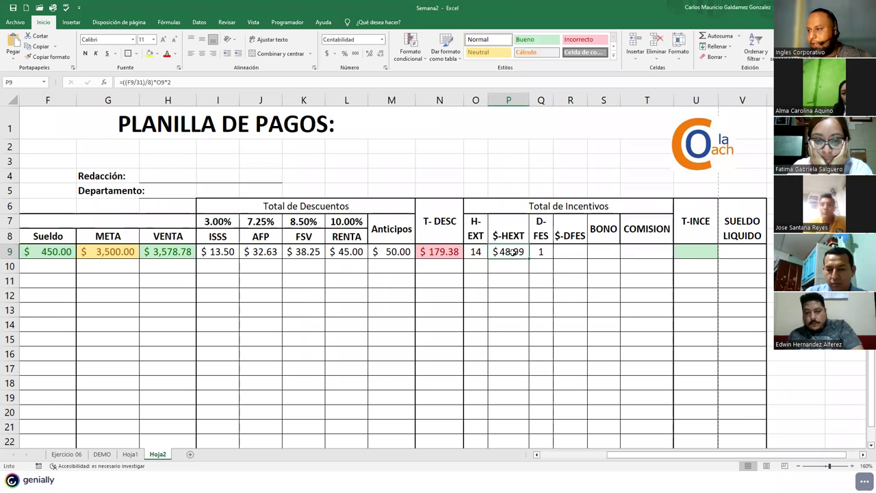
double_click(516, 254)
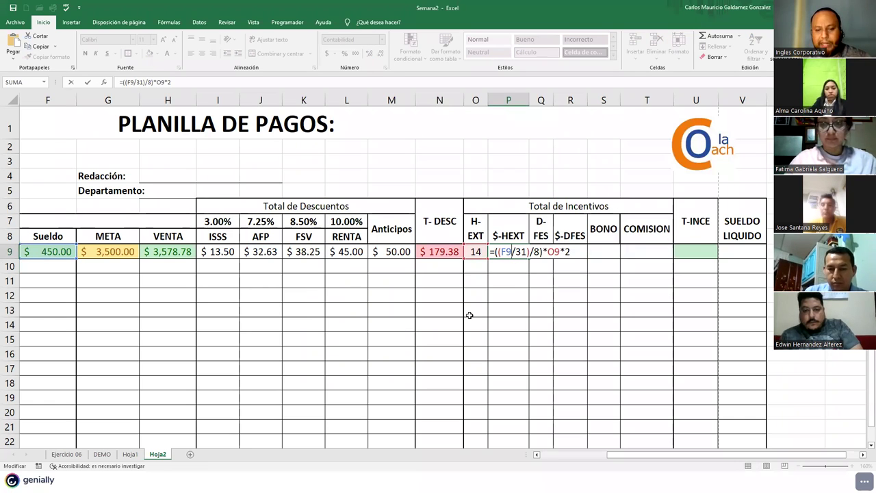
In Calculator, compute 450/31/8*14*2, giving 50.8064516129032.
key(alt+Tab)
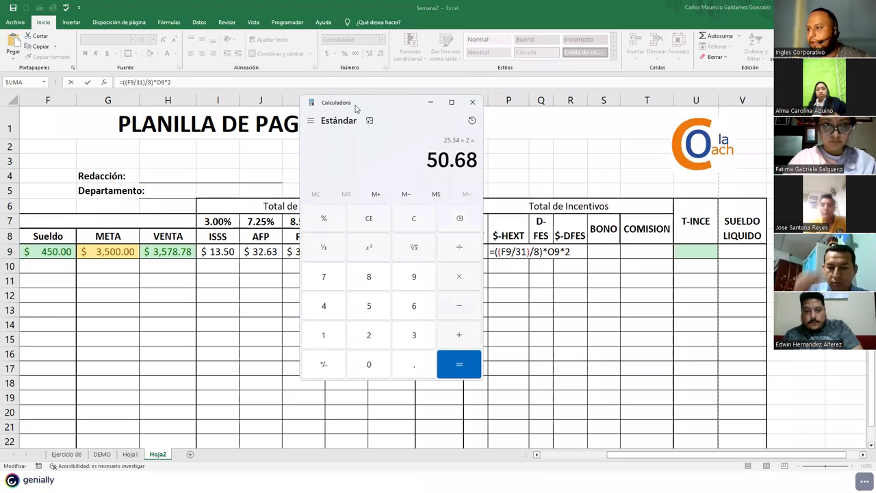
drag(355, 108, 668, 123)
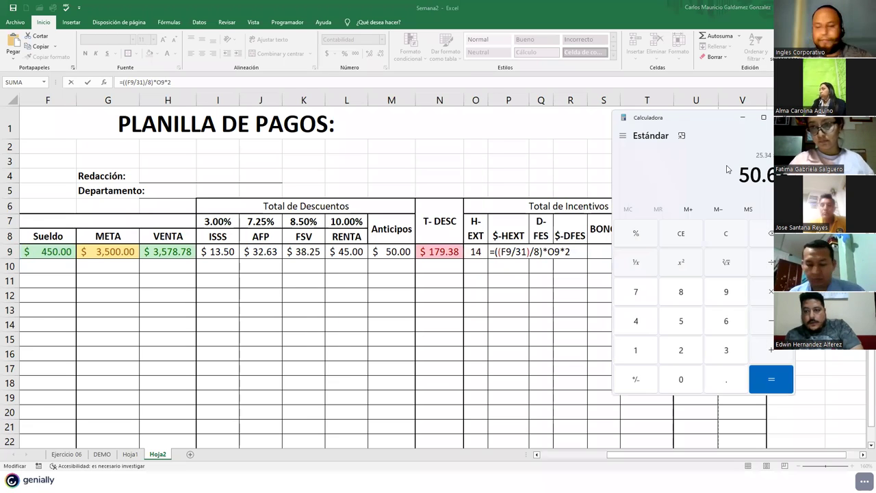
key(Escape)
text(45)
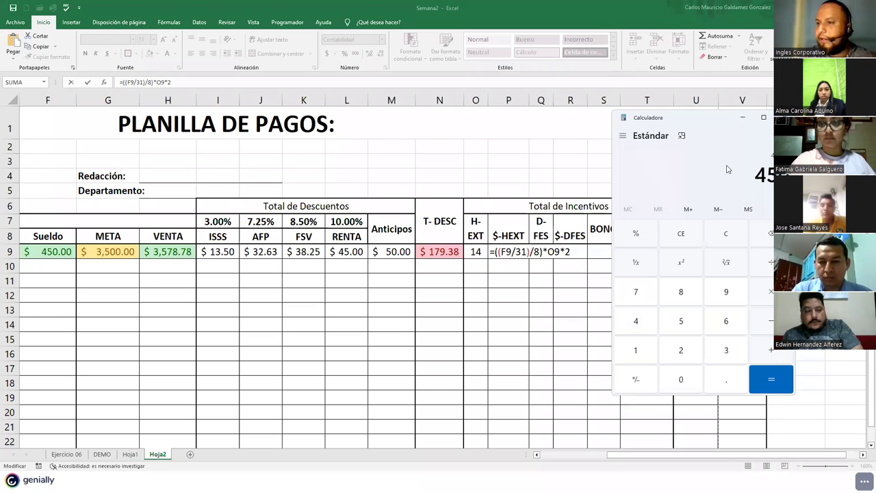
text(/31)
key(Return)
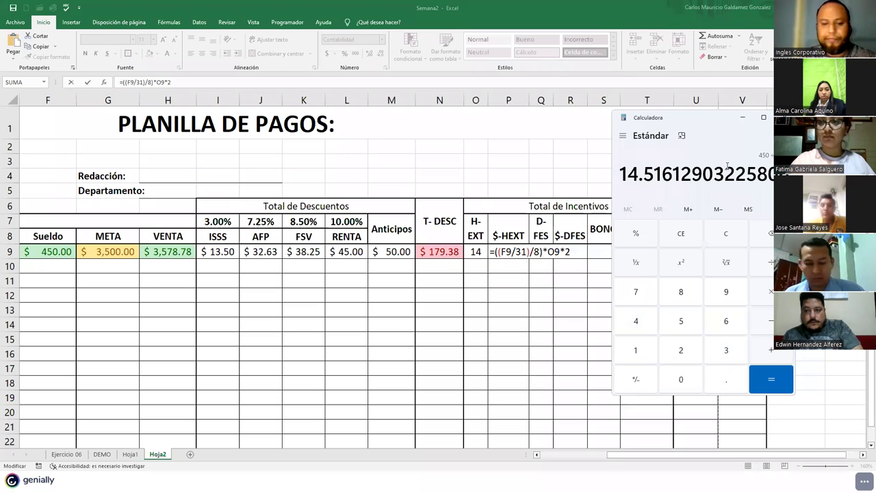
text(/8)
key(Return)
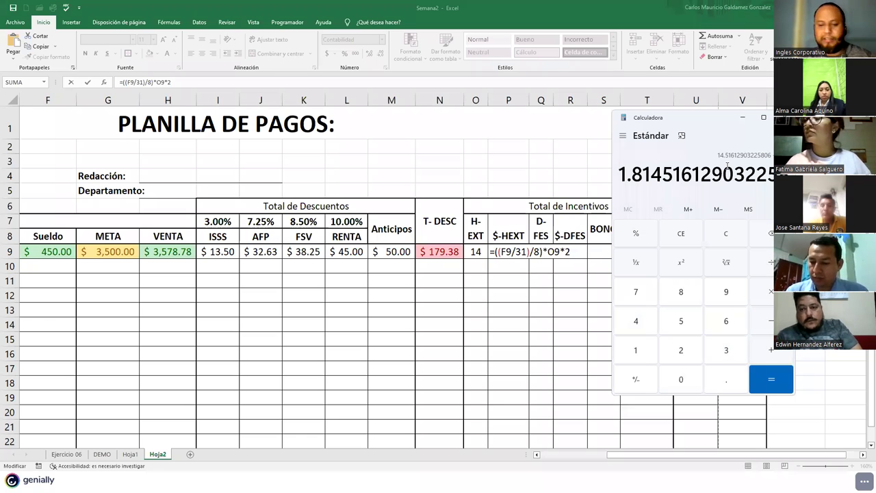
text(*14)
key(Return)
text(*2)
key(Return)
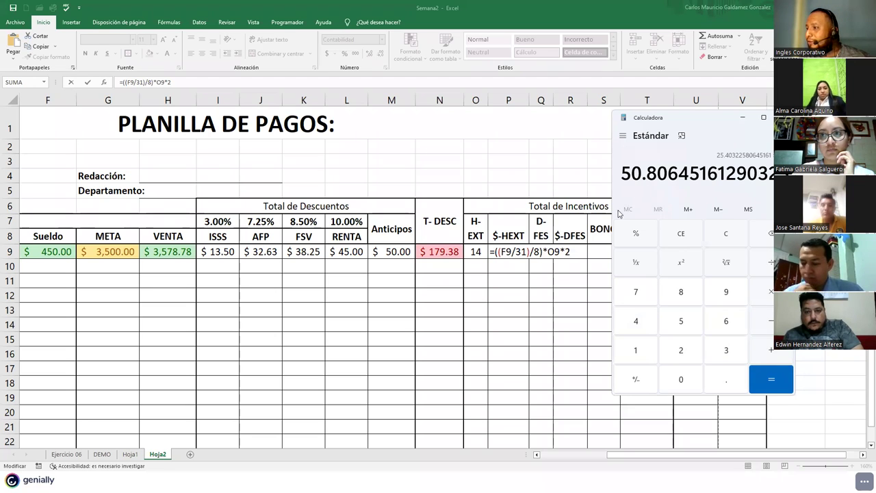
click(556, 249)
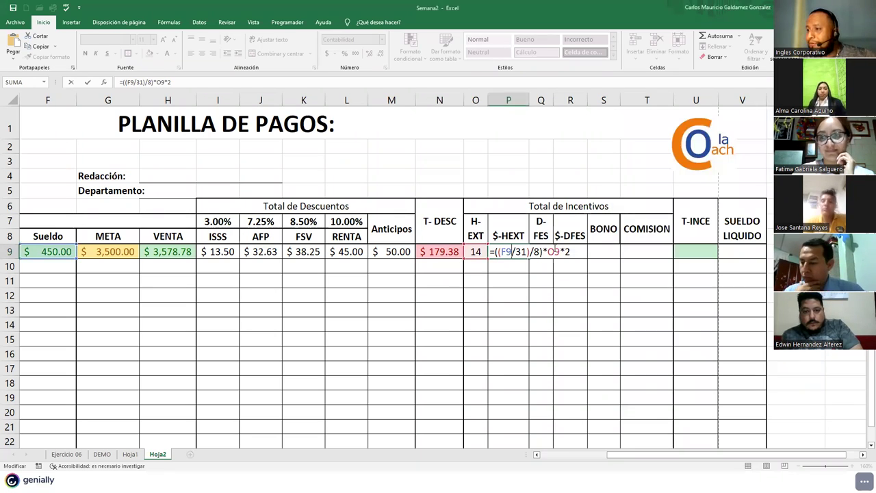
Review the P9 formula =((F9/31)/8)*O9*2 and confirm it unchanged.
click(482, 252)
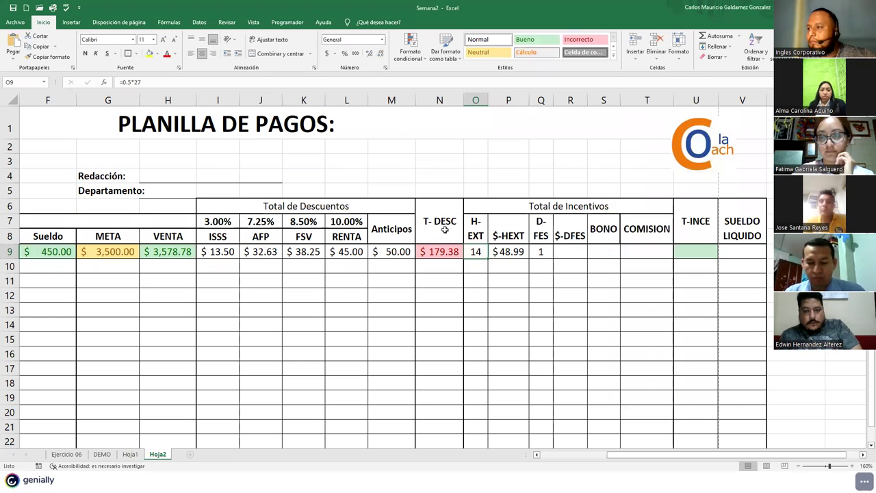
click(515, 254)
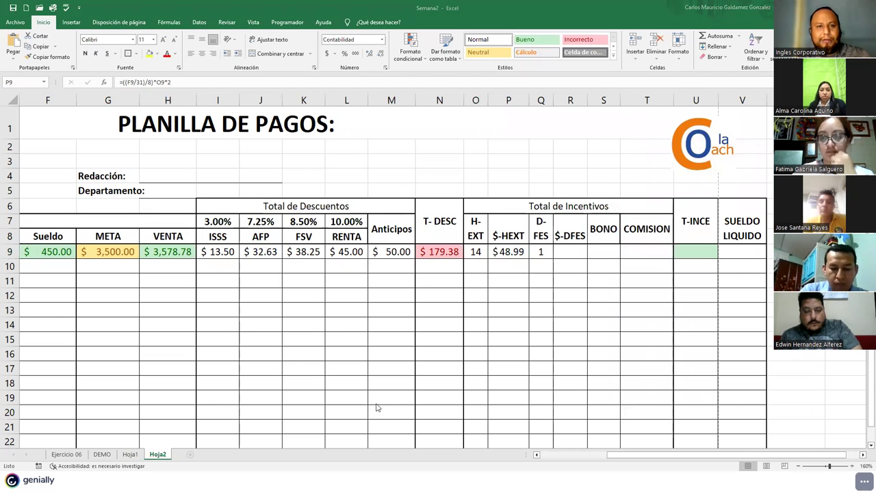
double_click(500, 256)
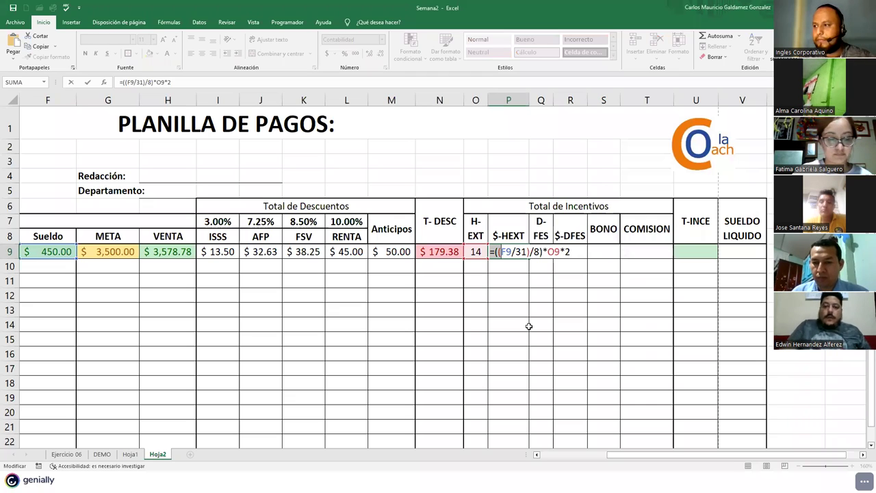
key(shift+Home)
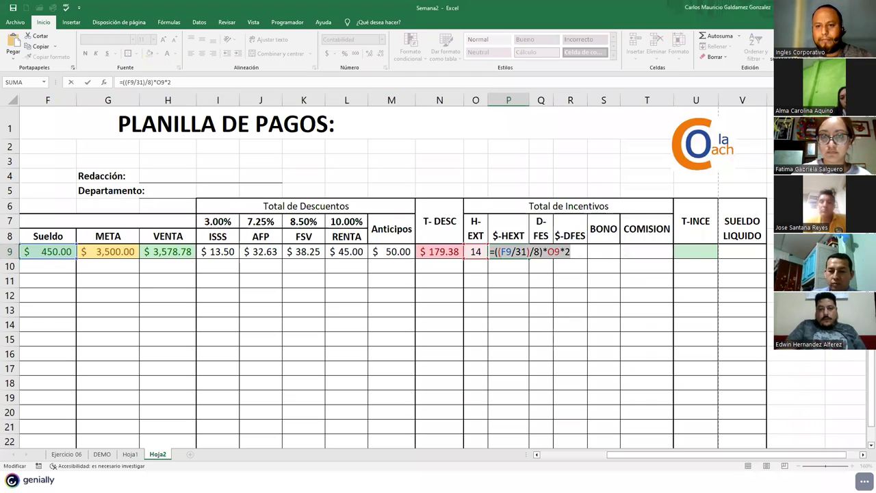
key(ctrl+c)
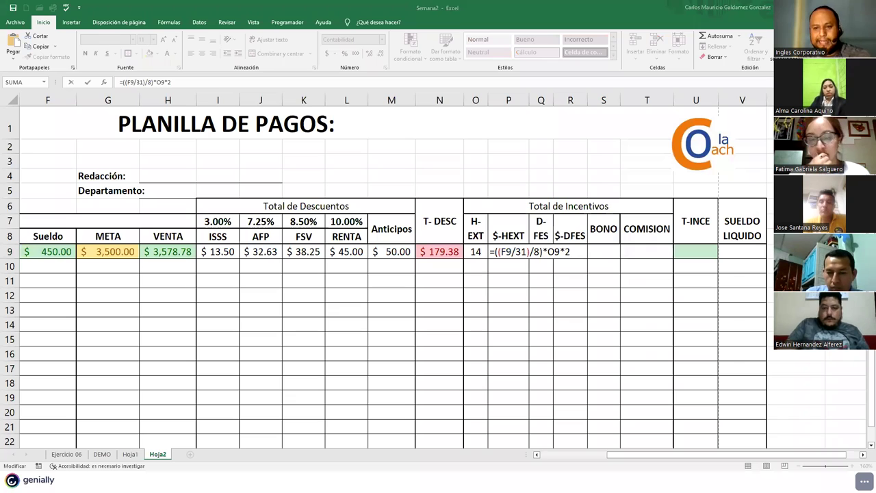
key(shift+Home)
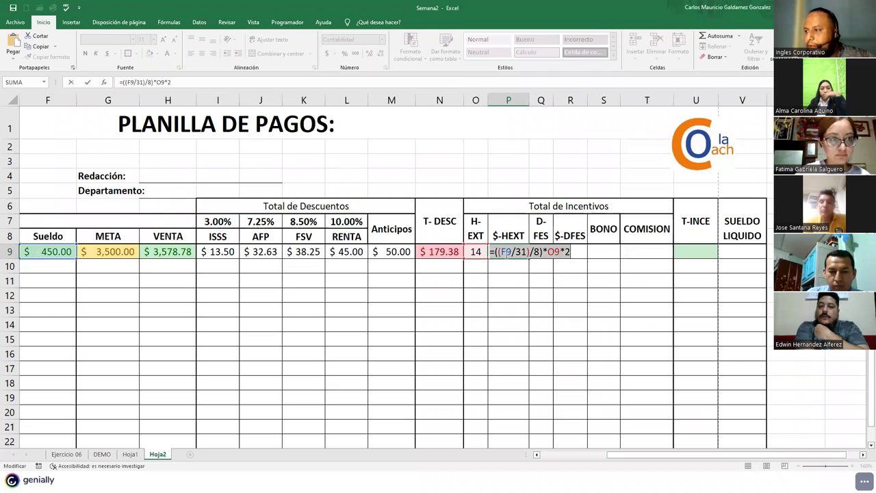
click(507, 252)
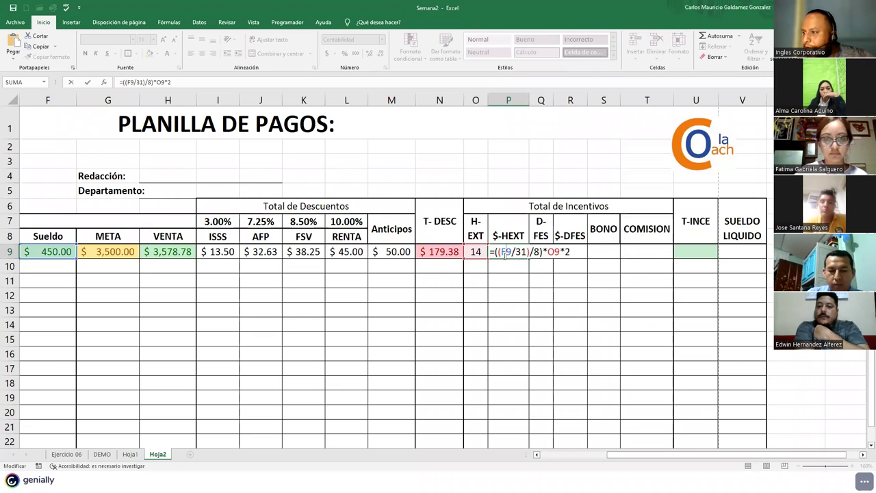
drag(490, 252, 582, 255)
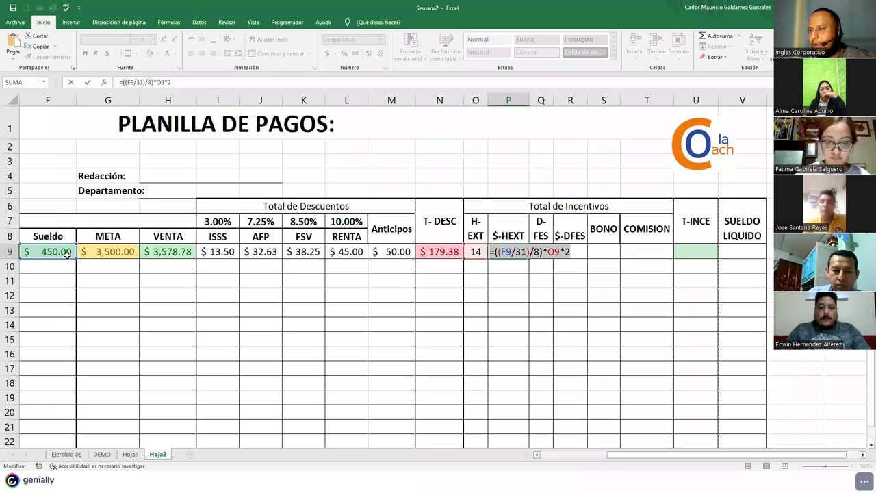
click(512, 252)
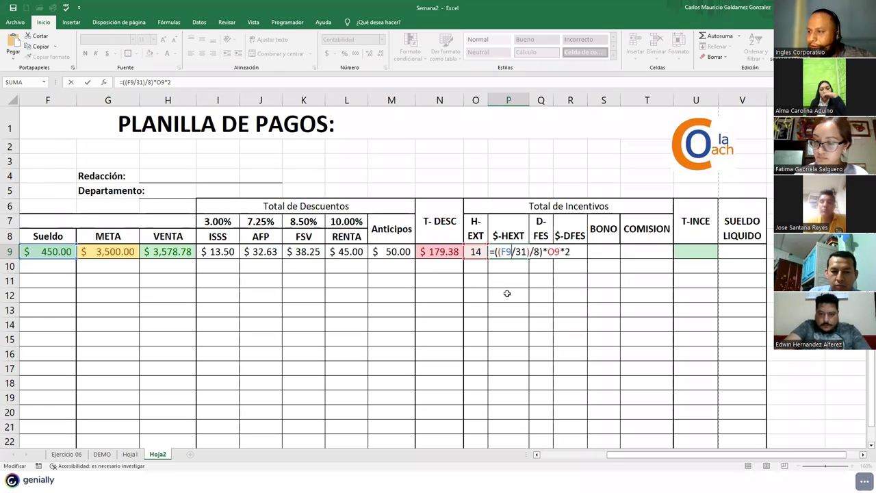
key(ctrl+Return)
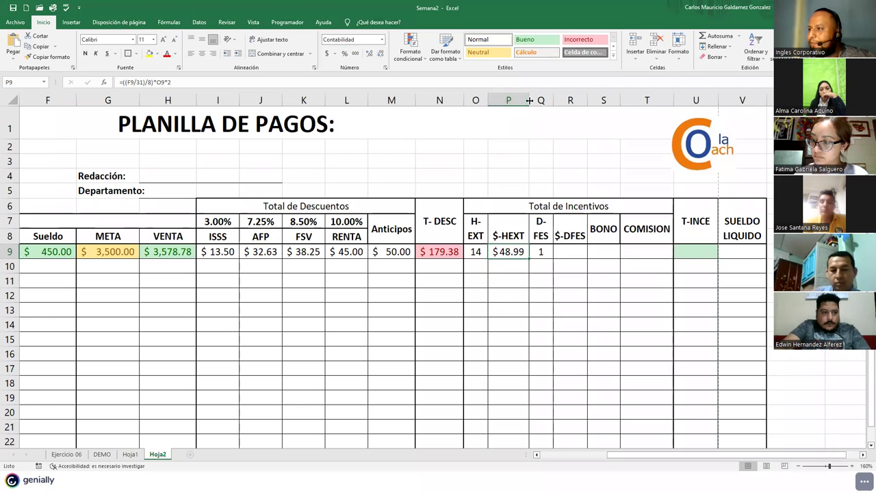
Widen column P and toggle decimals, returning P9 to two-decimal accounting format $48.99.
drag(528, 102, 557, 101)
click(370, 53)
click(370, 53)
click(369, 53)
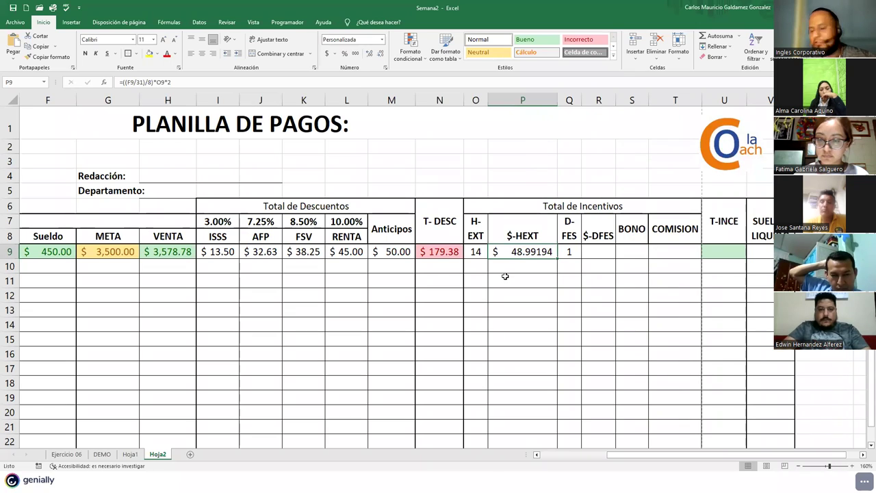
click(380, 54)
click(379, 53)
click(379, 53)
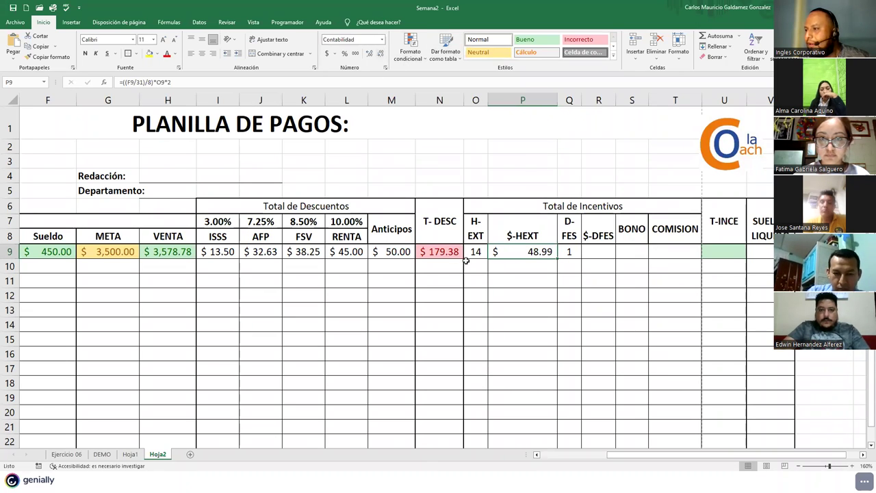
Fit column P snugly around $48.99, clear Calculator, and bring the payroll sheet back at O9.
double_click(558, 100)
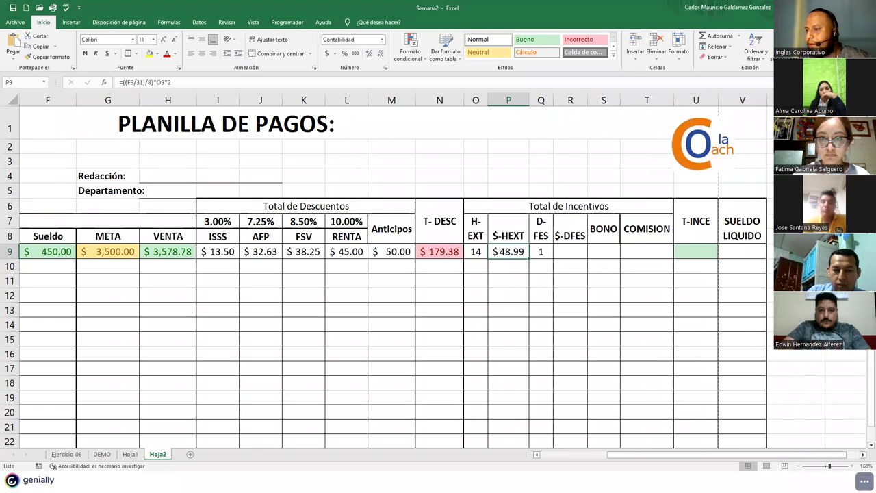
key(alt+Tab)
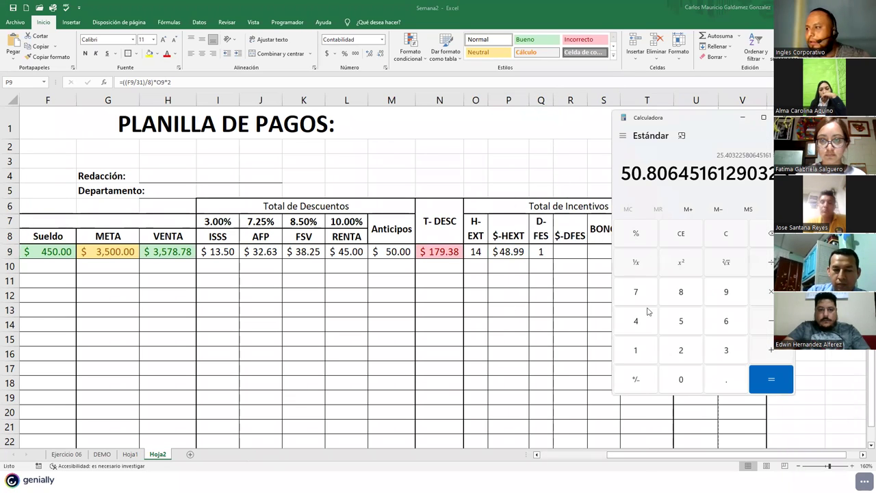
key(Escape)
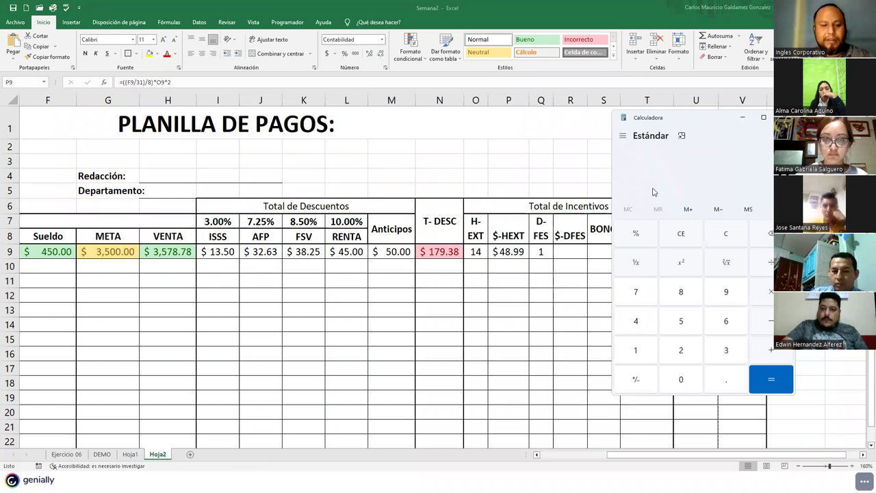
text(450)
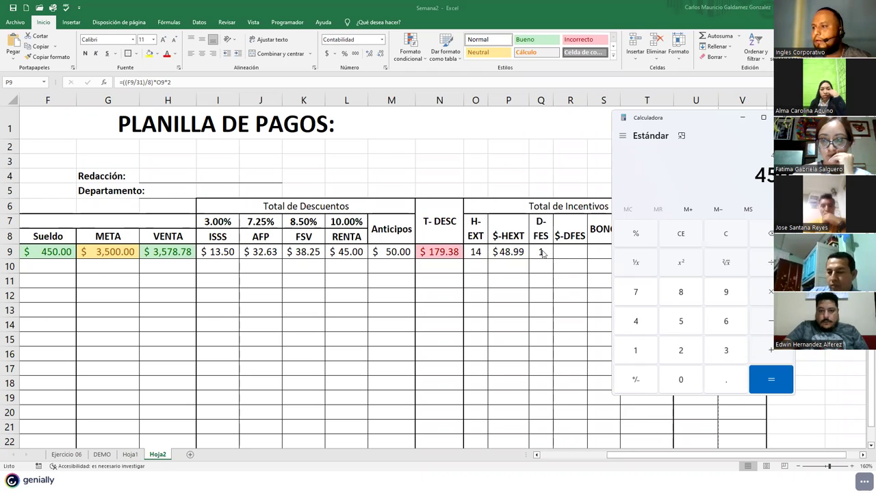
click(542, 253)
click(476, 252)
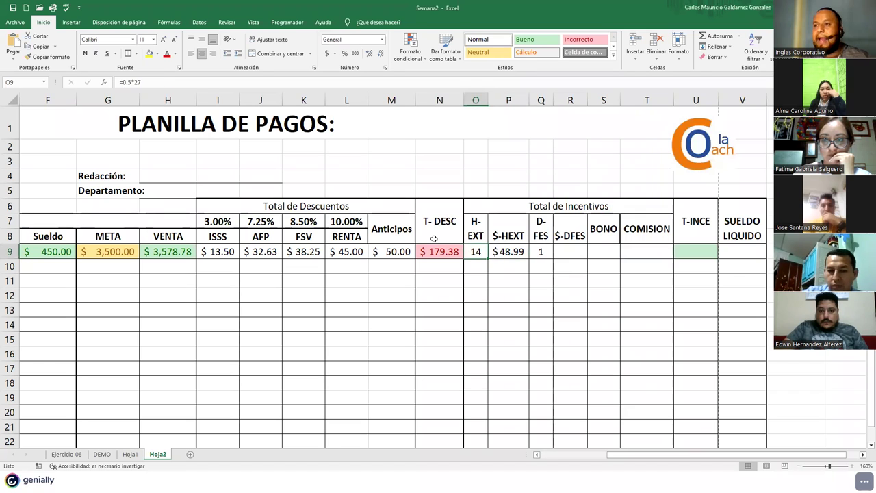
Correct O9 to 14 overtime hours so P9 recalculates to $50.81.
click(181, 83)
key(BackSpace)
key(BackSpace)
key(BackSpace)
key(Return)
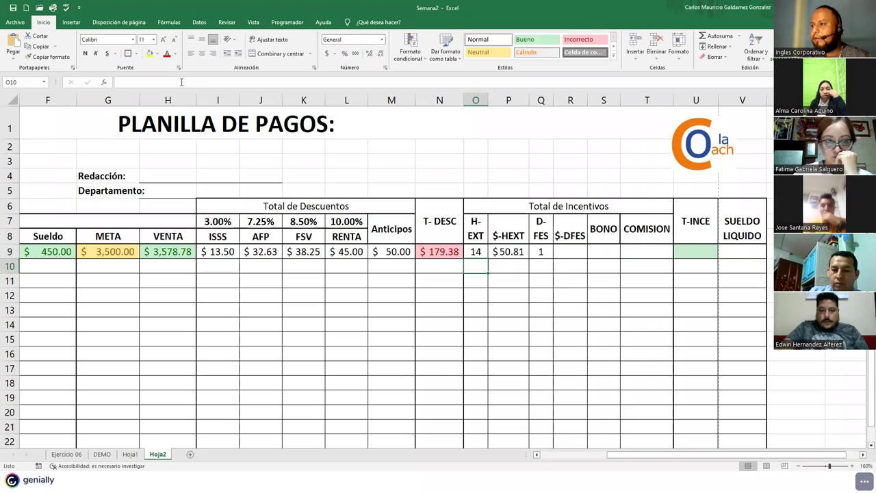
key(Up)
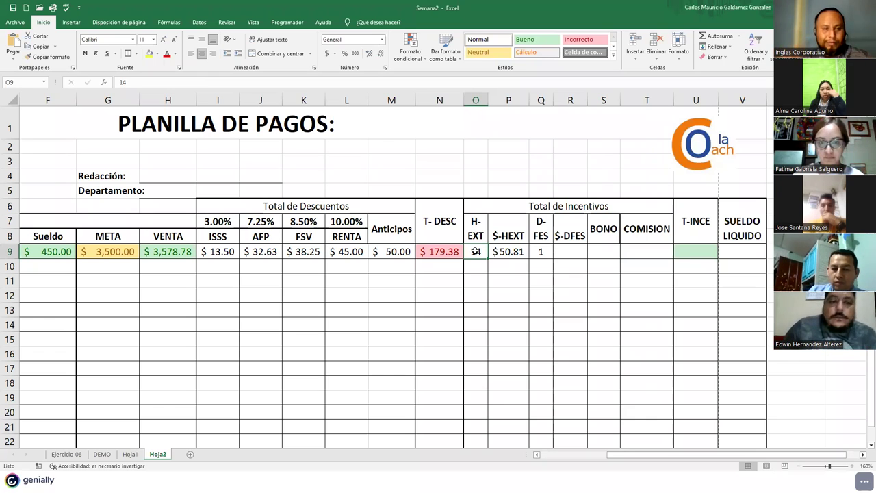
click(543, 251)
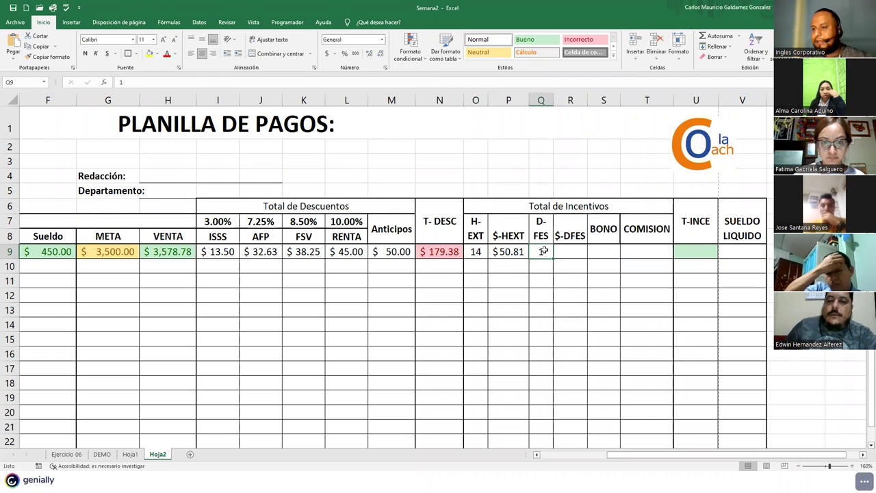
Apply the green Bueno cell style to the overtime pay in P9.
click(498, 255)
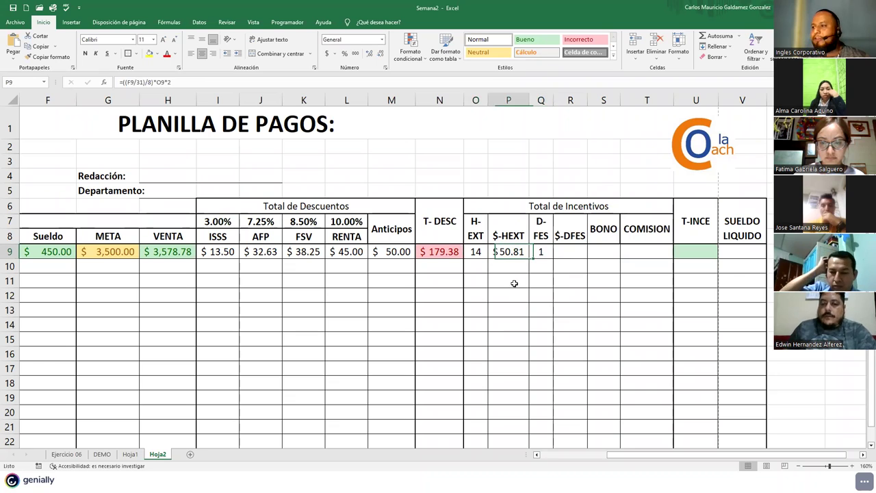
click(525, 40)
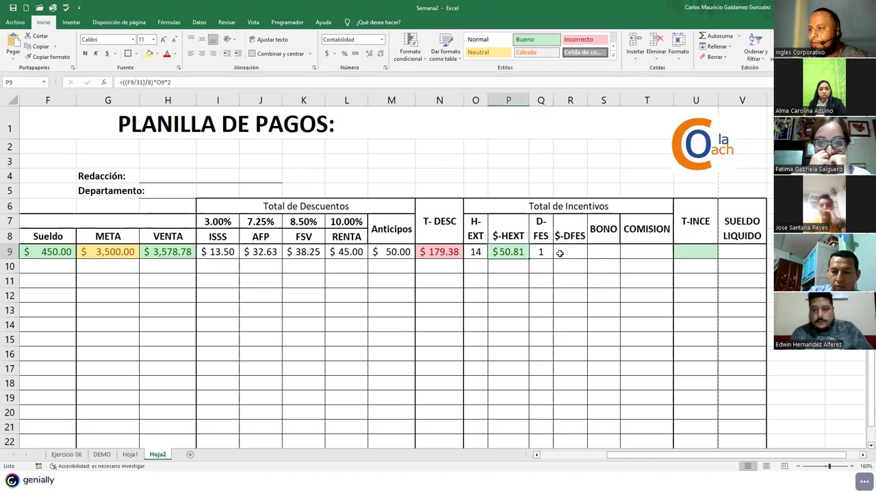
click(567, 253)
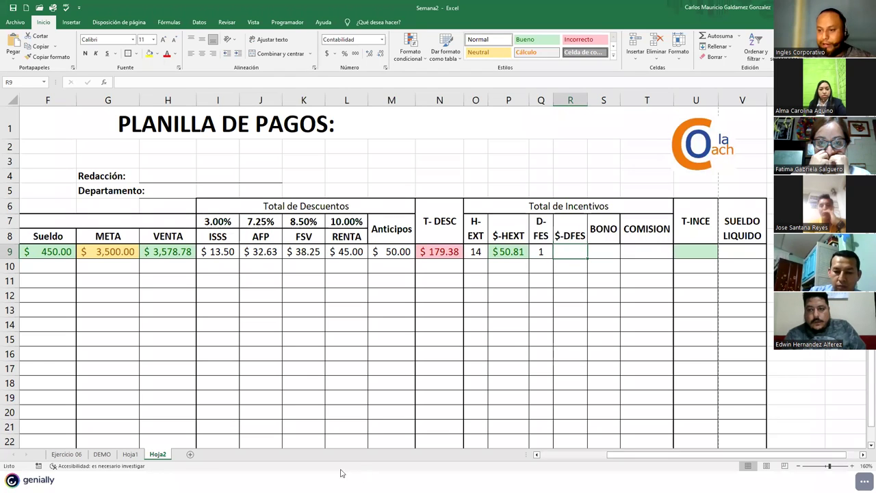
click(153, 456)
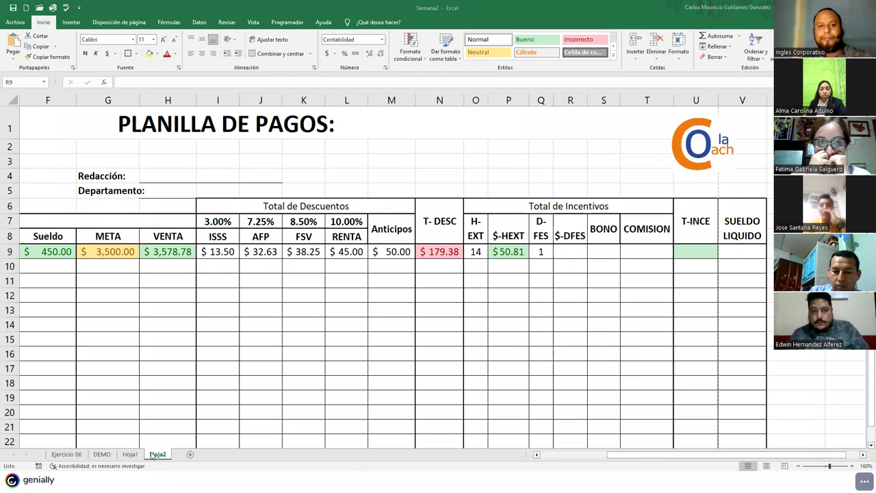
key(alt+Tab)
Duplicate the HORA EXTRA notes block below the existing notes.
click(678, 185)
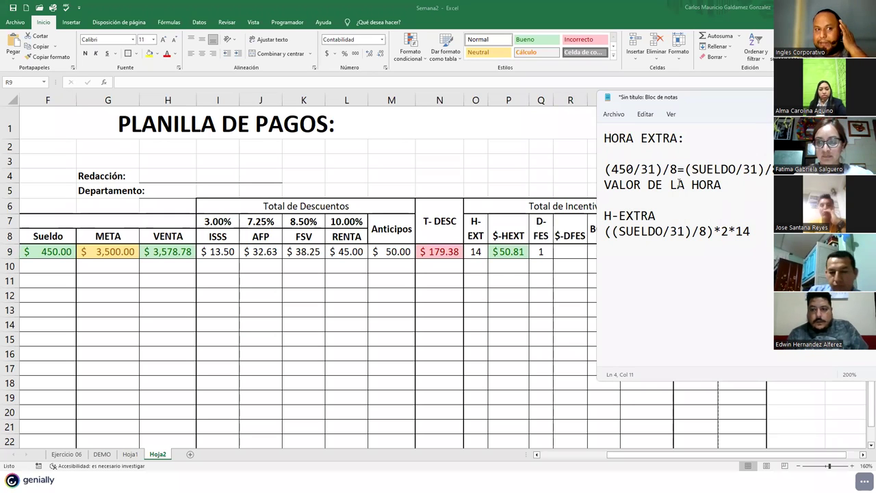
drag(605, 138, 735, 183)
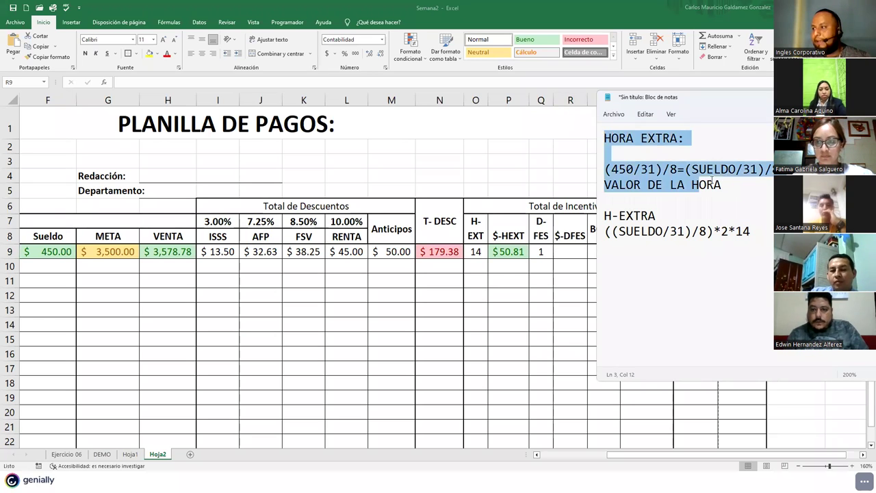
click(655, 293)
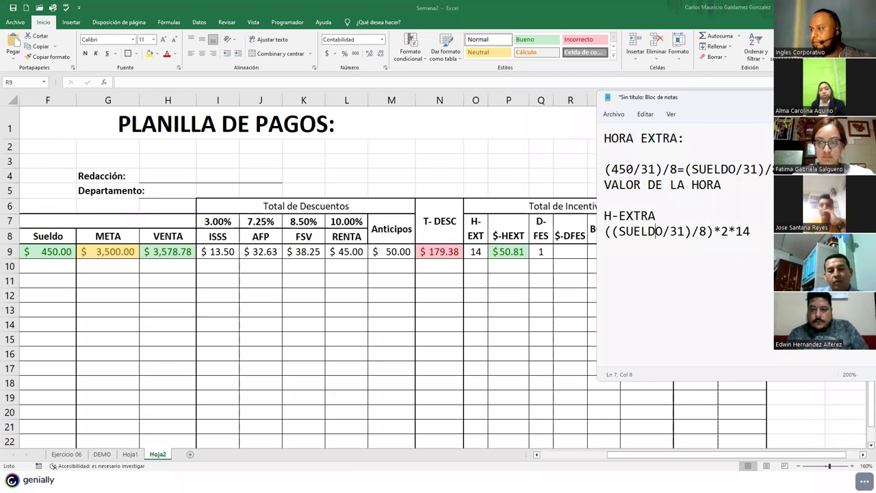
key(Return)
key(ctrl+v)
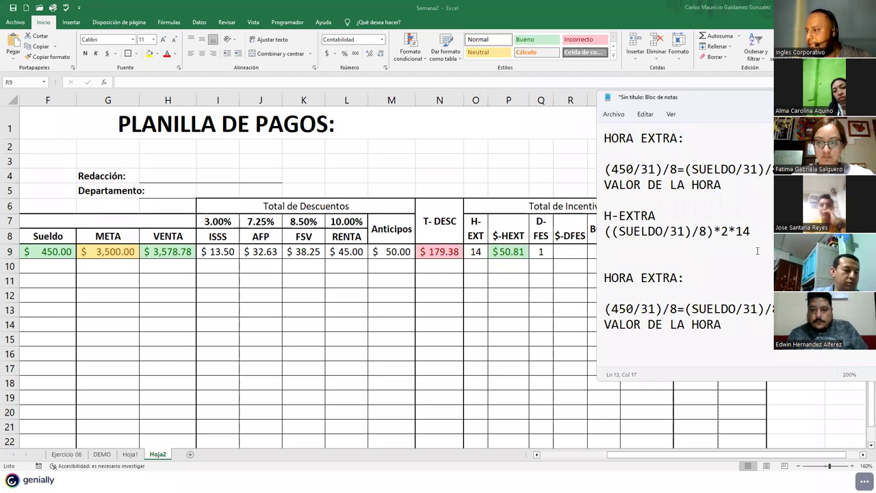
Rename the copied heading to DIA FESTIVO and drop /8, leaving (450/31)=(SUELDO/31).
click(620, 277)
double_click(619, 277)
text(dia fes)
key(BackSpace)
key(BackSpace)
key(BackSpace)
key(BackSpace)
key(BackSpace)
key(BackSpace)
key(BackSpace)
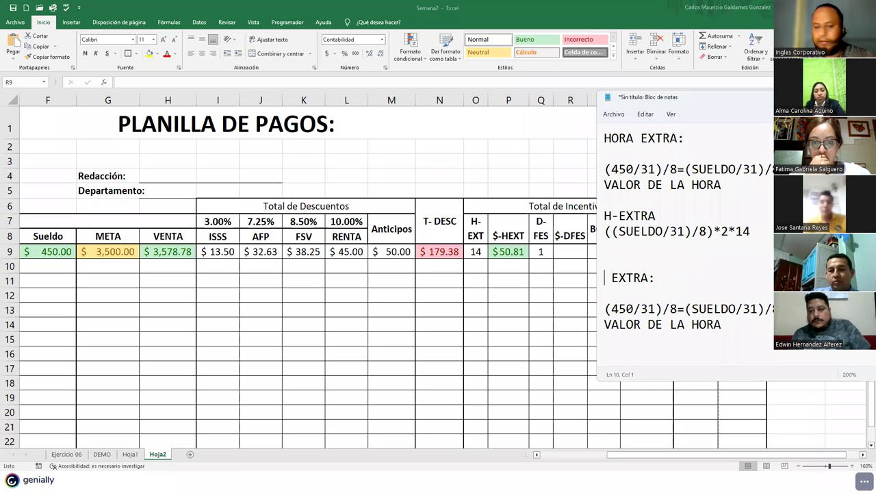
text(DIA FESTIVO)
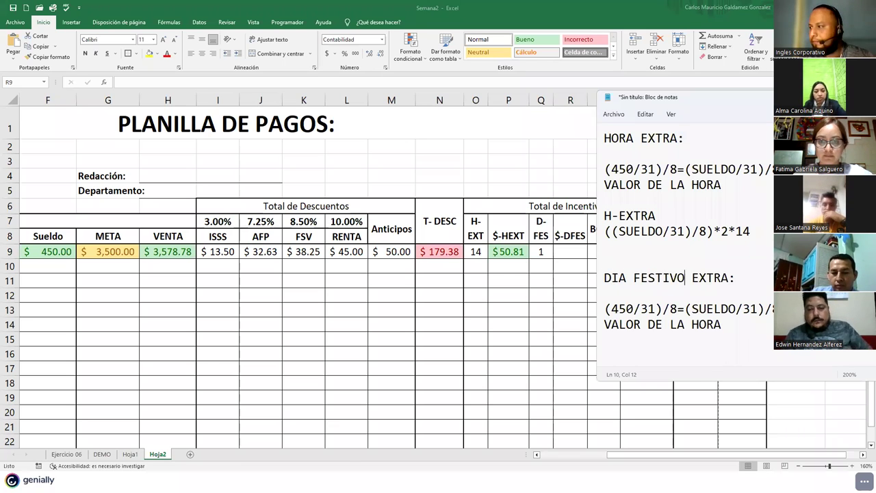
key(Delete)
key(Delete)
key(Delete)
key(Delete)
key(Delete)
key(Delete)
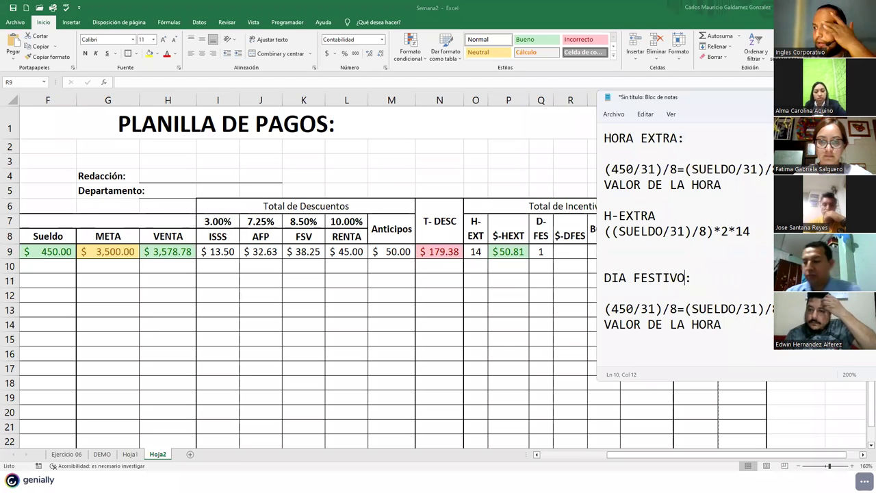
drag(663, 309, 676, 309)
key(Delete)
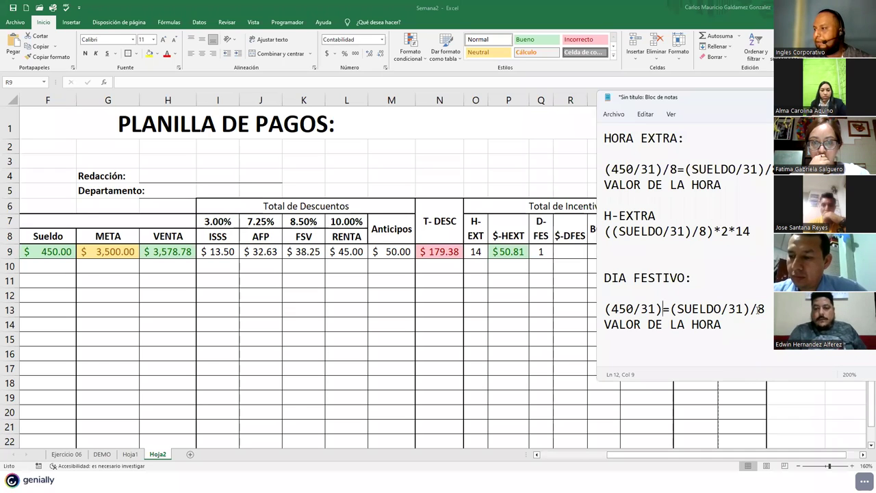
drag(751, 309, 764, 308)
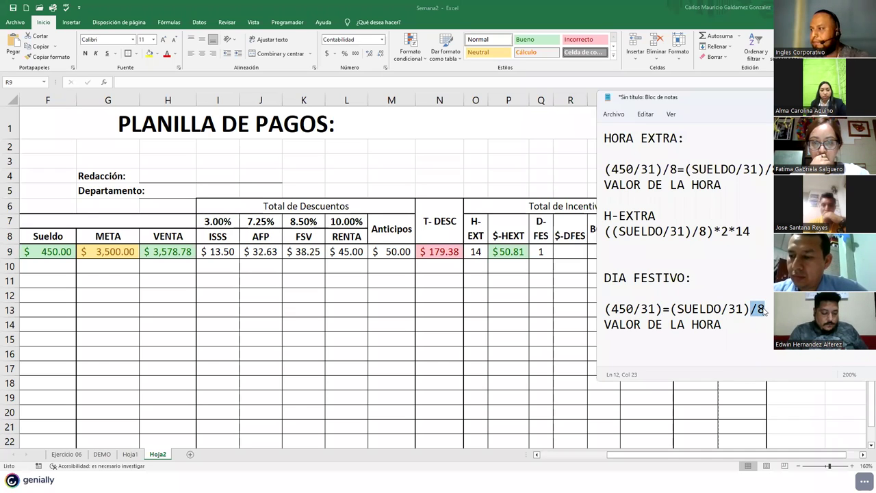
key(Delete)
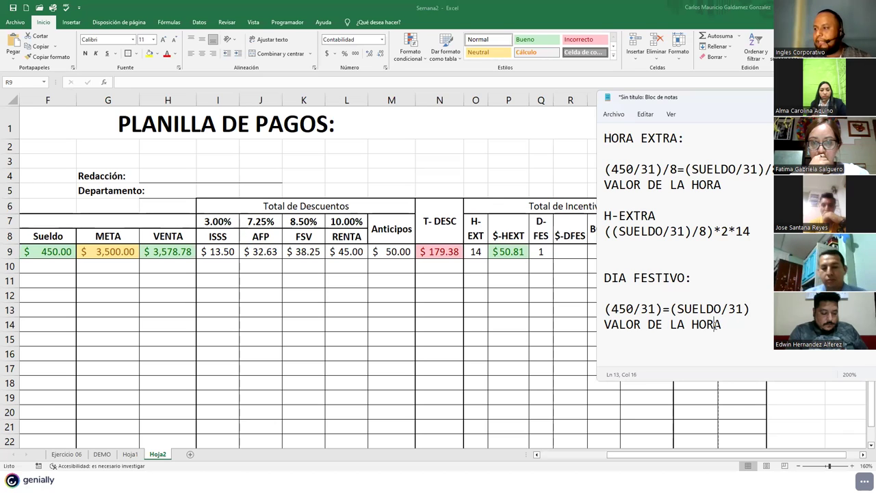
Relabel the line VALOR DE LA DIA FESTIVO and start the D-FEST formula (SUELDO/31)*.
double_click(716, 326)
text(DIA FESTIVO)
key(Return)
key(Return)
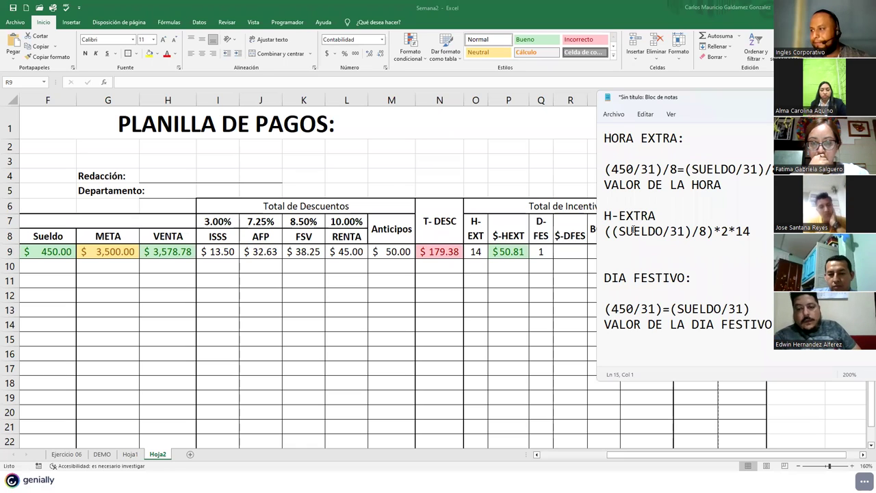
text(D-FEST)
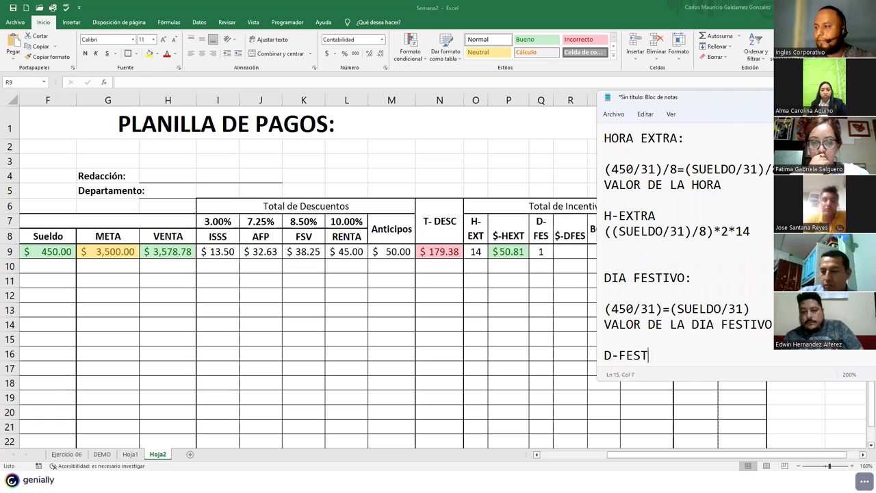
key(Return)
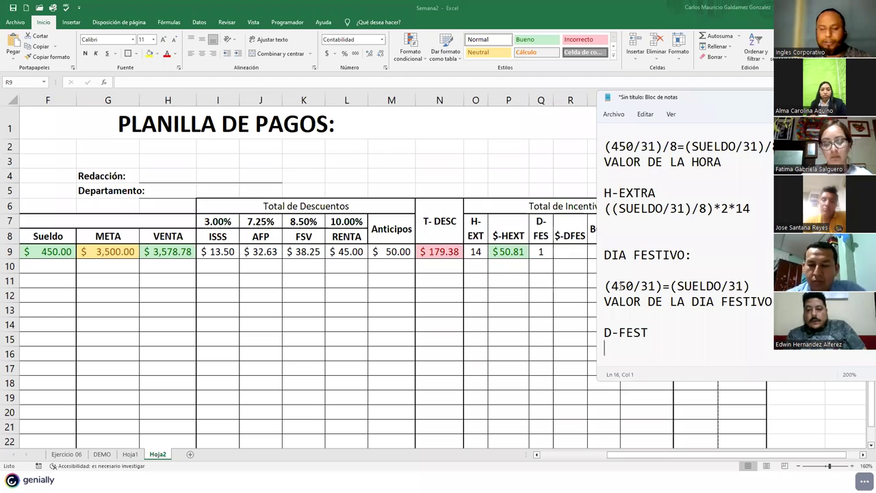
text(()
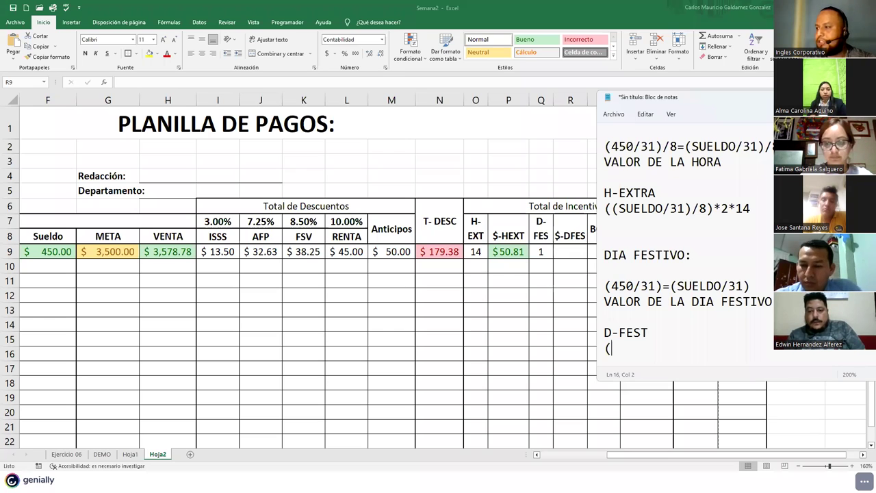
text(sueld)
key(BackSpace)
key(BackSpace)
key(BackSpace)
key(BackSpace)
key(BackSpace)
text(SUELDO/31))
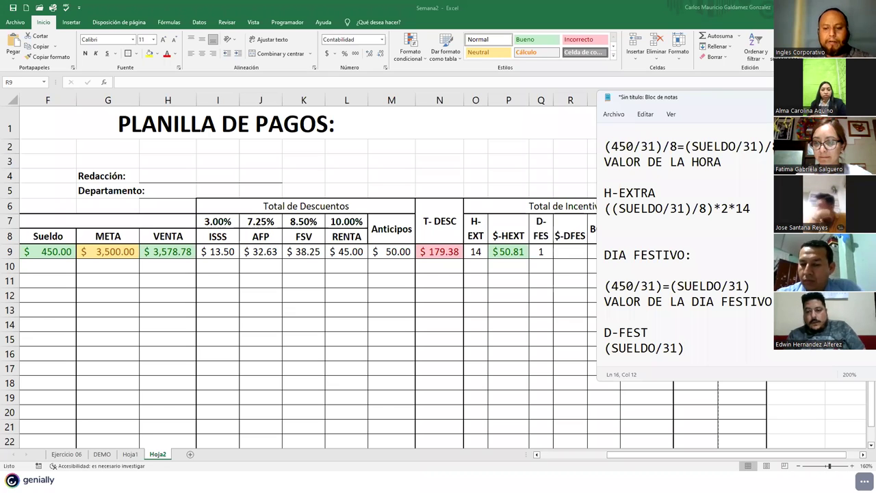
text(*)
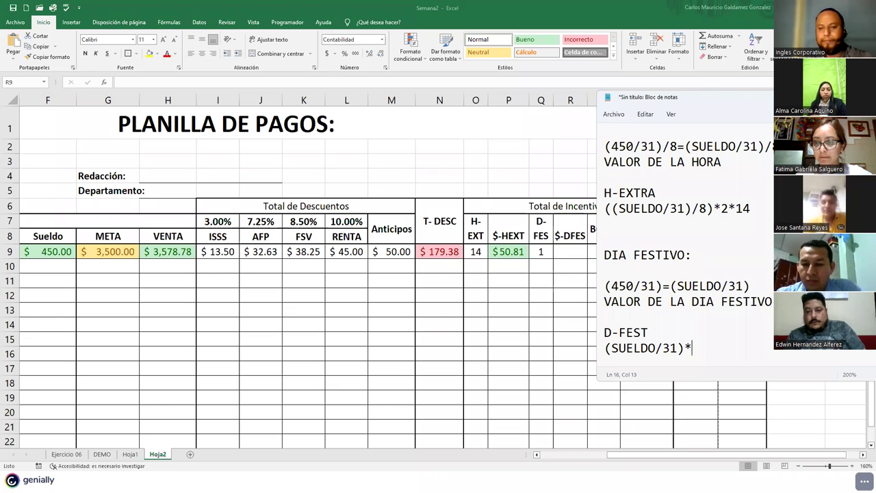
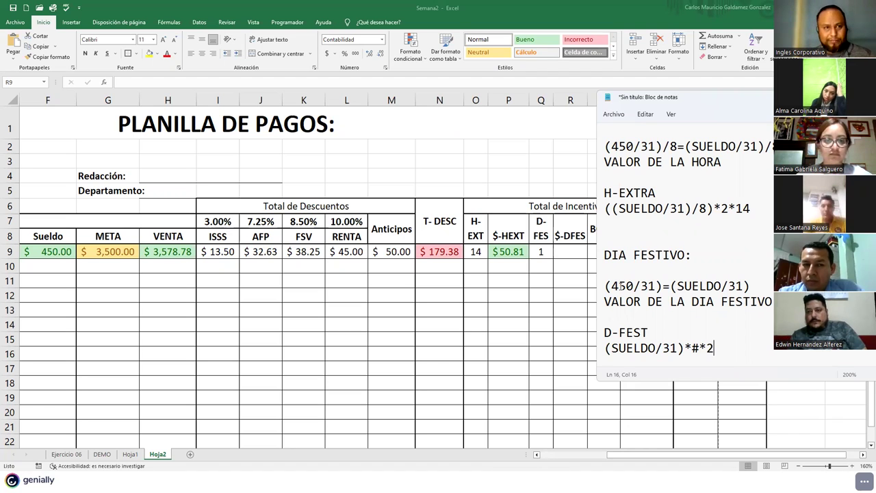
Complete the D-FEST note as (SUELDO/31)*#*2*1.5, then return to the payroll spreadsheet.
text(*1.5)
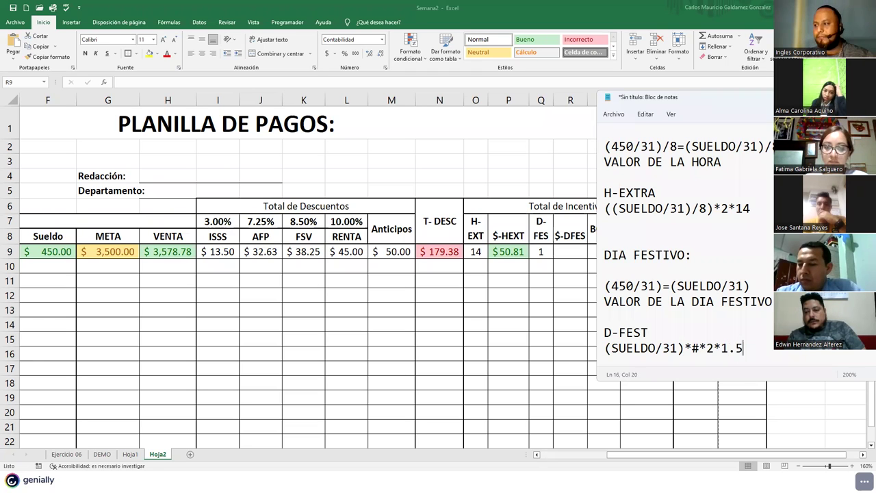
drag(721, 349, 744, 349)
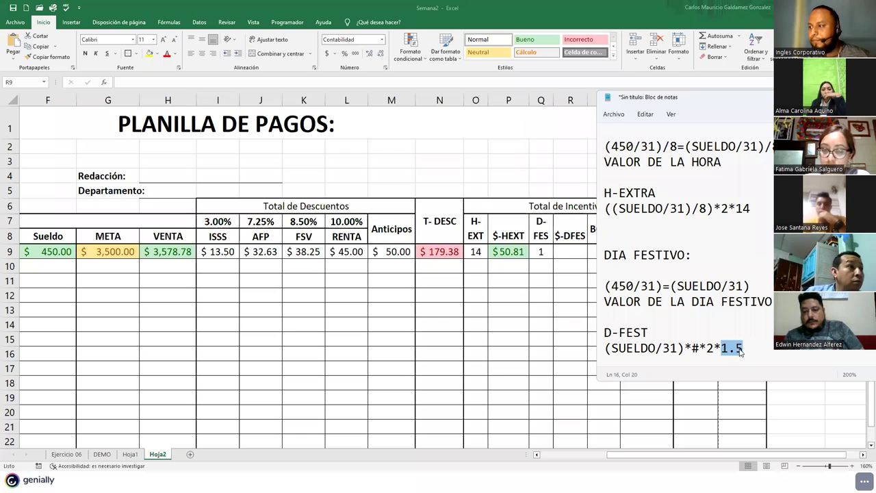
click(567, 255)
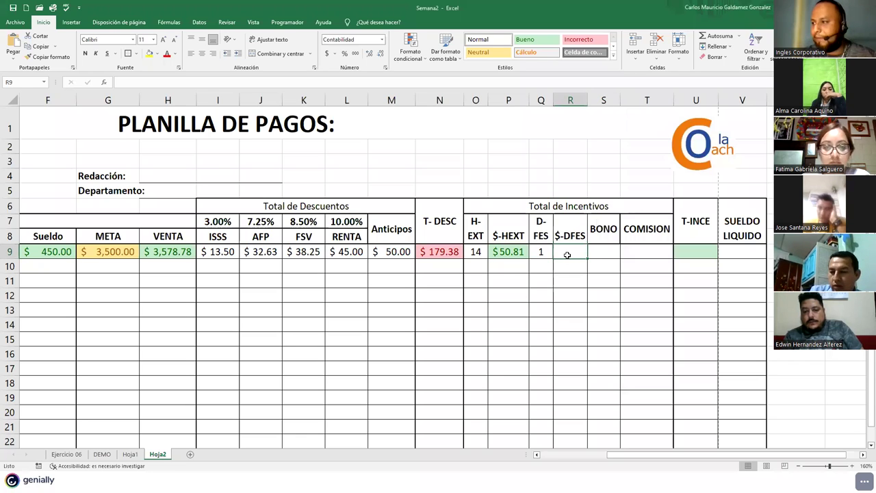
Enter the holiday-pay formula =(F9/31)*Q9*2*1.5 in the $-DFES cell R9.
text(=()
click(50, 251)
text(/31)*)
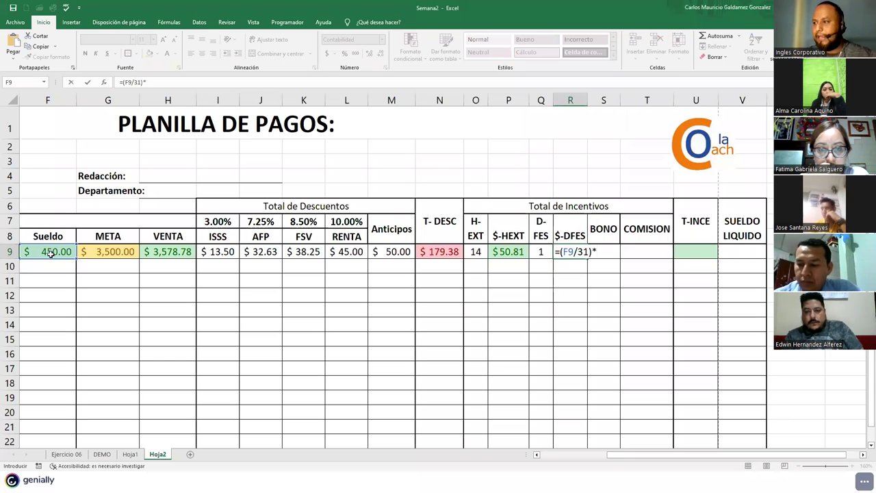
click(538, 253)
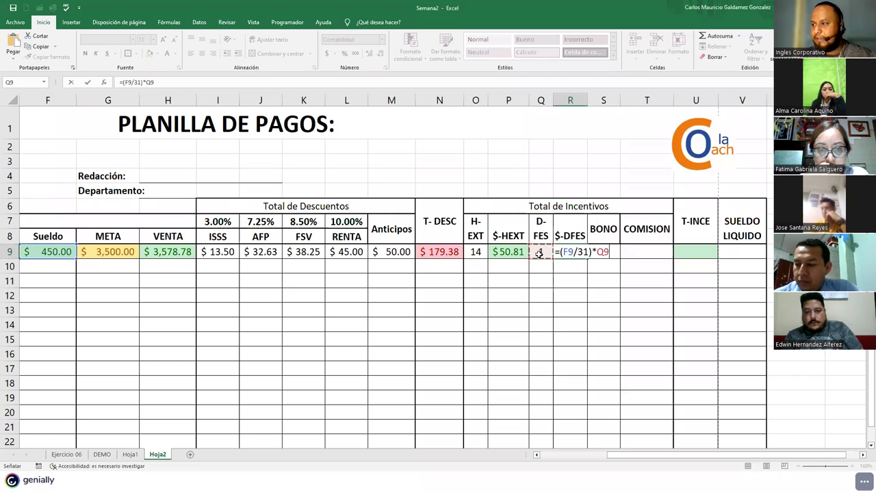
text(*2*1.5)
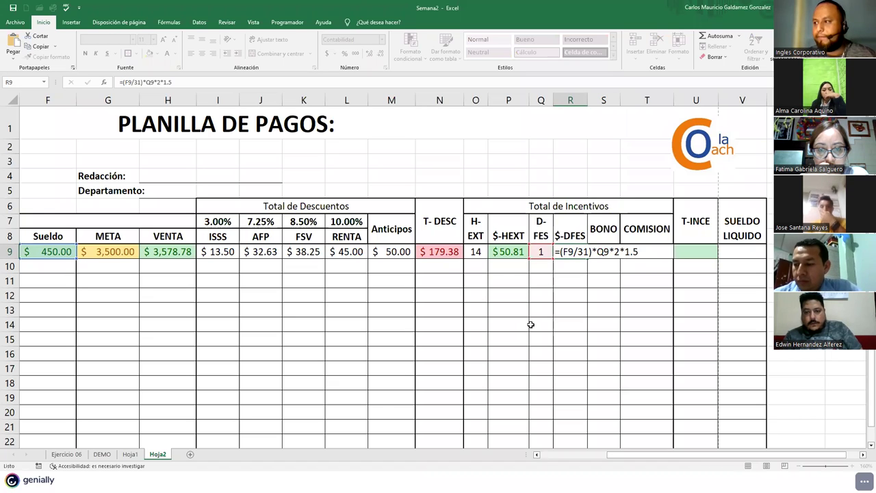
key(Return)
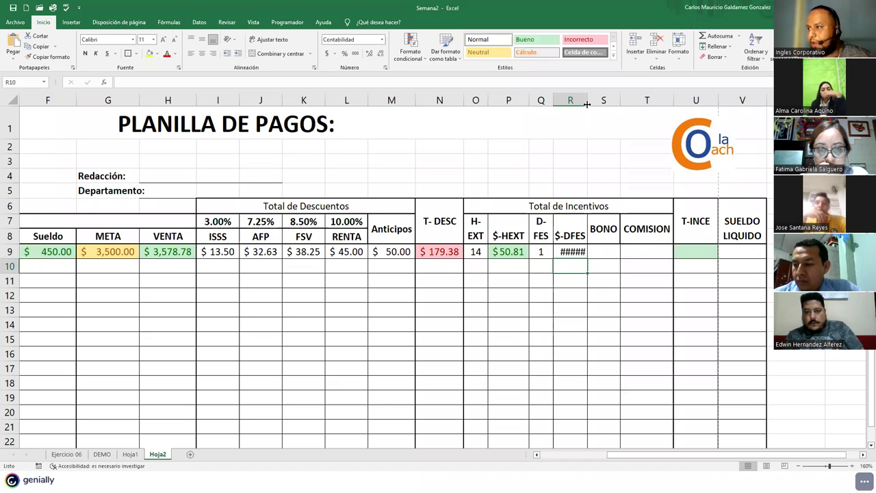
AutoFit column R so $-DFES shows $43.55, and check R9's formula.
double_click(587, 101)
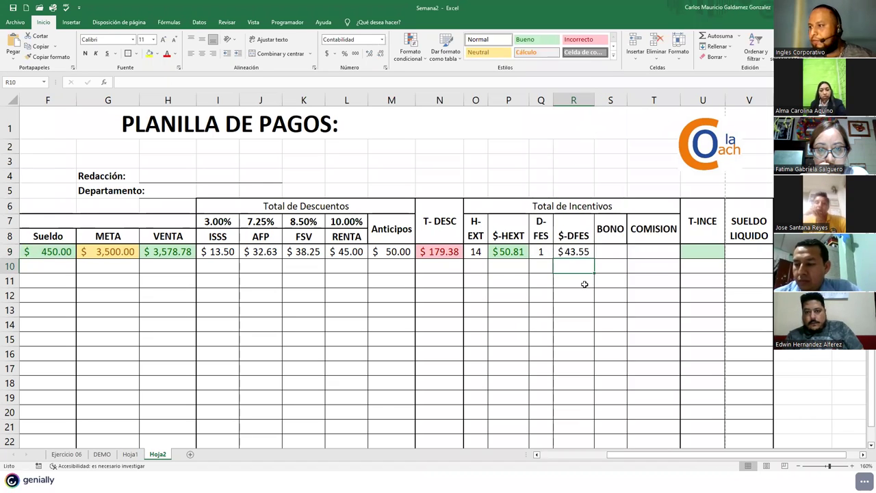
click(546, 254)
click(587, 253)
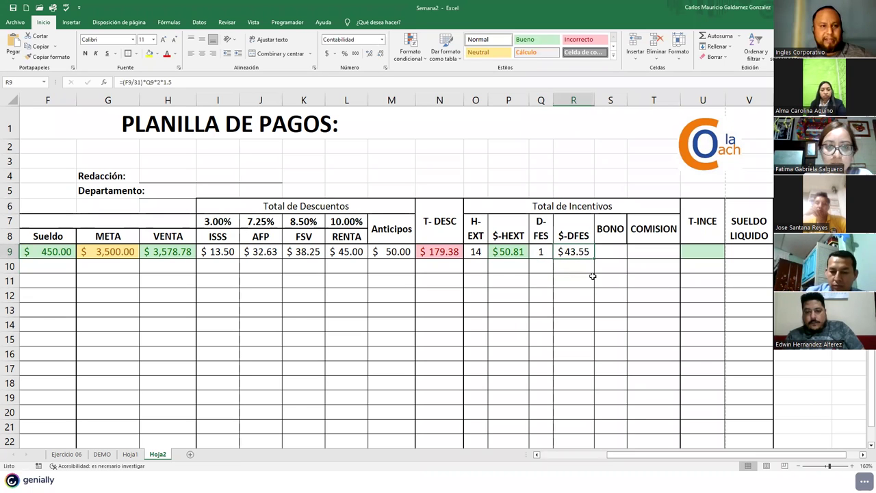
Enter 100 in BONO (S9) and 50 in COMISION (T9).
click(604, 252)
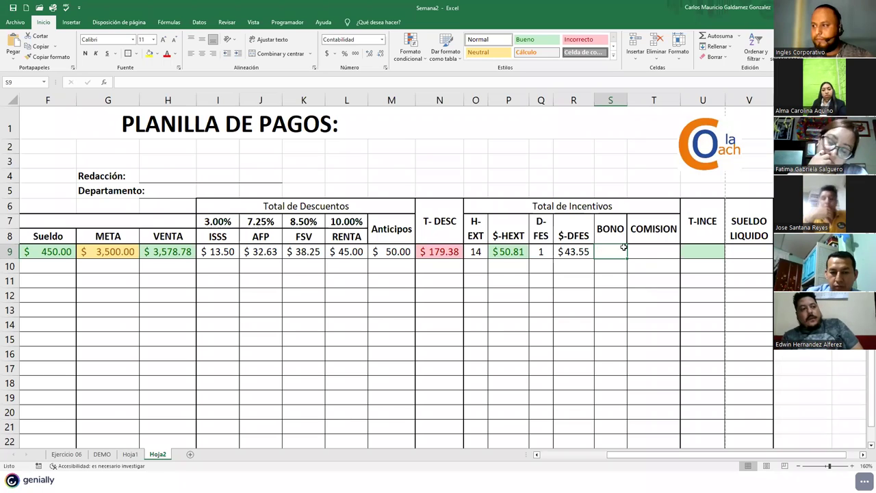
text(100)
key(Tab)
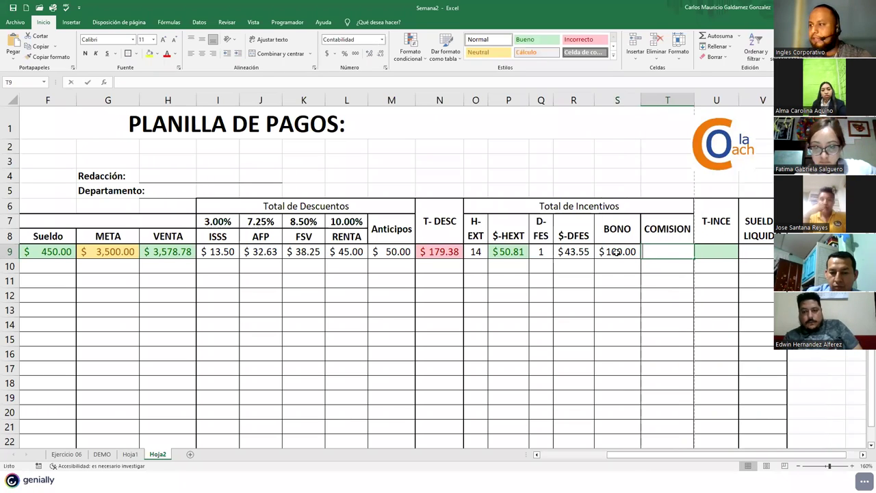
text(50)
key(Tab)
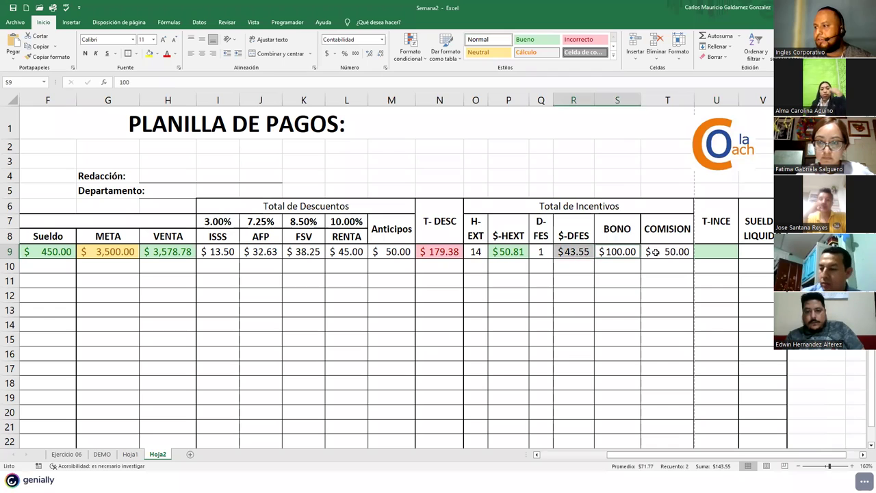
Give R9:T9 and V9 the green Bueno cell style.
drag(580, 251, 667, 251)
click(525, 39)
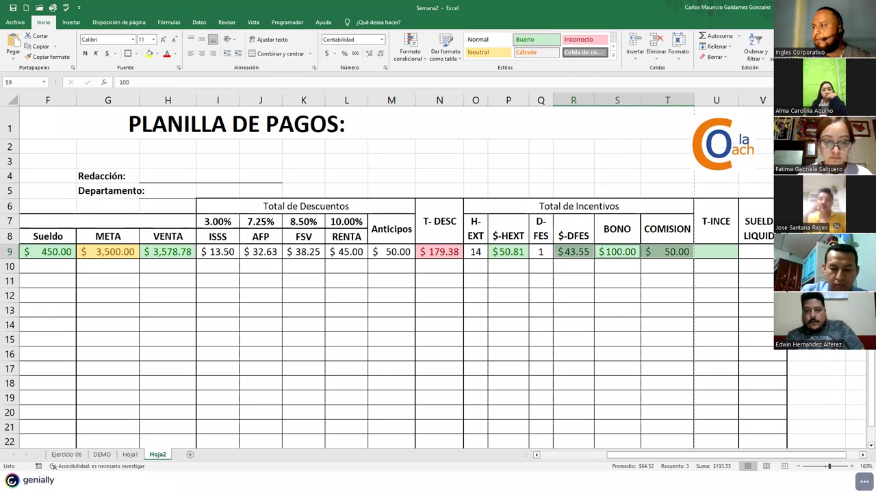
click(752, 251)
click(507, 54)
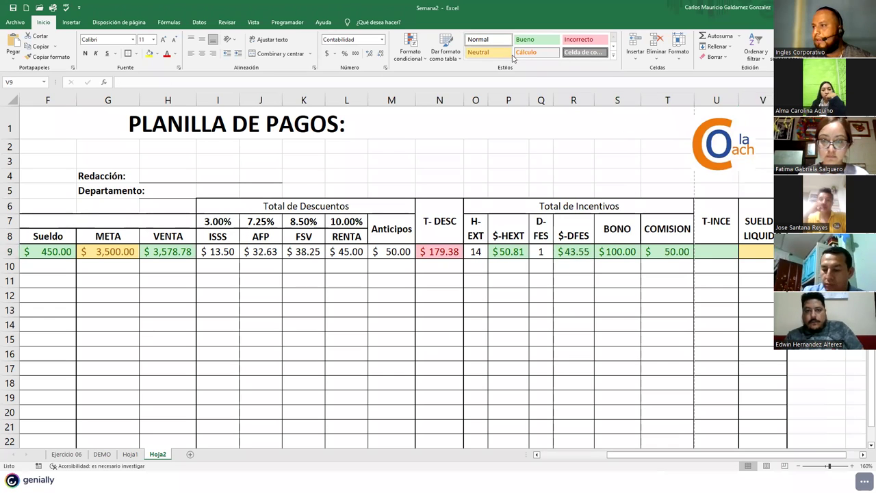
click(578, 39)
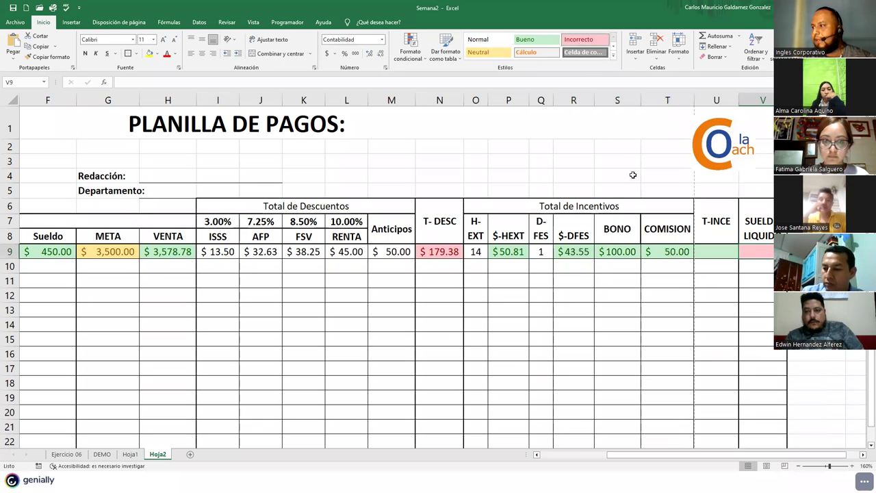
click(526, 39)
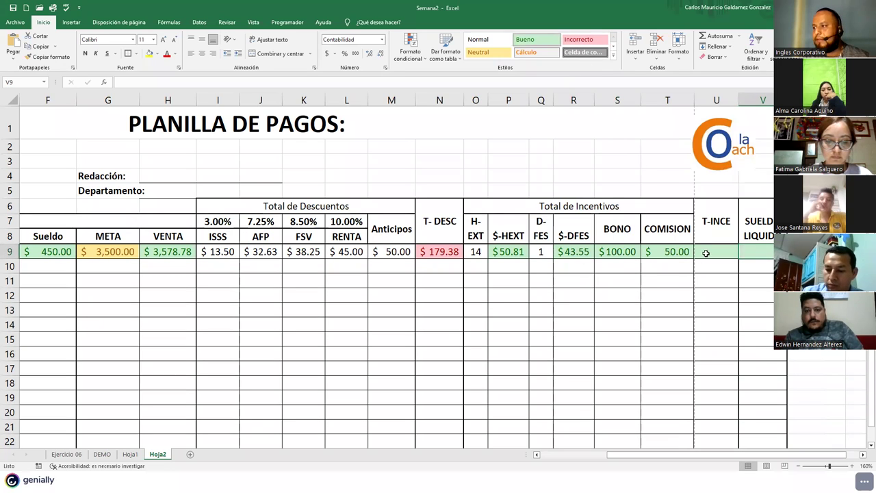
click(661, 309)
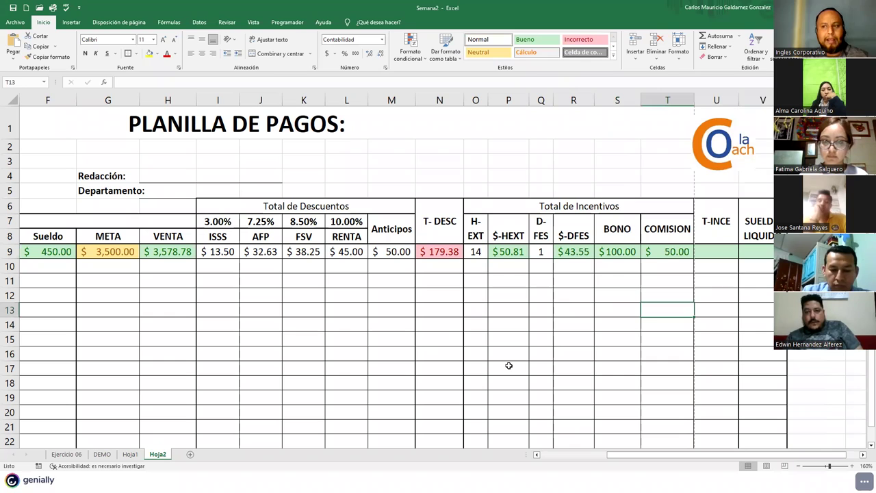
Clear the 50 from COMISION T9 and review R9's holiday-pay formula.
click(659, 252)
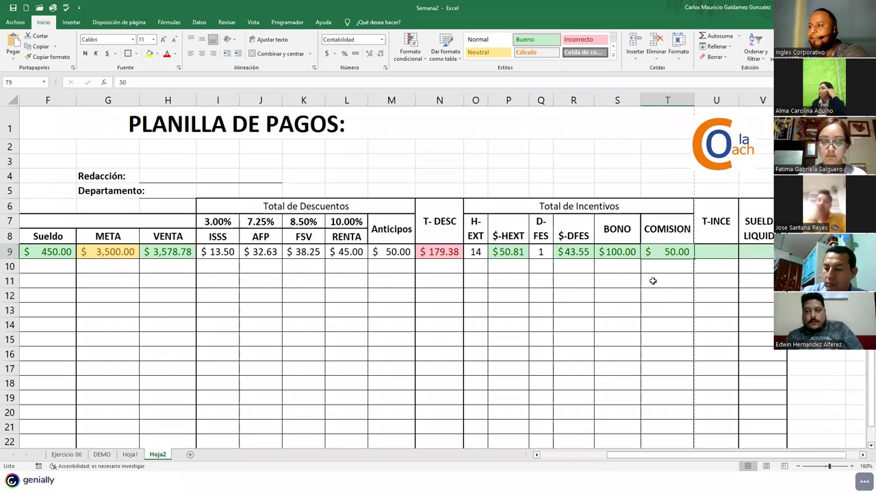
key(Delete)
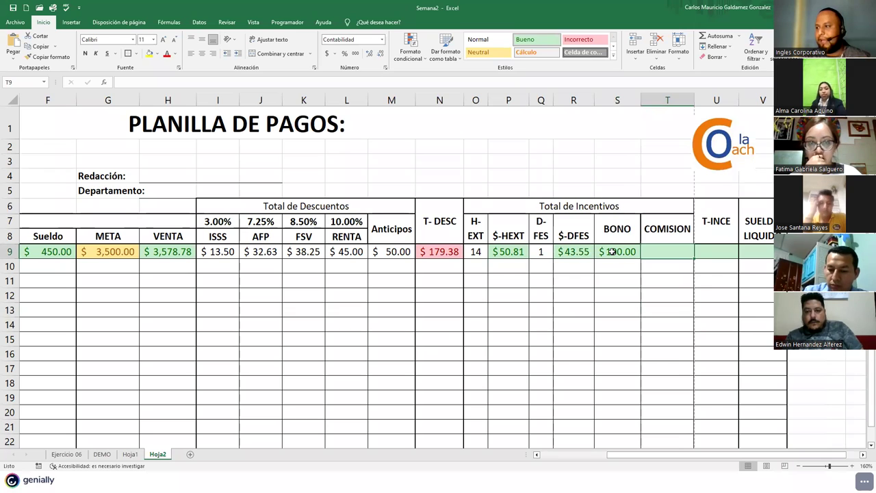
click(613, 252)
double_click(558, 251)
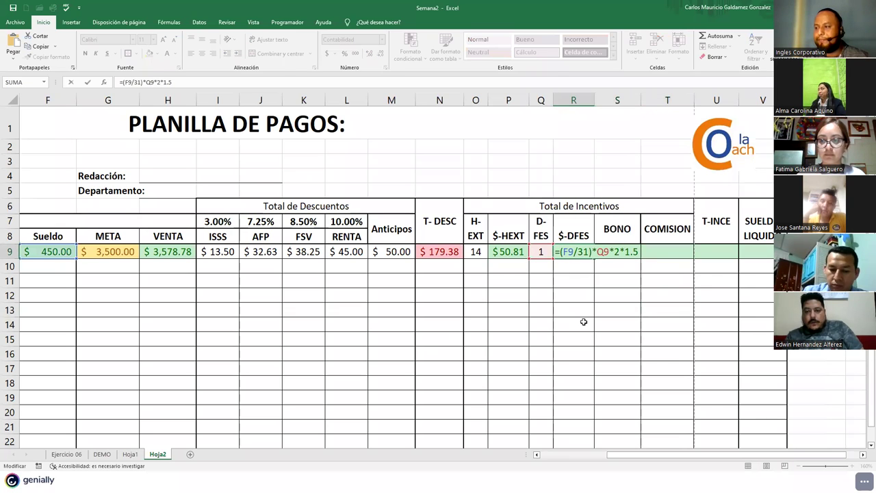
drag(635, 252, 548, 252)
click(560, 252)
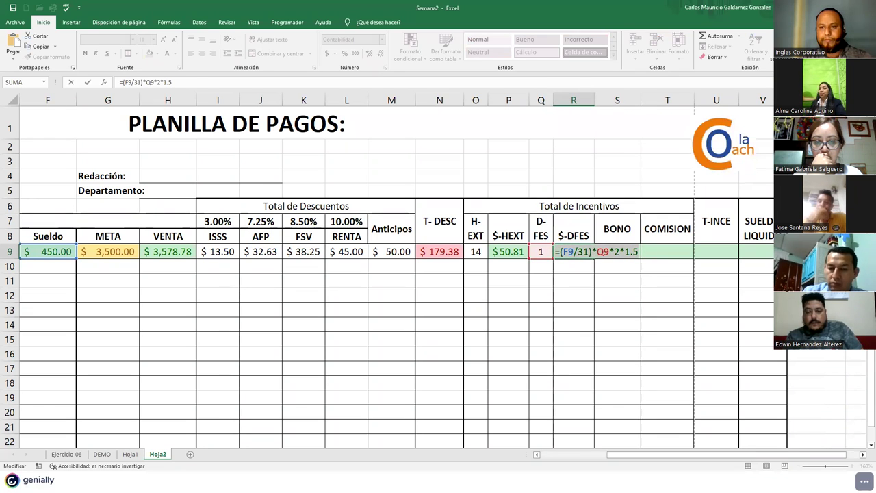
key(Return)
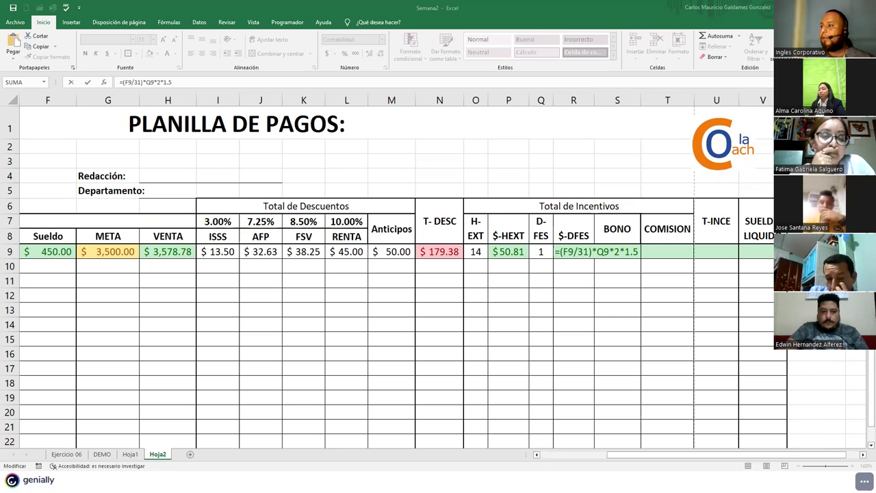
click(672, 249)
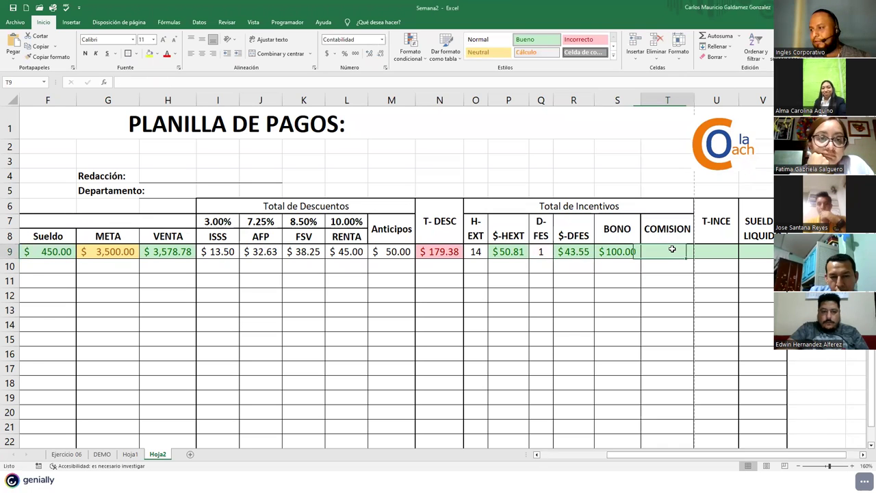
click(366, 251)
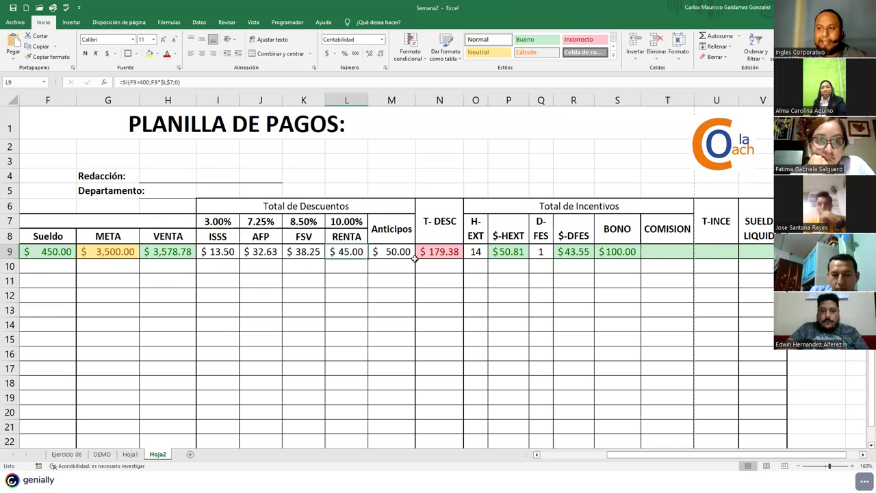
click(654, 250)
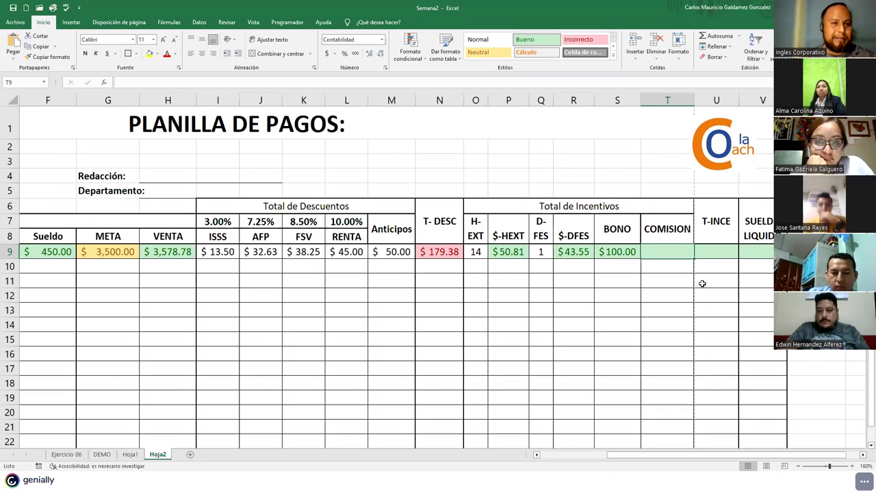
key(Right)
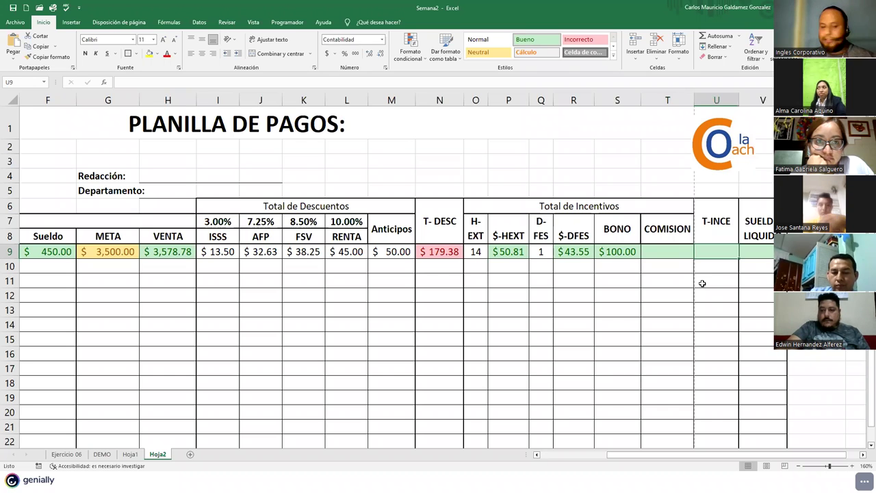
Enter =P9+R9+S9+T9 in T-INCE U9 and AutoFit column U to show $194.35.
text(=)
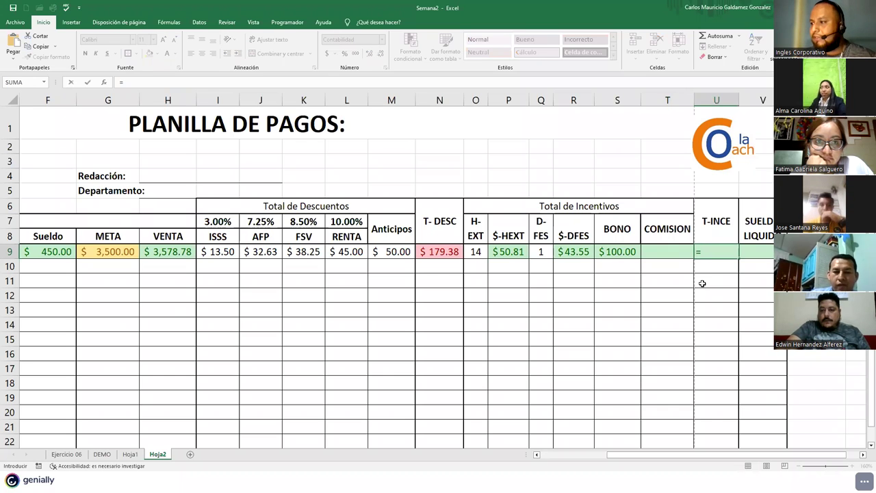
click(516, 253)
text(+)
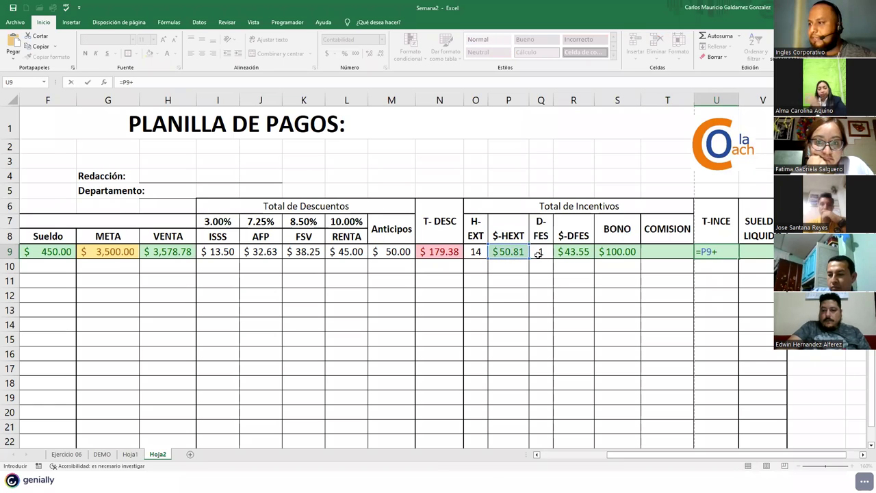
click(586, 251)
text(+)
click(612, 254)
text(+)
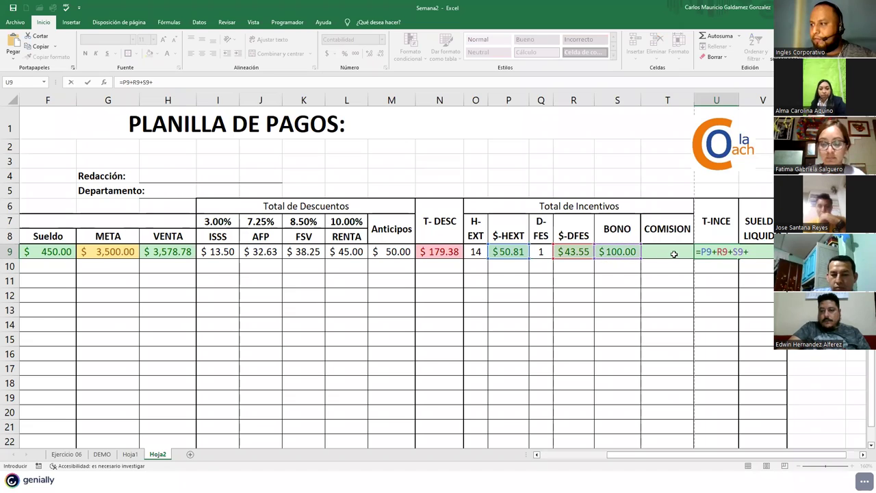
click(673, 253)
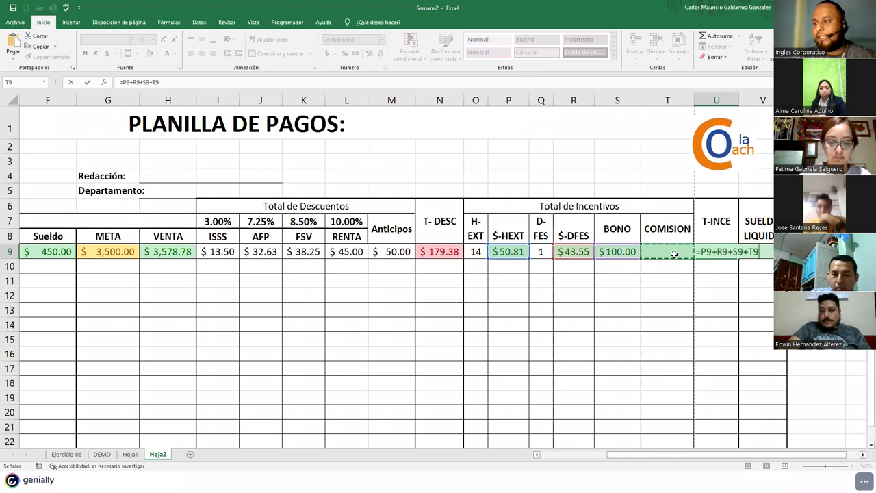
key(ctrl+Return)
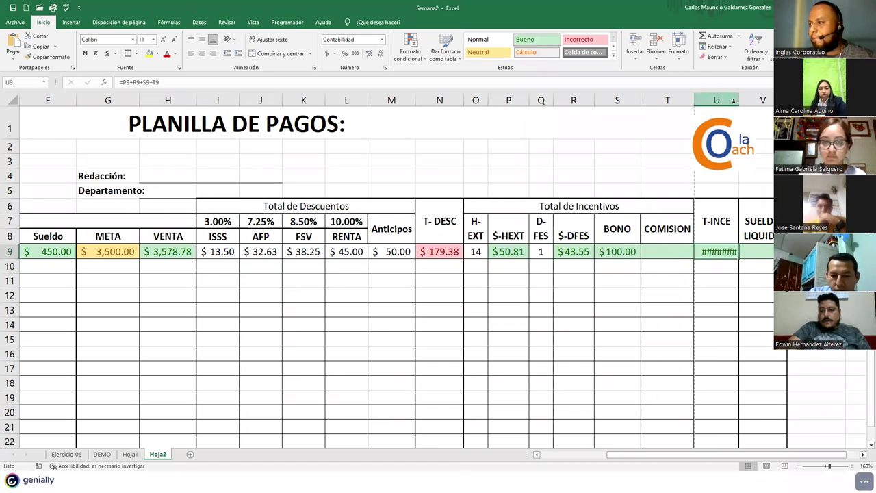
double_click(739, 100)
click(752, 248)
Enter the net salary formula =(F9+U9)-N9 in V9, giving $464.97.
text(=)
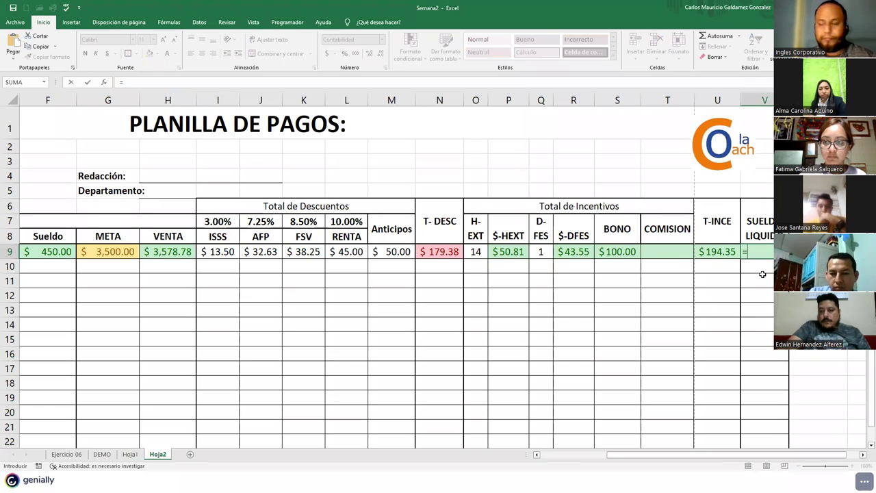
click(42, 252)
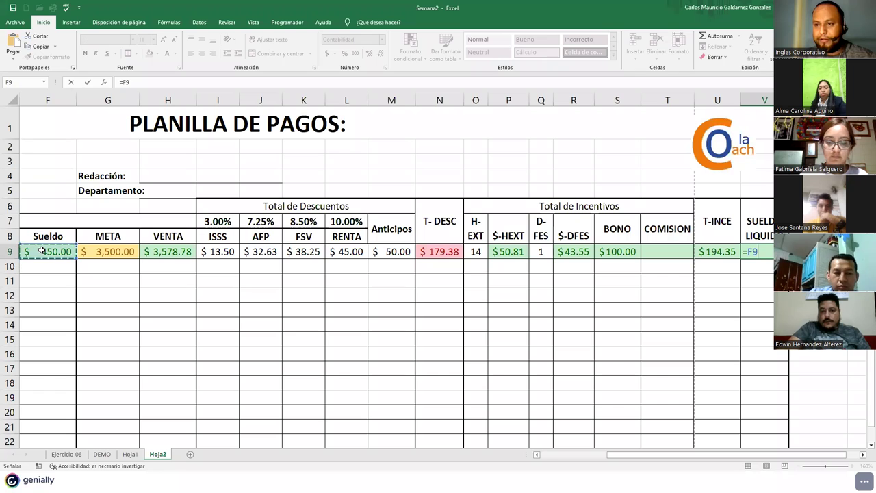
text(-)
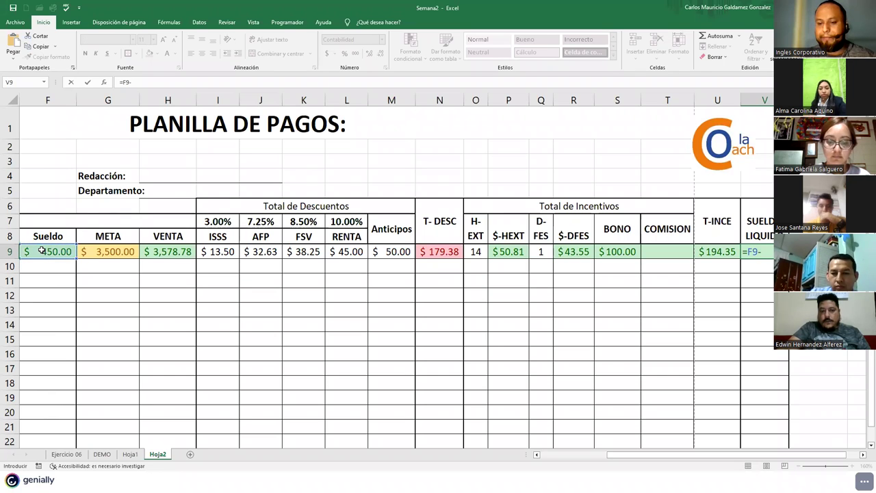
key(BackSpace)
key(BackSpace)
key(BackSpace)
text(()
text(=)
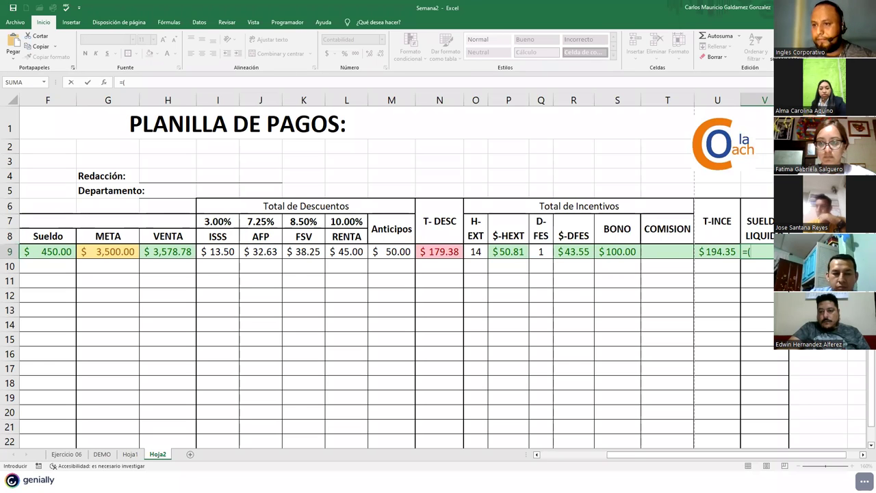
click(59, 257)
text(+)
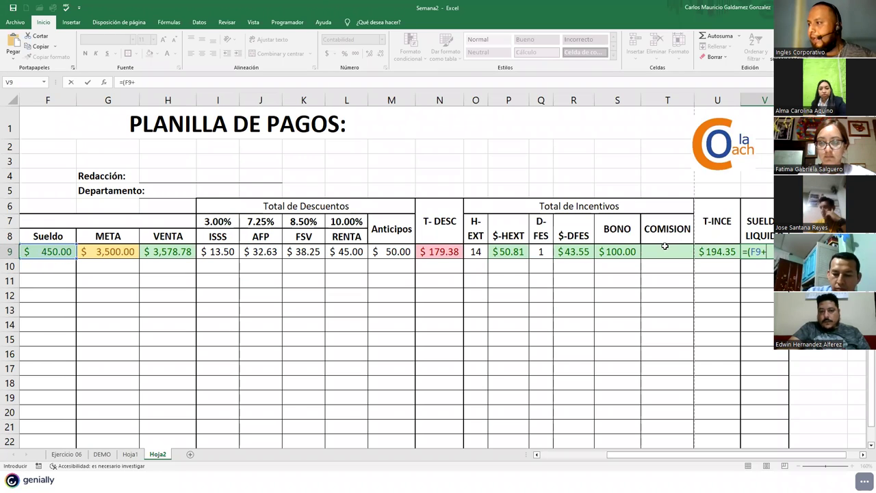
click(705, 253)
text(-)
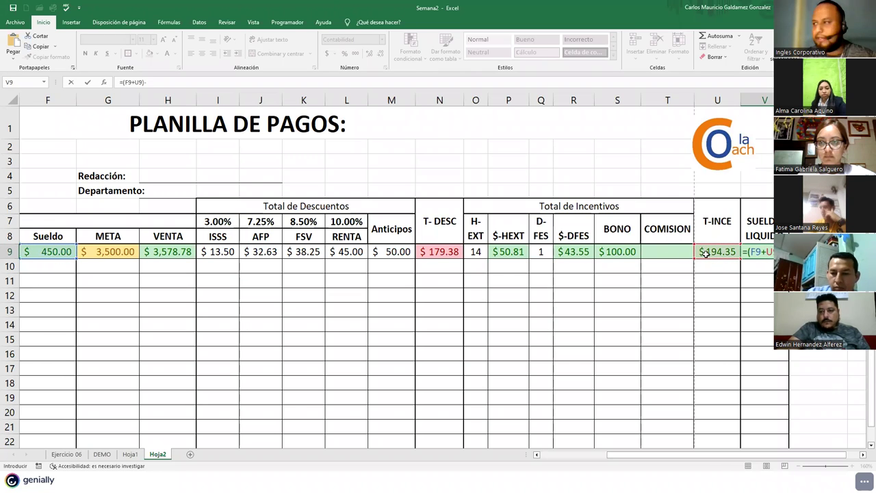
click(453, 252)
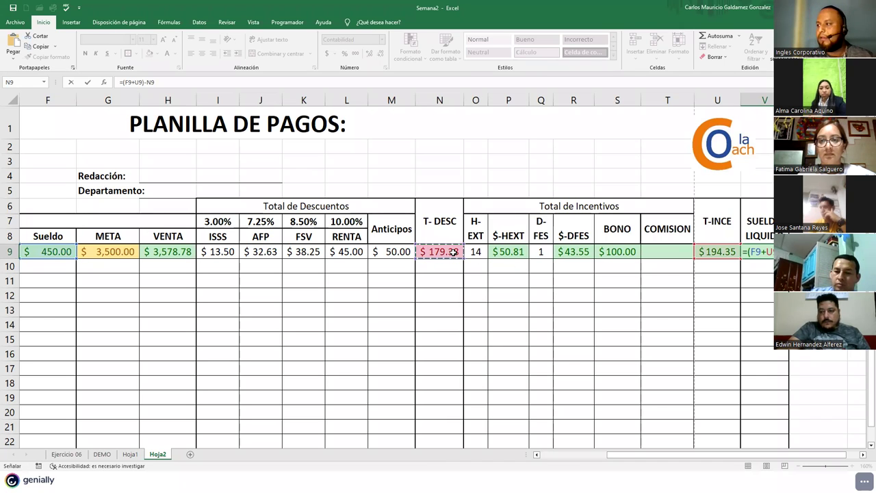
key(ctrl+Return)
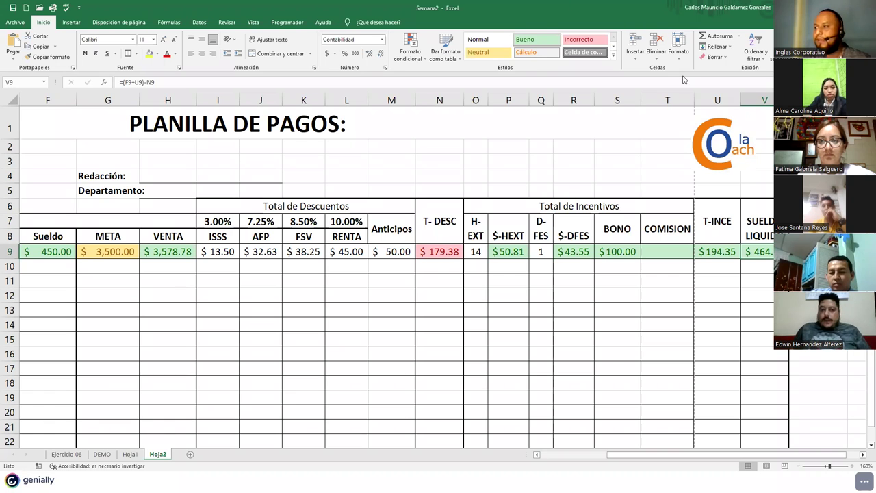
click(654, 251)
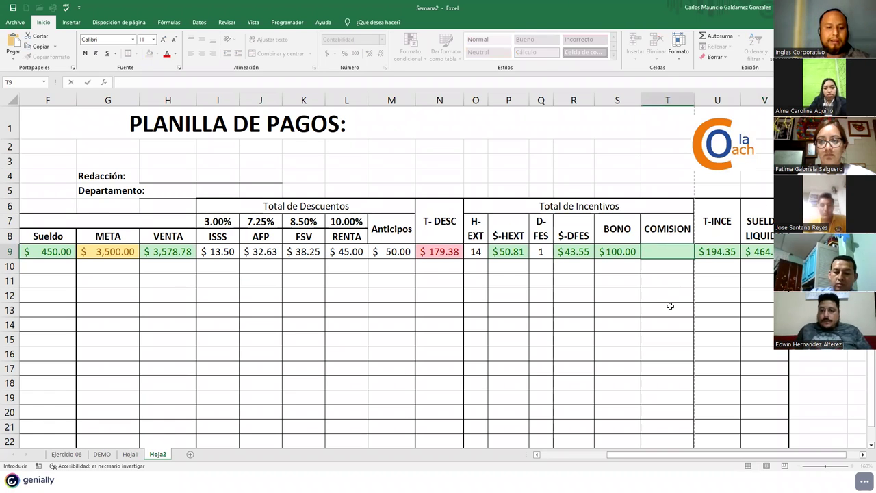
text(=SI)
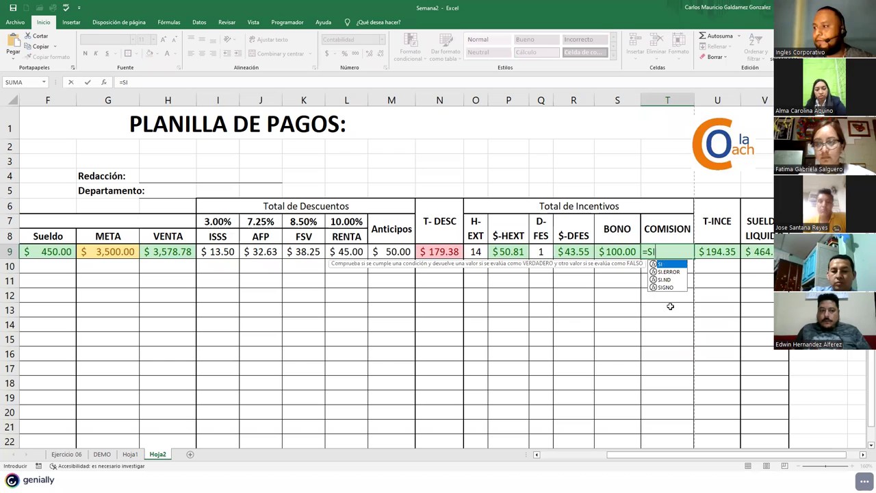
text(()
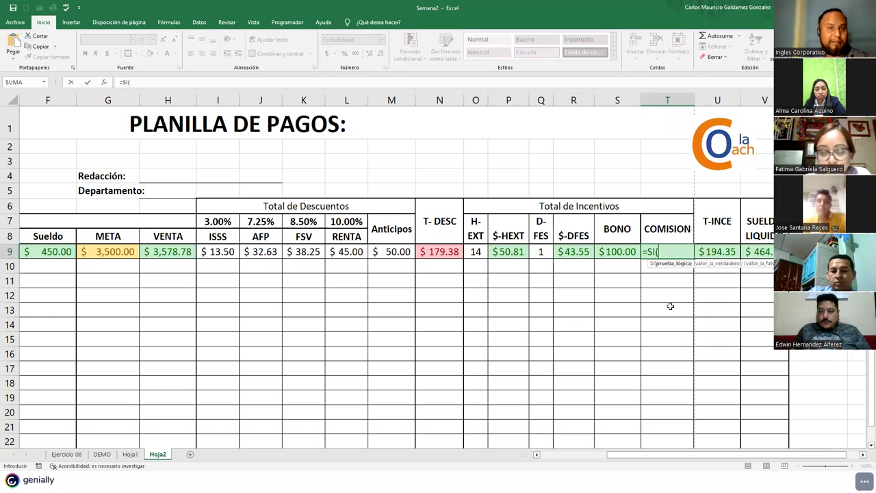
Build the commission formula =SI(H9>=G9;H9*15%;H9*5%) in COMISION T9.
click(156, 252)
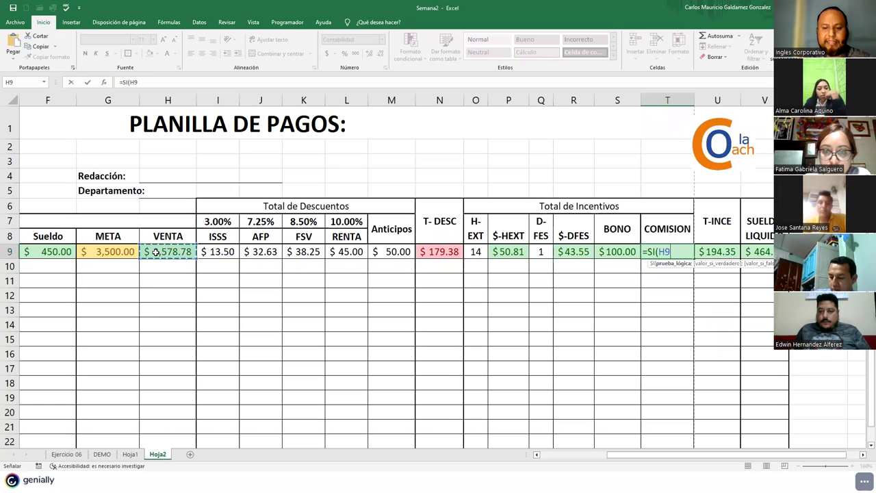
text(>)
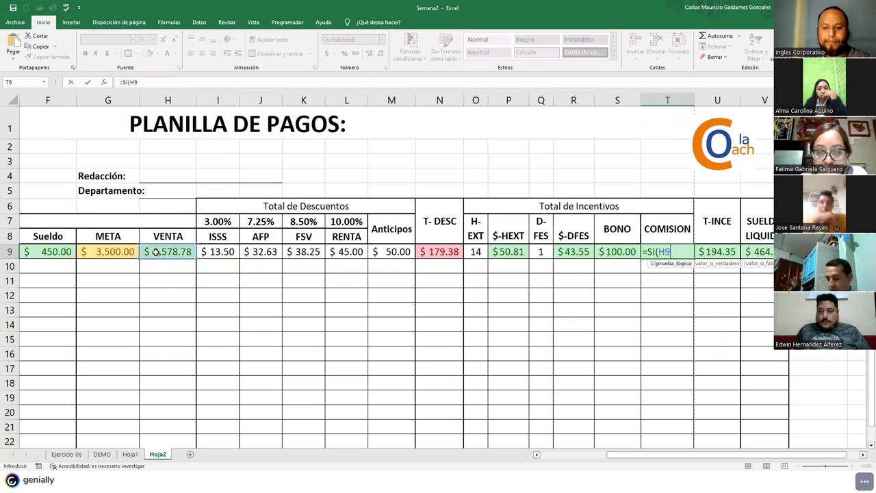
text(=)
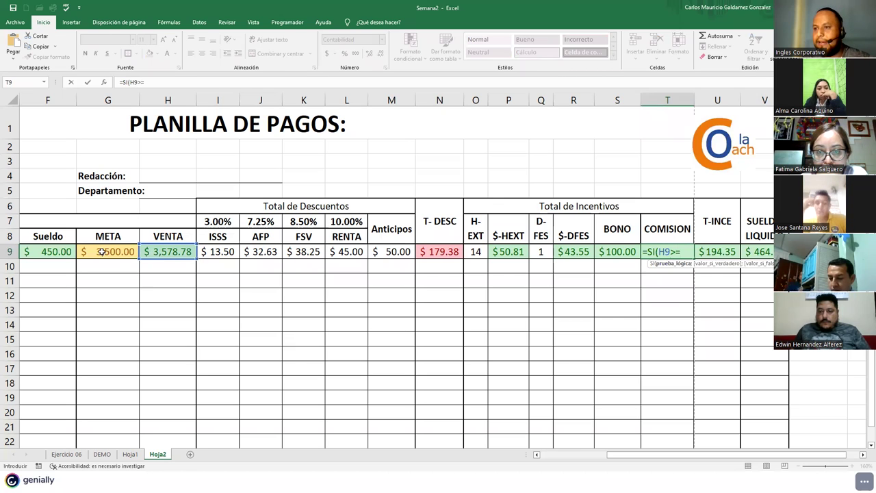
click(119, 252)
text(;)
click(170, 252)
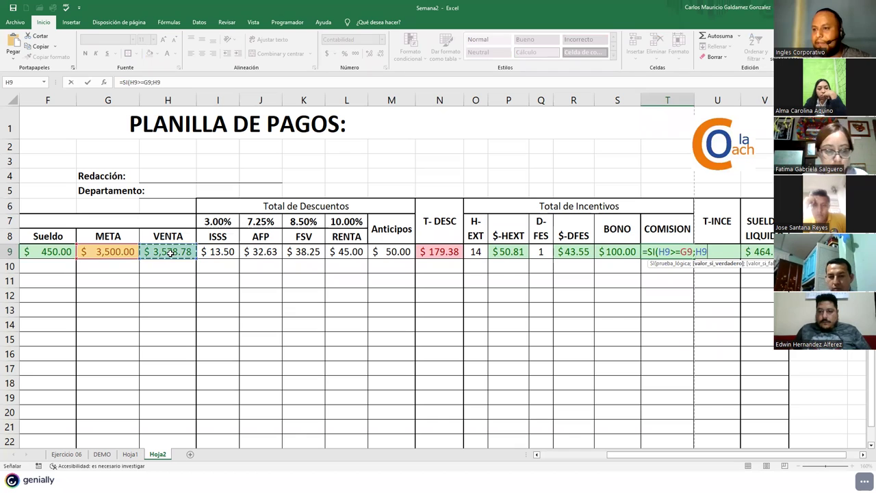
text(*)
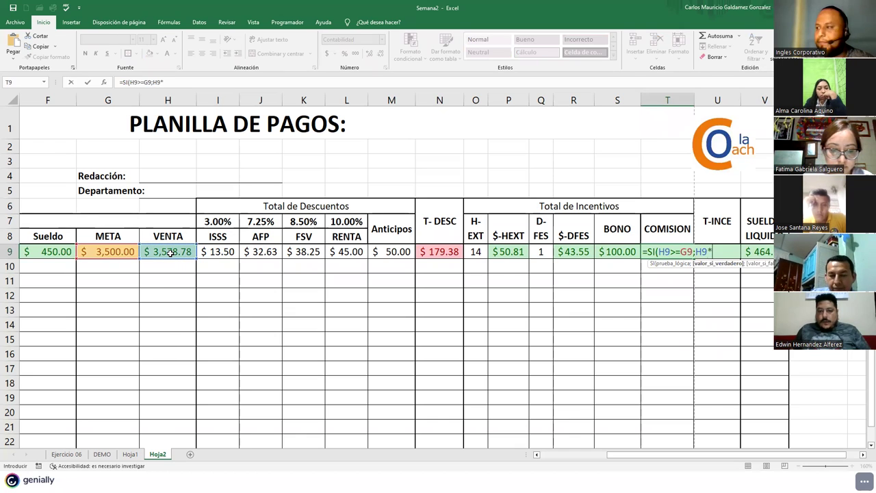
text(10)
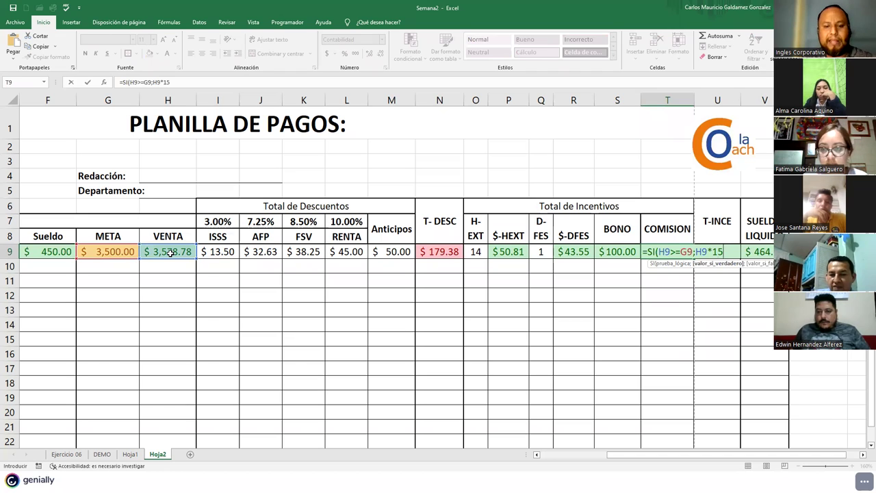
text(;)
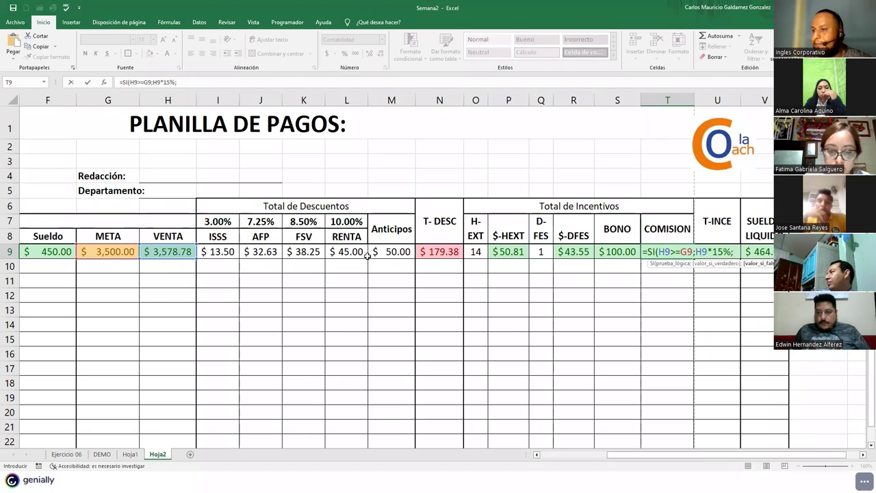
click(176, 250)
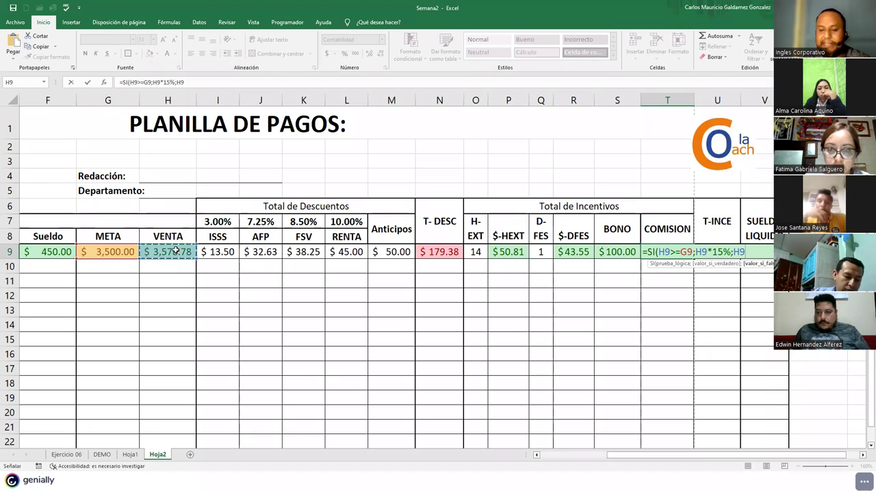
text(*5%)
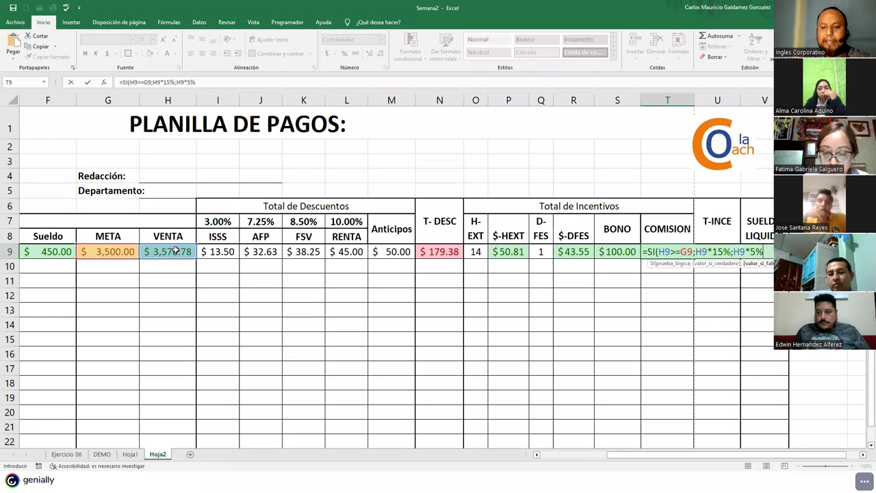
text())
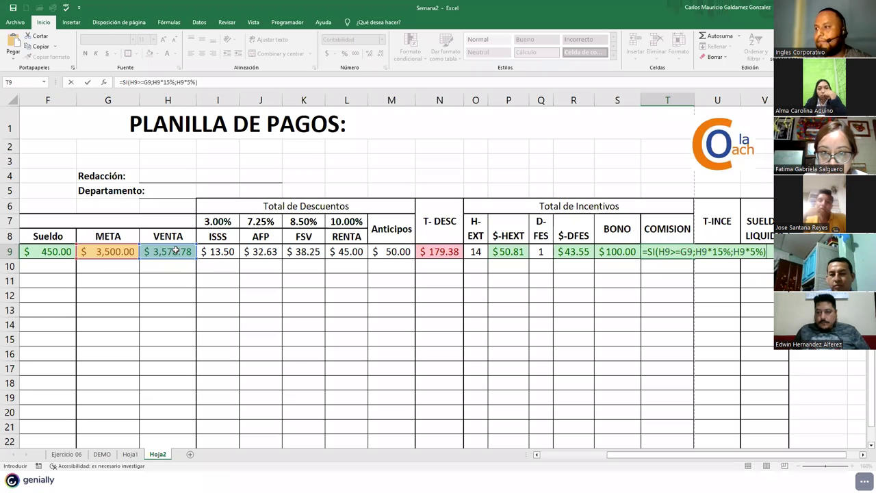
key(ctrl+Return)
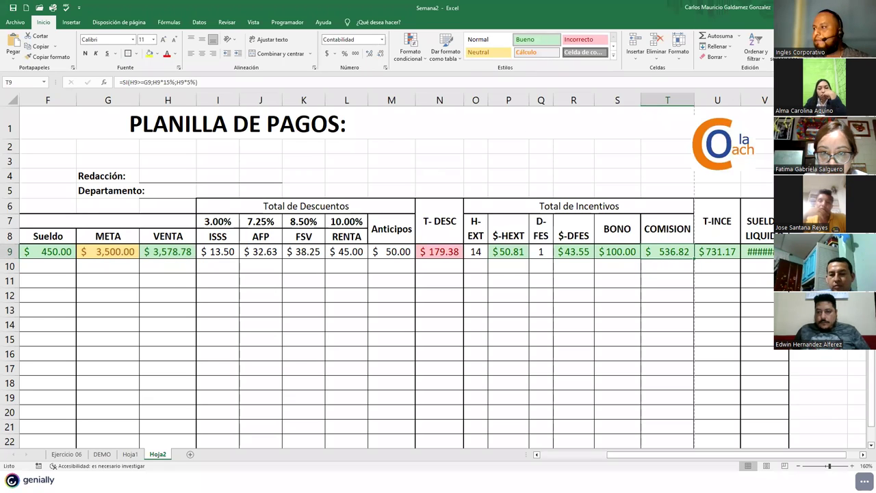
Widen column V, check the U9 and T9 formulas, and clear T9's commission formula.
mouse_move(788, 100)
mouse_down()
mouse_move(823, 100)
mouse_move(796, 100)
mouse_up()
click(706, 252)
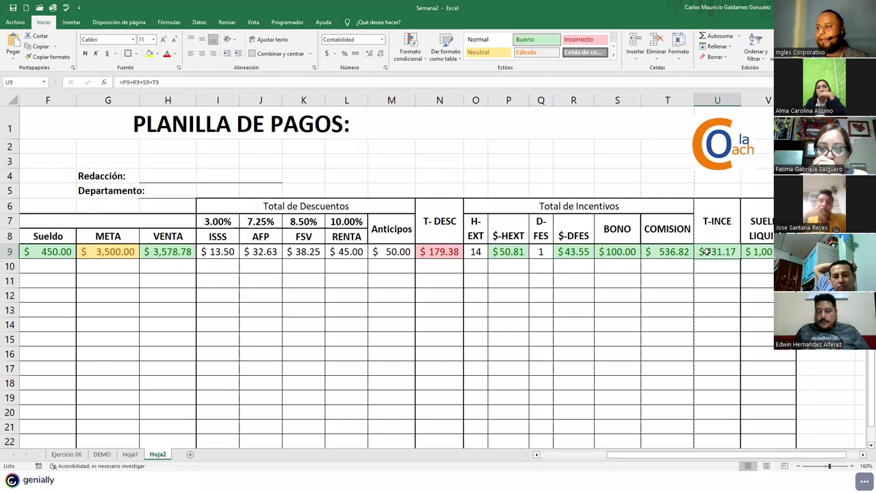
click(672, 252)
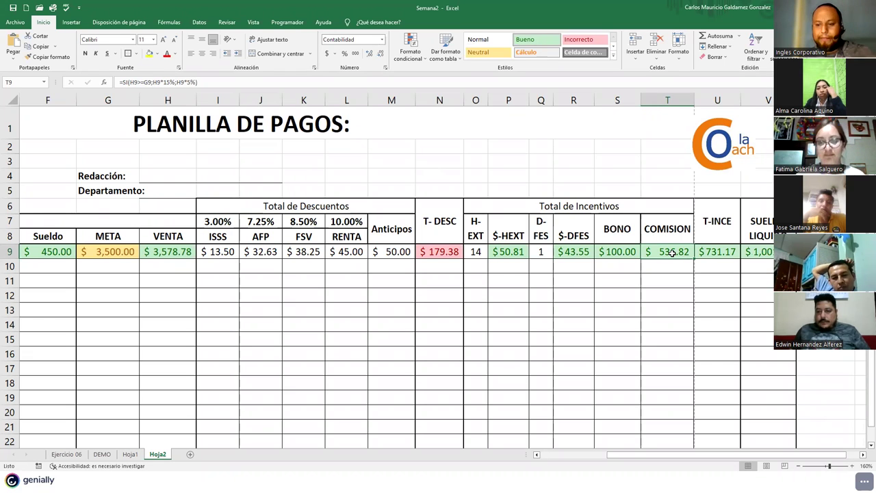
key(Delete)
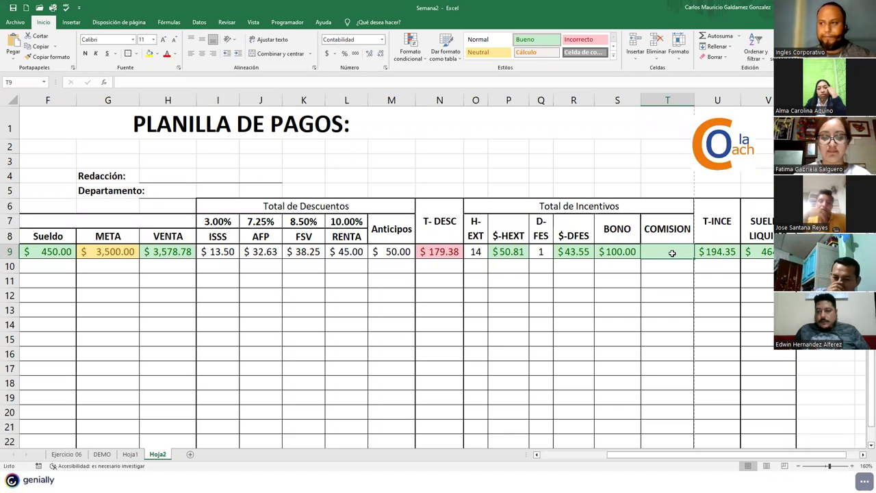
AutoFit the $-HEXT, $-DFES, BONO and T-INCE columns so their amounts display.
scroll(356, 278, down, 1)
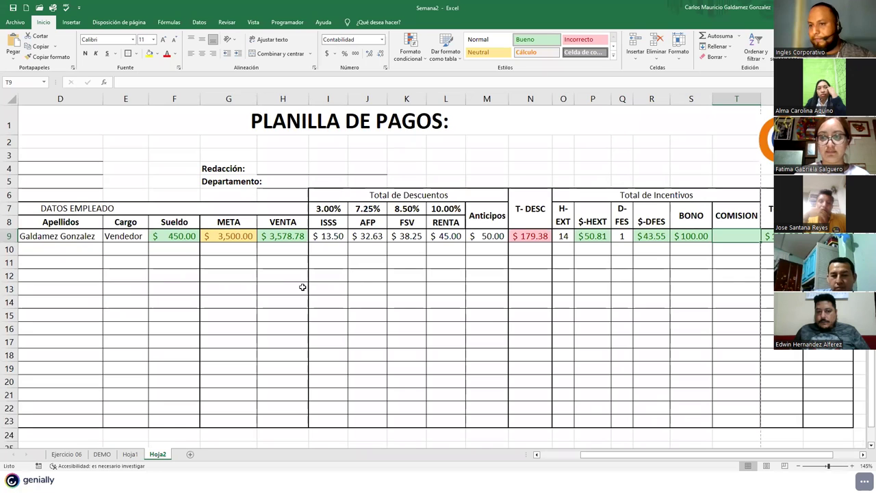
scroll(380, 397, left, 3)
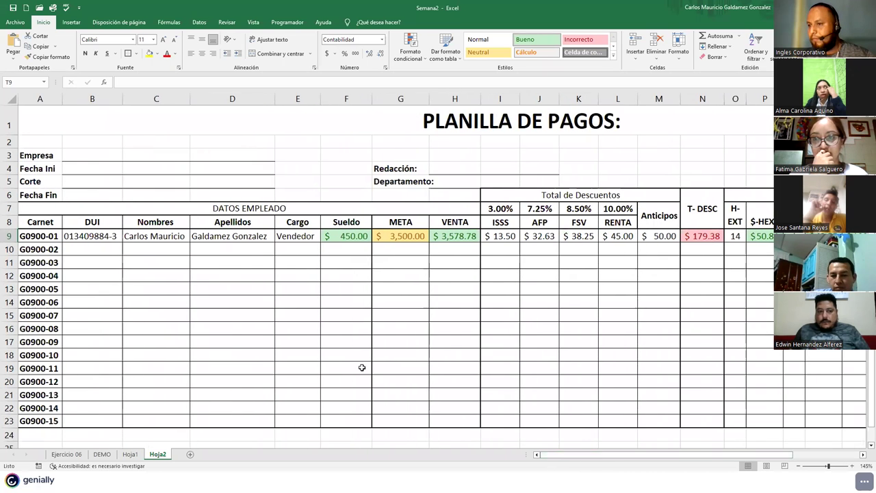
scroll(353, 358, down, 1)
scroll(353, 359, down, 1)
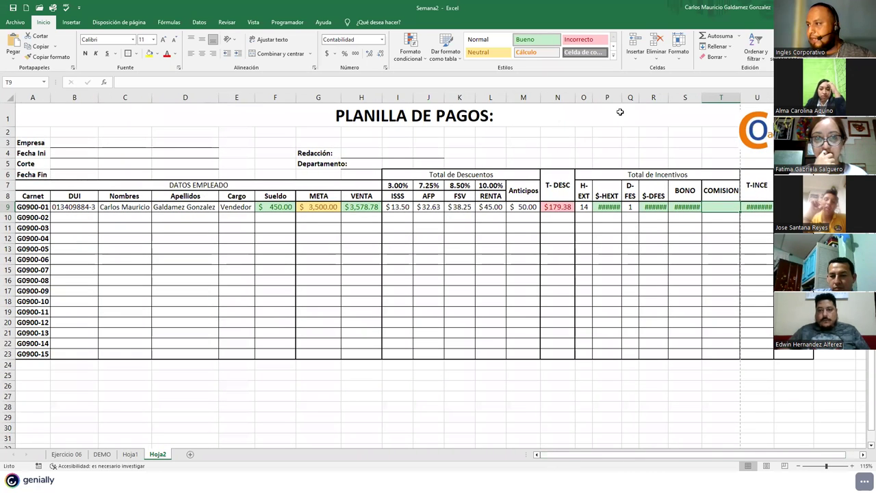
double_click(620, 102)
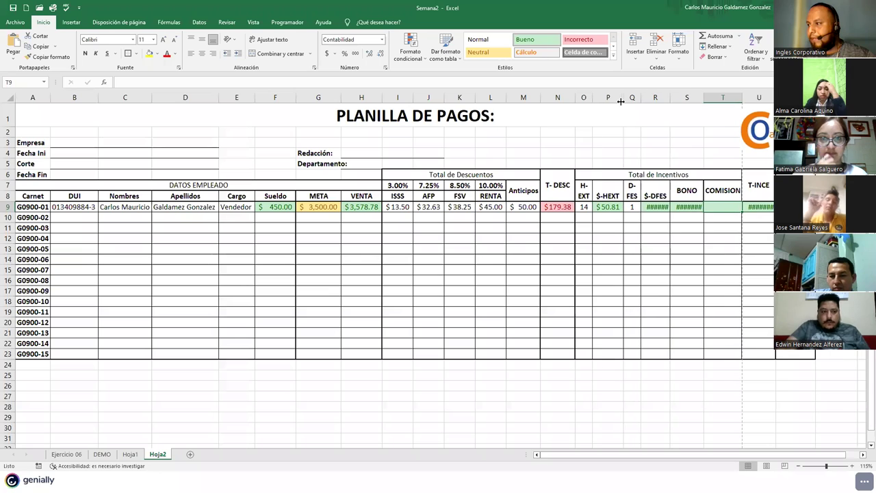
double_click(670, 102)
double_click(706, 101)
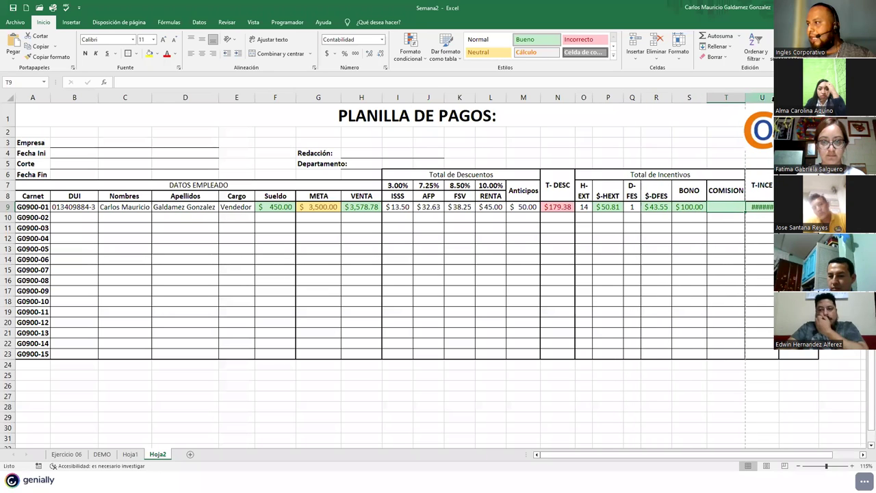
double_click(778, 97)
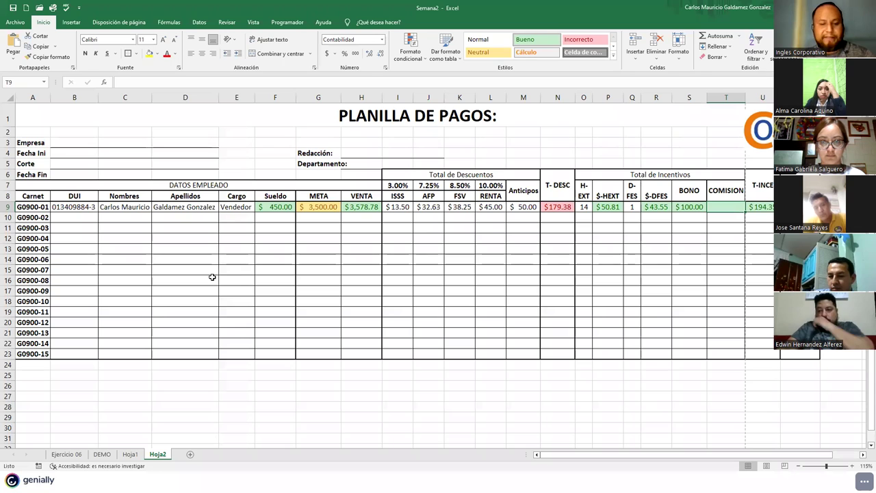
click(322, 310)
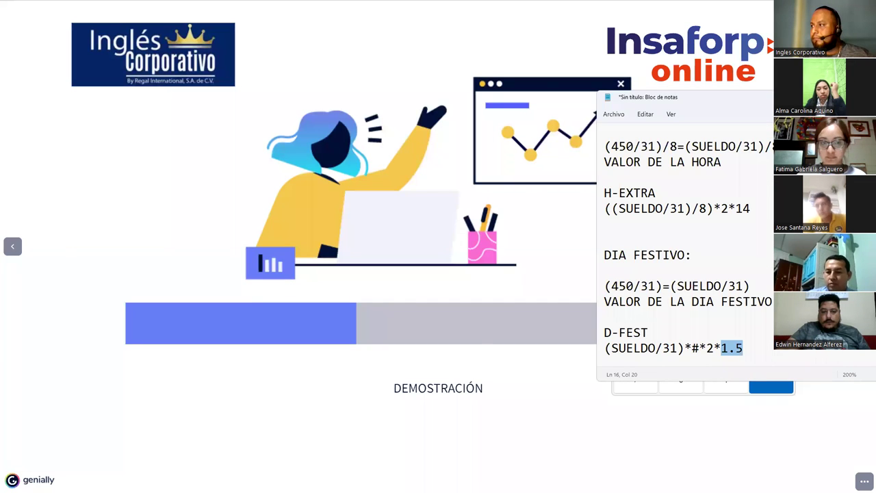
Minimize Notepad and Calculator, step through the Genially slides to Ejercicio, then return to Excel.
click(691, 89)
click(741, 121)
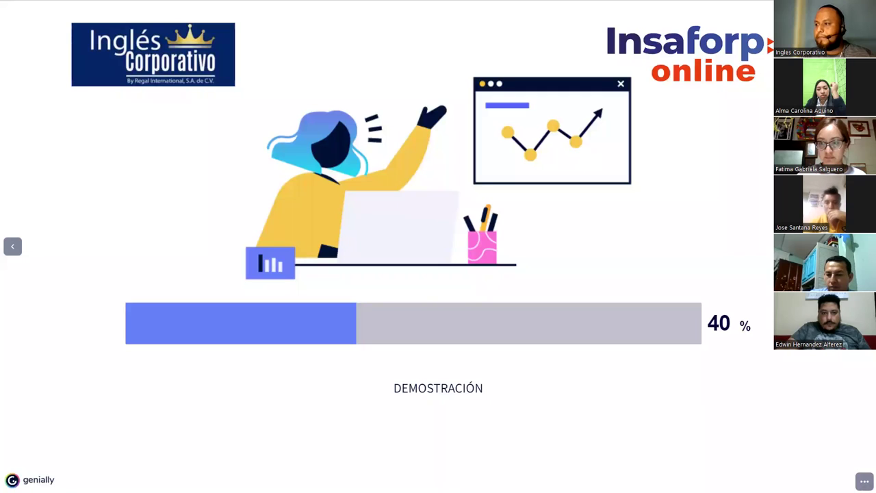
key(Right)
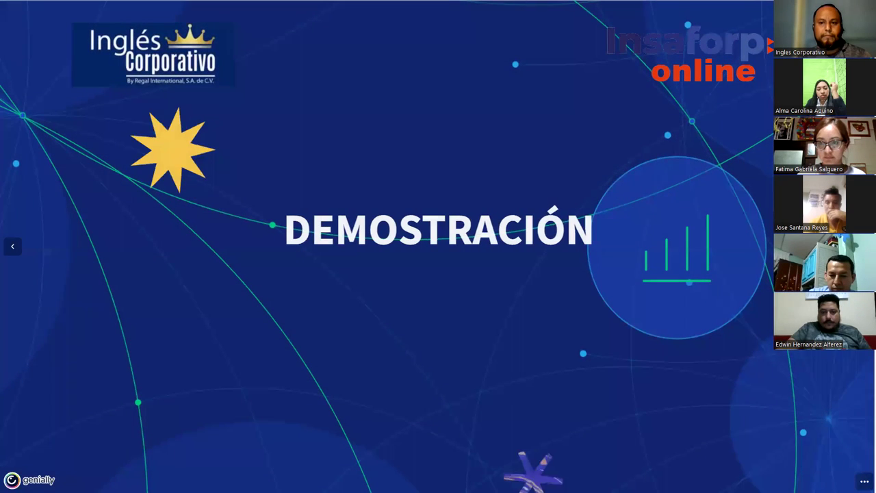
key(Right)
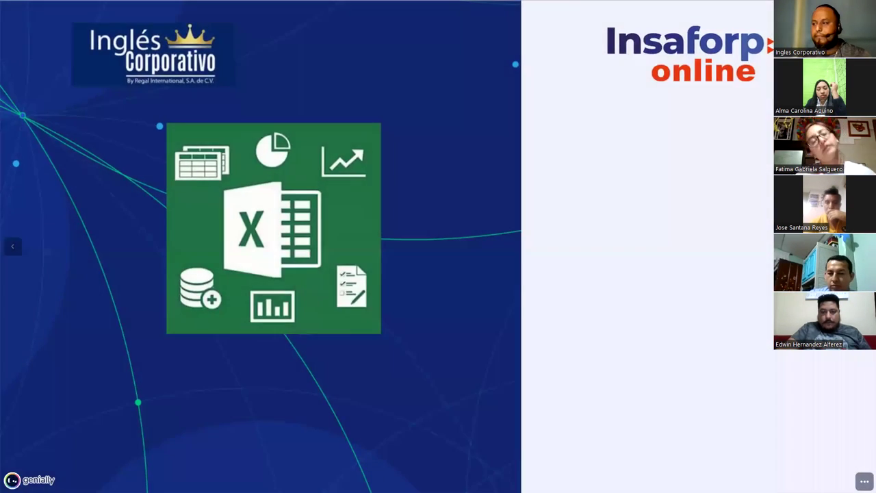
key(Right)
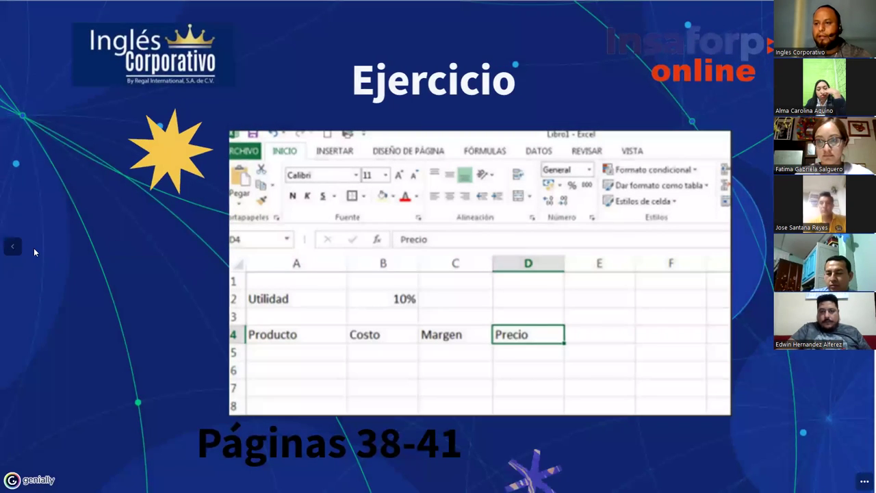
key(Left)
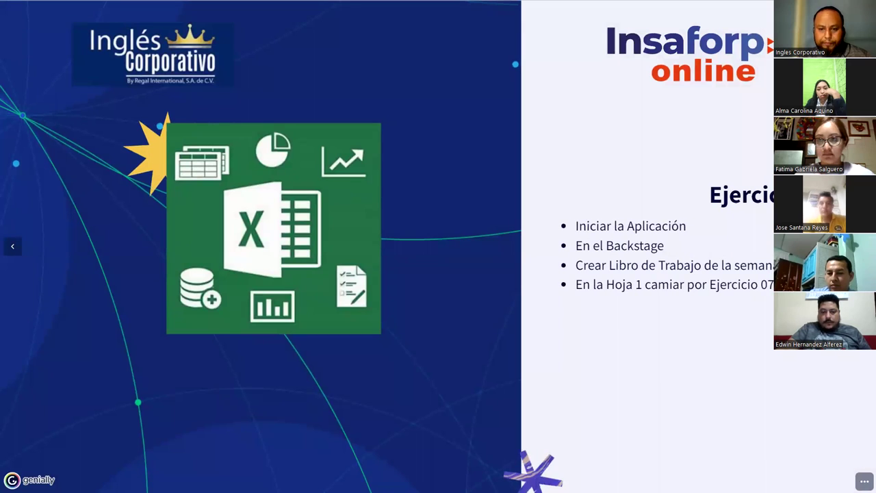
key(alt+Tab)
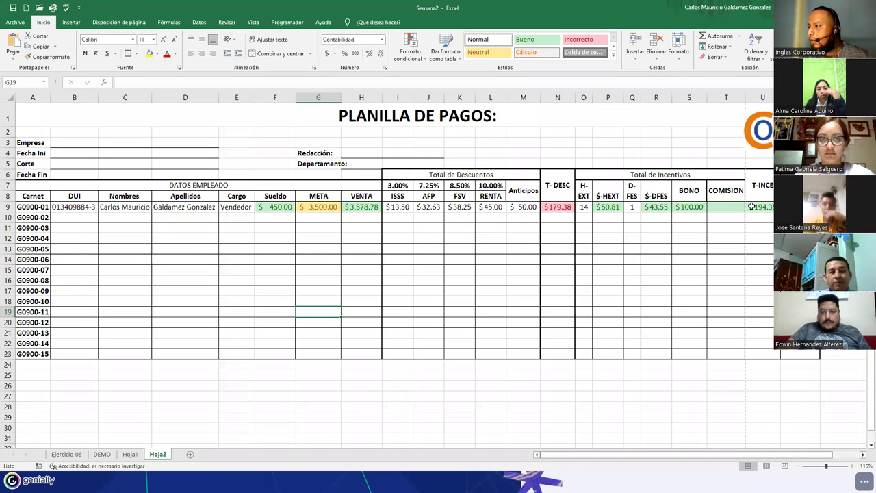
Check U9's T-INCE formula =P9+R9+S9+T9 ($194.35), then return to the Ejercicio 06 slide.
double_click(751, 206)
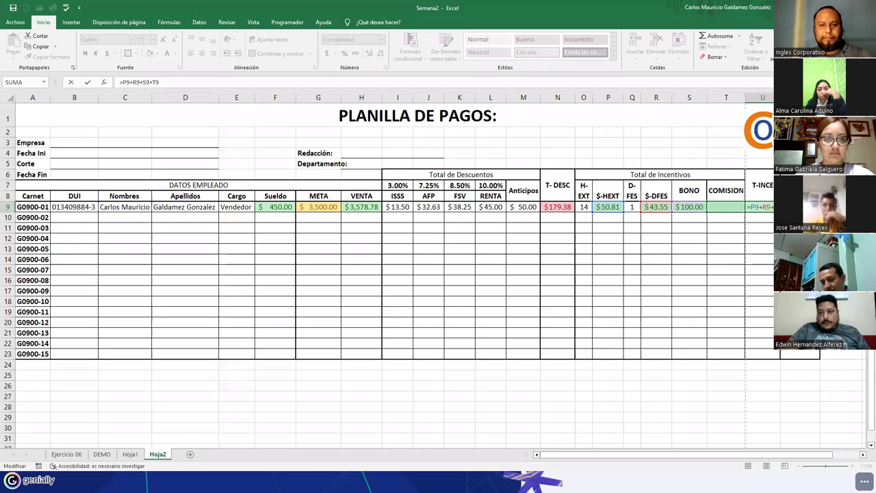
key(Tab)
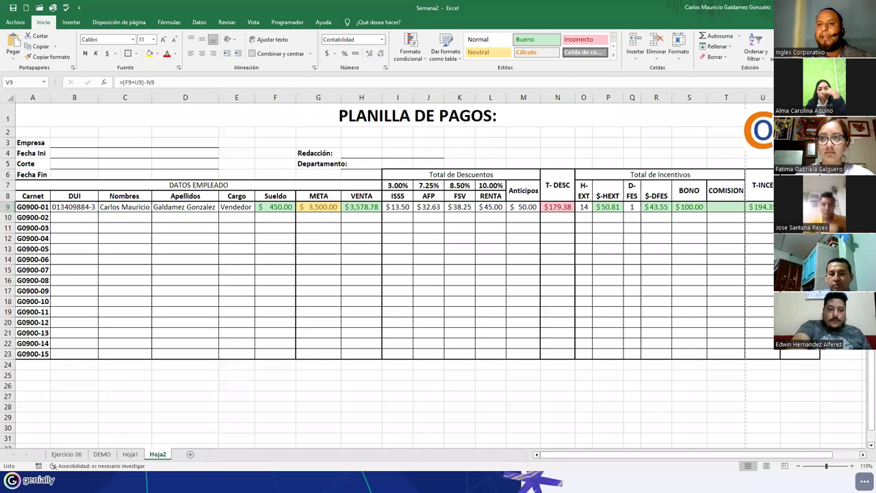
key(alt+Tab)
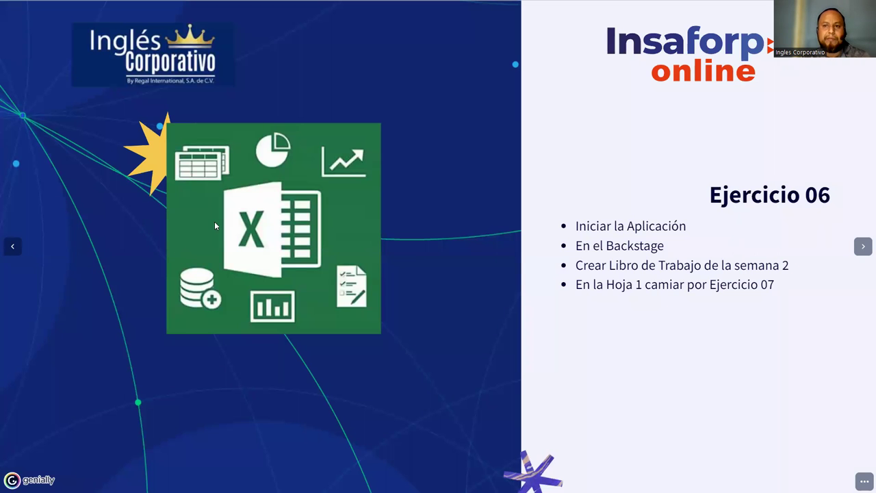
Review step 10 in K23 of the Ejercicio 07 Indicaciones sheet.
key(alt+Tab)
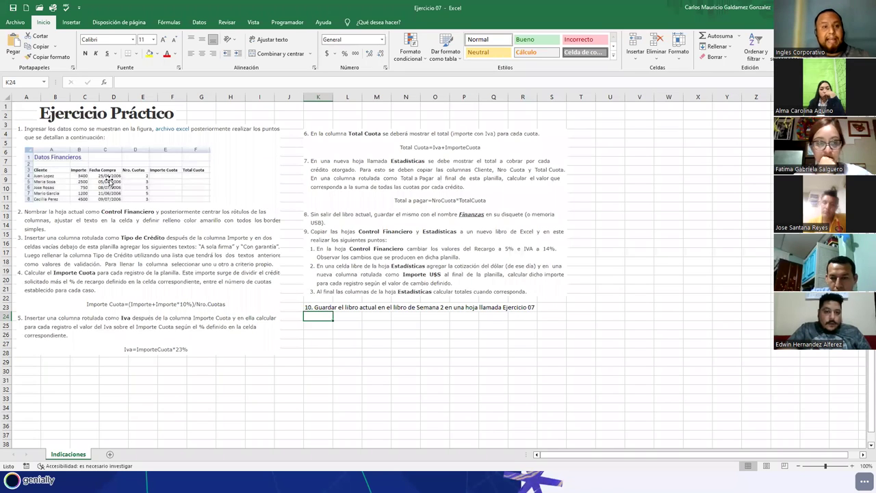
click(308, 308)
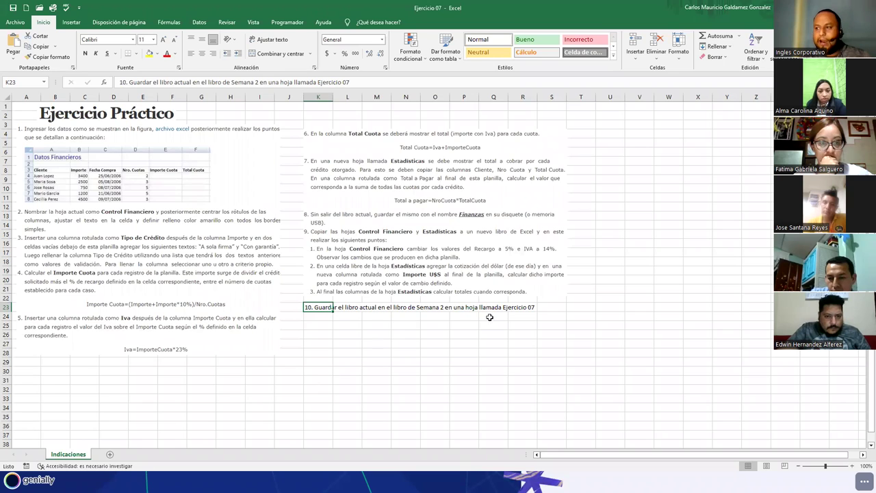
click(525, 307)
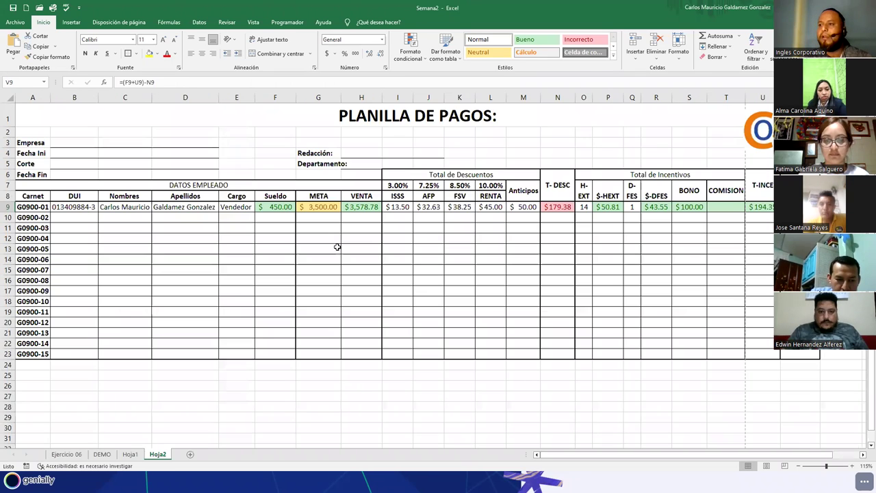
Go over the empty row 10 cells (Nombres, Sueldo, META, VENTA), then advance the presentation.
click(69, 216)
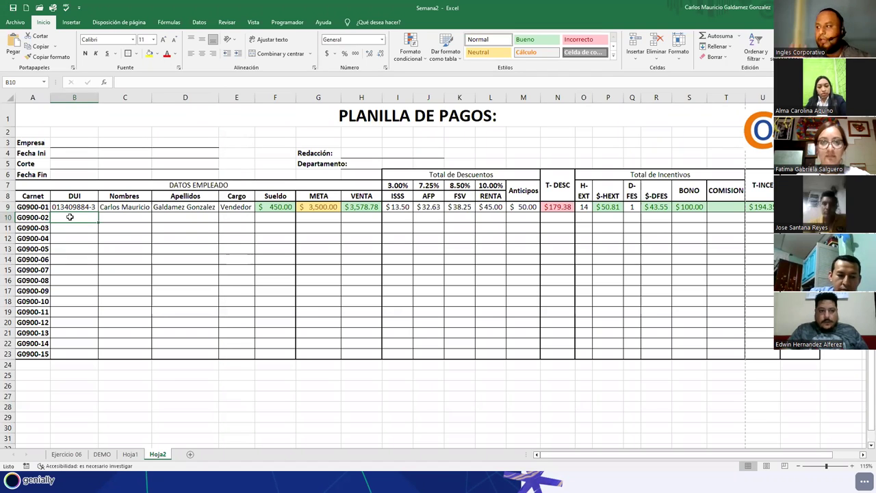
click(120, 215)
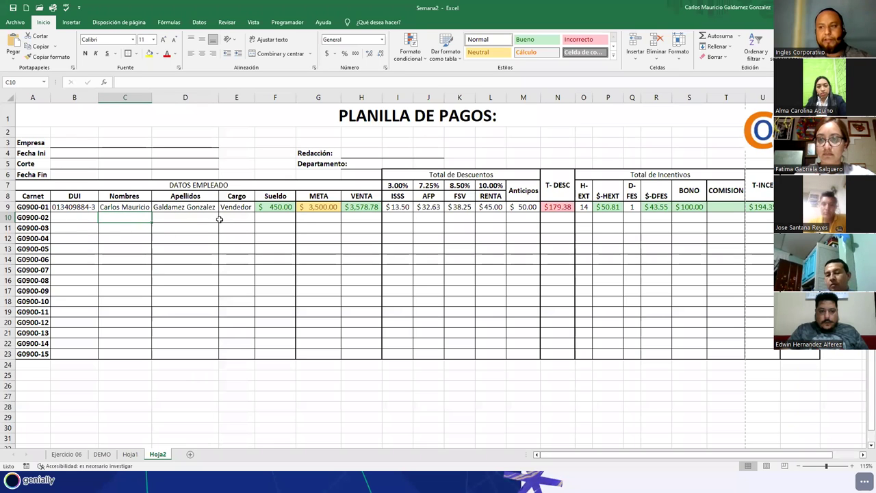
click(276, 216)
click(315, 217)
click(363, 223)
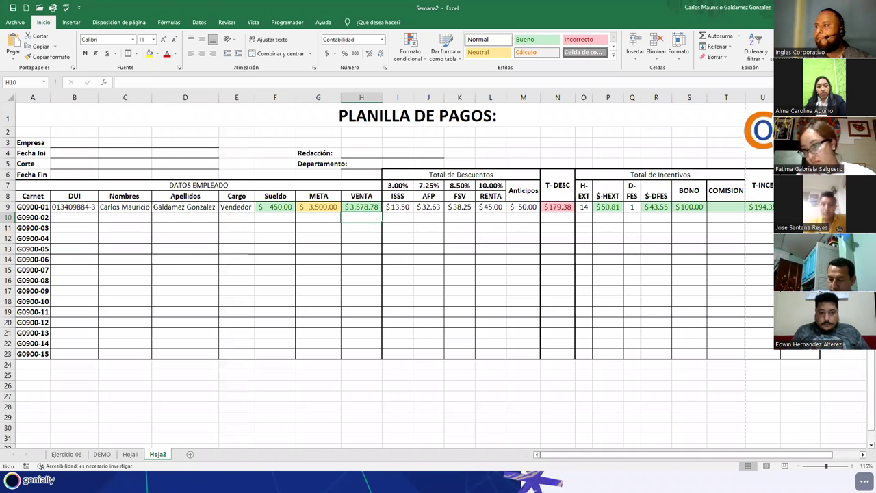
key(alt+Tab)
key(Right)
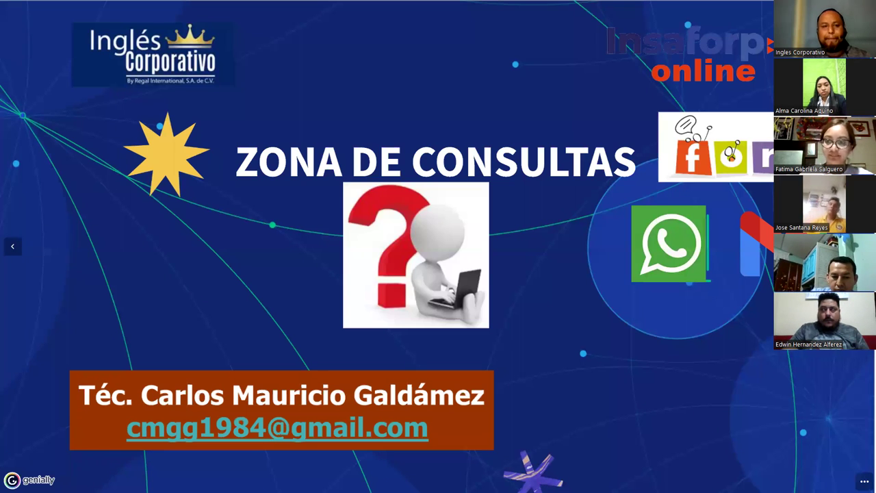
Step back two slides to the exercise slide, then forward three to the Finalización slide.
click(14, 248)
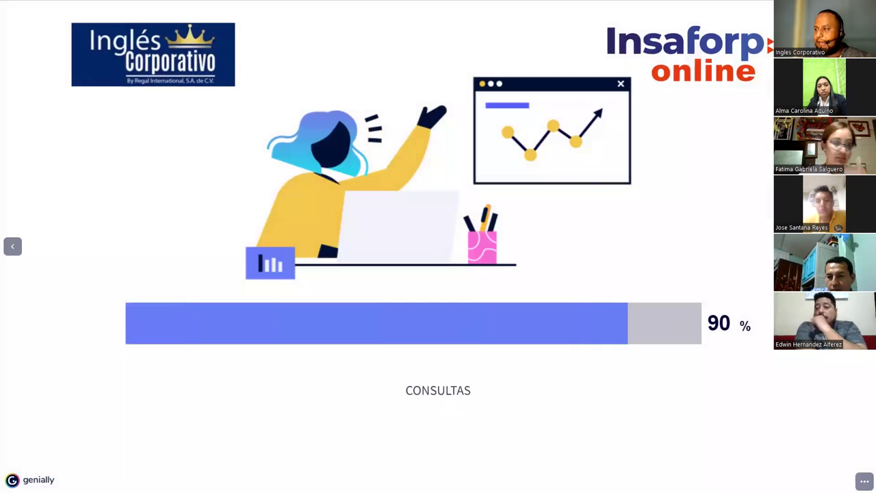
click(12, 247)
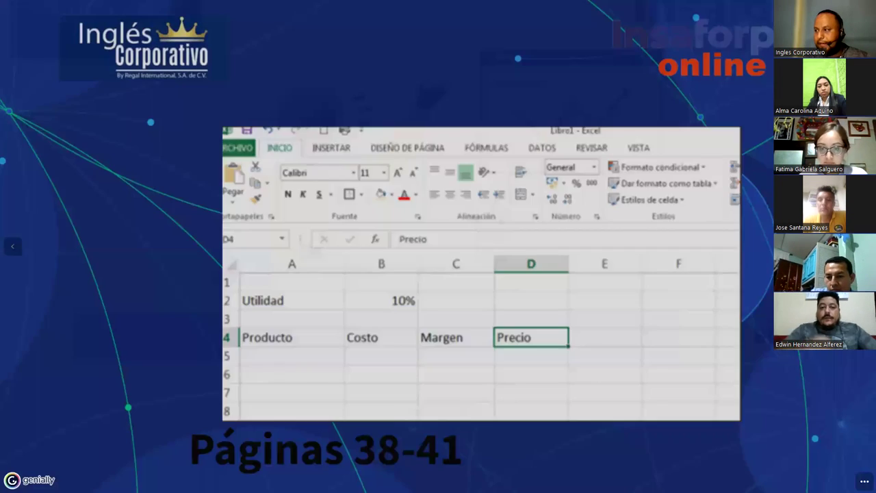
key(Right)
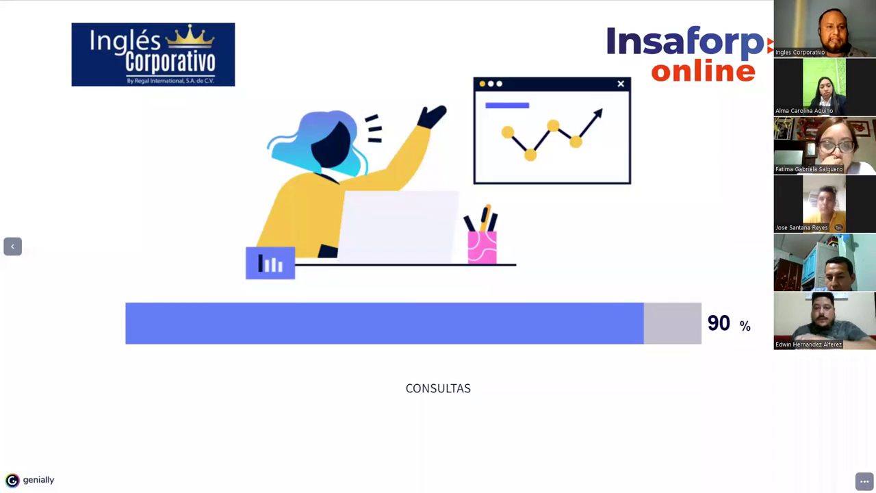
key(Right)
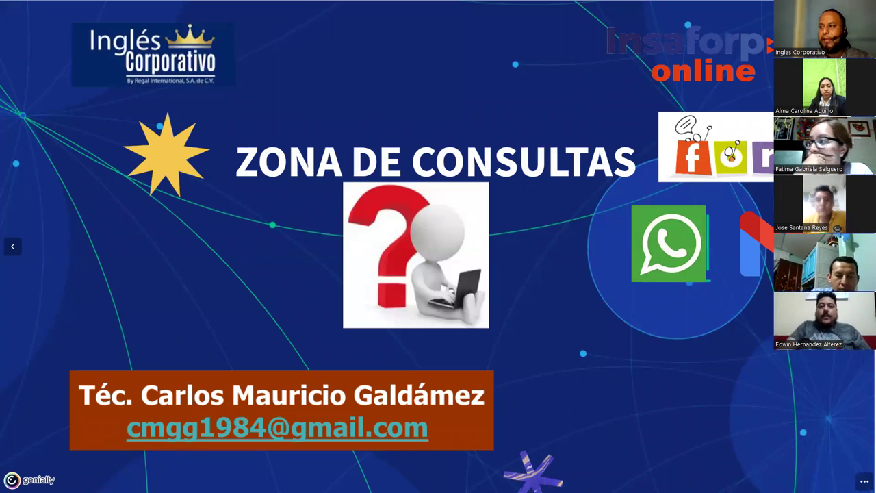
key(Right)
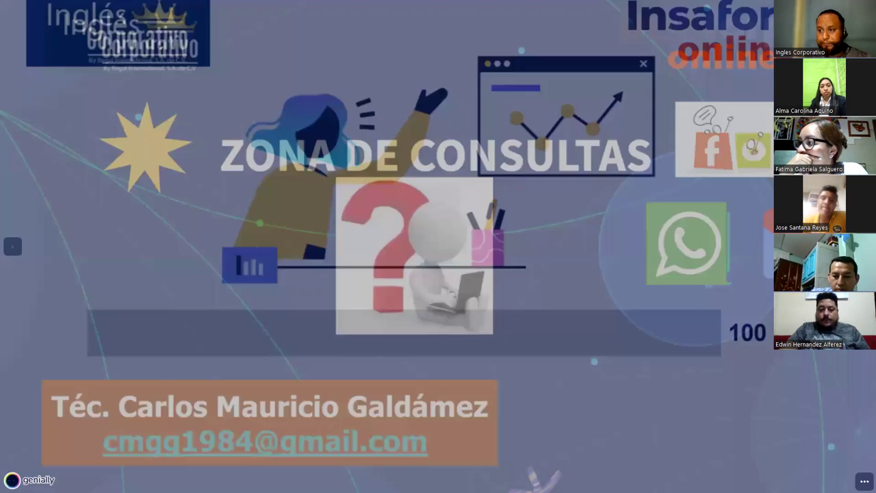